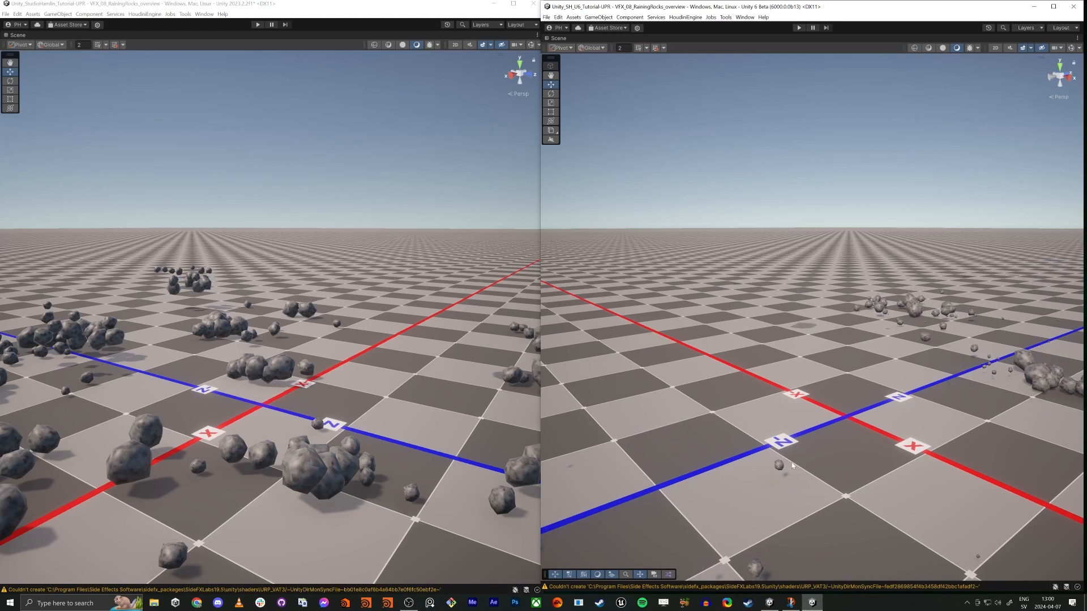
# Step: Compare the falling rocks effect in the RainingRocks overview scenes of the Unity 2023.2 and Unity 6 editors
pyautogui.click(426, 225)
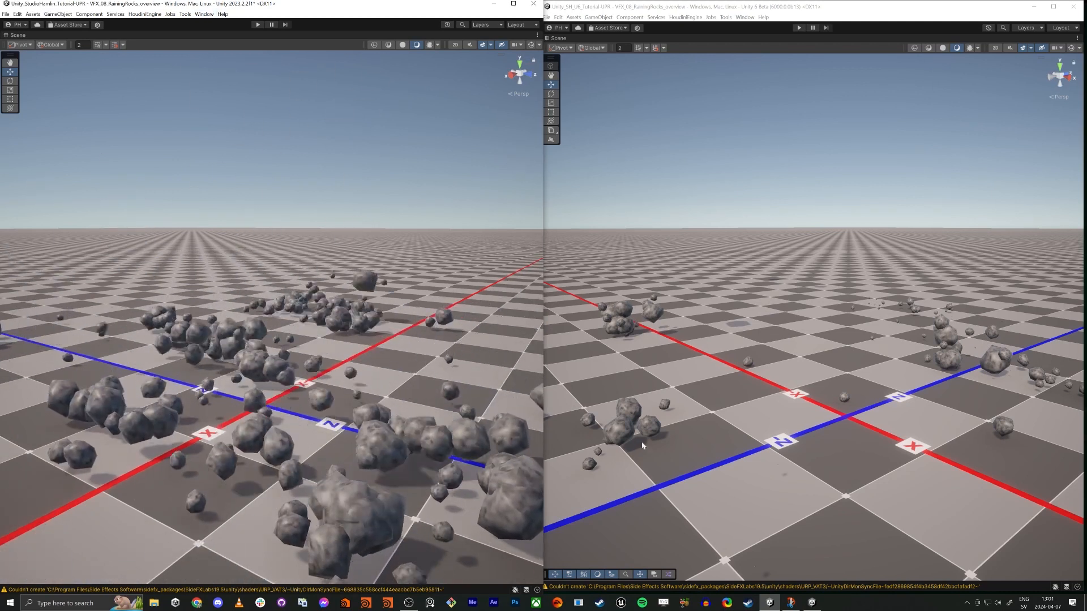
pyautogui.click(768, 172)
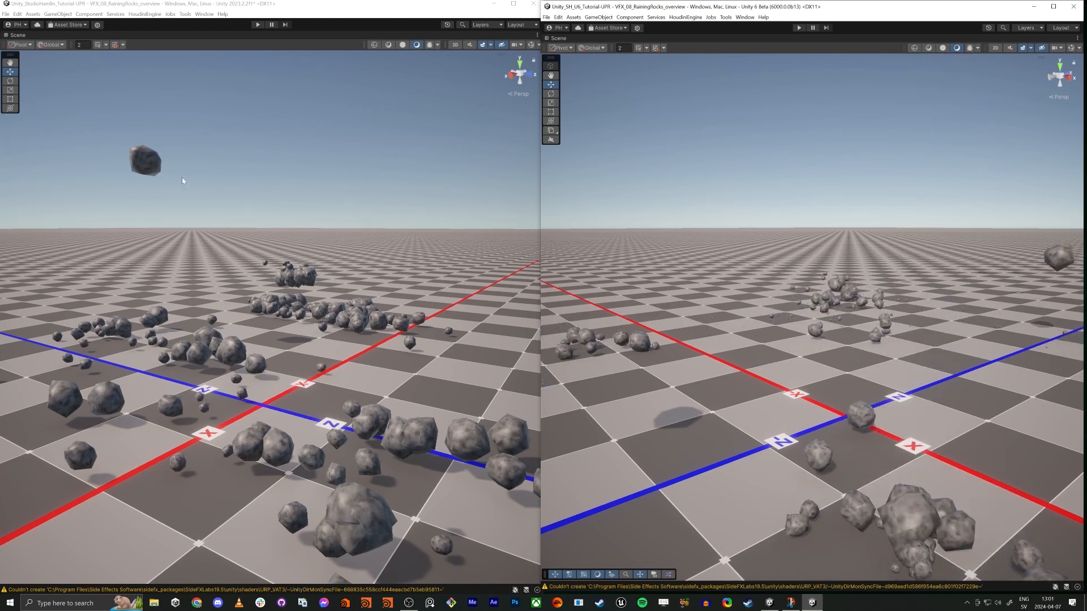
pyautogui.click(193, 161)
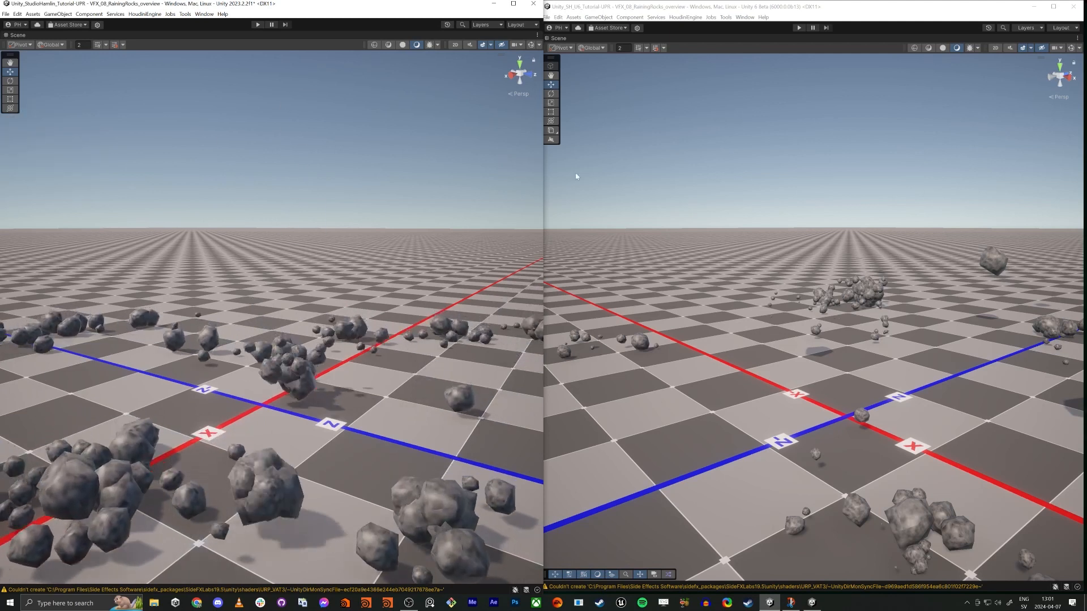
pyautogui.click(772, 152)
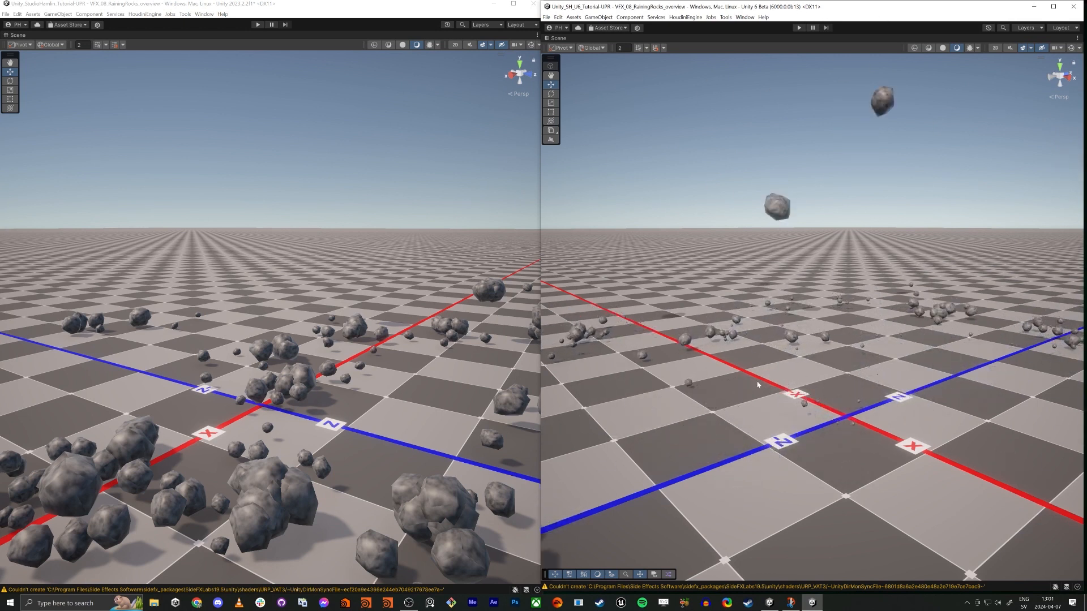
pyautogui.click(458, 360)
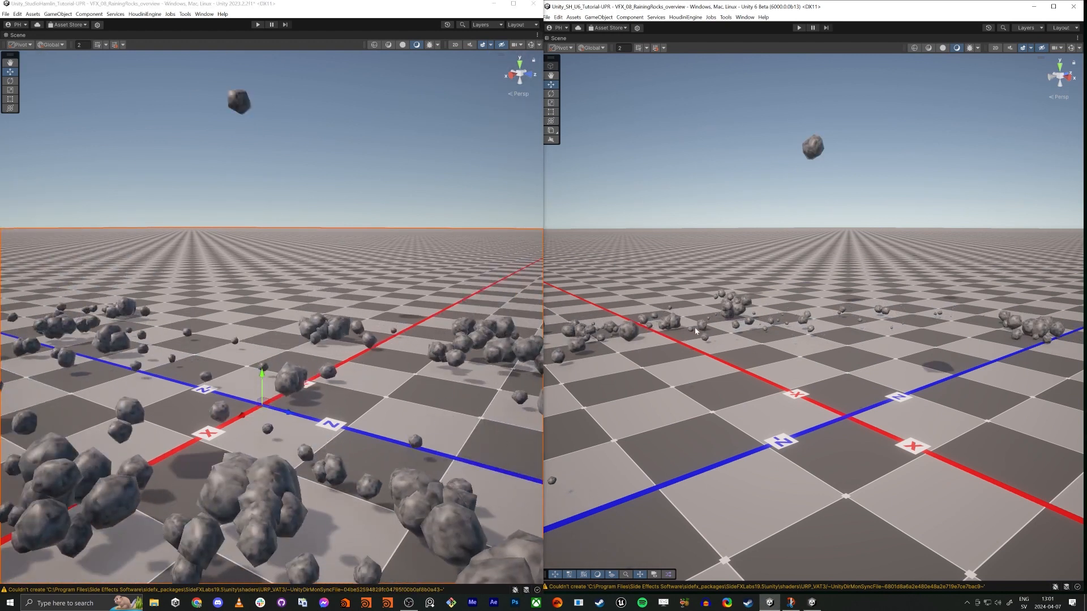
pyautogui.click(782, 289)
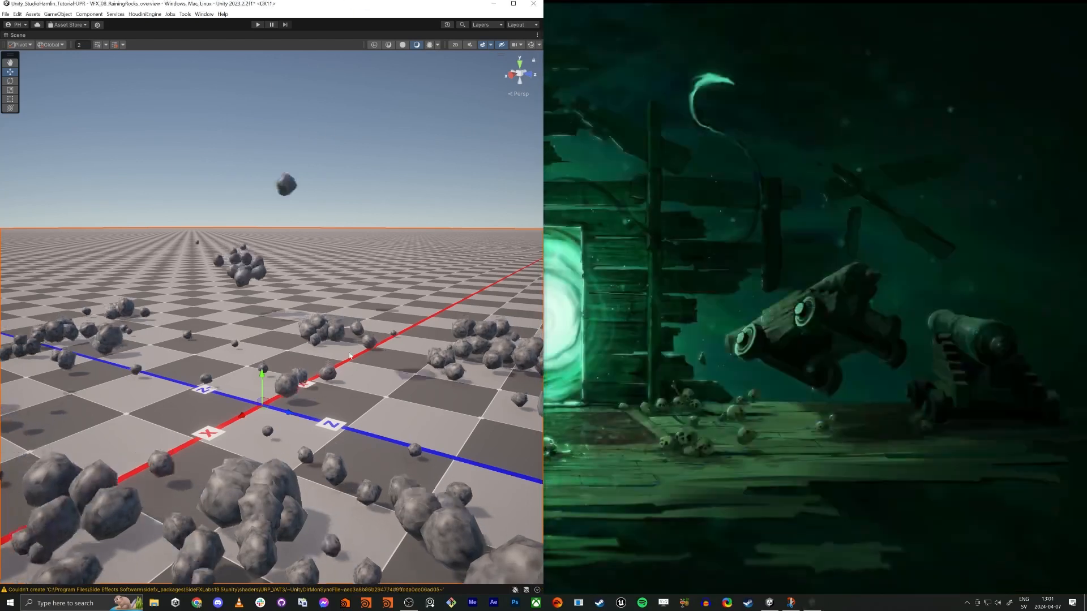
# Step: Bring up the full Unity 2023.2 editor and open the VFX_08_RainingRocks scene from its tutorial folder
pyautogui.moveTo(407, 8); pyautogui.dragTo(706, 1)
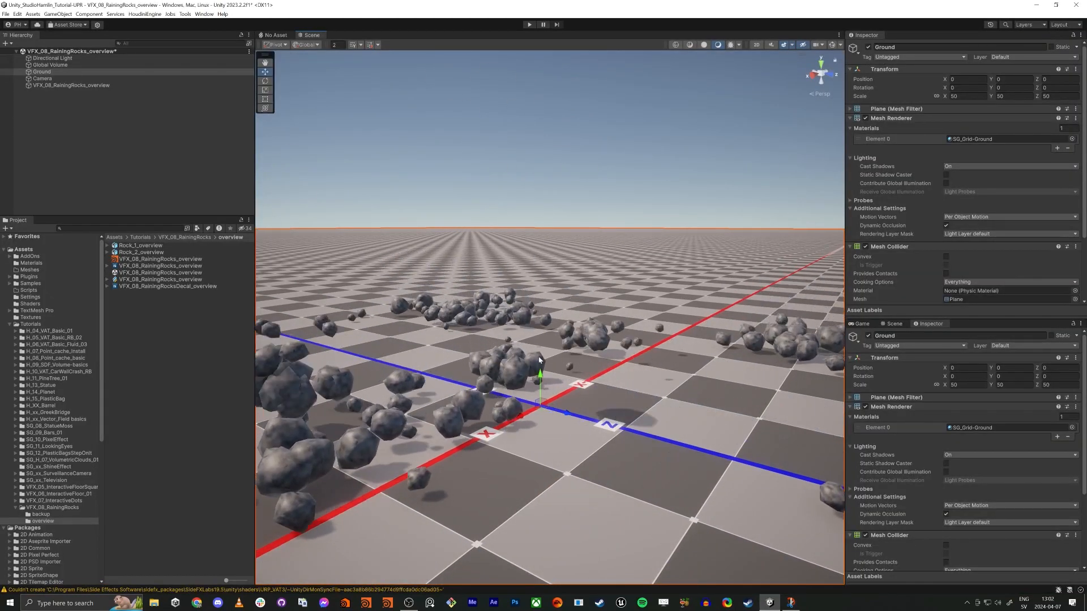
pyautogui.click(54, 507)
pyautogui.doubleClick(147, 259)
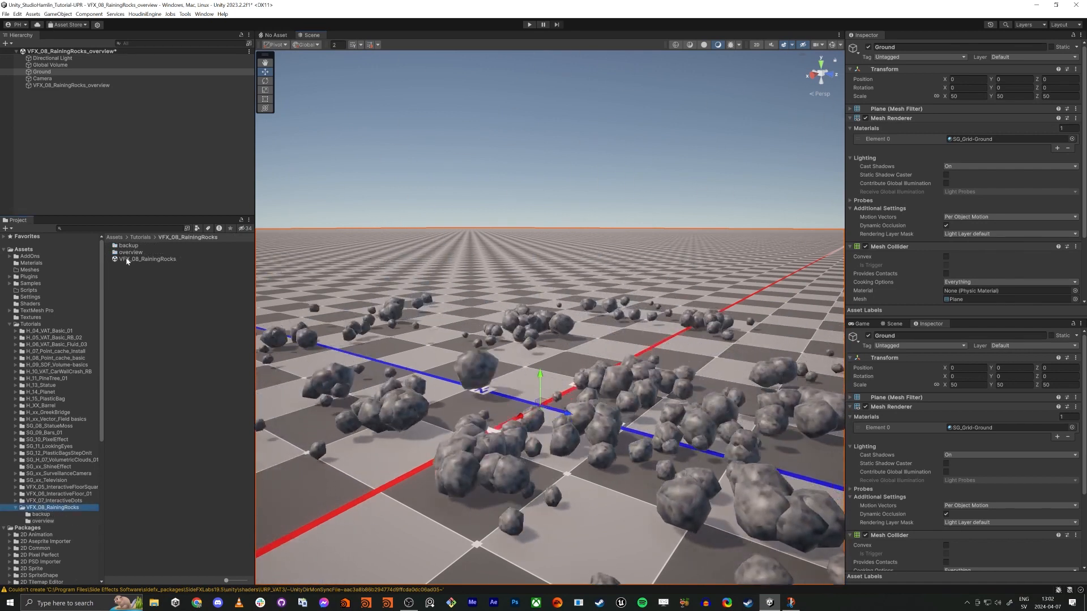
pyautogui.click(569, 318)
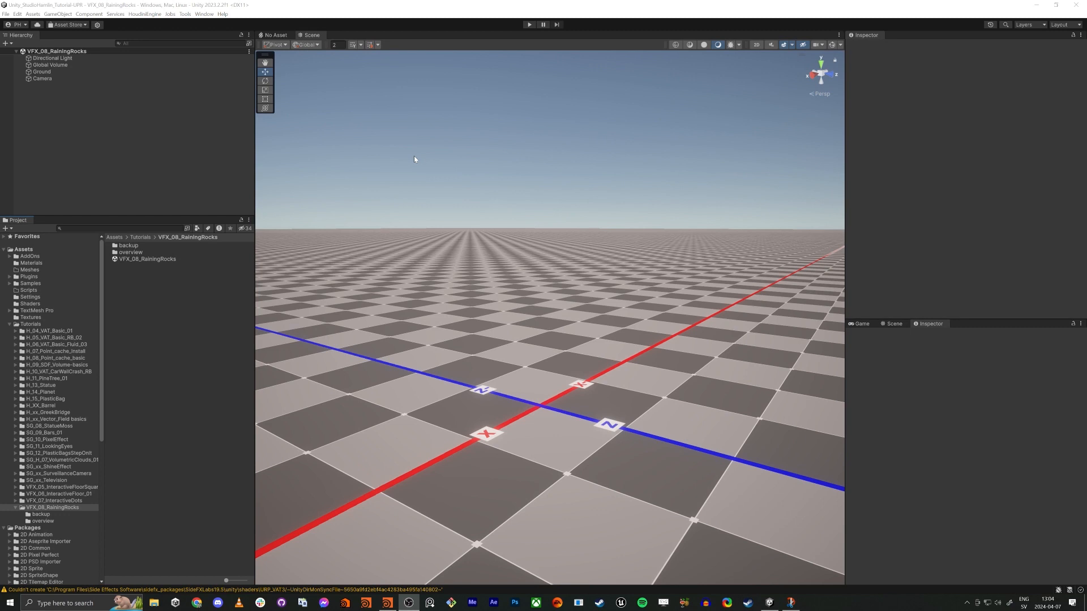
# Step: Try a 3D sphere primitive in the scene and delete it
pyautogui.rightClick(159, 166)
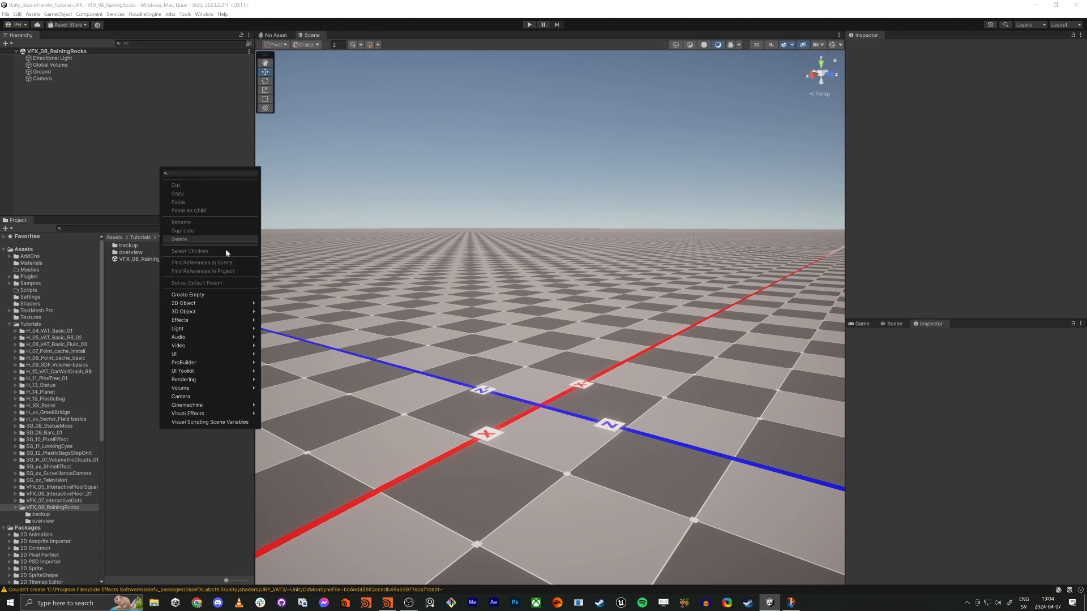
pyautogui.moveTo(215, 315)
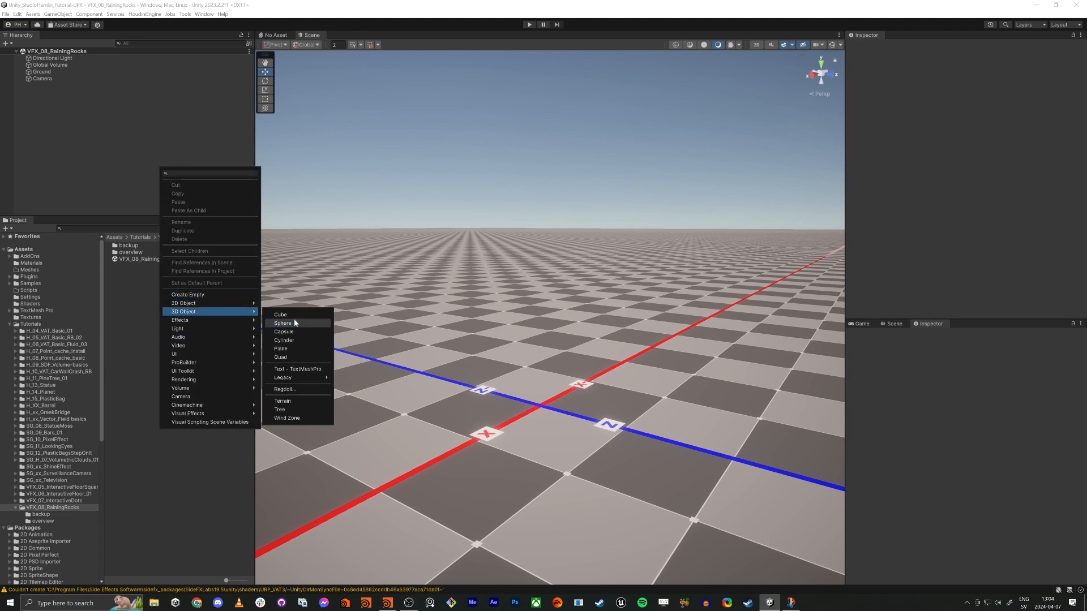
pyautogui.click(294, 322)
pyautogui.moveTo(569, 319)
pyautogui.mouseDown()
pyautogui.moveTo(572, 292)
pyautogui.moveTo(577, 304)
pyautogui.mouseUp()
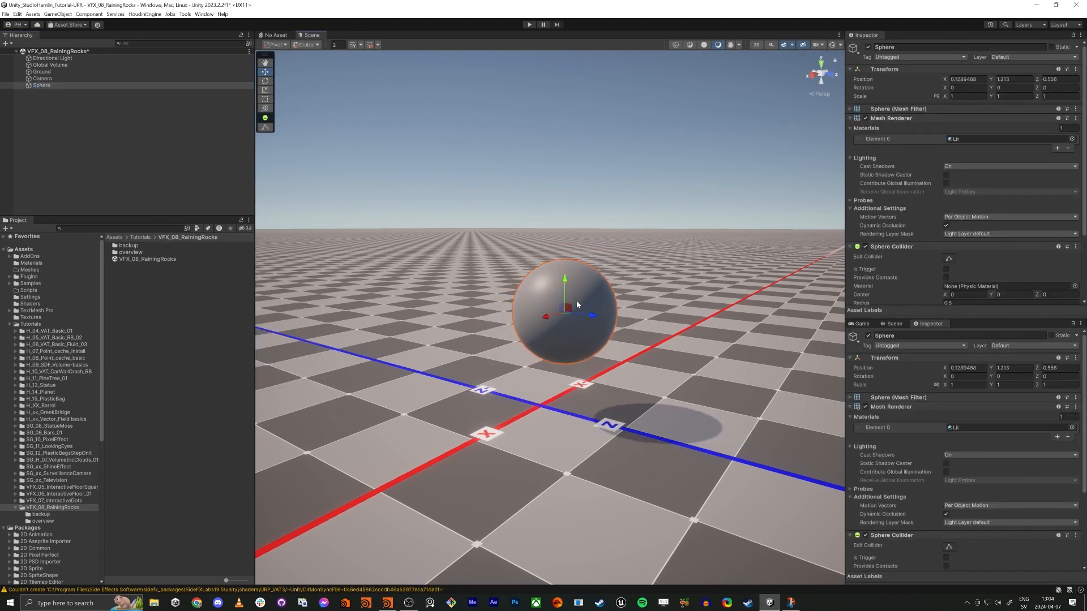
pyautogui.press('Delete')
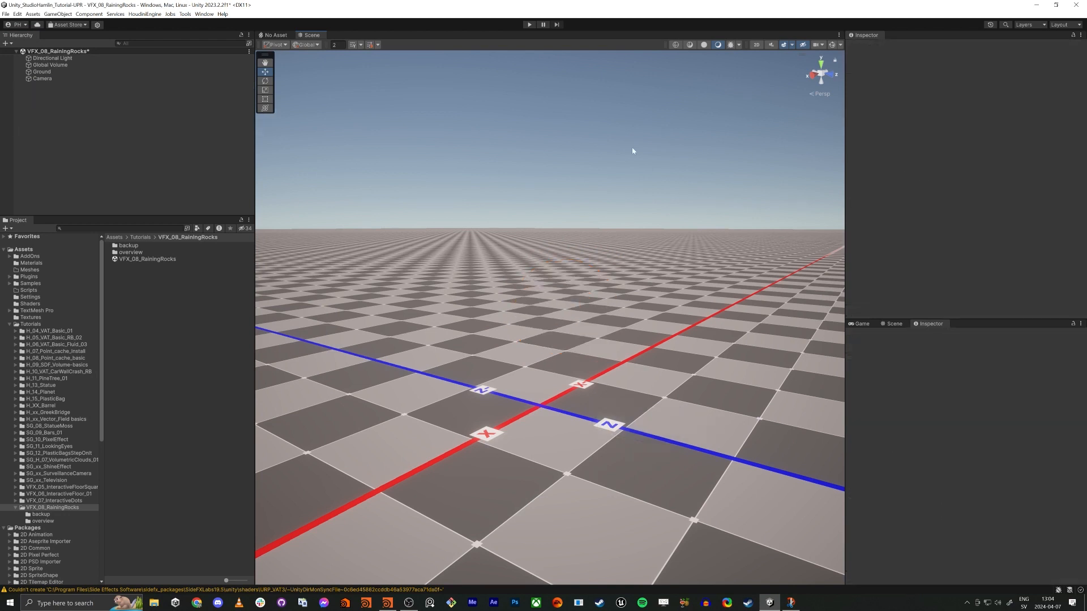
# Step: Switch to Houdini and save the scene as VFX_08_RainingRocks.hiplc in the Unity project's VFX_08_RainingRocks folder
pyautogui.hotkey('alt', 'Tab')
pyautogui.hotkey('alt', 'Tab')
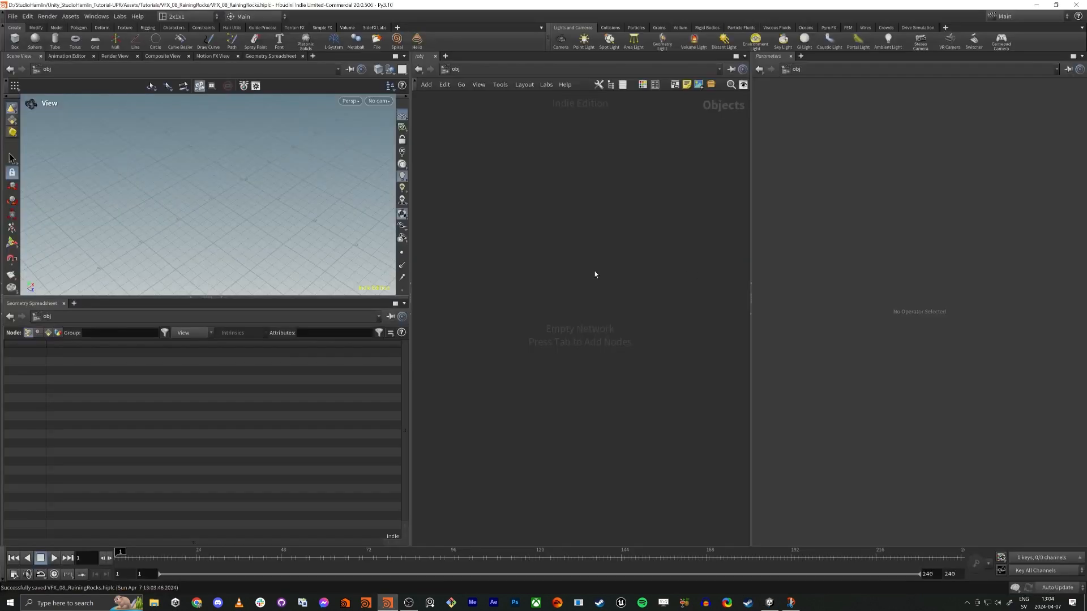
pyautogui.click(12, 16)
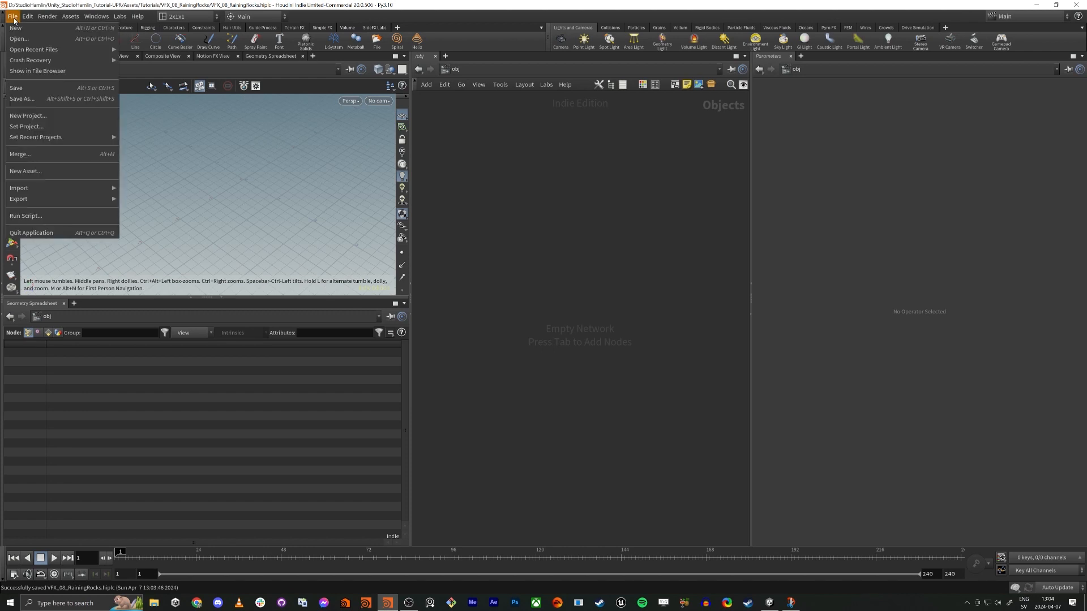
pyautogui.click(45, 100)
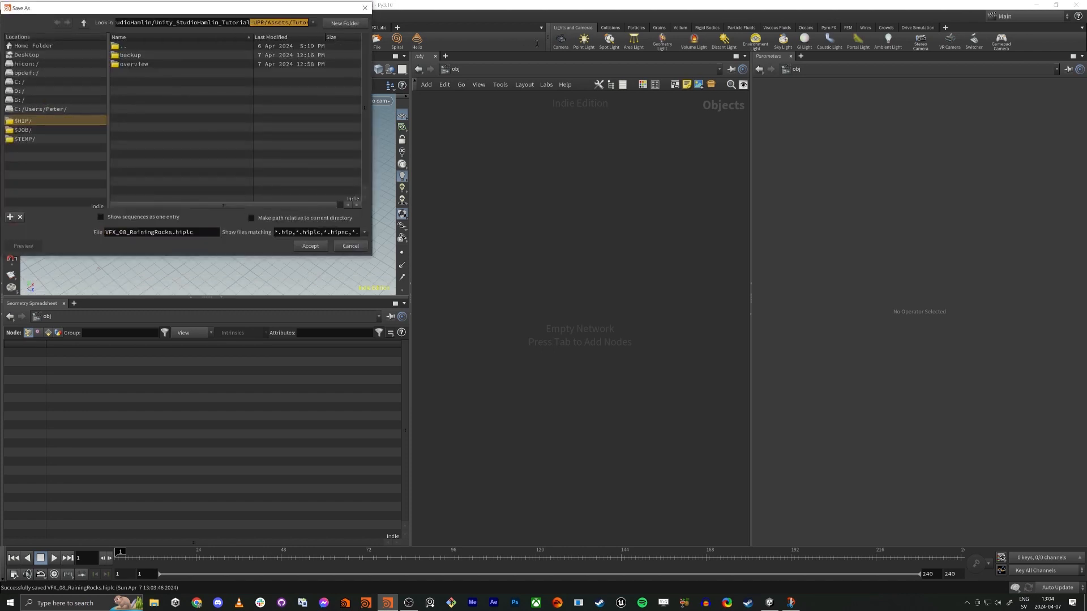
pyautogui.click(189, 167)
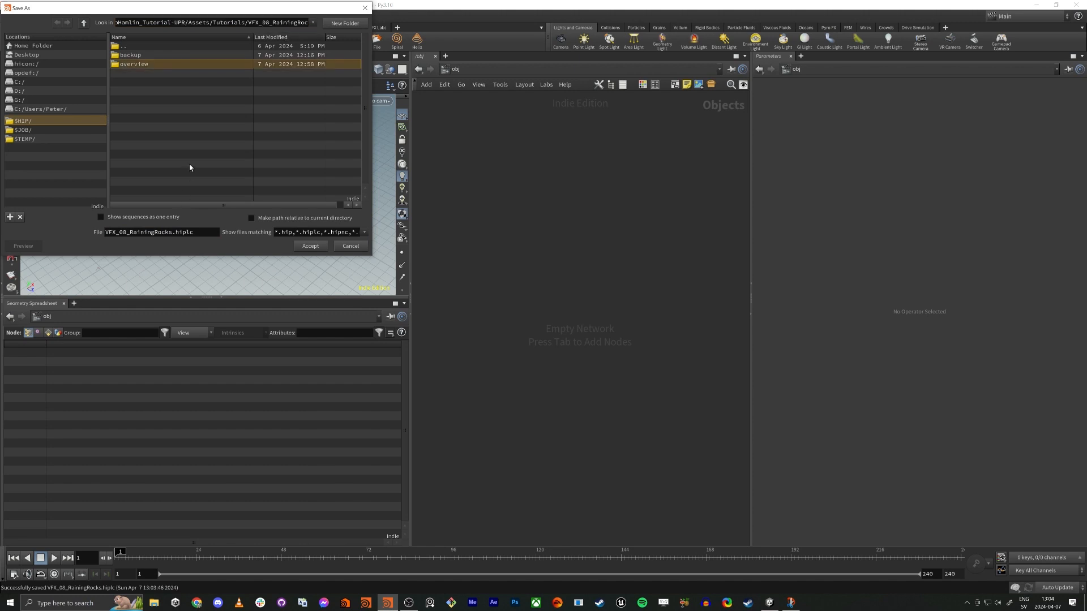
pyautogui.click(310, 246)
# Step: Switch to Unity and check for the Houdini scene file in the VFX_08_RainingRocks project folder
pyautogui.hotkey('alt', 'Tab')
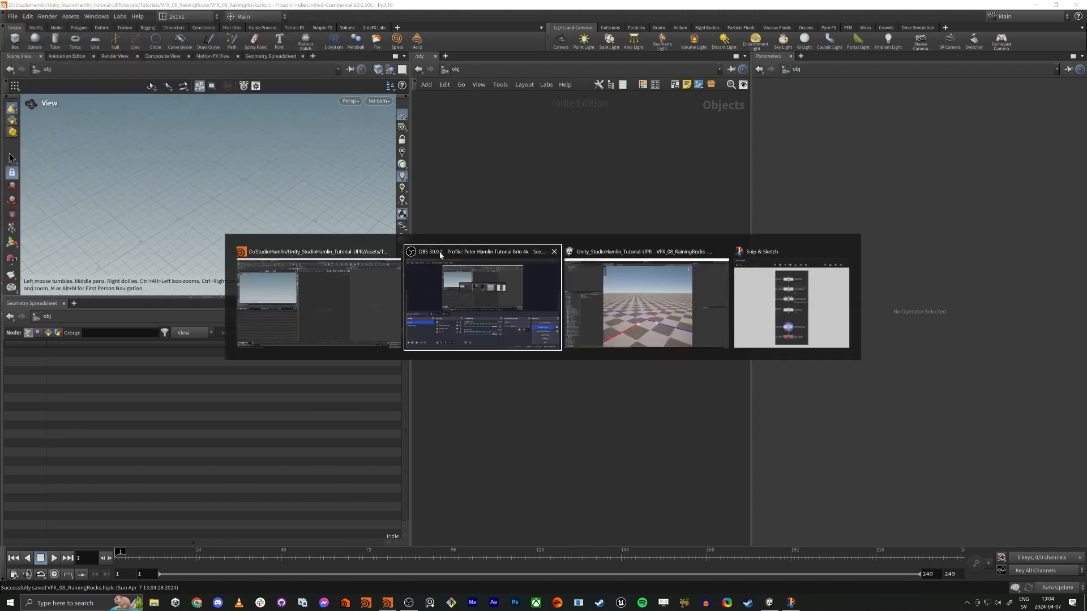
pyautogui.click(585, 305)
pyautogui.click(142, 259)
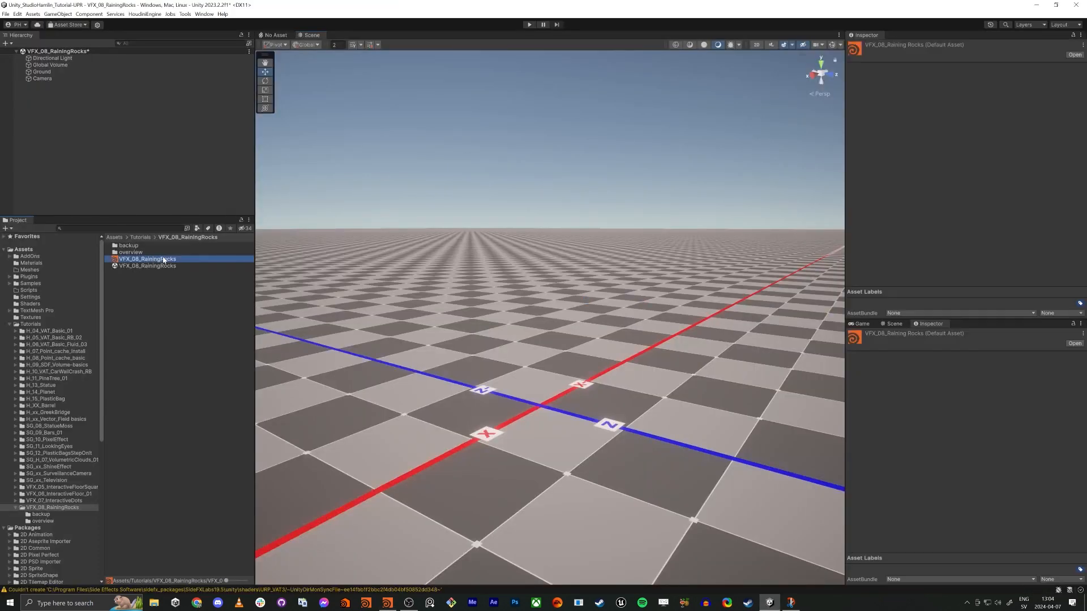
# Step: Switch back to Houdini, create a Geometry object at object level and go inside it
pyautogui.hotkey('alt', 'Tab')
pyautogui.press('Tab')
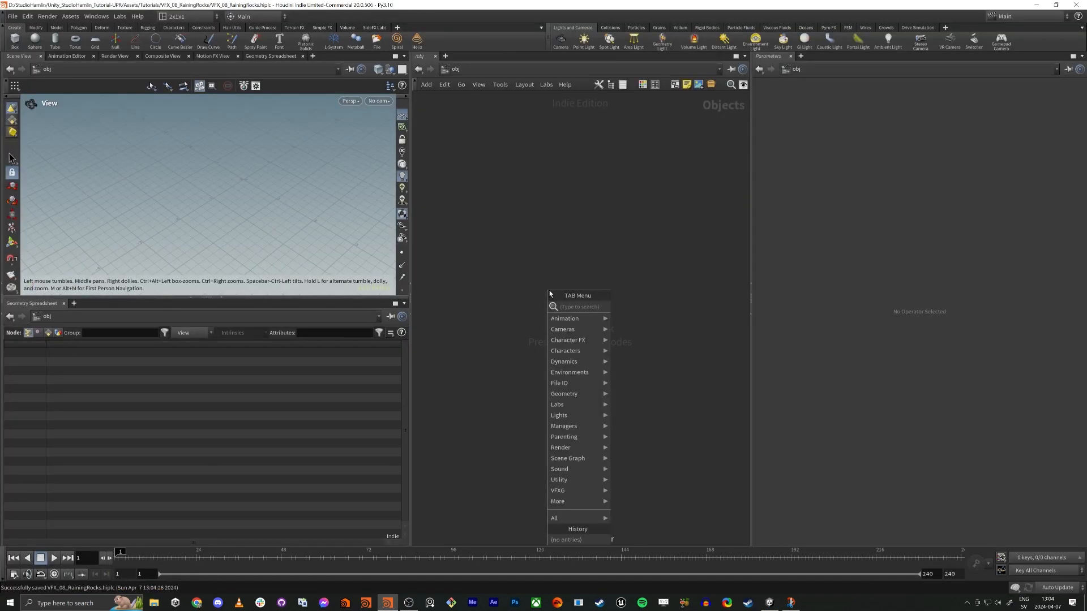
pyautogui.write('geo')
pyautogui.press('Return')
pyautogui.click(600, 298)
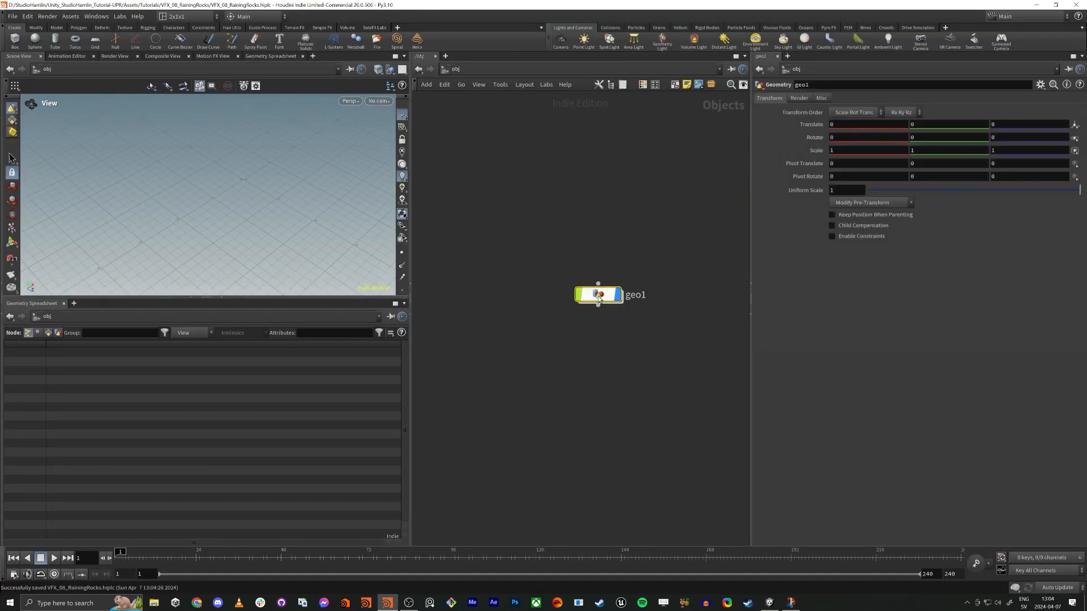
pyautogui.doubleClick(598, 297)
# Step: Add a Sphere (Polygons) node to the empty geometry network
pyautogui.press('Tab')
pyautogui.write('sphere')
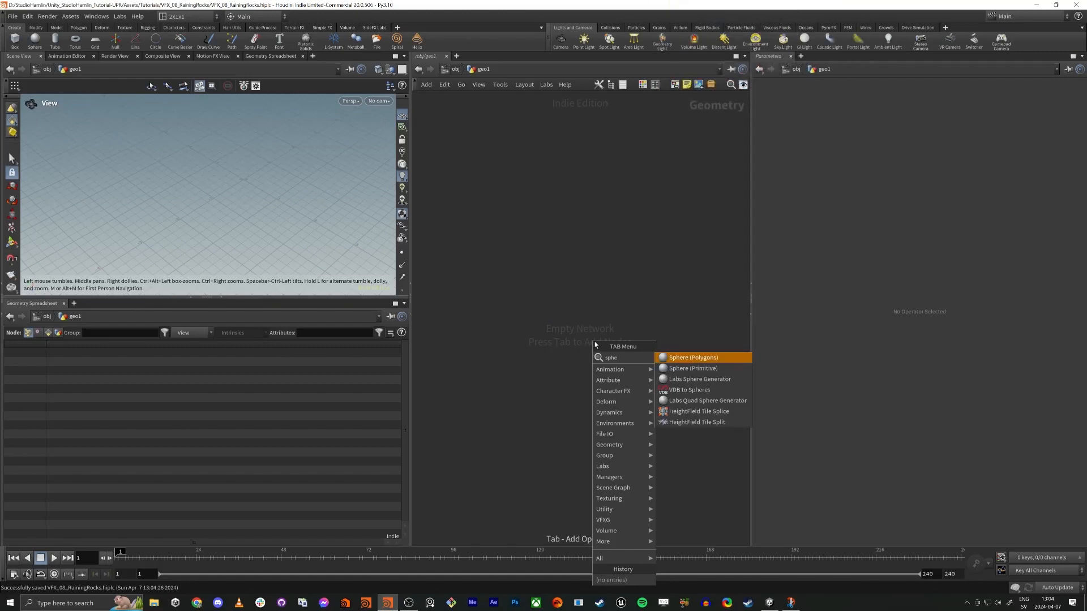
pyautogui.press('Return')
pyautogui.click(588, 329)
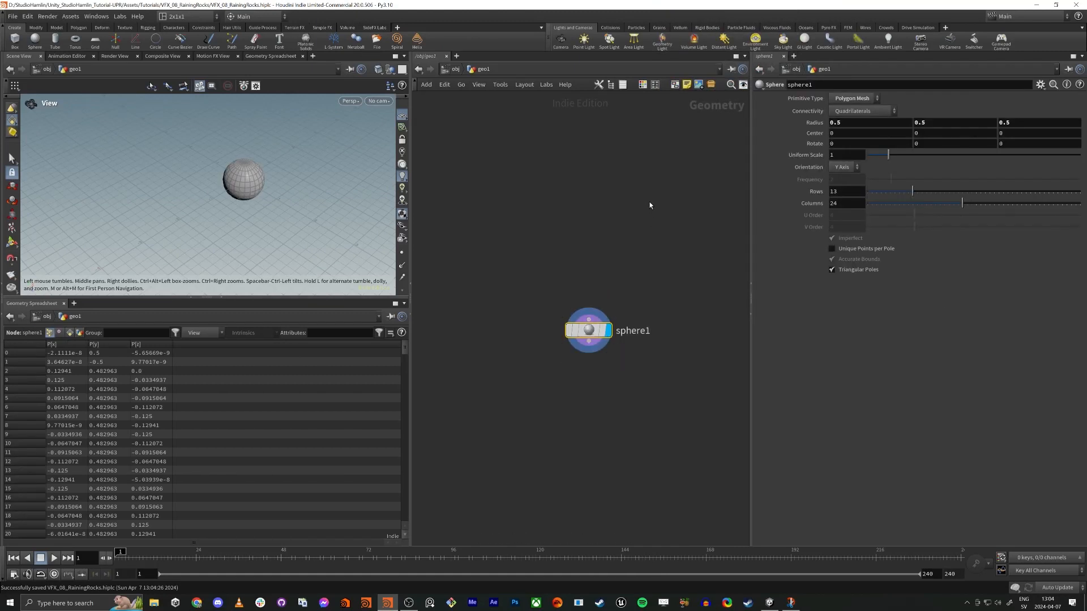
# Step: Set the sphere's primitive type to Polygon and its frequency to 10
pyautogui.moveTo(326, 169); pyautogui.dragTo(267, 164)
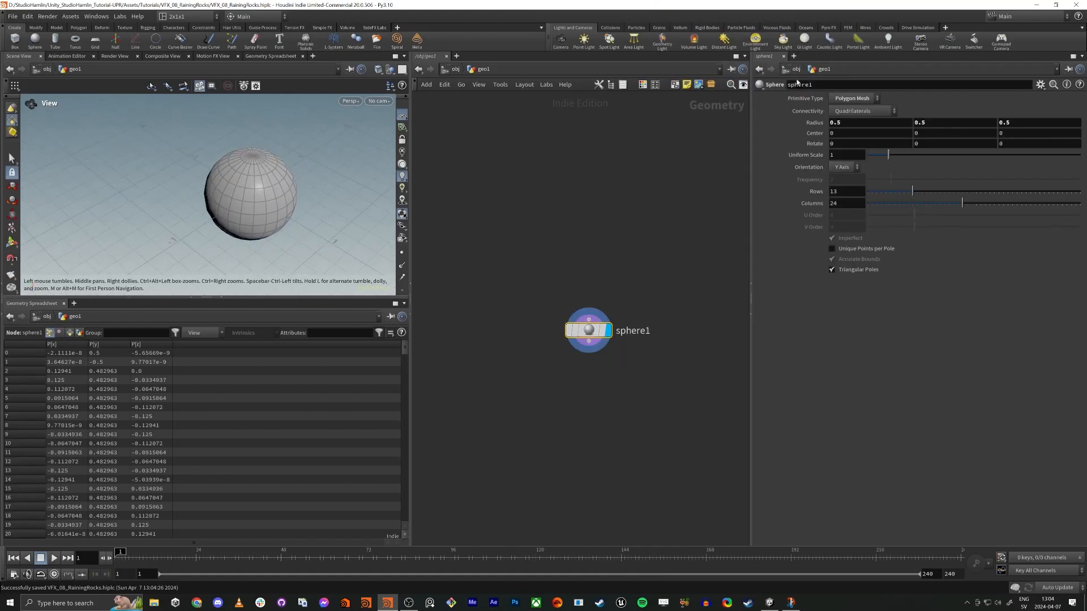
pyautogui.click(847, 120)
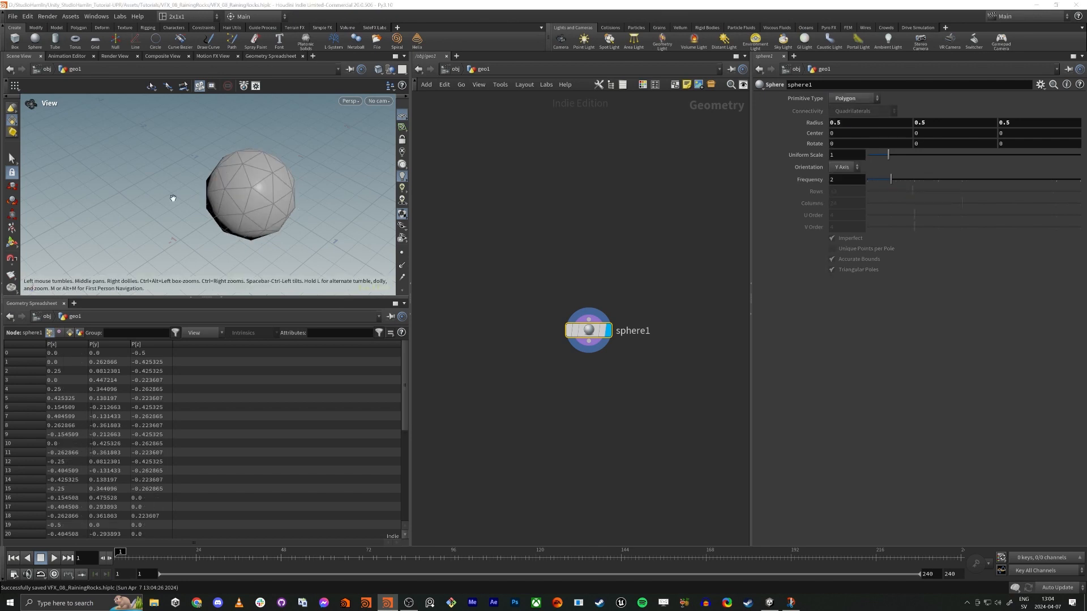
pyautogui.moveTo(173, 198); pyautogui.dragTo(213, 195, button='right')
pyautogui.moveTo(214, 195); pyautogui.dragTo(230, 203)
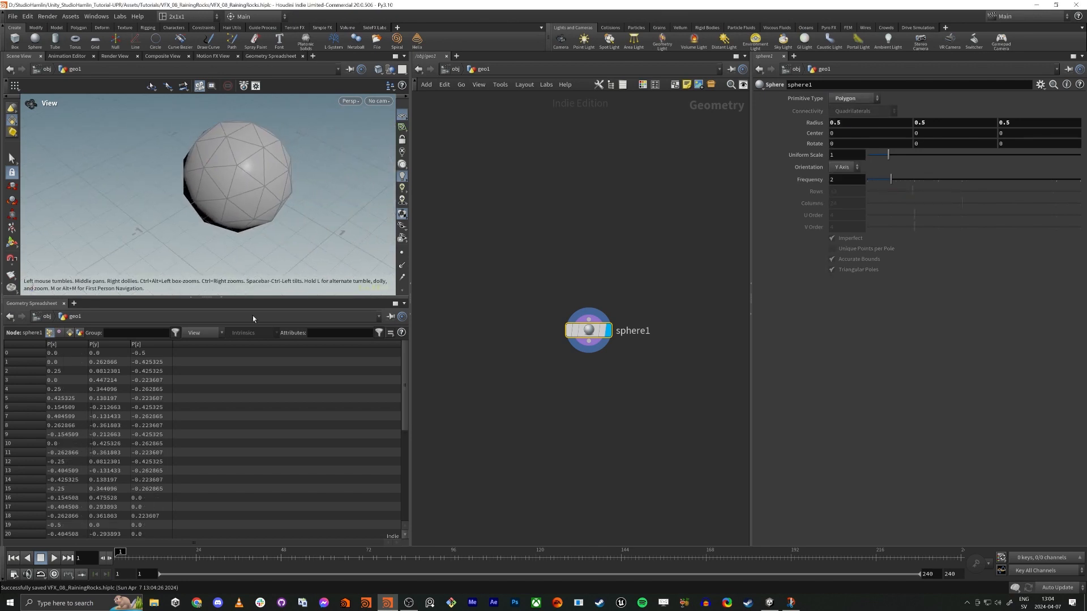
pyautogui.moveTo(251, 300); pyautogui.dragTo(251, 442)
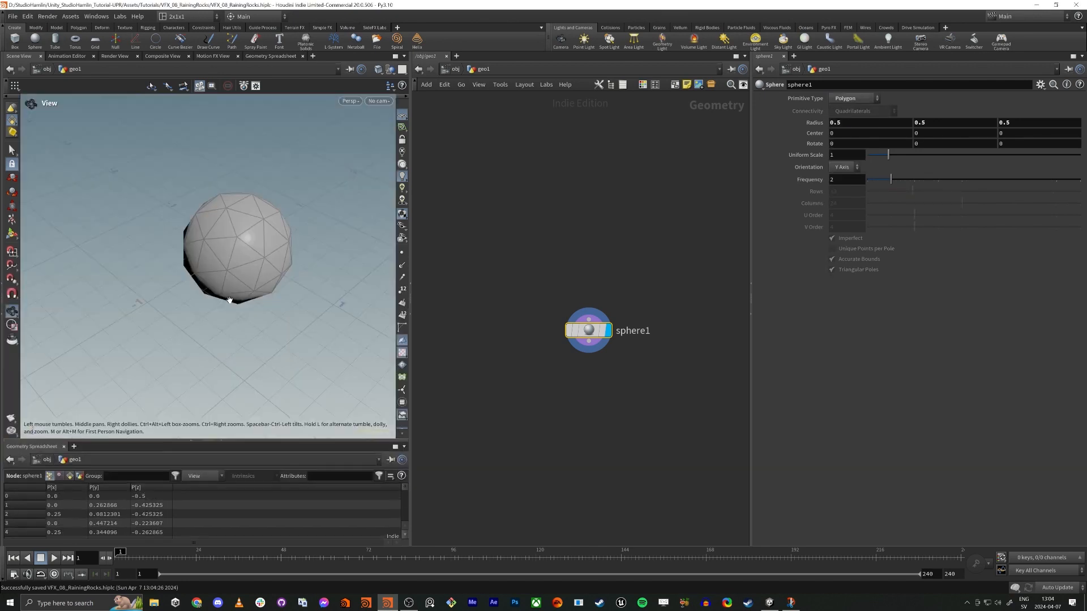
pyautogui.moveTo(594, 324); pyautogui.dragTo(543, 177)
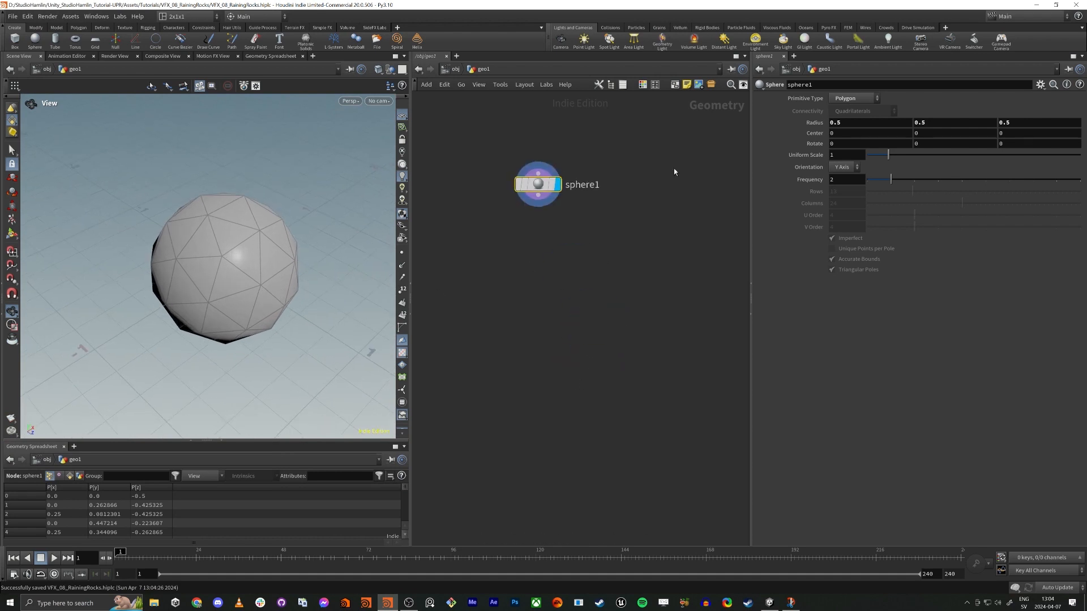
pyautogui.moveTo(922, 187); pyautogui.dragTo(1080, 180)
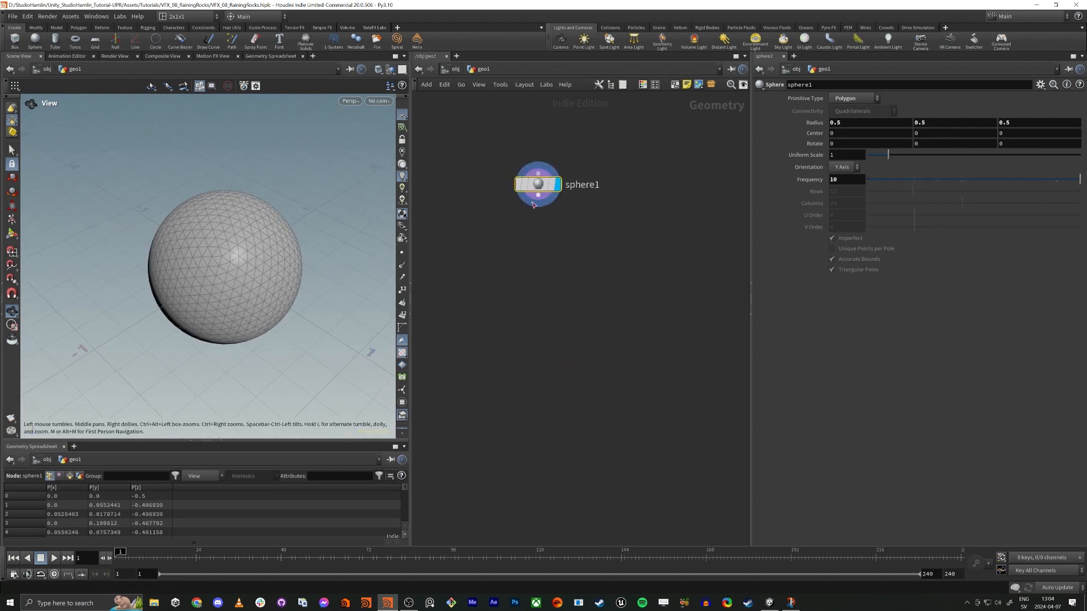
# Step: Append a Mountain node to the sphere and display it to deform the mesh into a rock shape
pyautogui.moveTo(533, 205); pyautogui.dragTo(514, 280)
pyautogui.write('mountain')
pyautogui.press('Return')
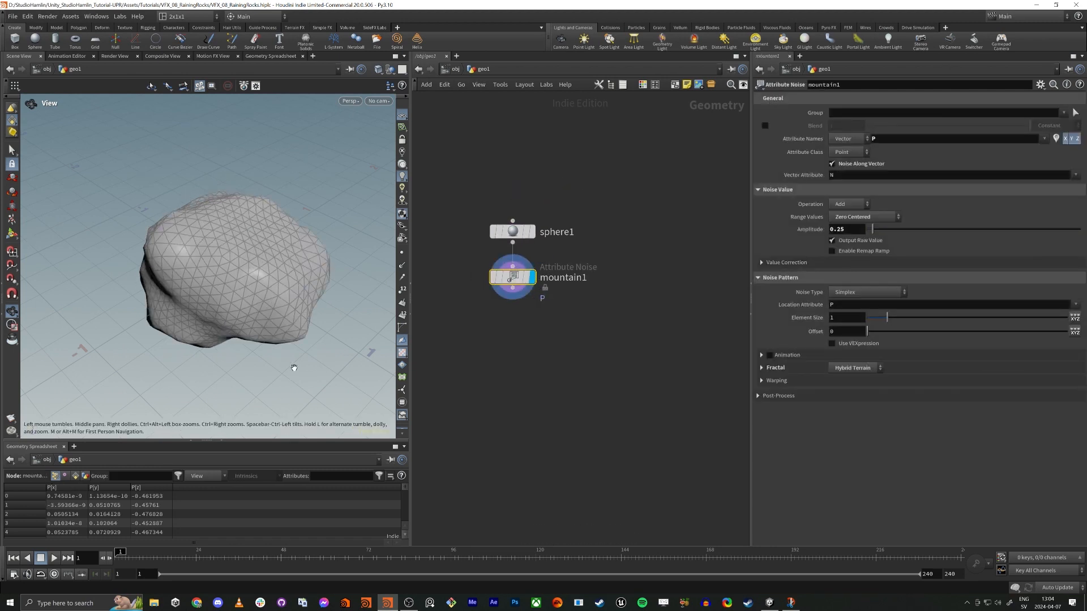
pyautogui.moveTo(294, 368); pyautogui.dragTo(121, 318, button='right')
pyautogui.moveTo(121, 318); pyautogui.dragTo(202, 315)
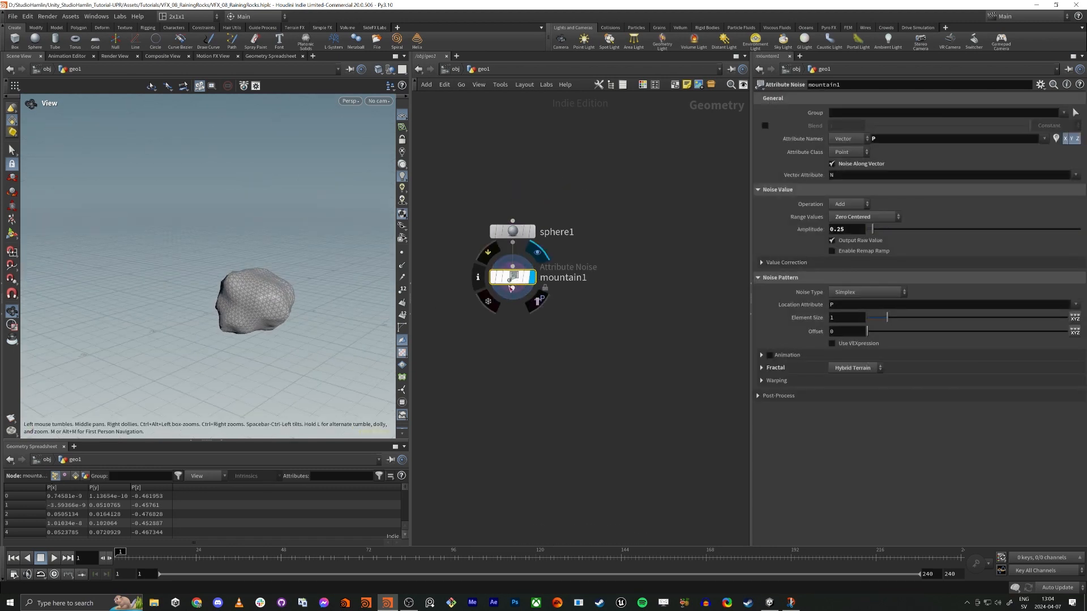
# Step: Append a PolyReduce node after the Mountain node and turn on its display flag
pyautogui.moveTo(511, 288); pyautogui.dragTo(511, 344)
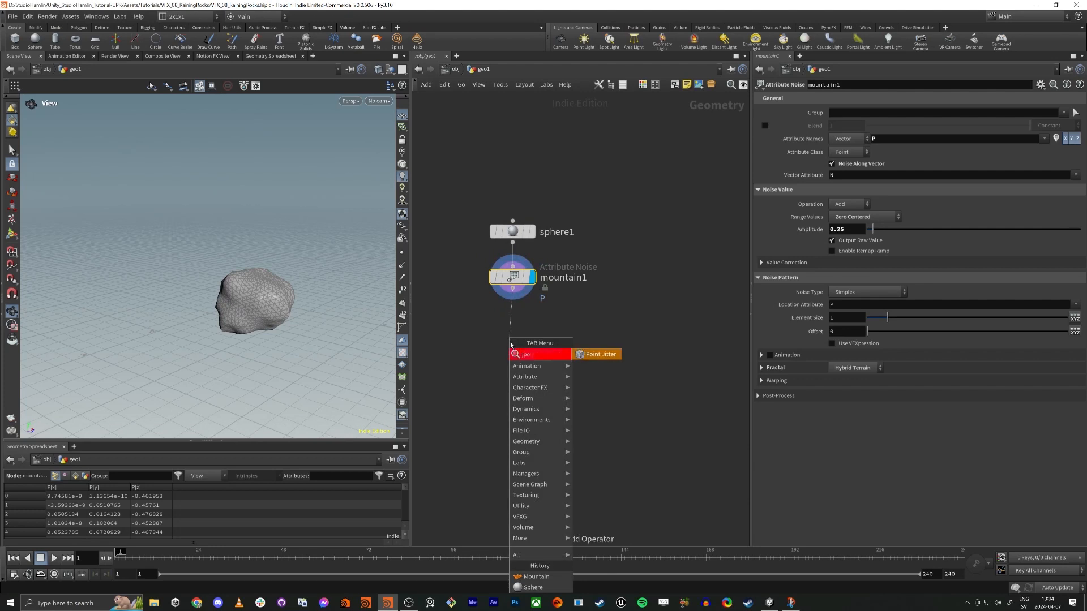
pyautogui.press('BackSpace')
pyautogui.press('BackSpace')
pyautogui.press('BackSpace')
pyautogui.write('polyre')
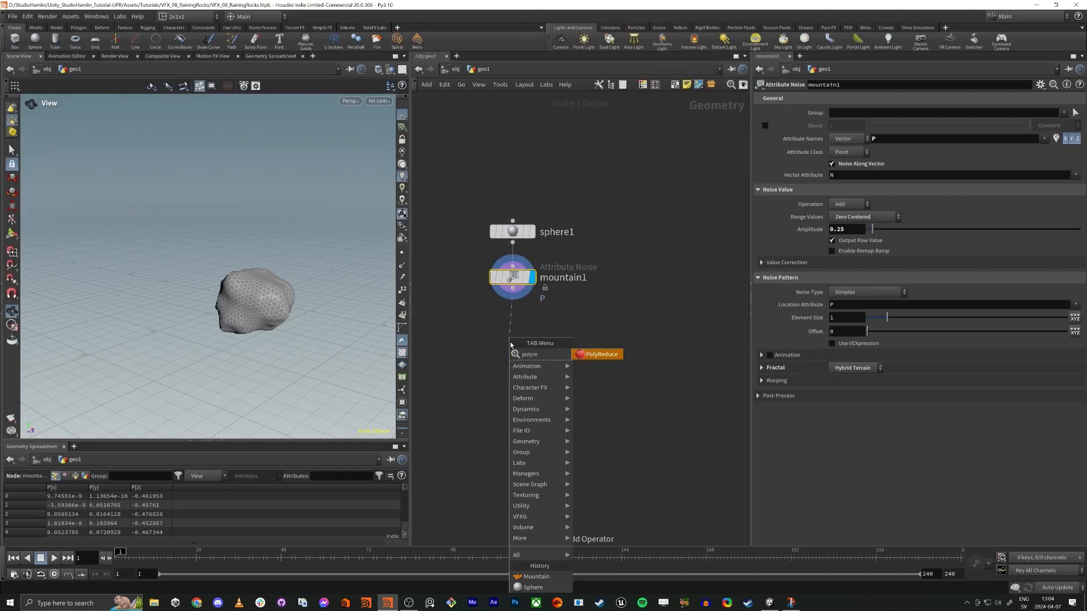
pyautogui.press('Return')
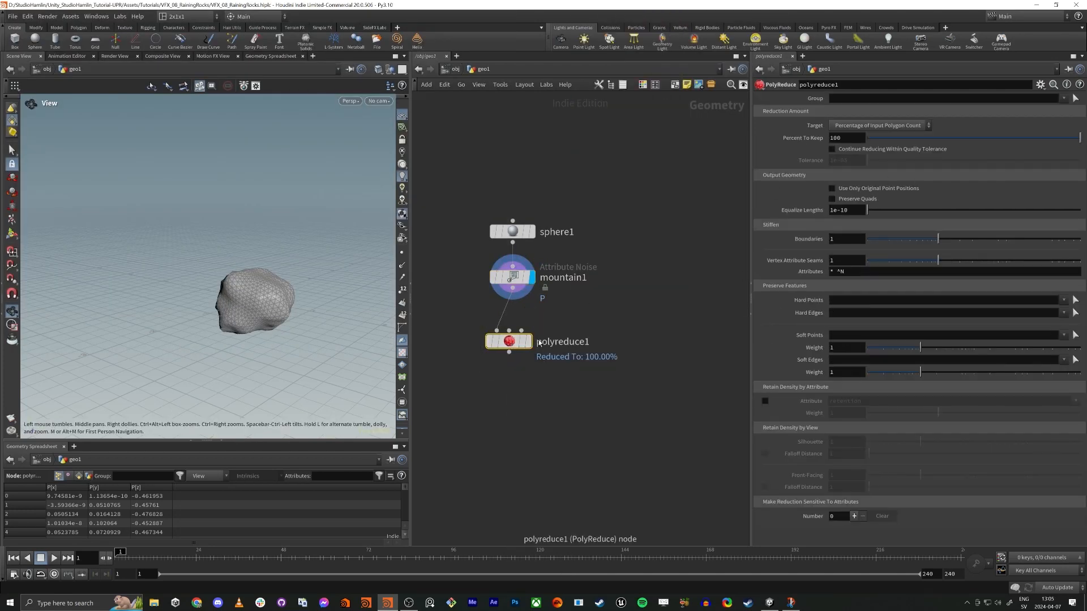
pyautogui.click(530, 343)
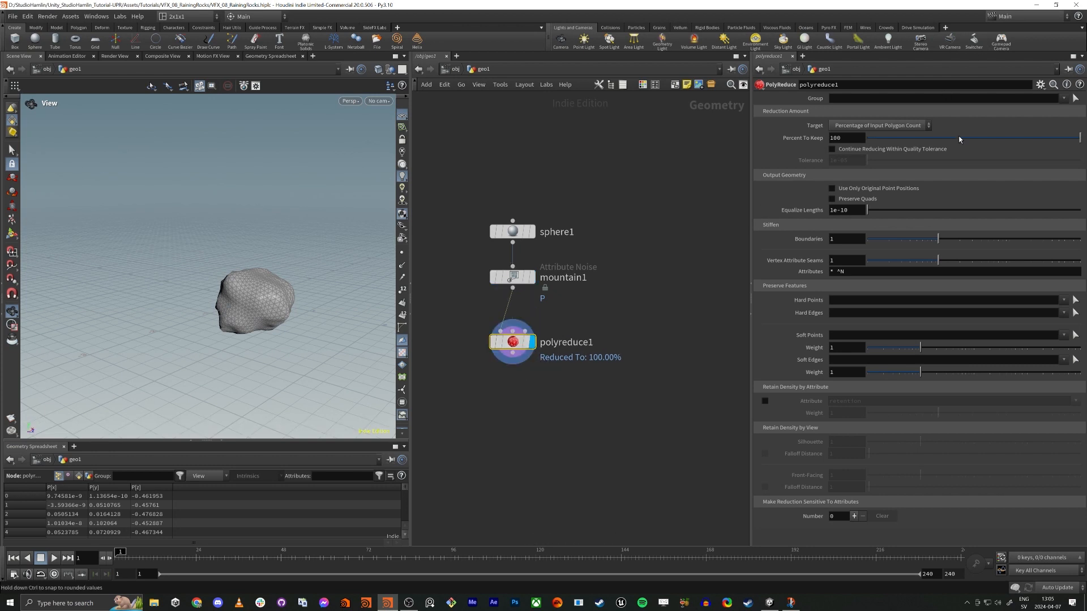
# Step: Set PolyReduce's percent to keep to 8.1, and give the Mountain noise an offset of 5.09 and an amplitude of 0.49
pyautogui.moveTo(334, 357); pyautogui.dragTo(325, 312)
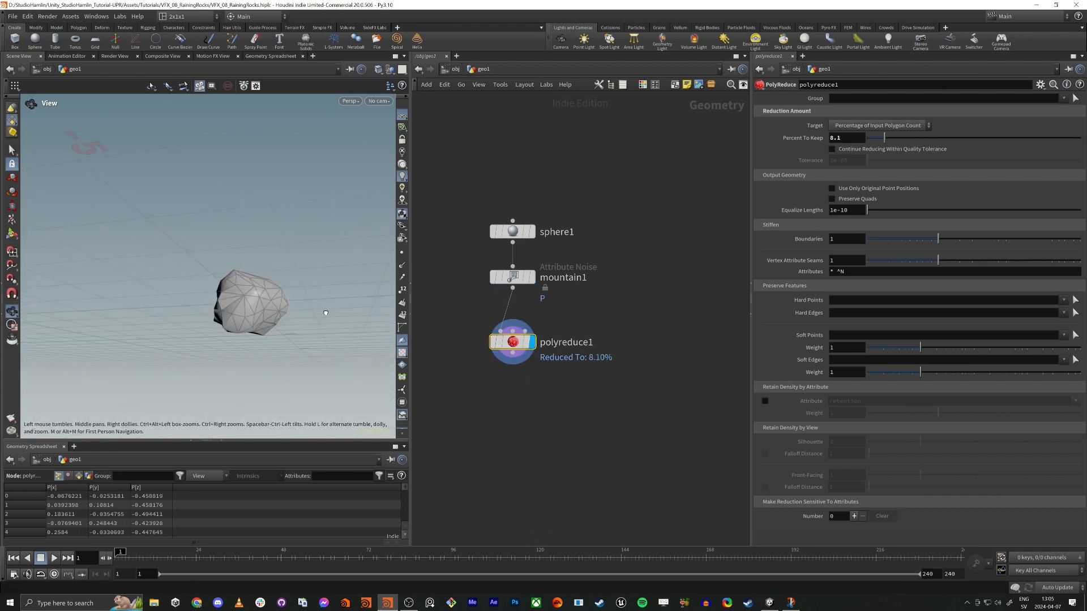
pyautogui.click(512, 276)
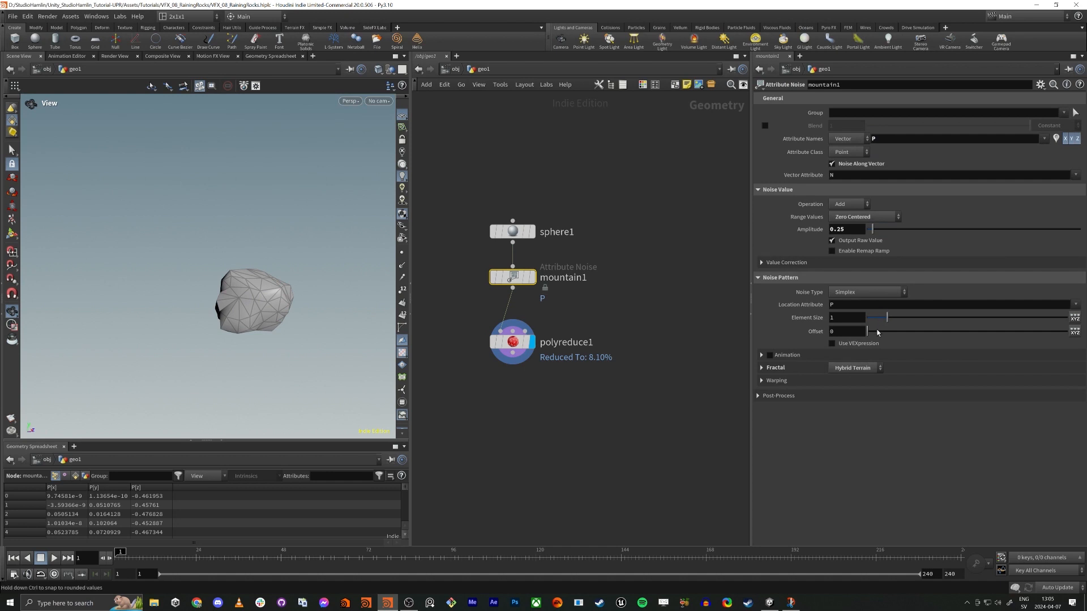
pyautogui.moveTo(869, 333); pyautogui.dragTo(889, 333)
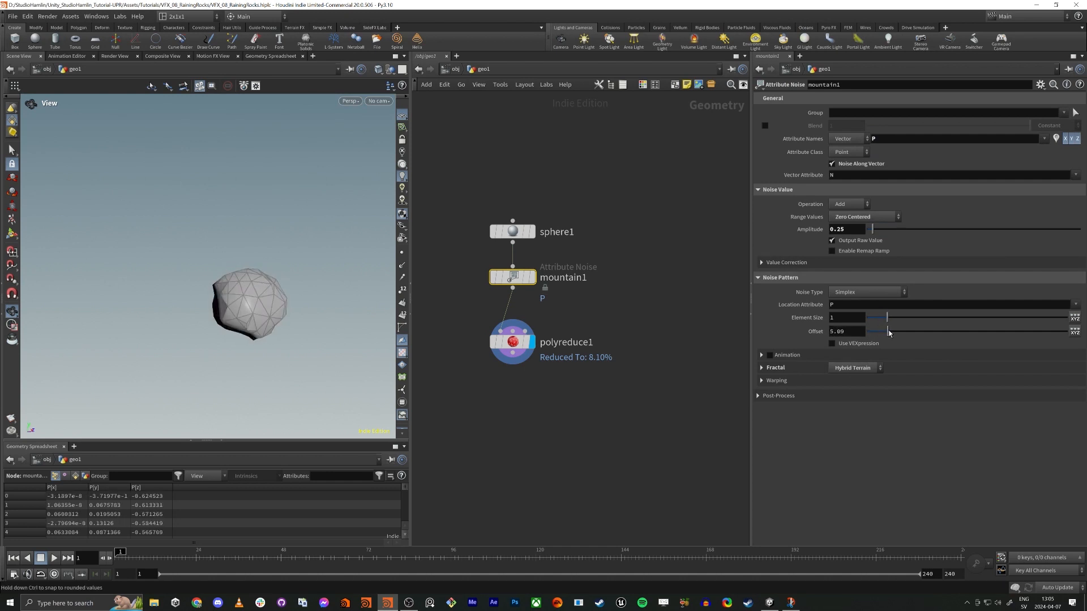
pyautogui.moveTo(307, 299); pyautogui.dragTo(278, 316)
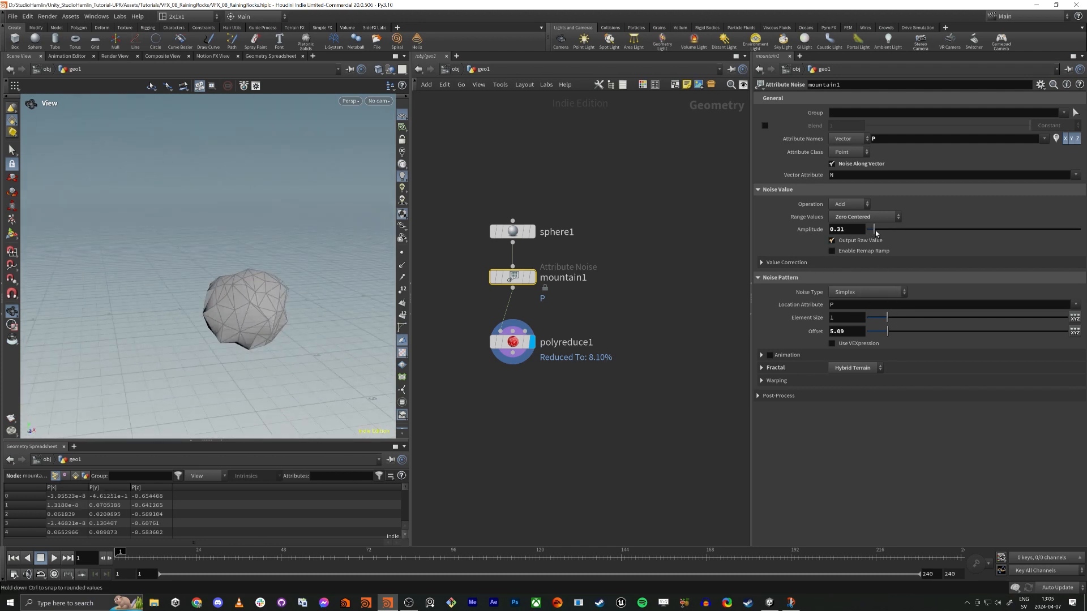
pyautogui.moveTo(875, 233); pyautogui.dragTo(879, 233)
pyautogui.moveTo(270, 315); pyautogui.dragTo(244, 310)
# Step: Append a Labs Auto UV node after PolyReduce, turn on its display flag and auto-arrange the network
pyautogui.moveTo(533, 419); pyautogui.dragTo(552, 362, button='middle')
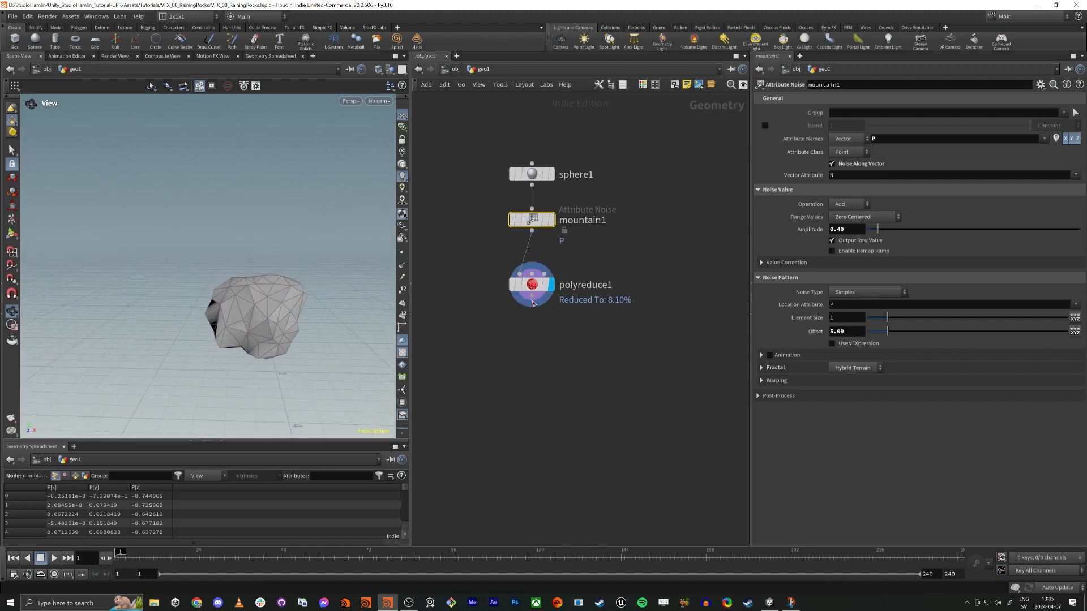
pyautogui.moveTo(532, 303); pyautogui.dragTo(524, 347)
pyautogui.write('labs uv')
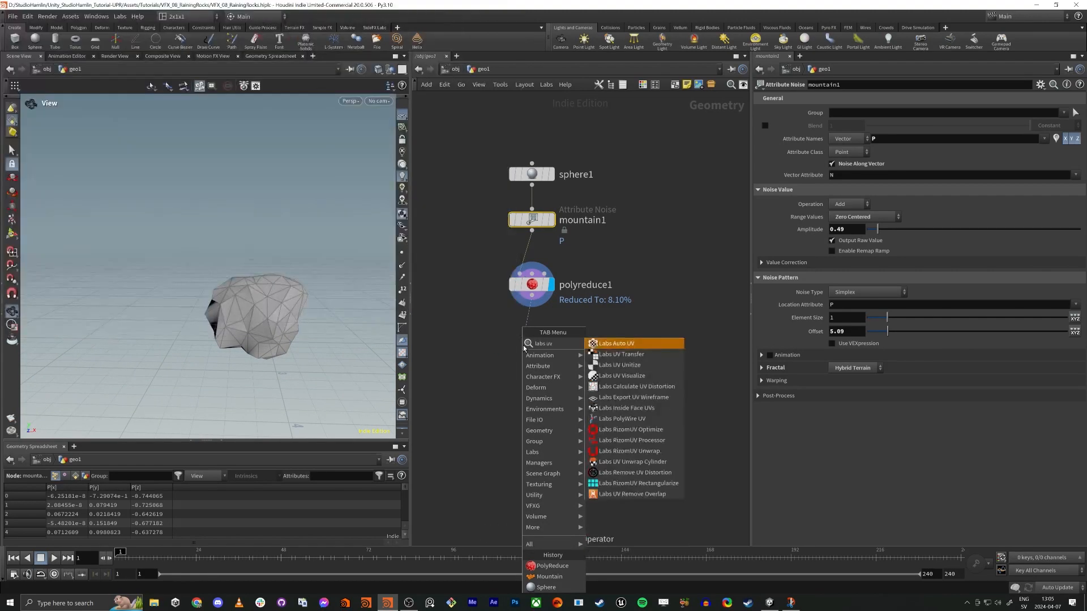
pyautogui.press('Return')
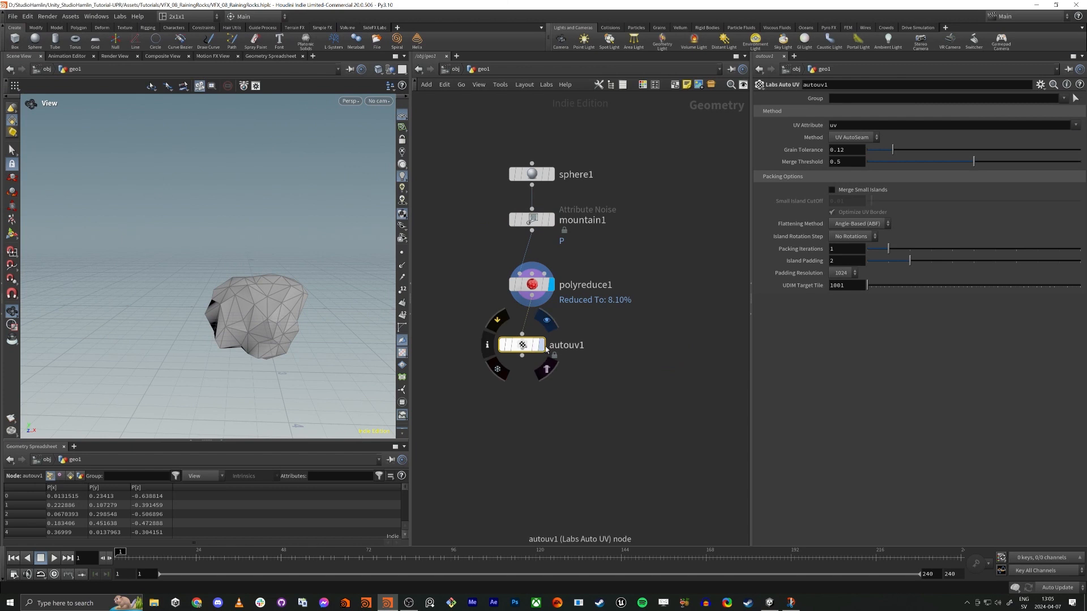
pyautogui.click(542, 345)
pyautogui.press('l')
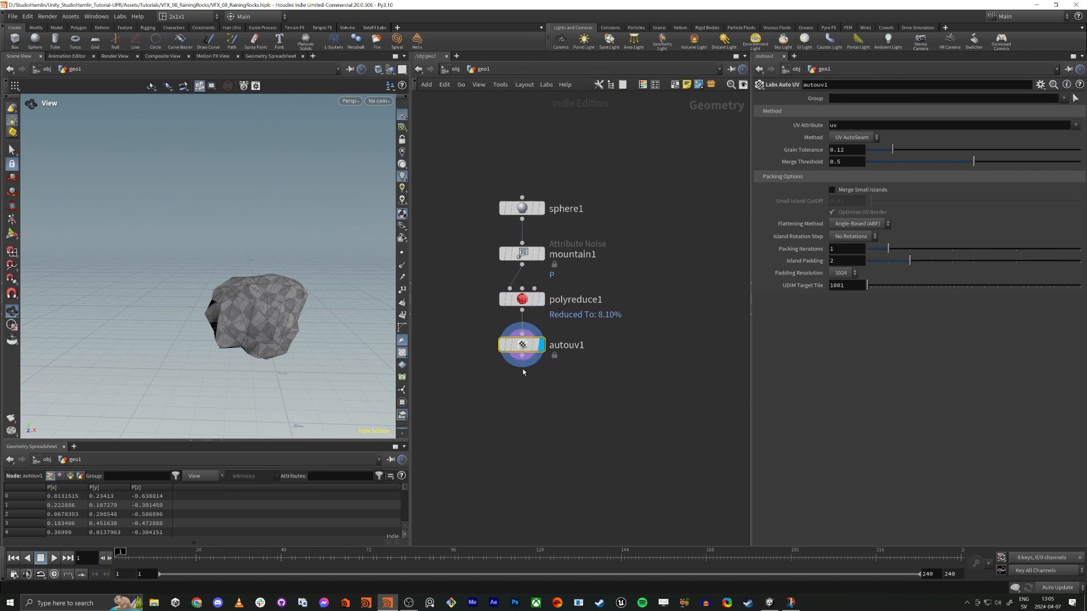
# Step: Append a Transform node after the Auto UV node and set its uniform scale to 100
pyautogui.press('Tab')
pyautogui.write('tra')
pyautogui.press('Down')
pyautogui.press('Down')
pyautogui.press('Return')
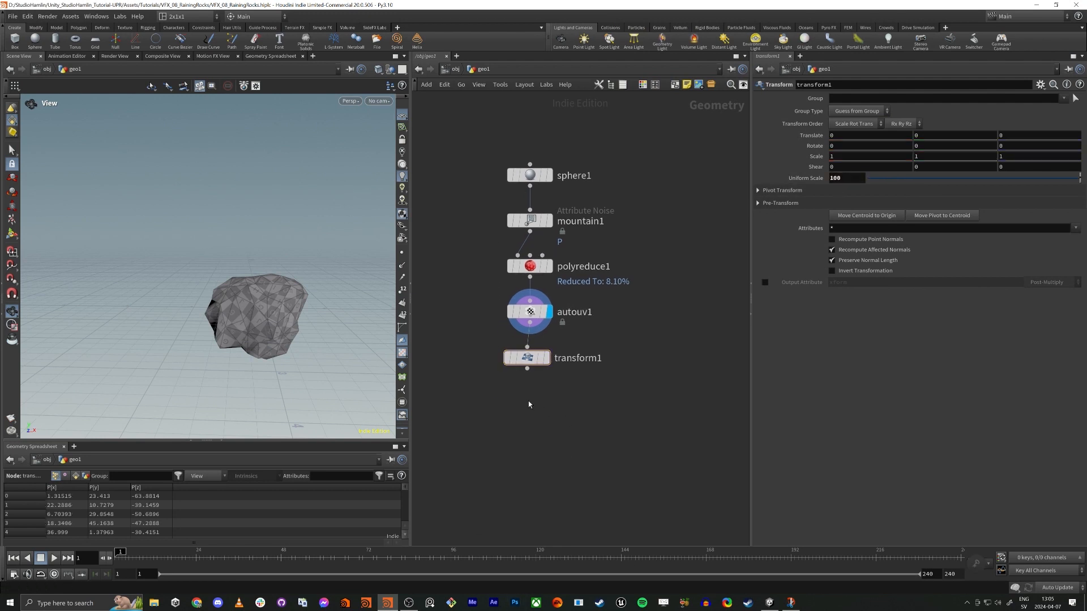
# Step: Append a ROP FBX Output node after the Transform and set its output file to $HIP/Rock_01.fbx
pyautogui.press('Tab')
pyautogui.write('rop')
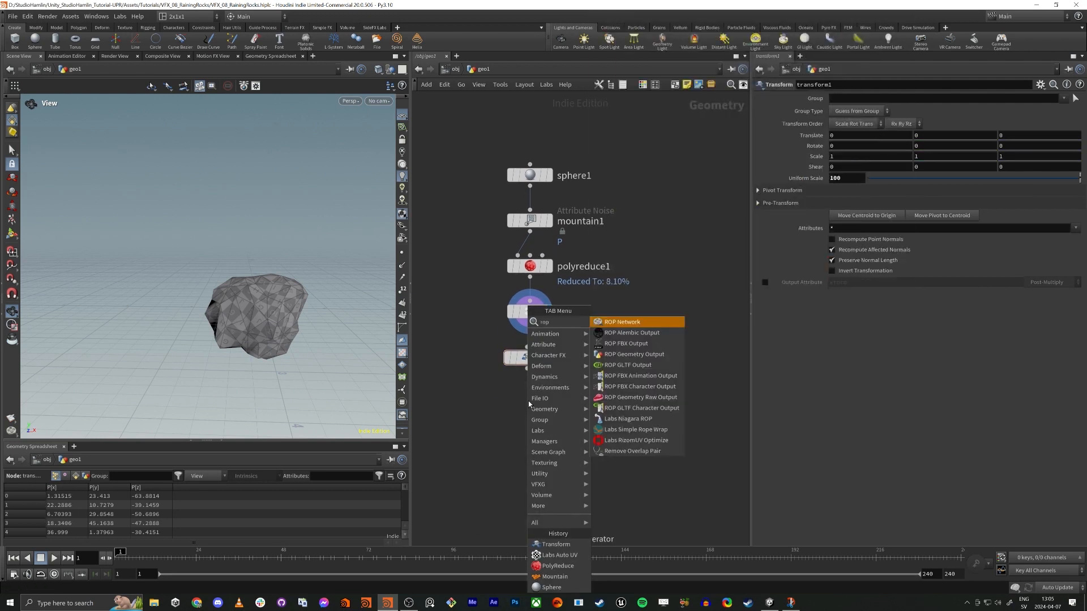
pyautogui.write(' fbx')
pyautogui.press('Return')
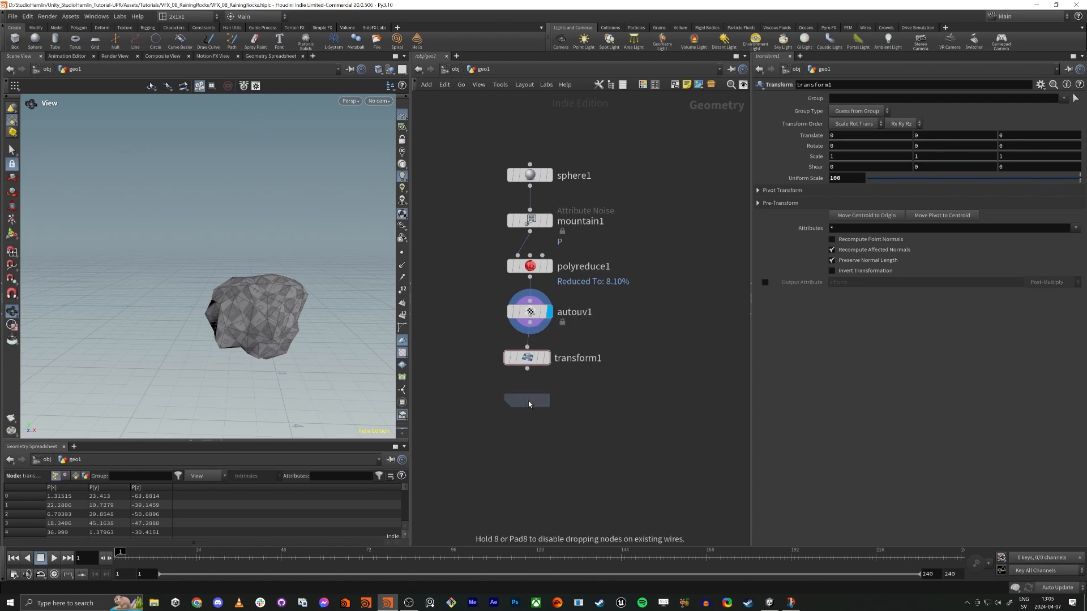
pyautogui.click(528, 400)
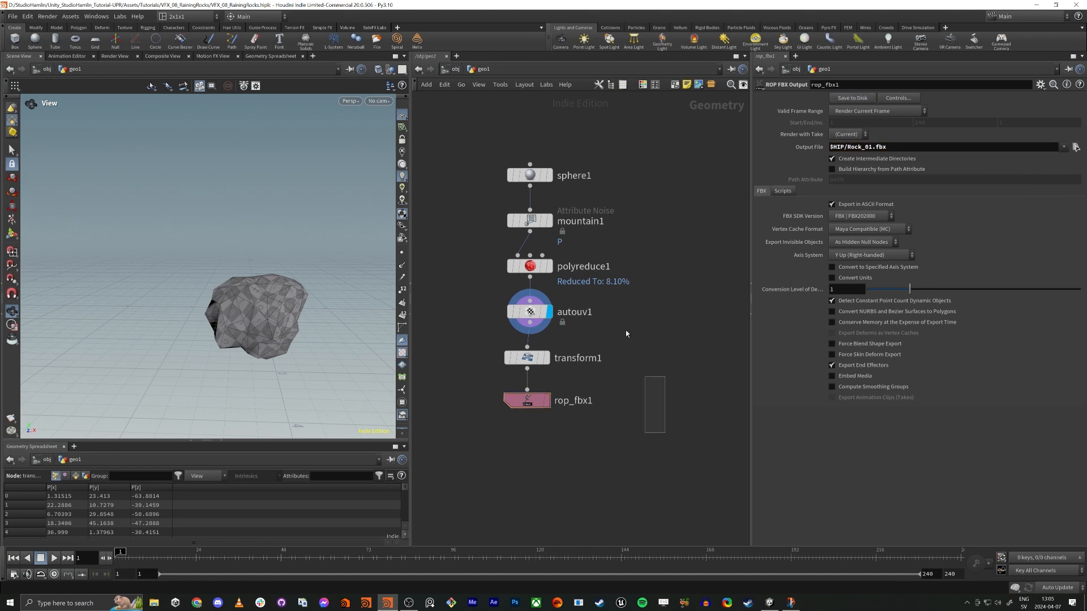
# Step: Duplicate the whole rock node chain, from sphere to FBX output, beside the original
pyautogui.moveTo(626, 334); pyautogui.dragTo(498, 168)
pyautogui.keyDown('alt'); pyautogui.moveTo(528, 175); pyautogui.dragTo(680, 173); pyautogui.keyUp('alt')
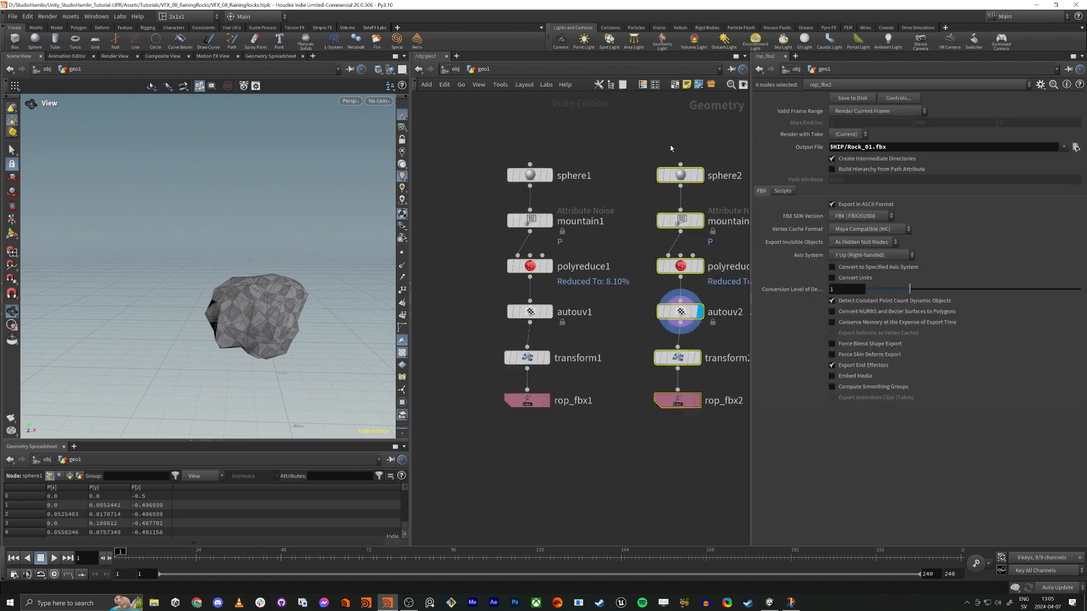
pyautogui.press('f')
# Step: Vary the second rock's shape by setting its Mountain noise amplitude to 0.29 and offset to 28.36
pyautogui.click(538, 209)
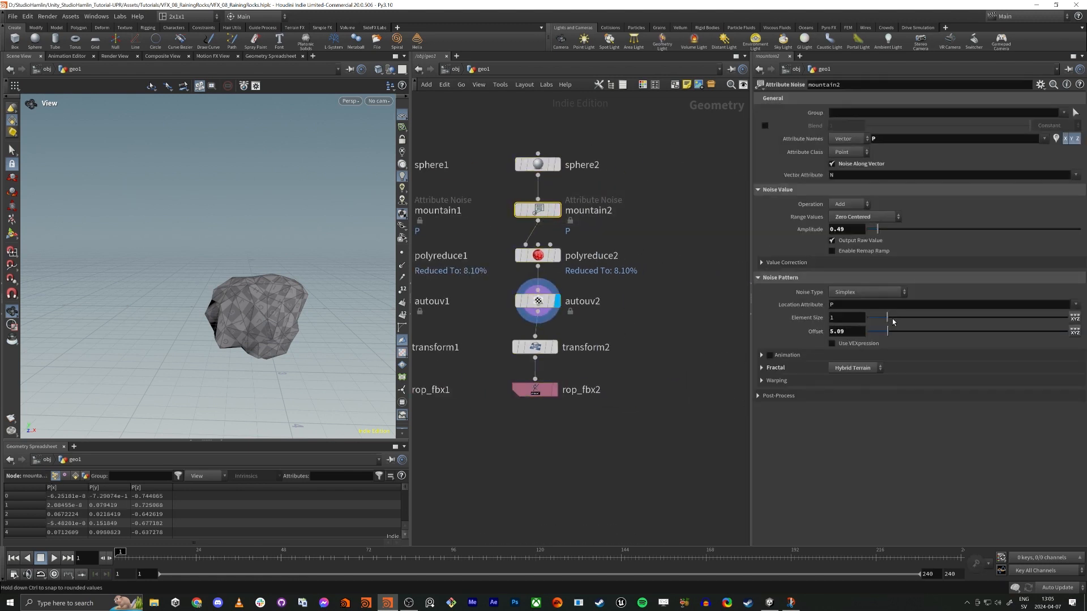
pyautogui.moveTo(901, 334); pyautogui.dragTo(949, 334)
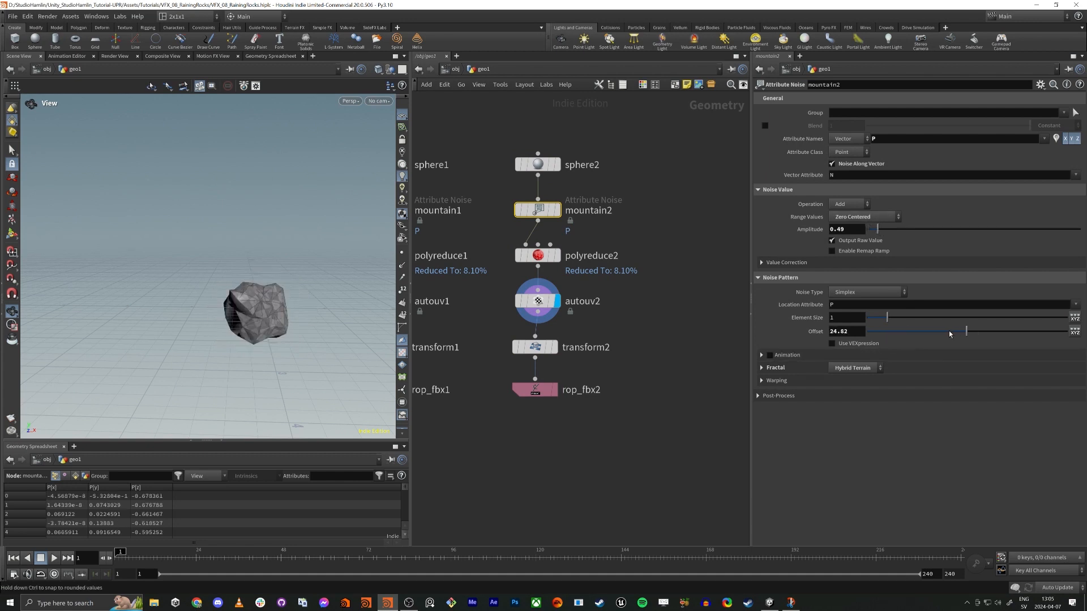
pyautogui.moveTo(254, 317); pyautogui.dragTo(354, 306)
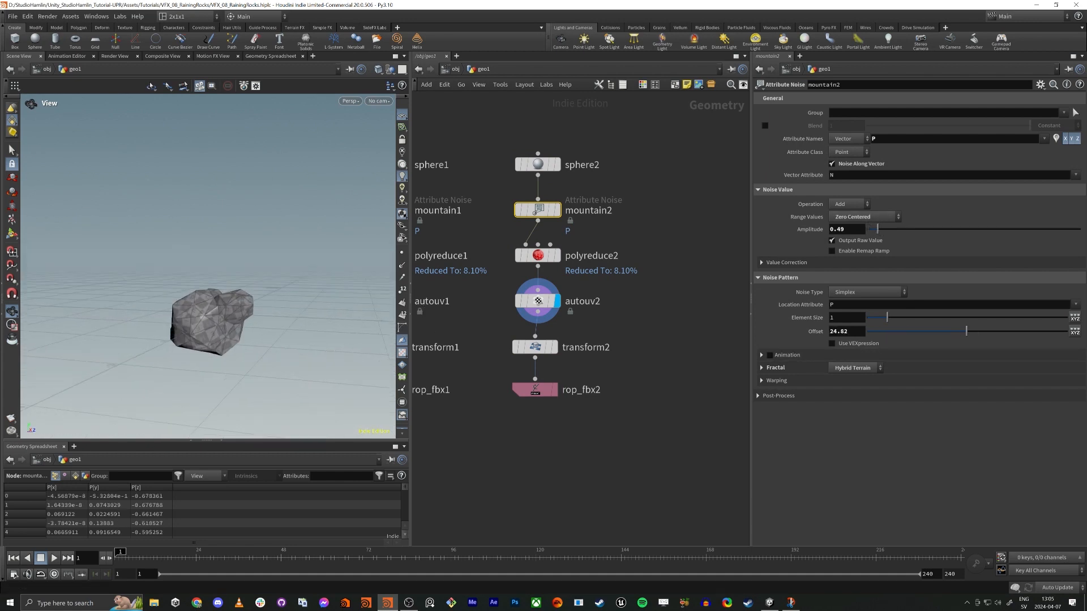
pyautogui.moveTo(966, 331); pyautogui.dragTo(948, 331)
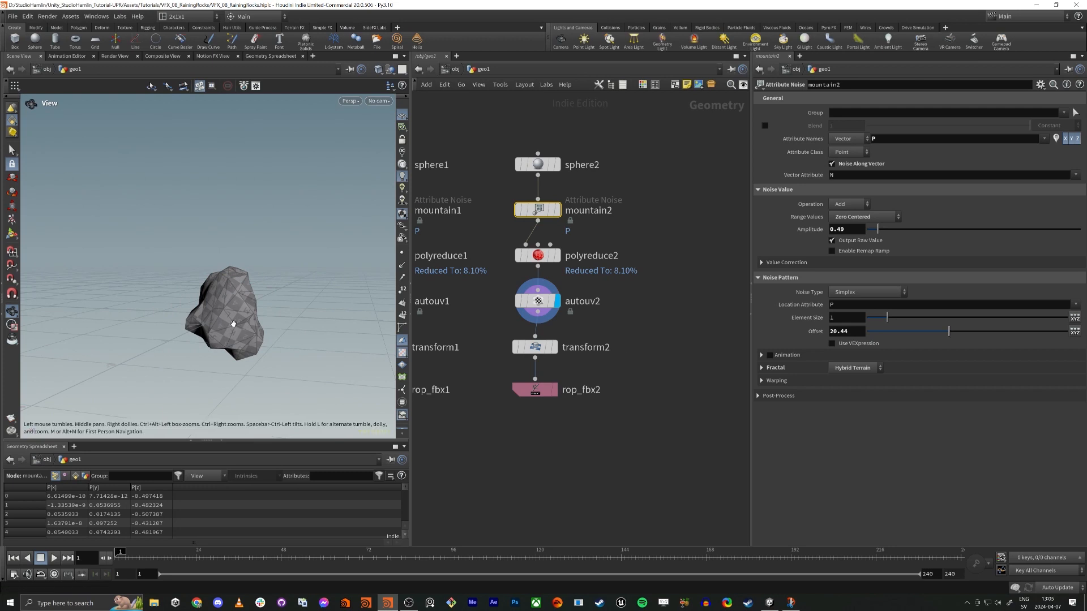
pyautogui.moveTo(306, 294); pyautogui.dragTo(379, 277)
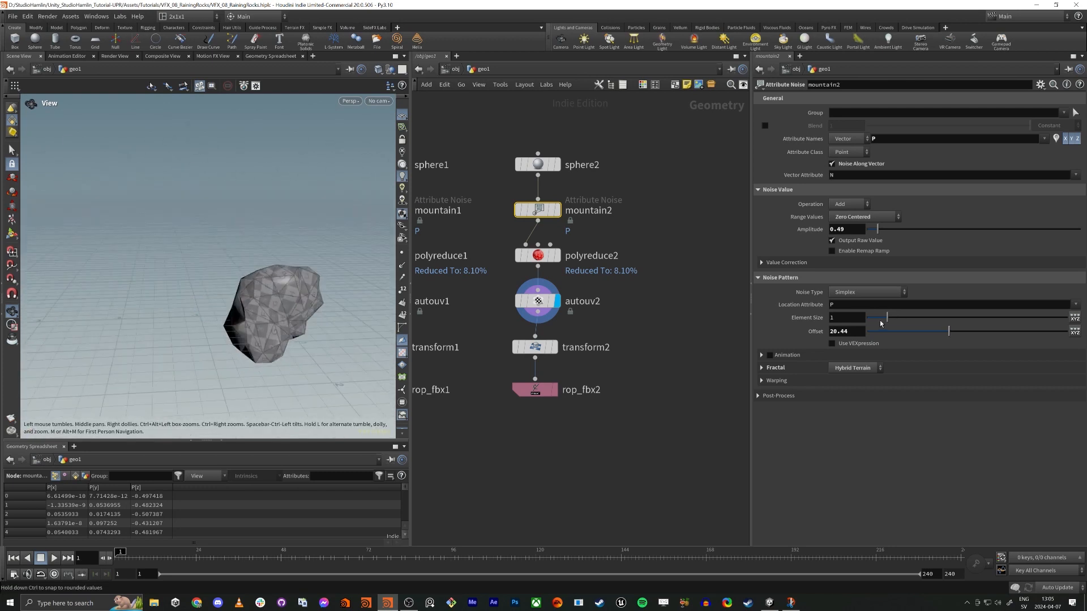
pyautogui.moveTo(877, 228); pyautogui.dragTo(873, 229)
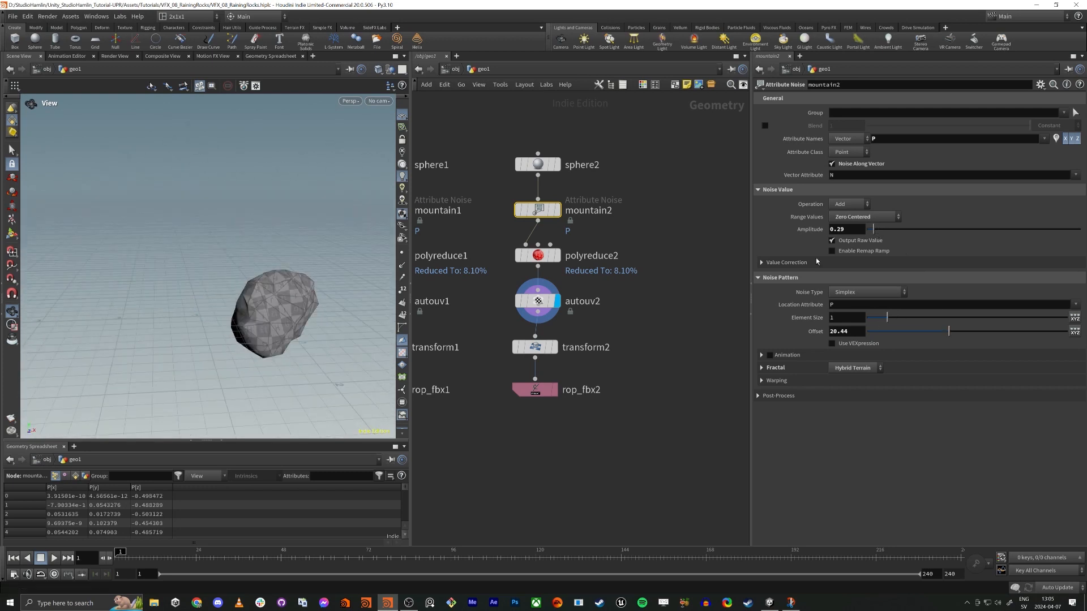
pyautogui.moveTo(237, 266); pyautogui.dragTo(317, 335)
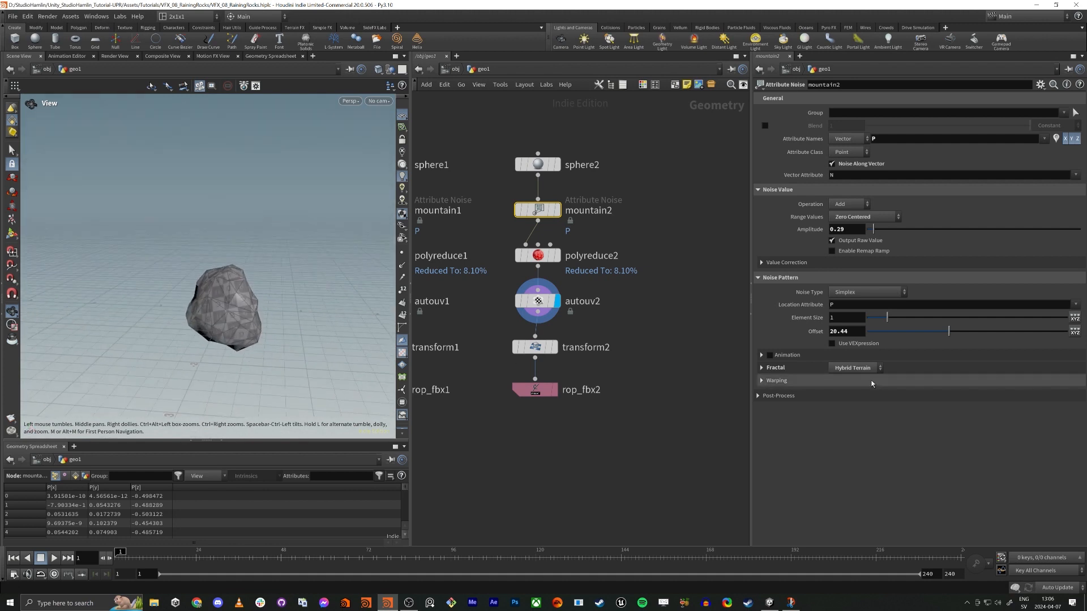
pyautogui.moveTo(949, 331); pyautogui.dragTo(980, 331)
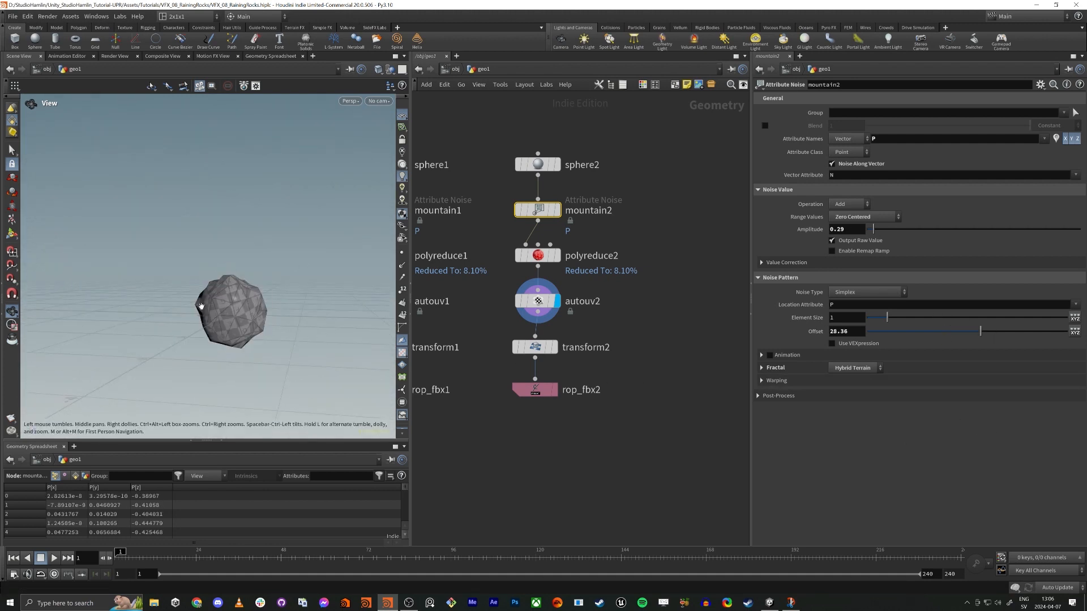
pyautogui.moveTo(243, 317); pyautogui.dragTo(192, 291)
# Step: Set the second FBX output's file to $HIP/Rock_02.fbx and save the first rock's FBX to disk
pyautogui.moveTo(498, 481); pyautogui.dragTo(592, 478, button='middle')
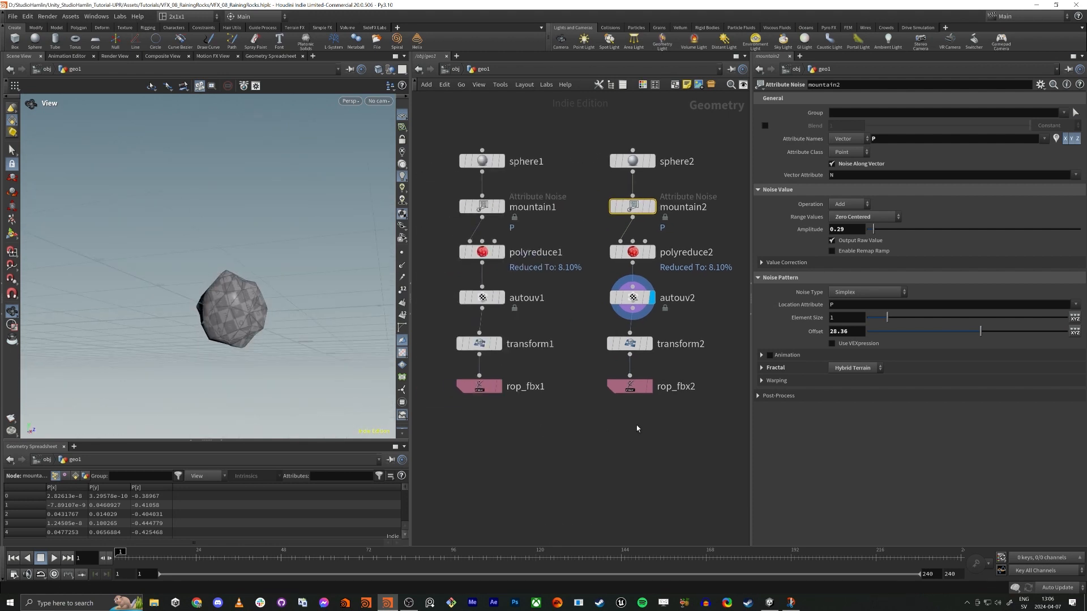
pyautogui.click(629, 386)
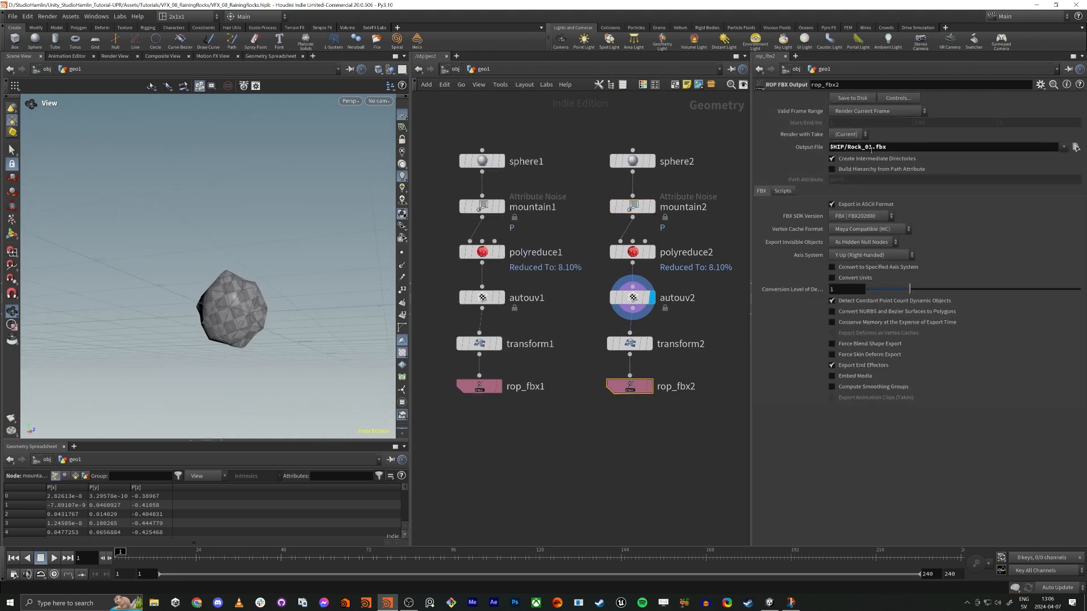
pyautogui.click(872, 147)
pyautogui.press('BackSpace')
pyautogui.write('2')
pyautogui.press('Return')
pyautogui.moveTo(555, 441); pyautogui.dragTo(442, 379)
pyautogui.click(837, 99)
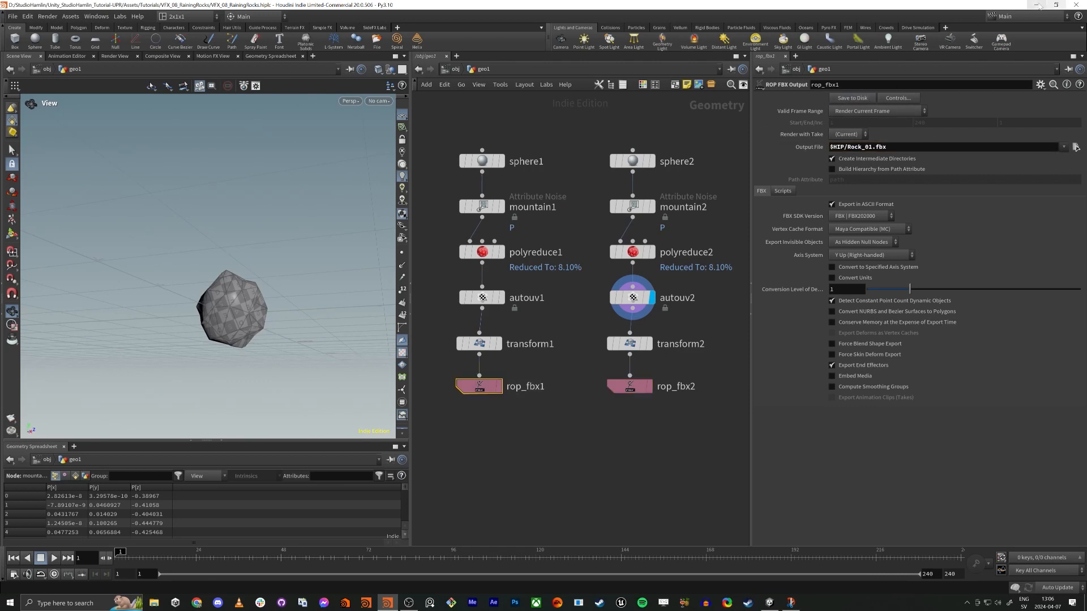
# Step: Switch to Unity, place Rock_01 in the scene and raise it above the ground to about Y 0.407
pyautogui.hotkey('alt', 'Tab')
pyautogui.hotkey('alt', 'Tab')
pyautogui.click(1038, 5)
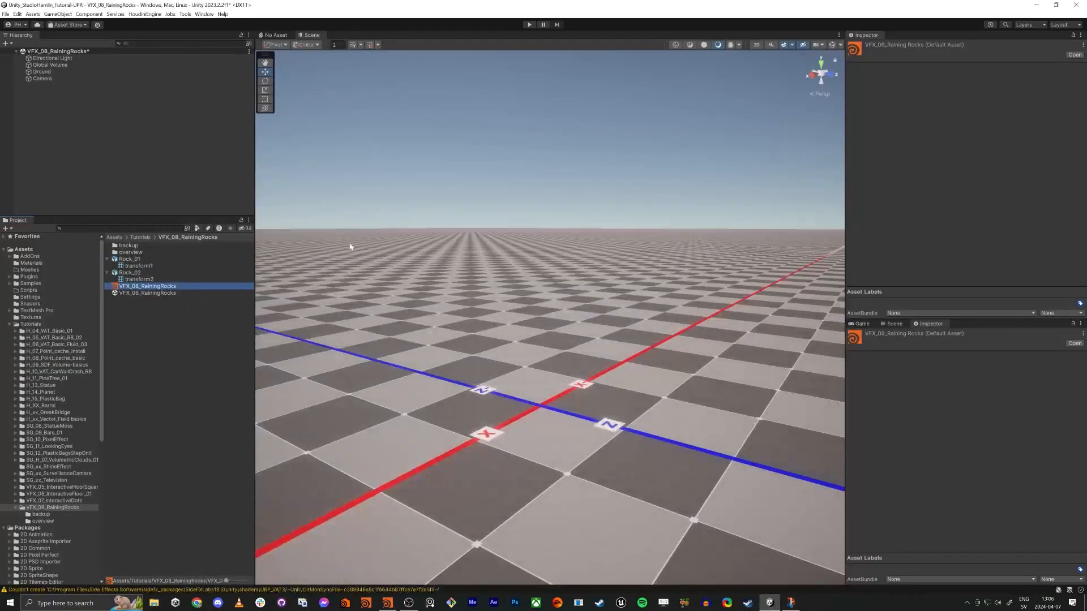
pyautogui.moveTo(124, 261); pyautogui.dragTo(526, 403)
pyautogui.moveTo(530, 358); pyautogui.dragTo(532, 259)
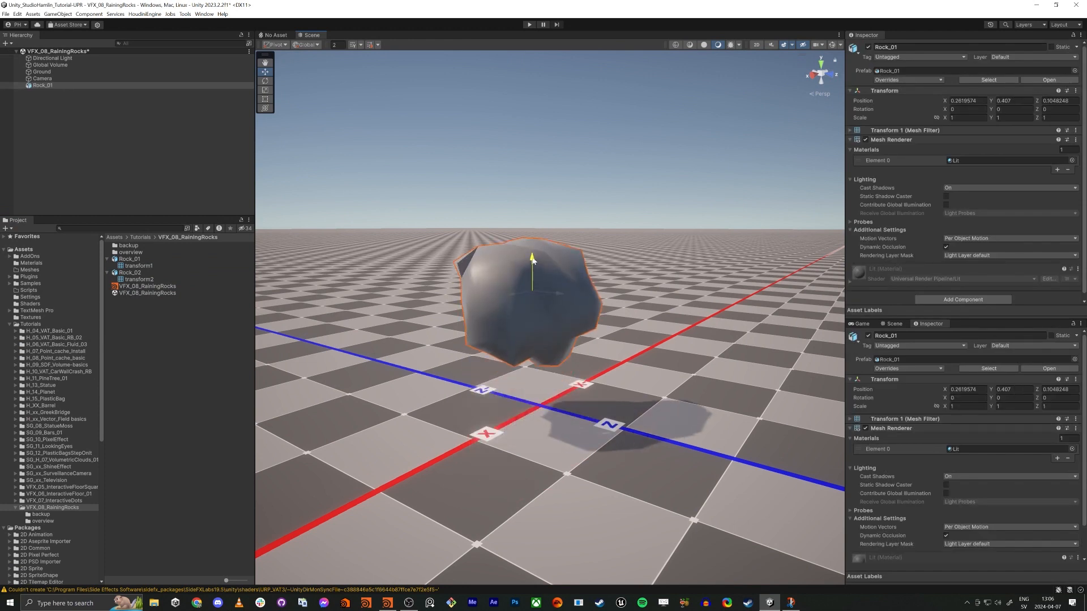
# Step: Create a new URP Lit Shader Graph in the VFX_08_RainingRocks project folder
pyautogui.rightClick(116, 344)
pyautogui.moveTo(178, 362)
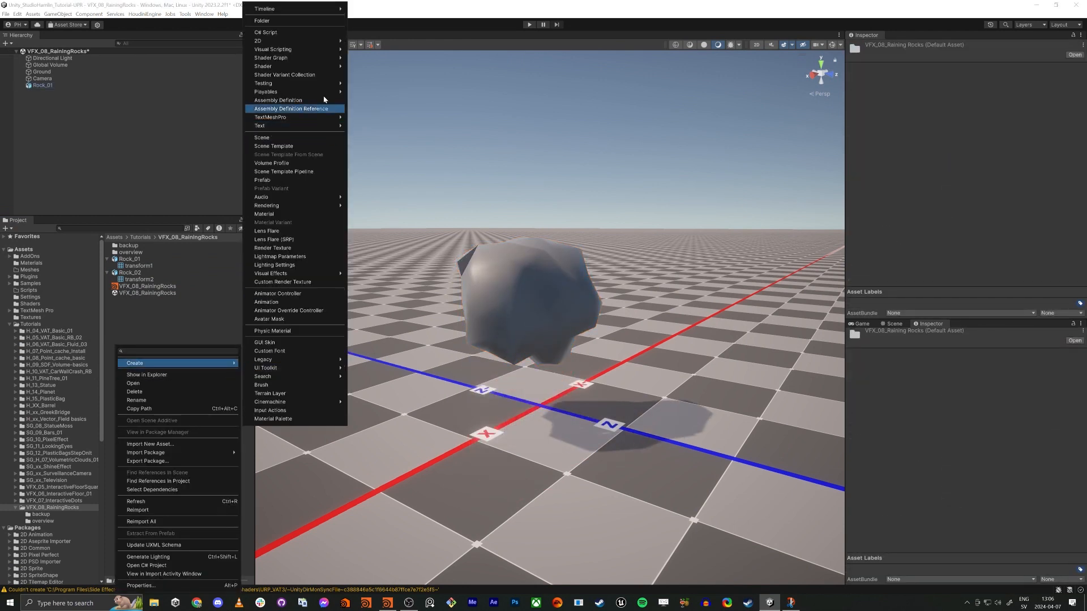
pyautogui.moveTo(308, 61)
pyautogui.moveTo(396, 60)
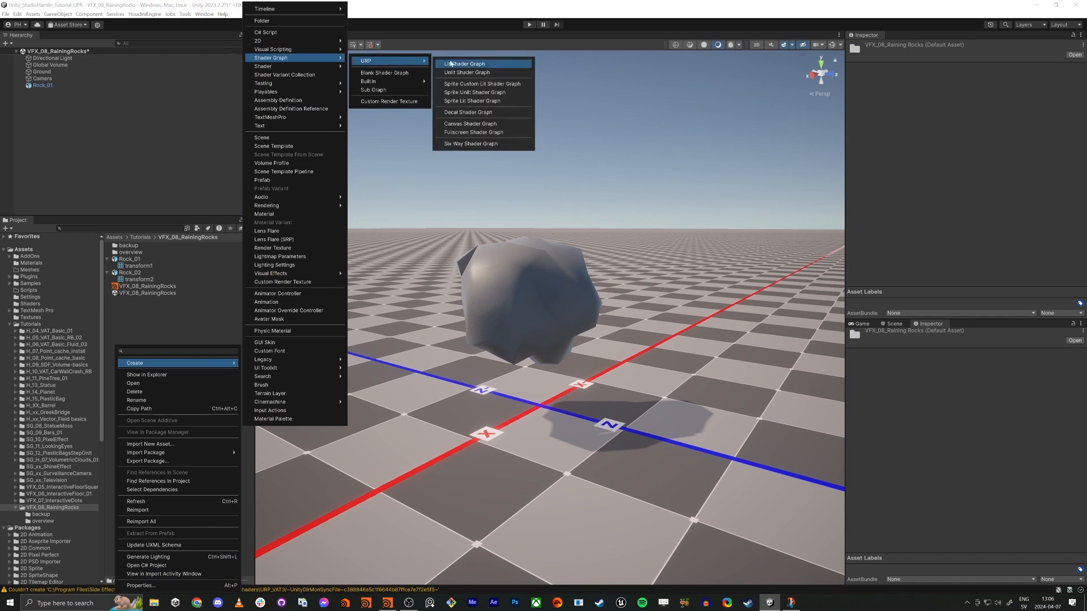
pyautogui.click(469, 65)
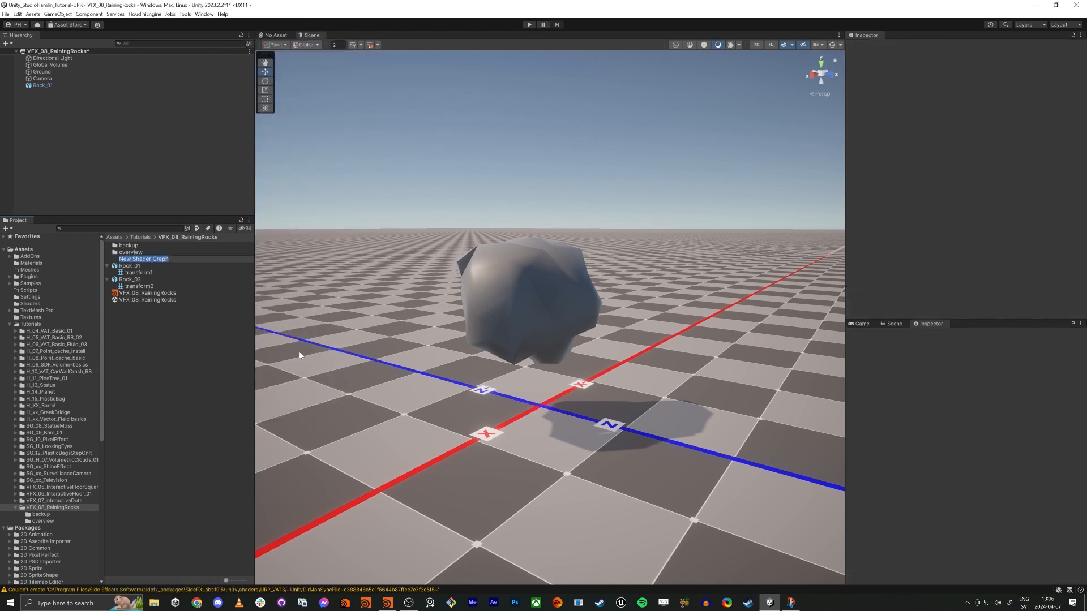
pyautogui.write('Ro')
pyautogui.hotkey('ctrl', 'v')
pyautogui.hotkey('ctrl', 'a')
pyautogui.press('BackSpace')
pyautogui.press('Return')
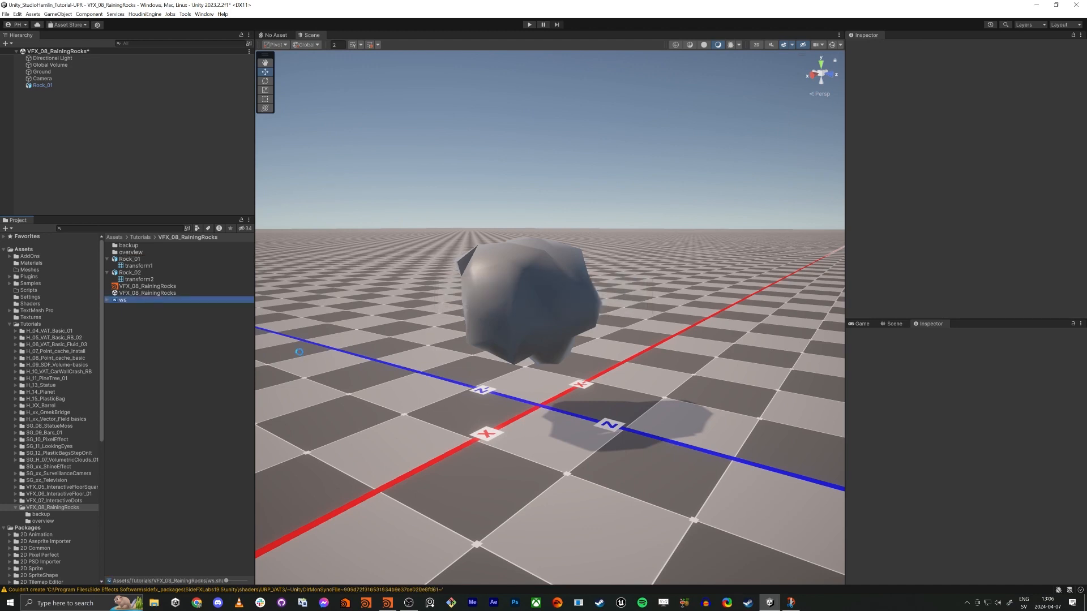
# Step: Rename the new shader graph as VFX_08_RainingRocks, matching the scene asset's name
pyautogui.press('Up')
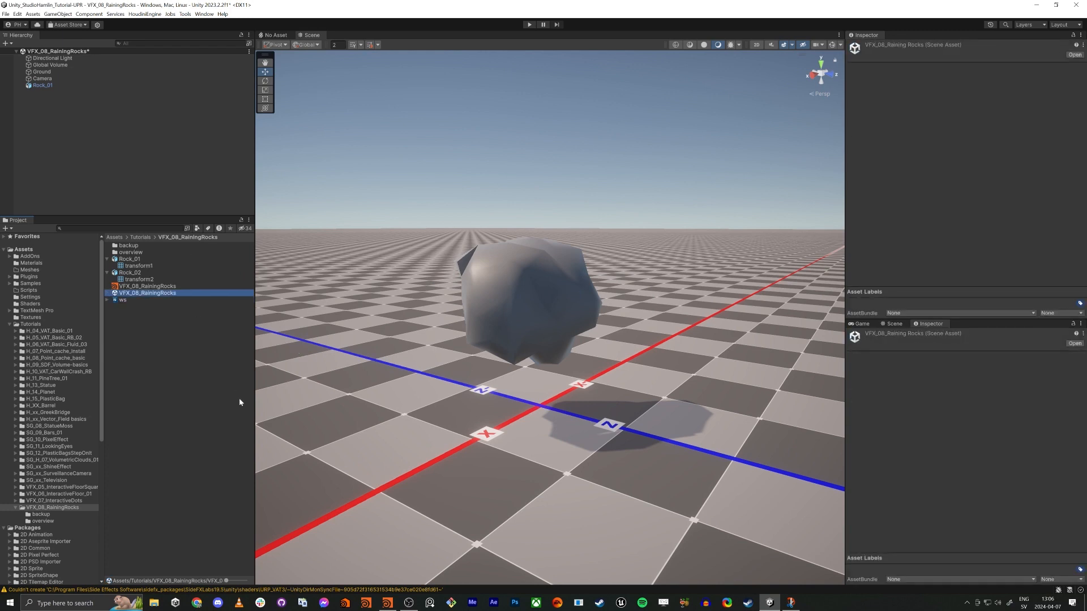
pyautogui.press('Down')
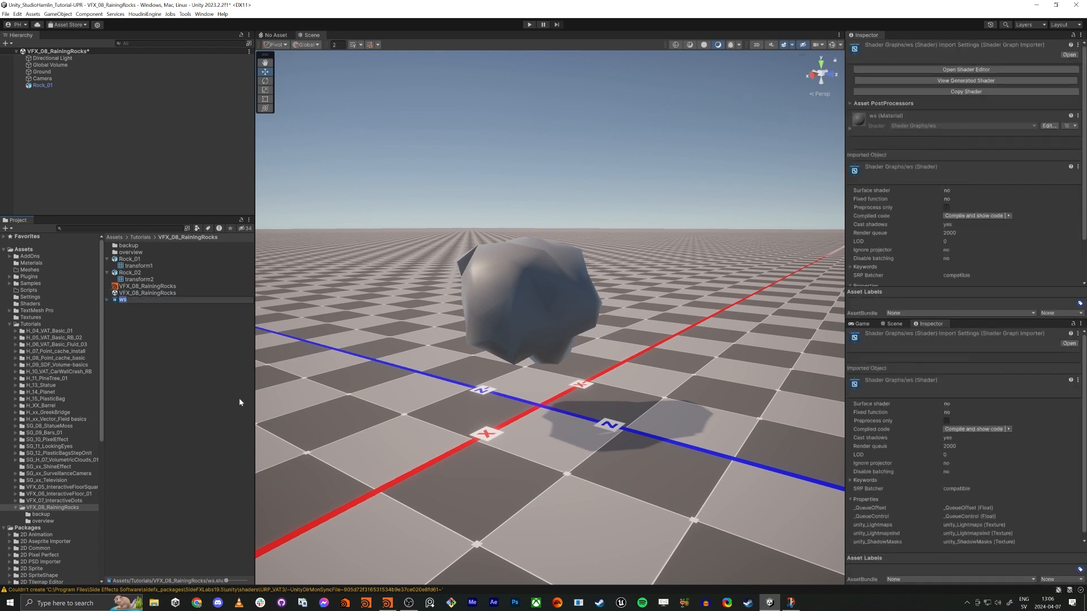
pyautogui.write('VFX_08_RainingRocks')
pyautogui.press('Return')
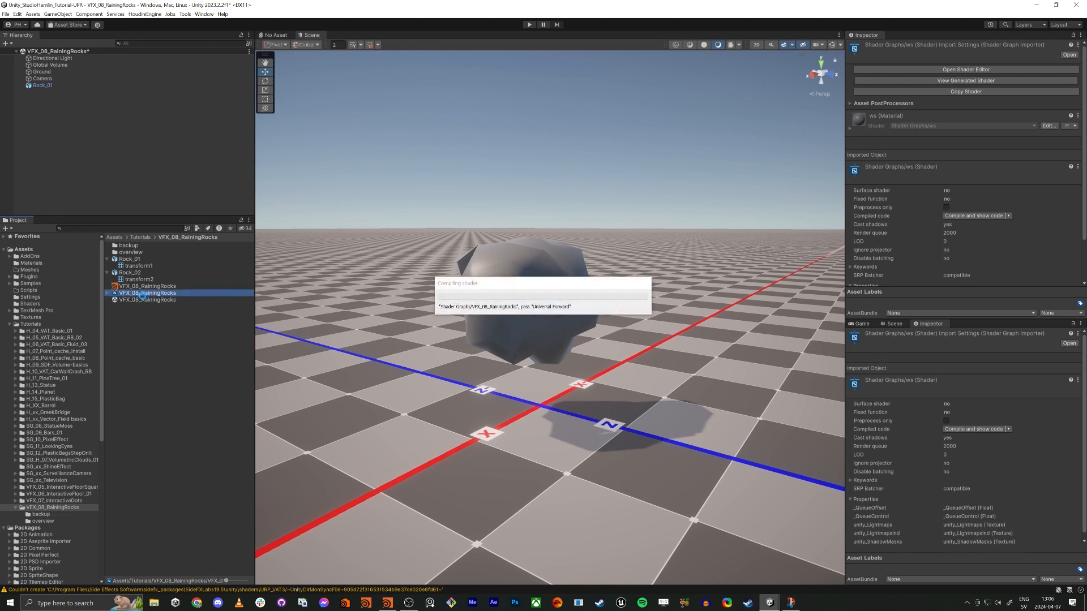
# Step: Open the VFX_08_RainingRocks shader graph for editing and show the Scene view alongside it
pyautogui.doubleClick(142, 294)
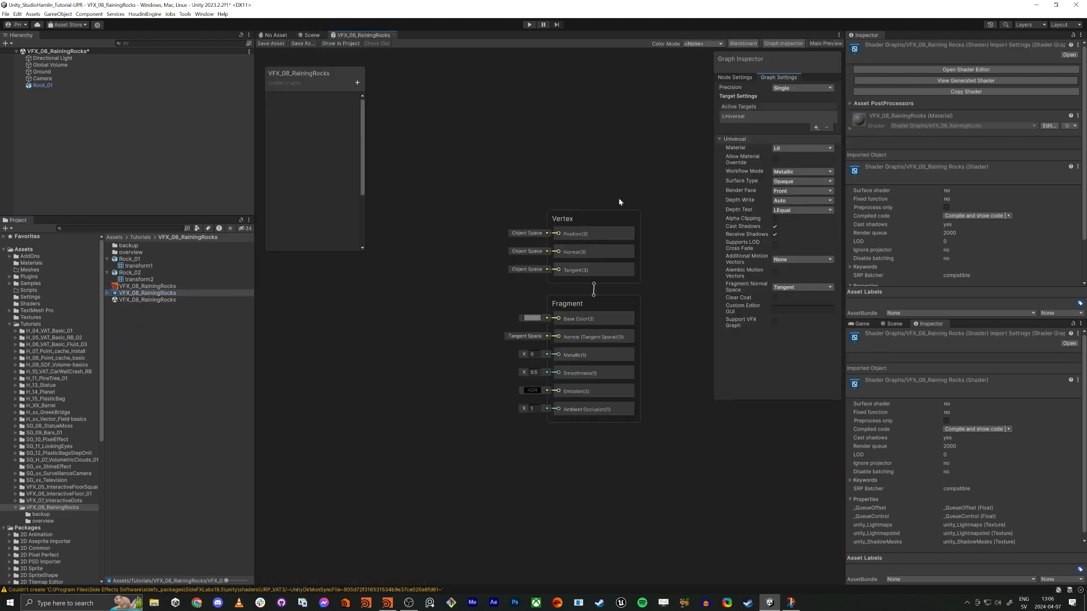
pyautogui.click(895, 324)
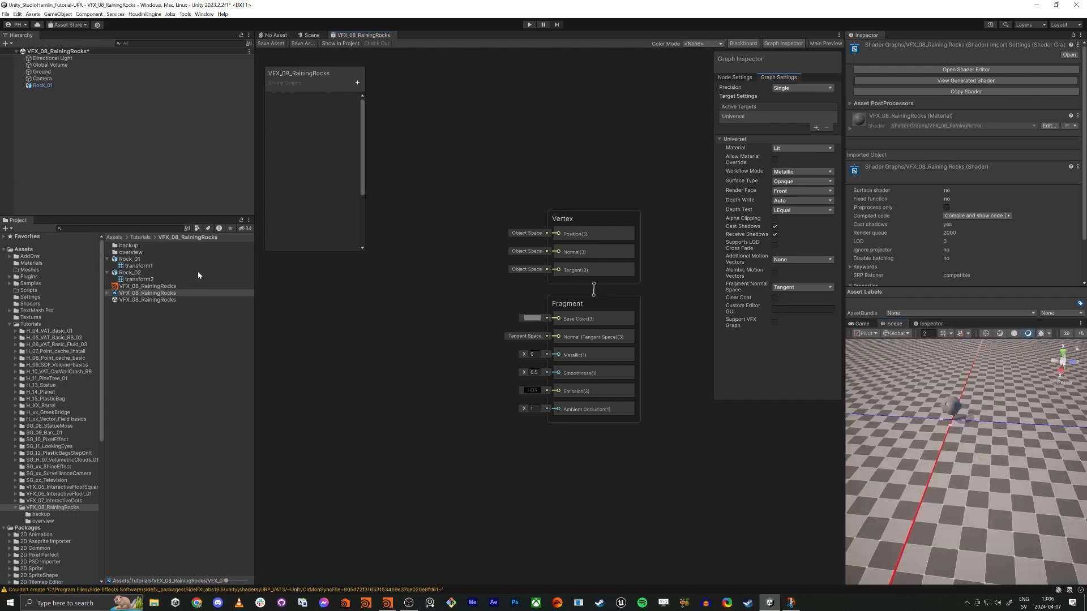
# Step: Apply the VFX_08_RainingRocks shader graph's material to Rock_01 in the scene and view the rock up close
pyautogui.click(108, 294)
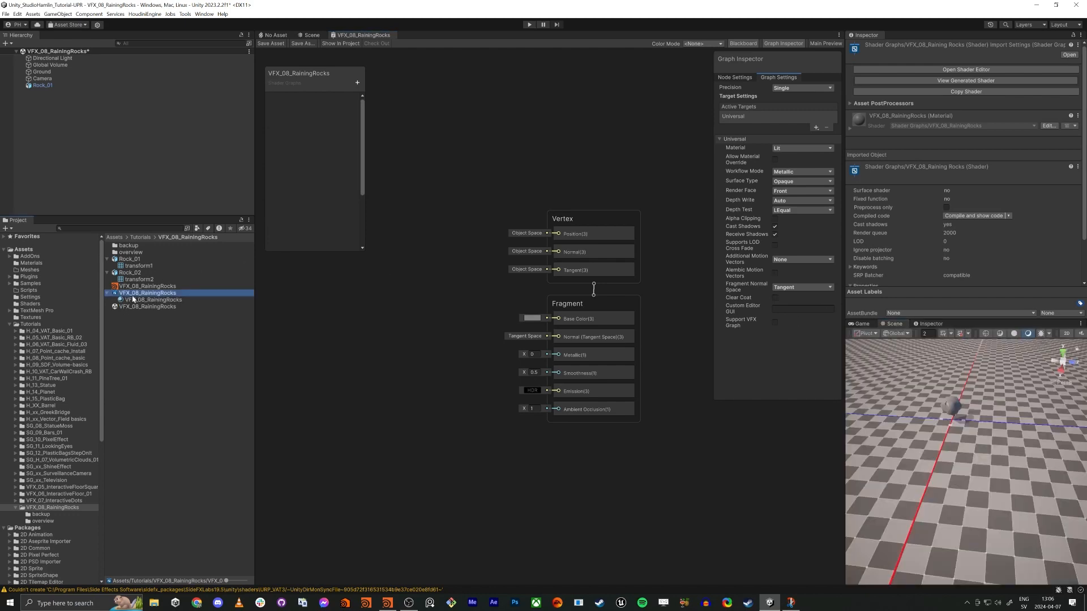
pyautogui.click(950, 404)
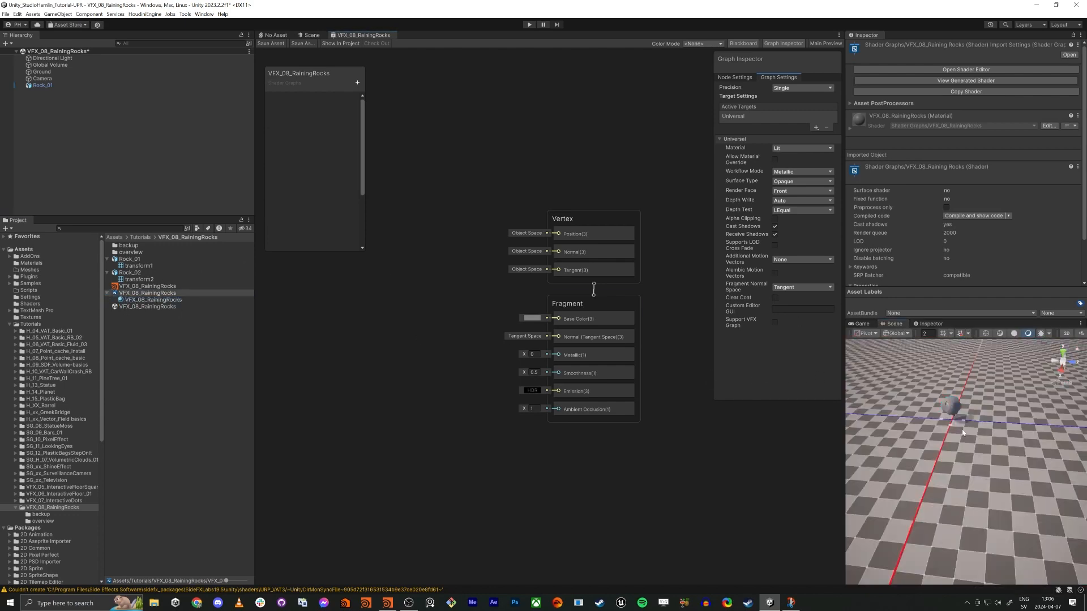
pyautogui.moveTo(950, 403); pyautogui.dragTo(892, 462, button='right')
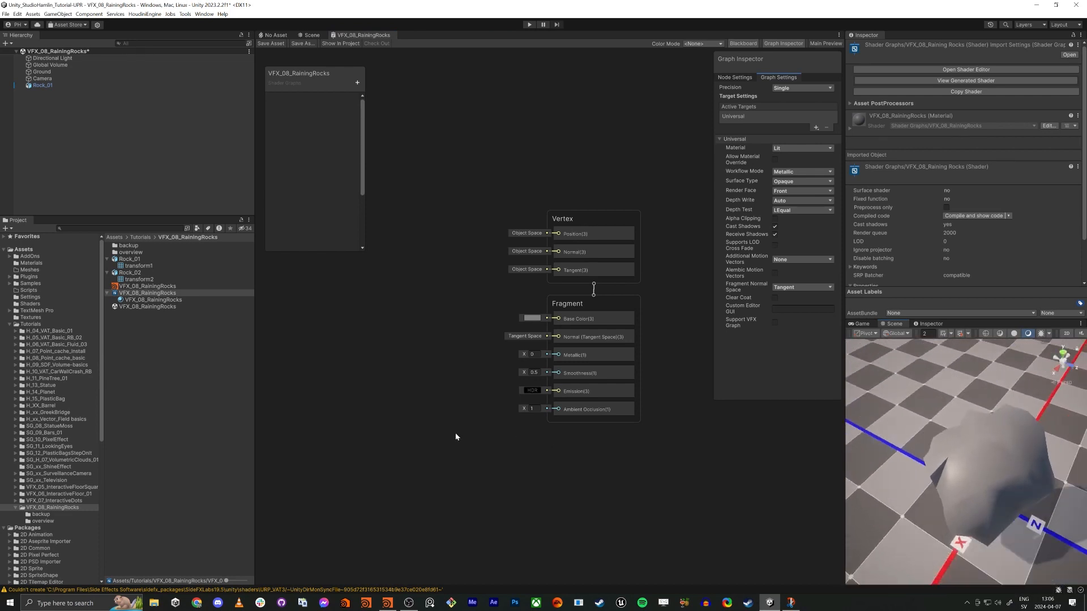
# Step: Add a Simple Noise node to the shader graph, placed before the Vertex and Fragment blocks
pyautogui.moveTo(327, 385); pyautogui.dragTo(430, 339, button='middle')
pyautogui.press('space')
pyautogui.write('simple noise')
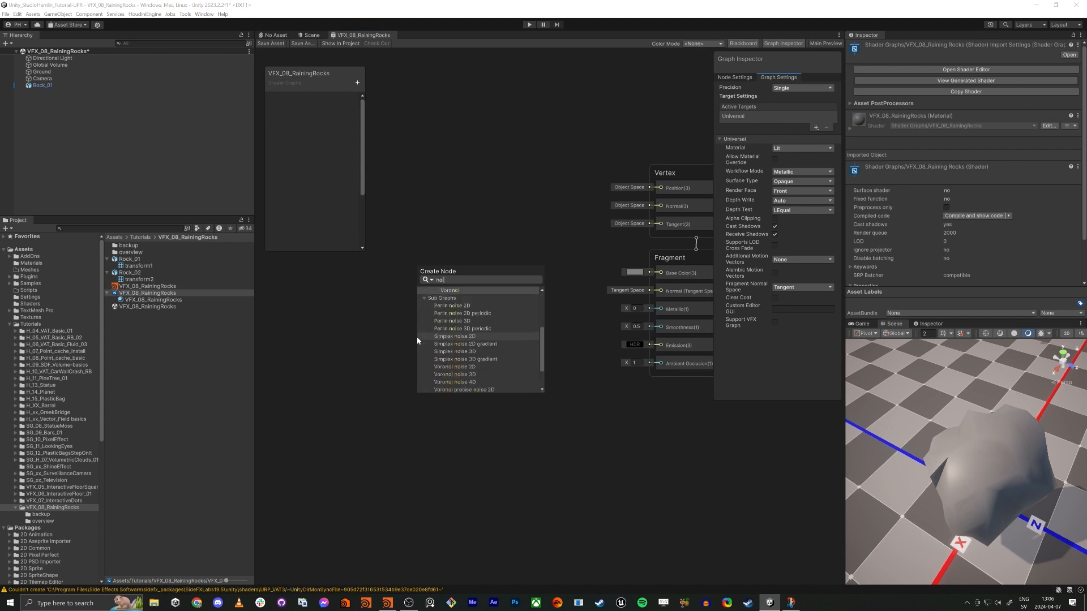
pyautogui.press('Return')
pyautogui.moveTo(454, 362); pyautogui.dragTo(364, 307)
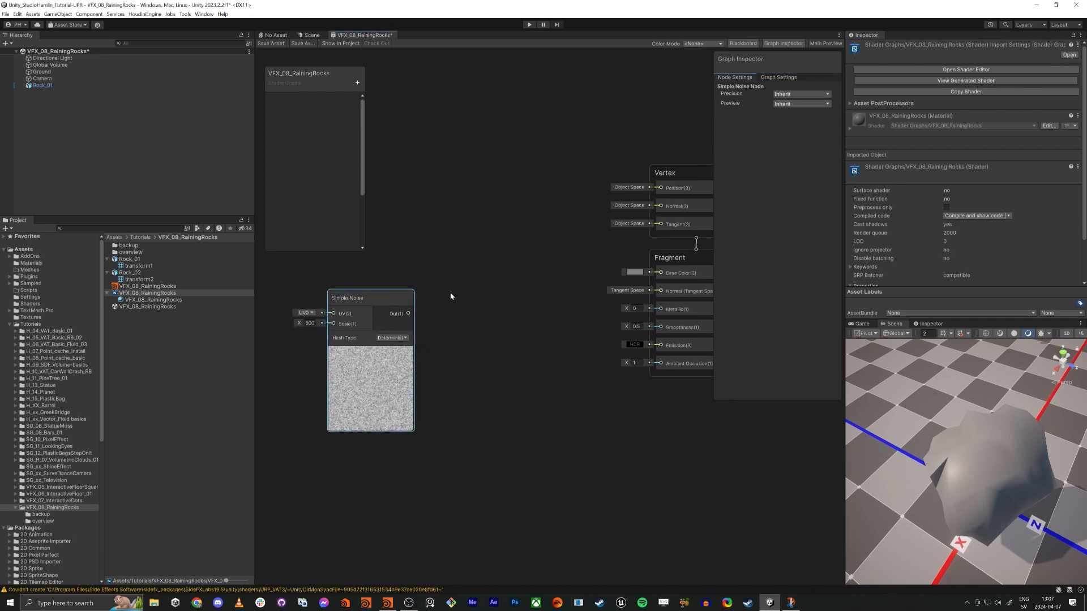
# Step: Create a Color property named Color and place it in the graph above the Simple Noise node
pyautogui.click(357, 84)
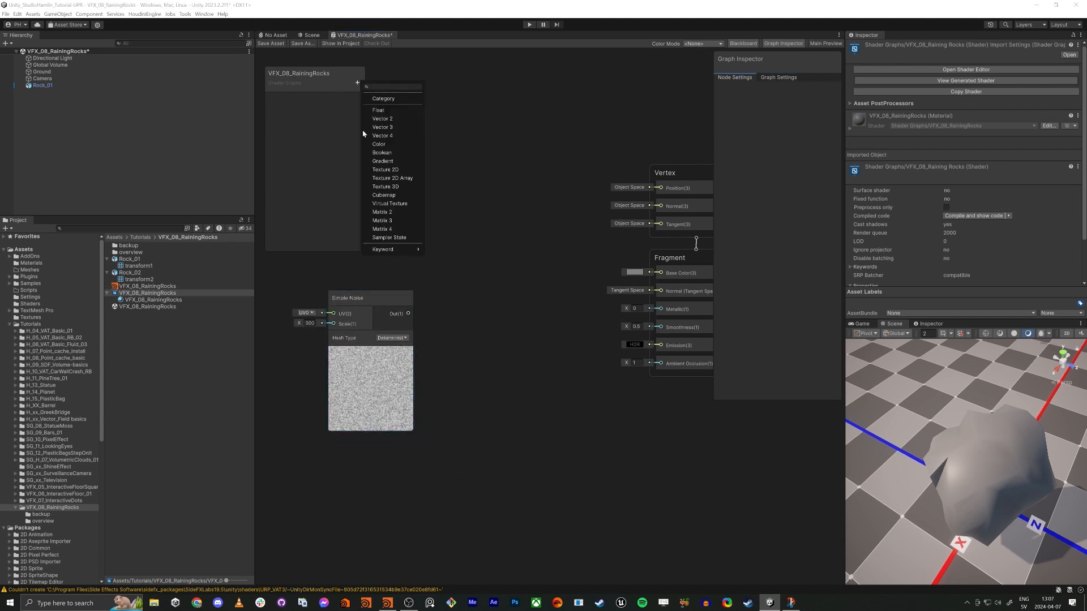
pyautogui.click(371, 145)
pyautogui.press('Return')
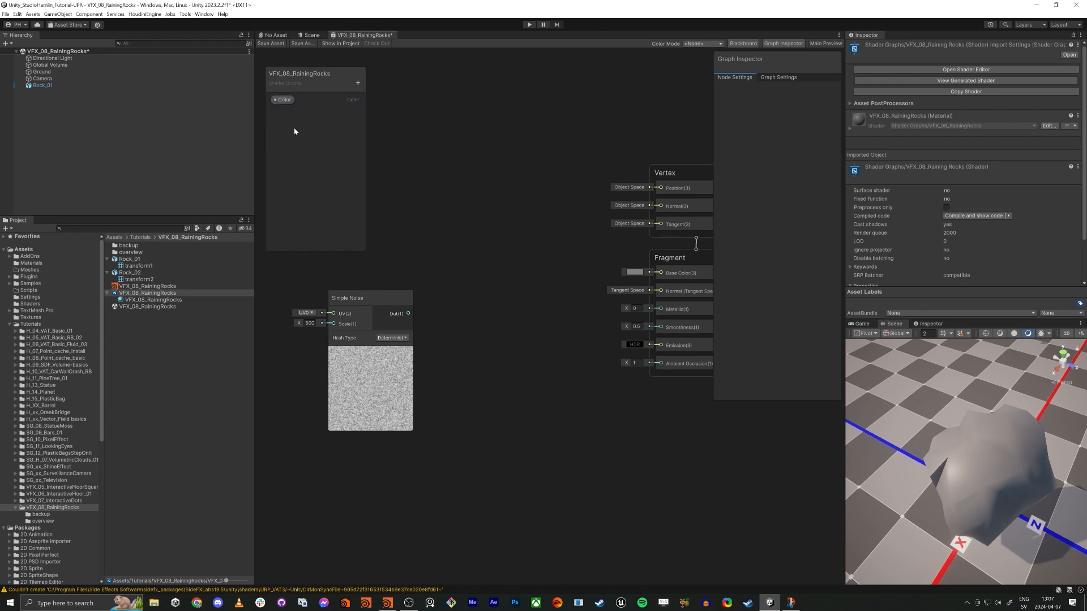
pyautogui.moveTo(283, 99); pyautogui.dragTo(472, 219)
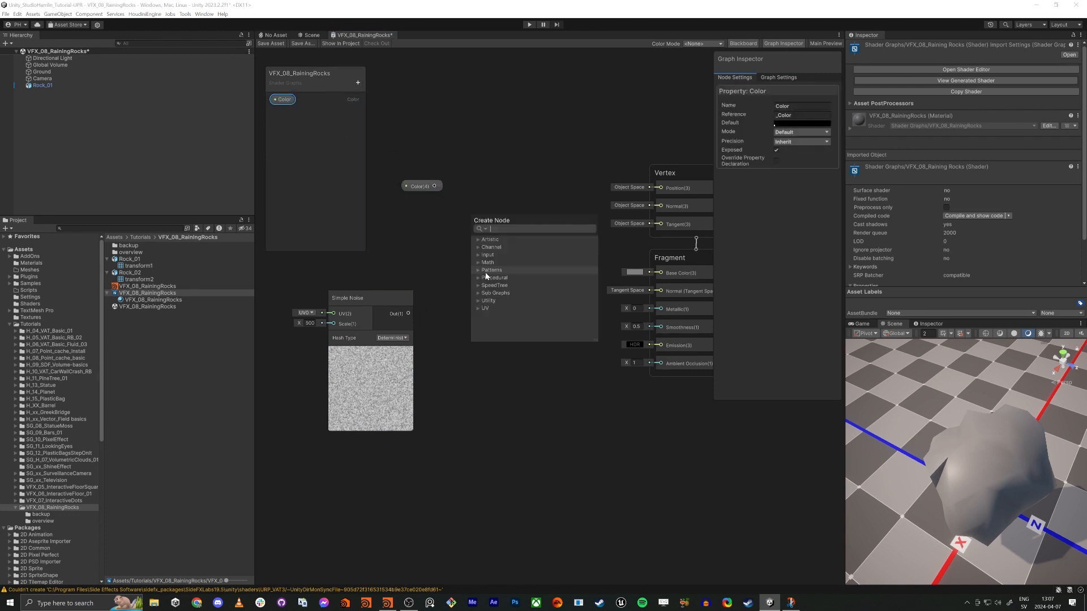
# Step: Multiply the Color property by the Simple Noise output, feed the result into Base Color and save the shader graph
pyautogui.write('multi')
pyautogui.press('Return')
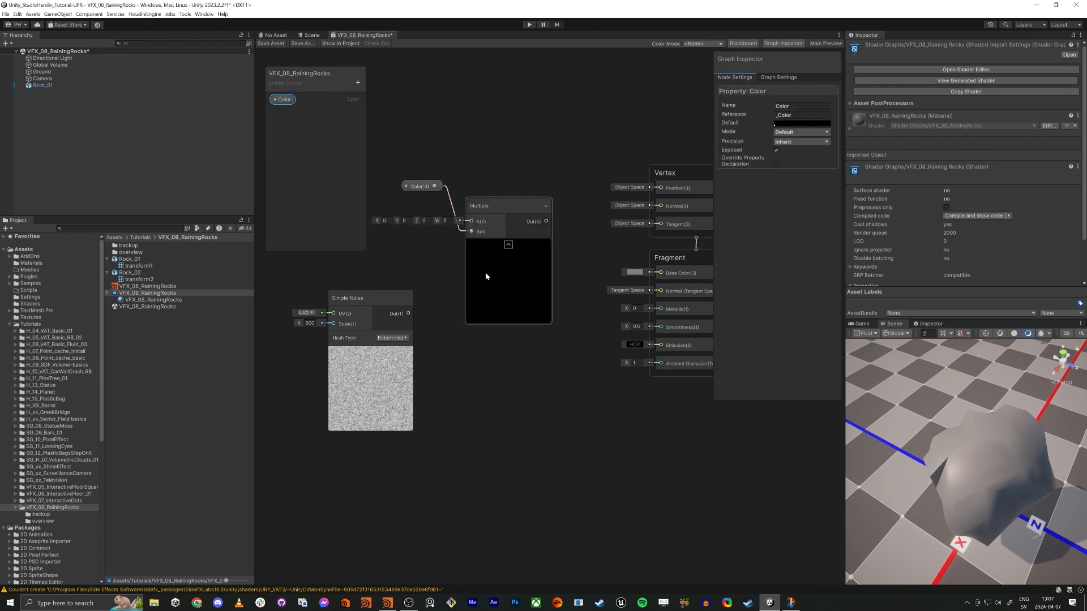
pyautogui.moveTo(470, 232); pyautogui.dragTo(408, 314)
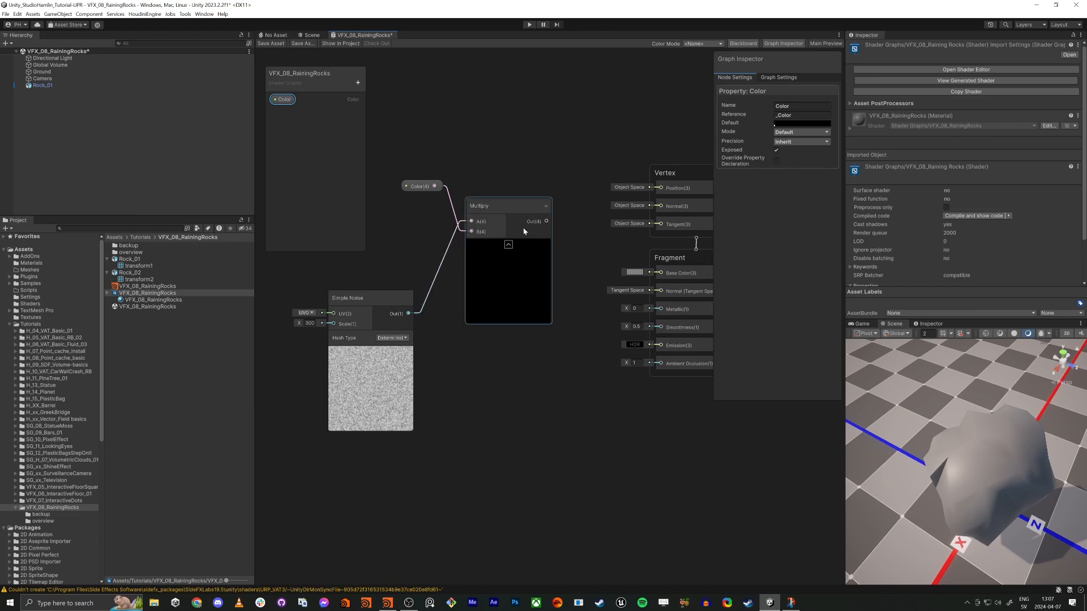
pyautogui.moveTo(547, 222); pyautogui.dragTo(660, 273)
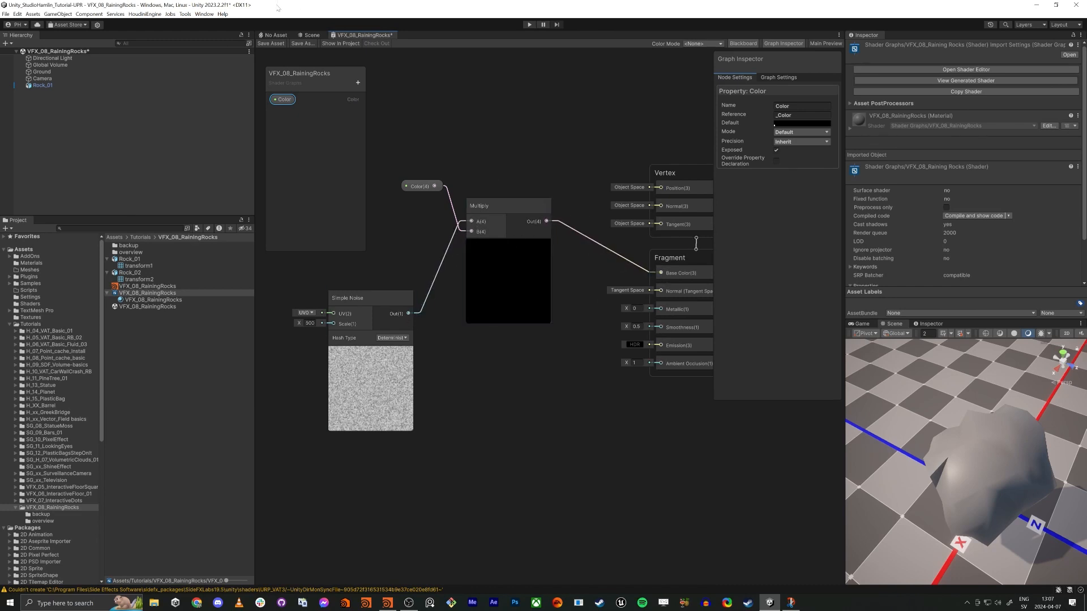
pyautogui.click(272, 44)
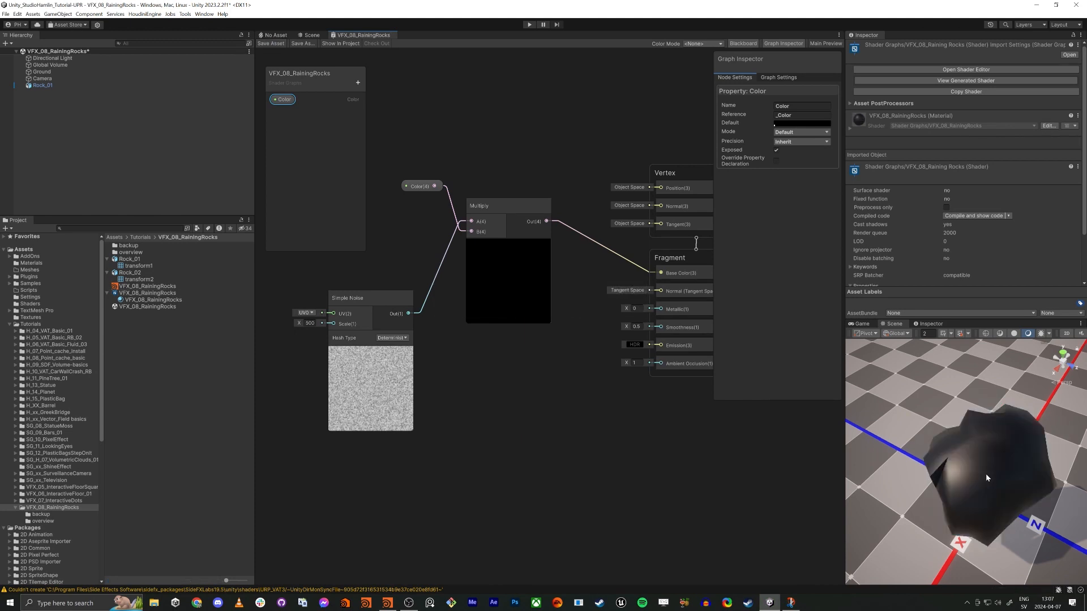
pyautogui.keyDown('alt'); pyautogui.moveTo(986, 477); pyautogui.dragTo(939, 480); pyautogui.keyUp('alt')
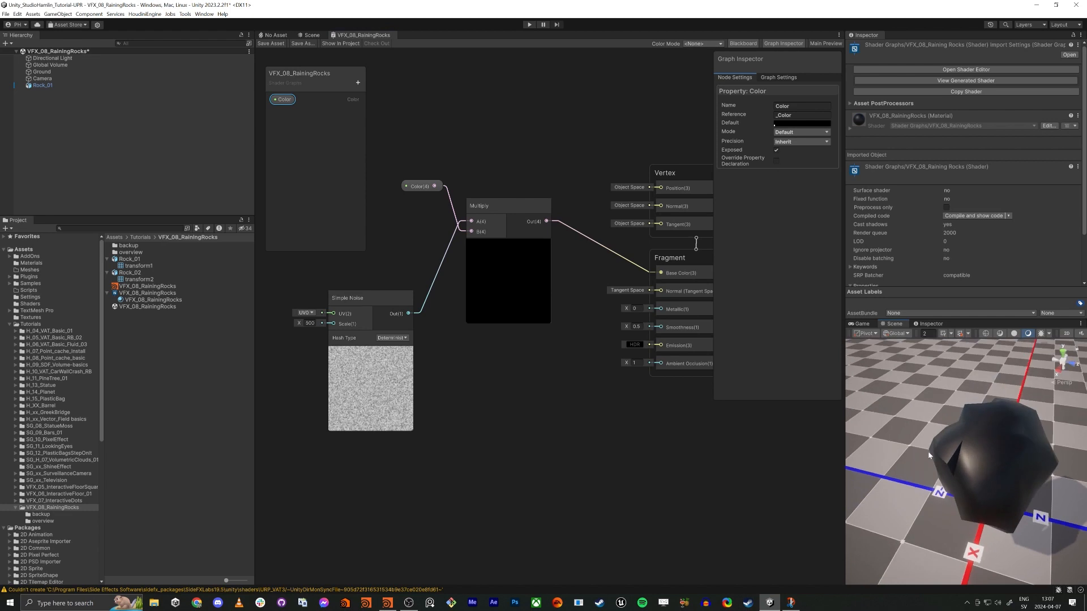
# Step: Set the Color property's default to mid grey, hexadecimal 717171, and check the rock's surface
pyautogui.click(804, 124)
pyautogui.moveTo(840, 201); pyautogui.dragTo(842, 183)
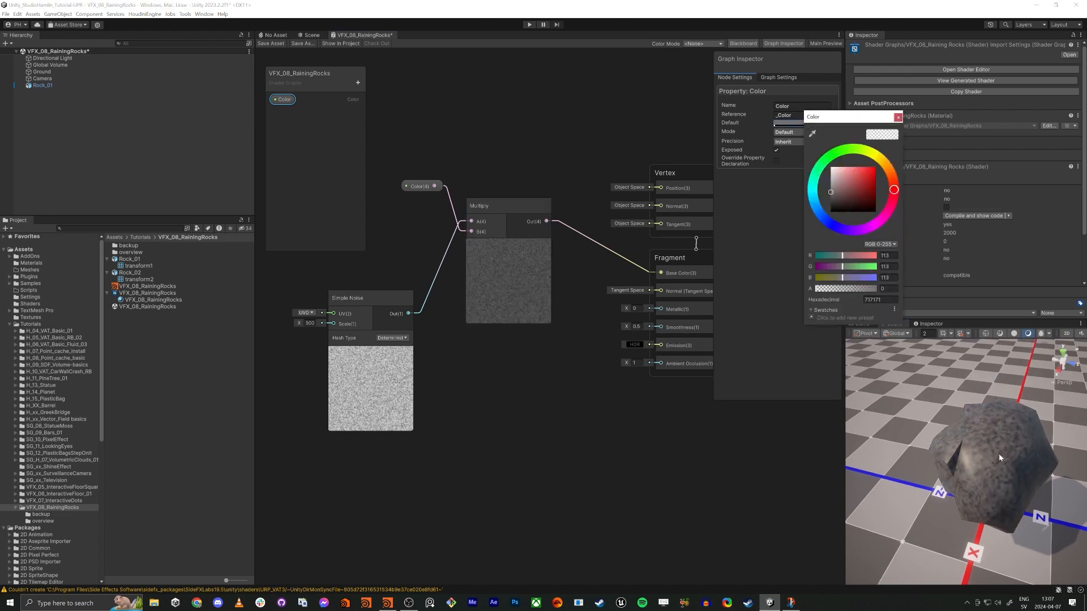
pyautogui.keyDown('alt'); pyautogui.moveTo(998, 453); pyautogui.dragTo(986, 422); pyautogui.keyUp('alt')
# Step: Try a Simple Noise scale of 200, settle on 75, save the shader graph and inspect the rock
pyautogui.click(310, 323)
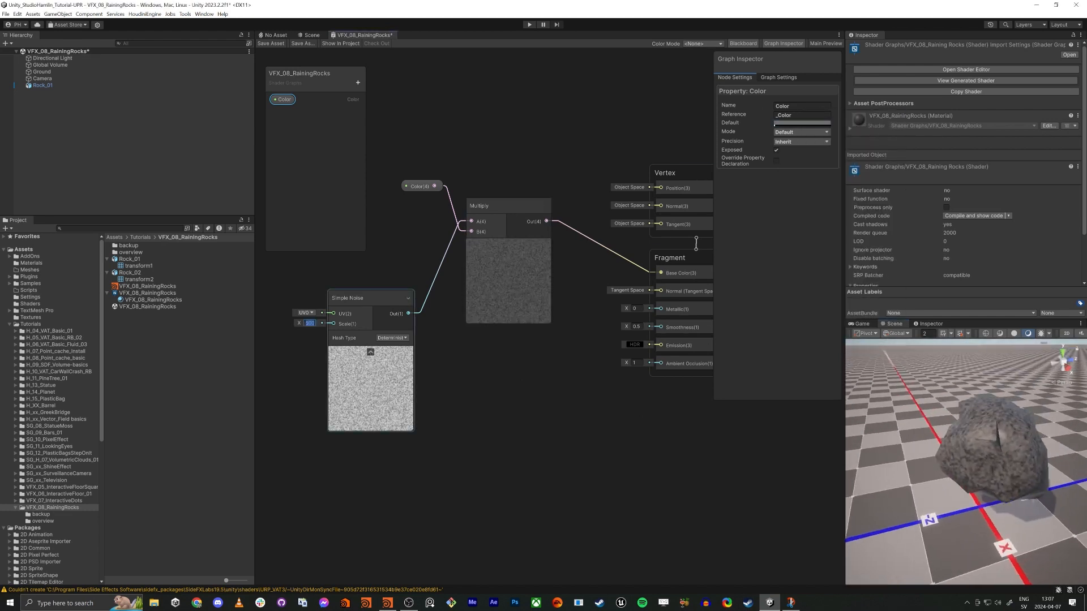
pyautogui.write('200')
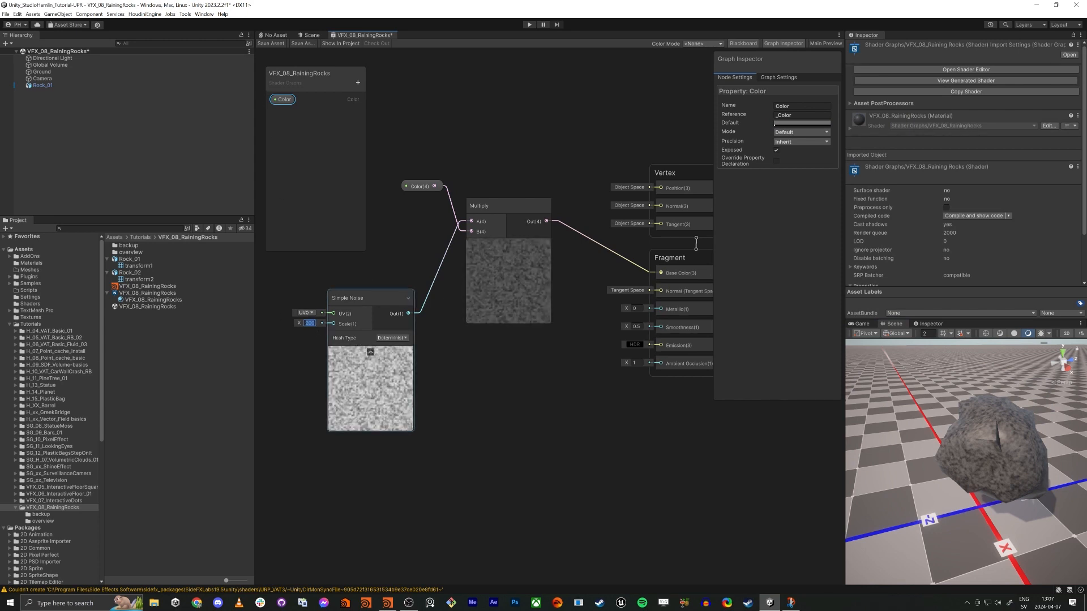
pyautogui.write('75')
pyautogui.press('Return')
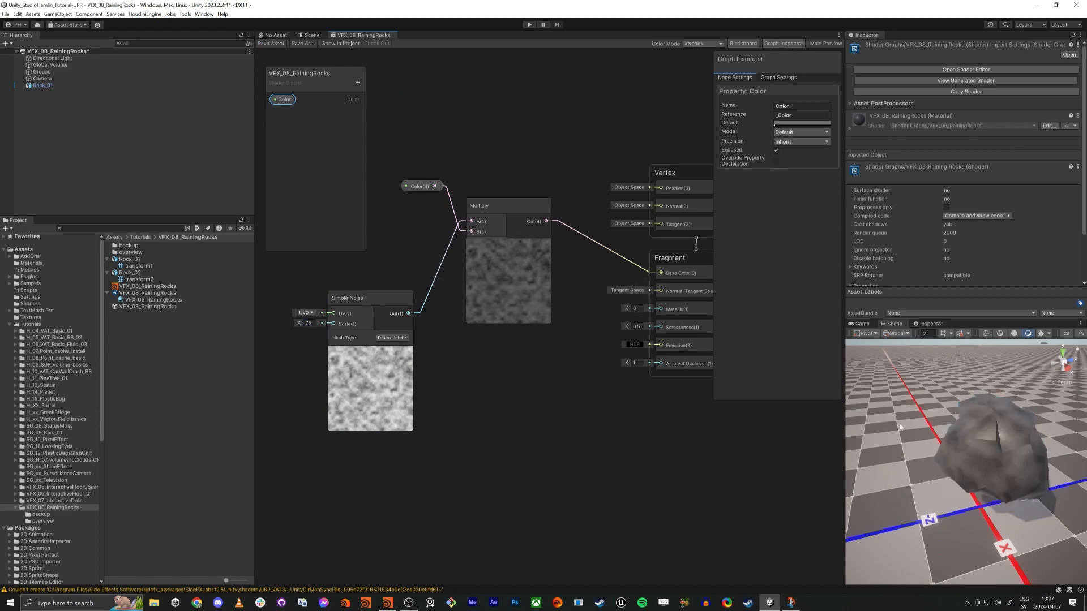
pyautogui.keyDown('alt'); pyautogui.moveTo(986, 468); pyautogui.dragTo(982, 430); pyautogui.keyUp('alt')
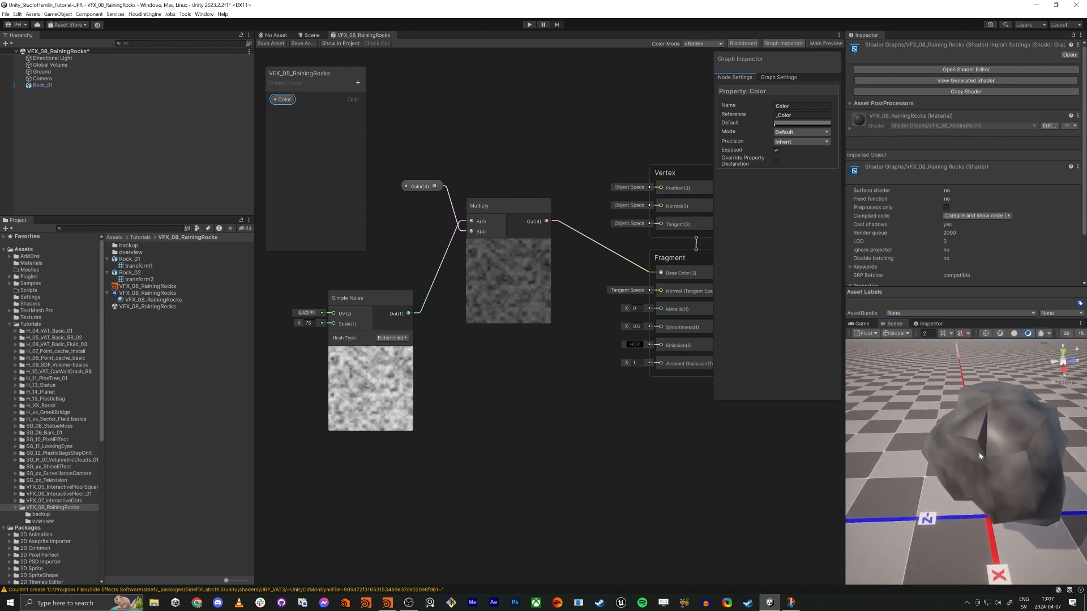
# Step: Switch to Houdini and insert a Normal node between autouv1 and transform1
pyautogui.hotkey('alt', 'Tab')
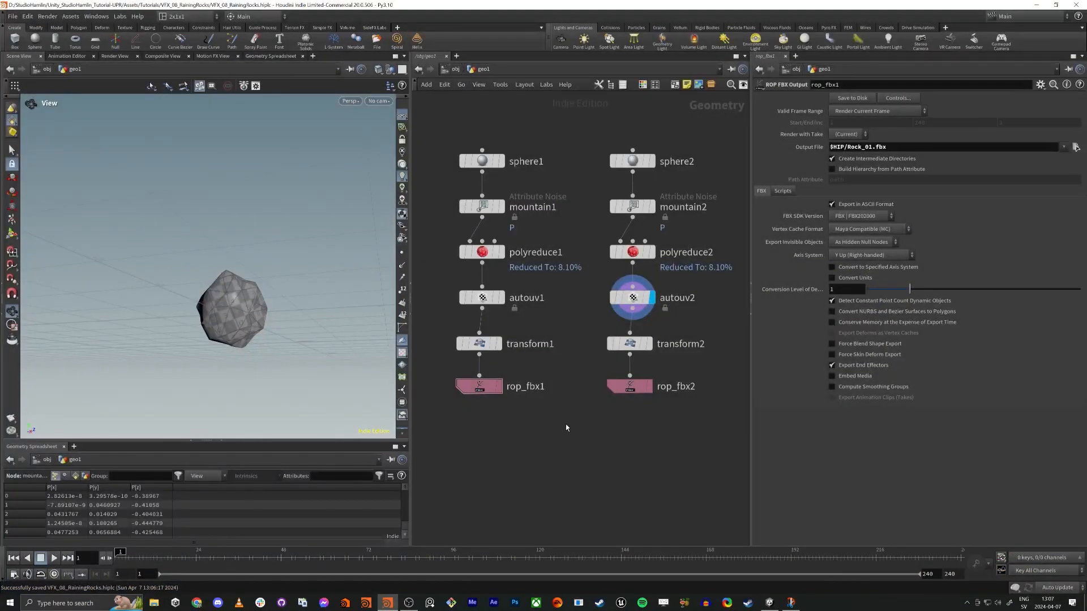
pyautogui.press('Tab')
pyautogui.write('nor')
pyautogui.press('Return')
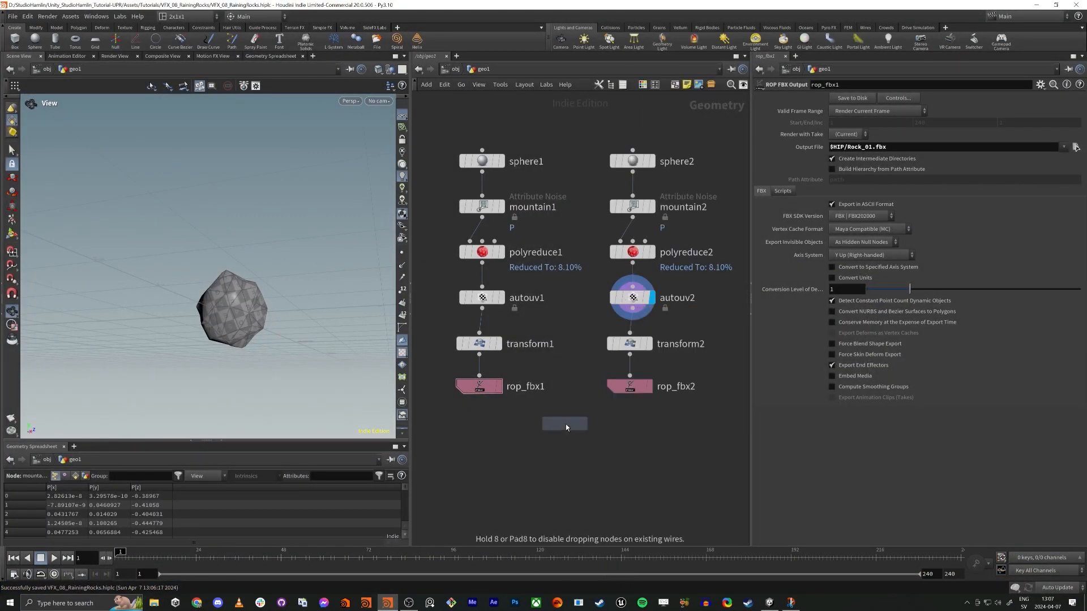
pyautogui.click(481, 323)
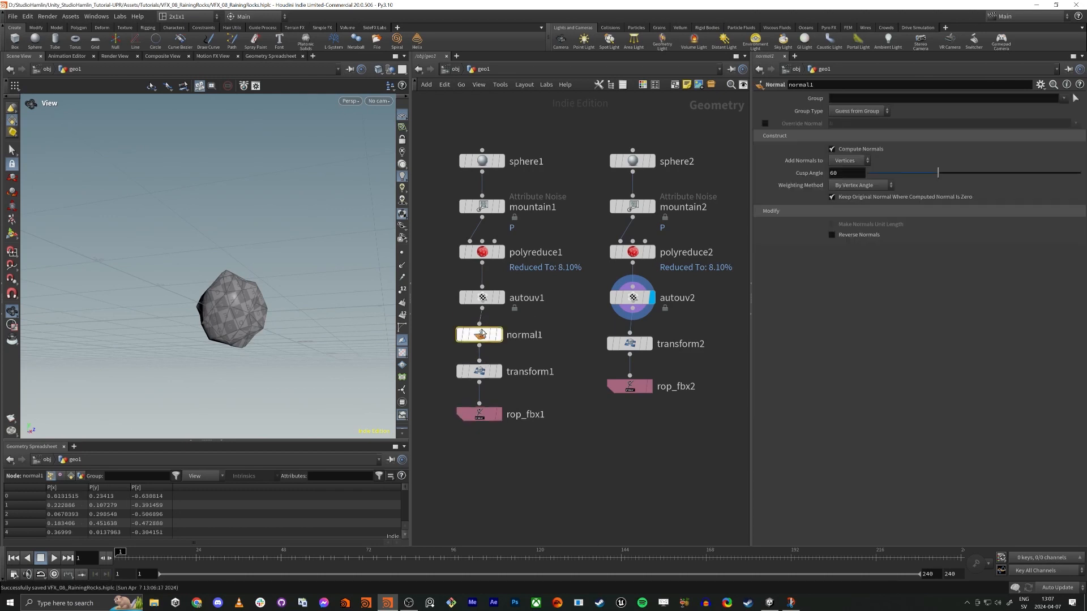
# Step: Display the normal1 result on the first rock and set its Cusp Angle to about 18.4
pyautogui.click(498, 345)
pyautogui.press('f')
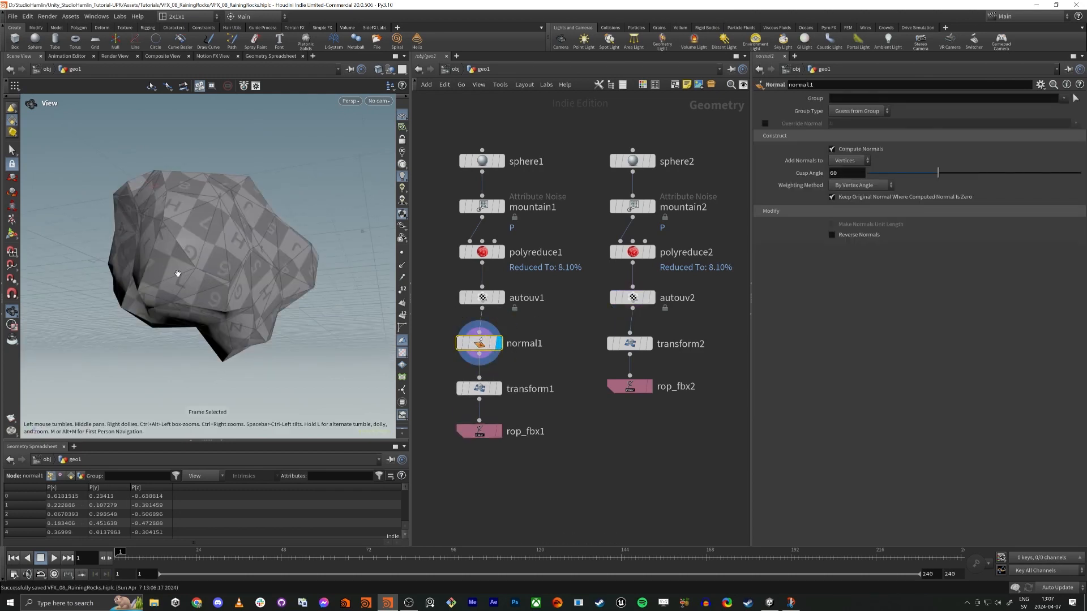
pyautogui.moveTo(178, 274); pyautogui.dragTo(266, 276)
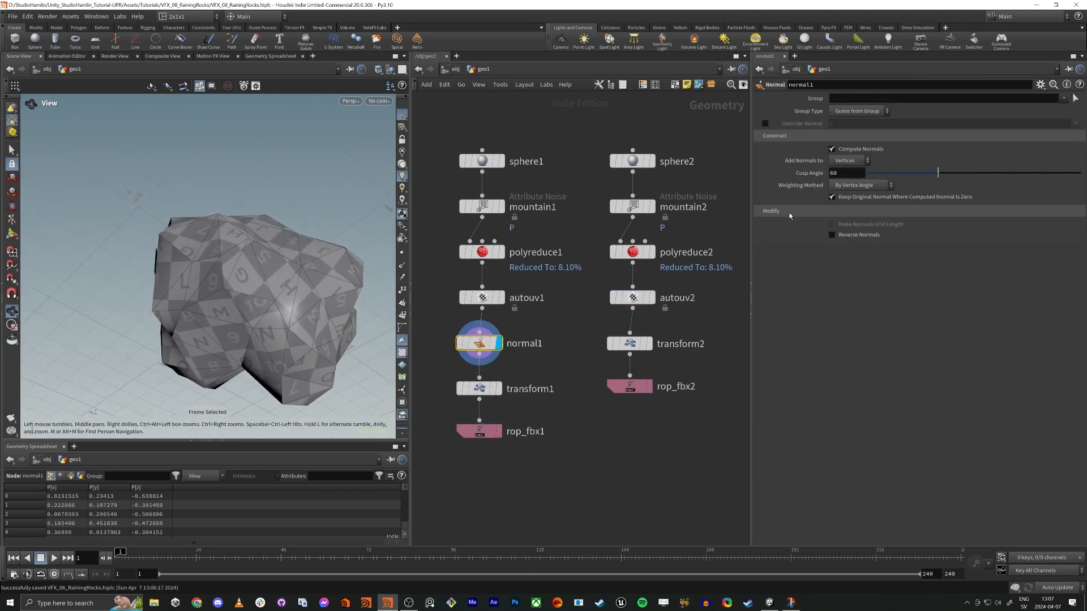
pyautogui.moveTo(938, 176); pyautogui.dragTo(1080, 173)
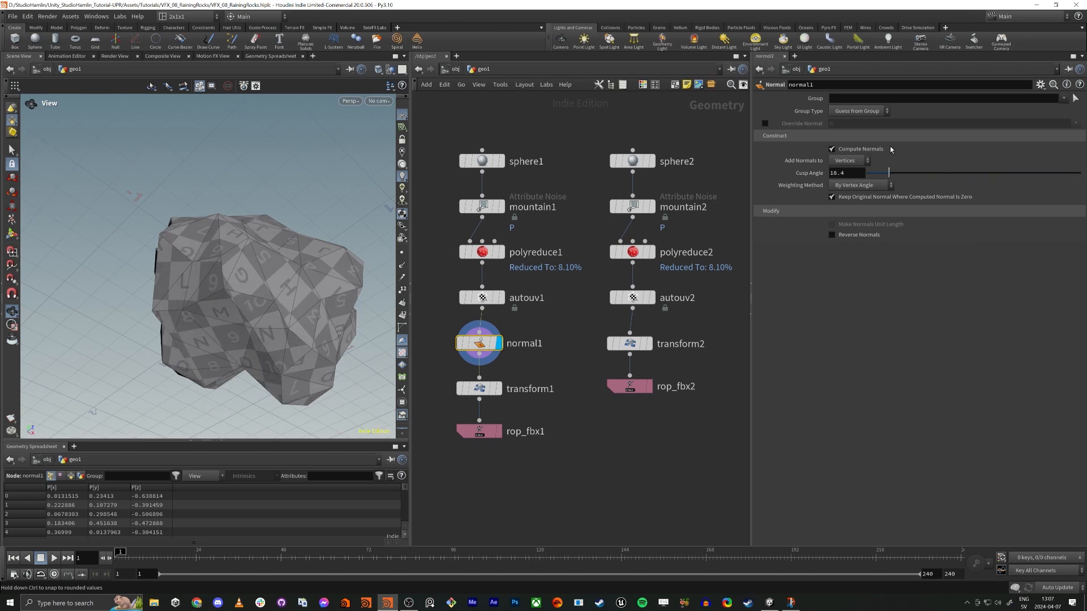
# Step: Copy the Normal node into the second rock's chain between autouv2 and transform2, and export the rock FBX files again
pyautogui.keyDown('alt'); pyautogui.moveTo(479, 343); pyautogui.dragTo(628, 326); pyautogui.keyUp('alt')
pyautogui.moveTo(454, 457); pyautogui.dragTo(659, 403)
pyautogui.click(871, 99)
# Step: Switch to Unity, enable Support VFX Graph in the shader's graph settings and save the shader graph
pyautogui.hotkey('alt', 'Tab')
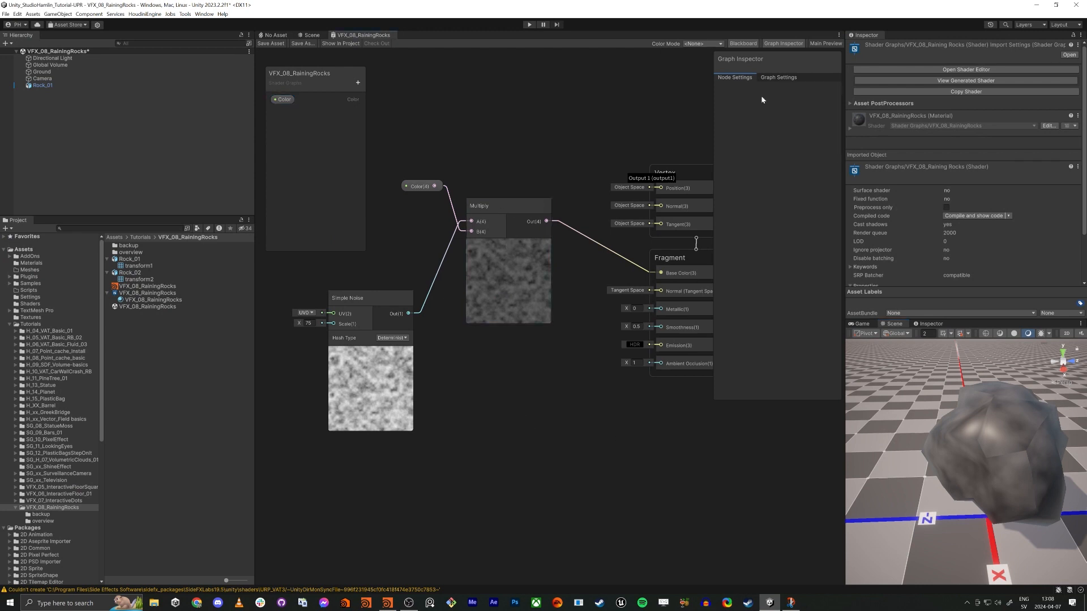
pyautogui.click(781, 78)
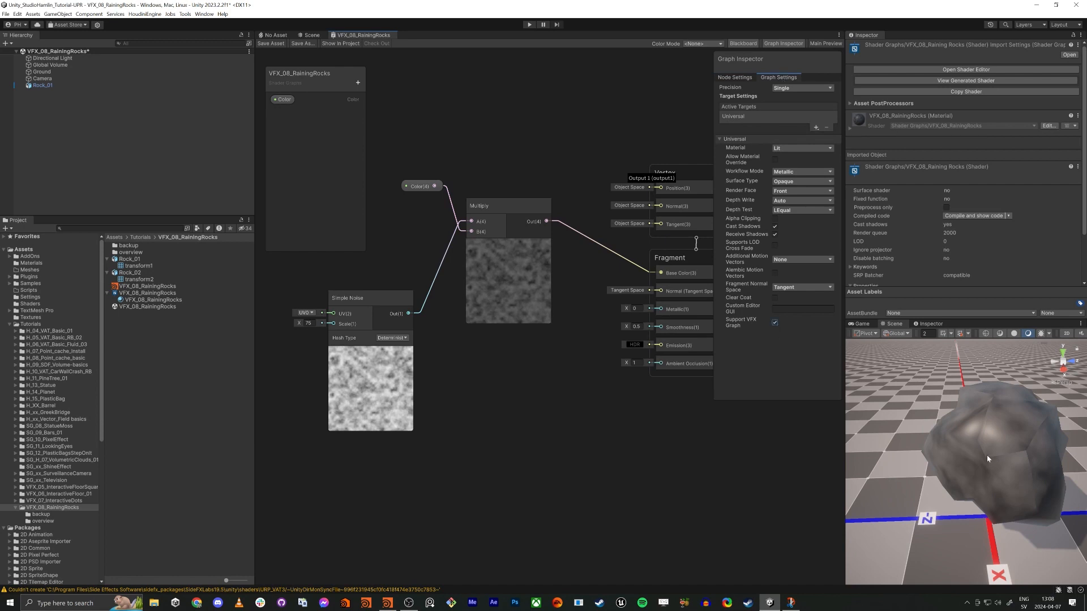
pyautogui.click(270, 44)
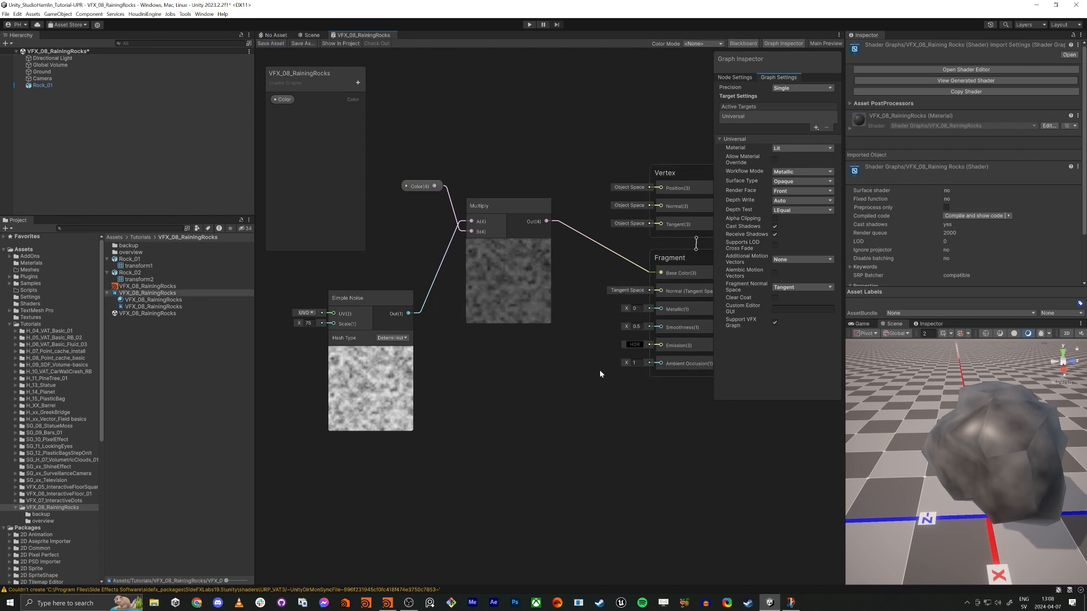
# Step: Close the VFX_08_RainingRocks shader graph and delete Rock_01 from the scene
pyautogui.middleClick(346, 37)
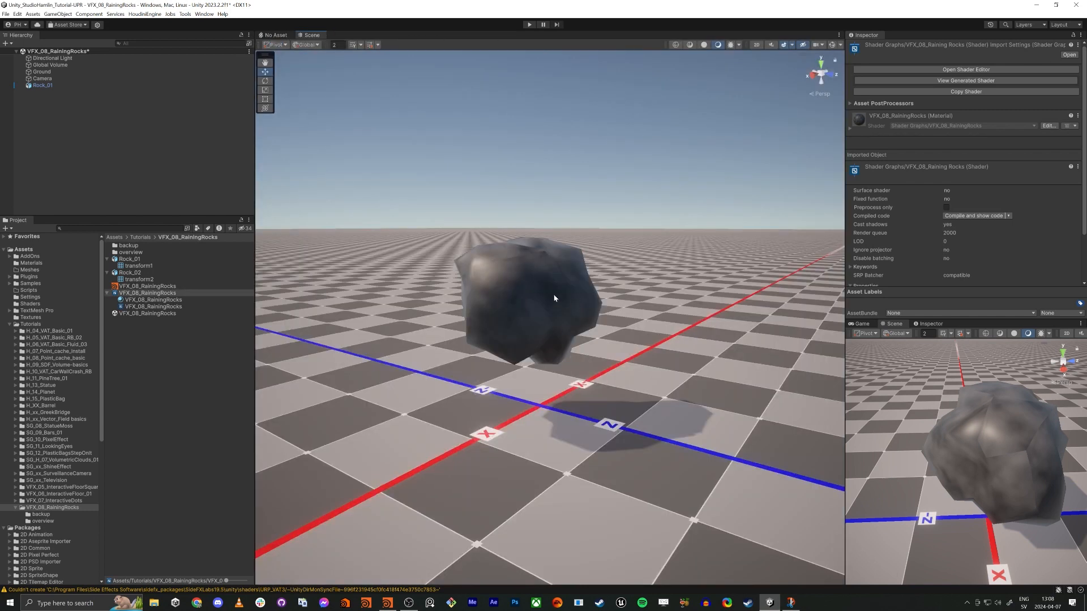
pyautogui.click(552, 319)
pyautogui.press('Delete')
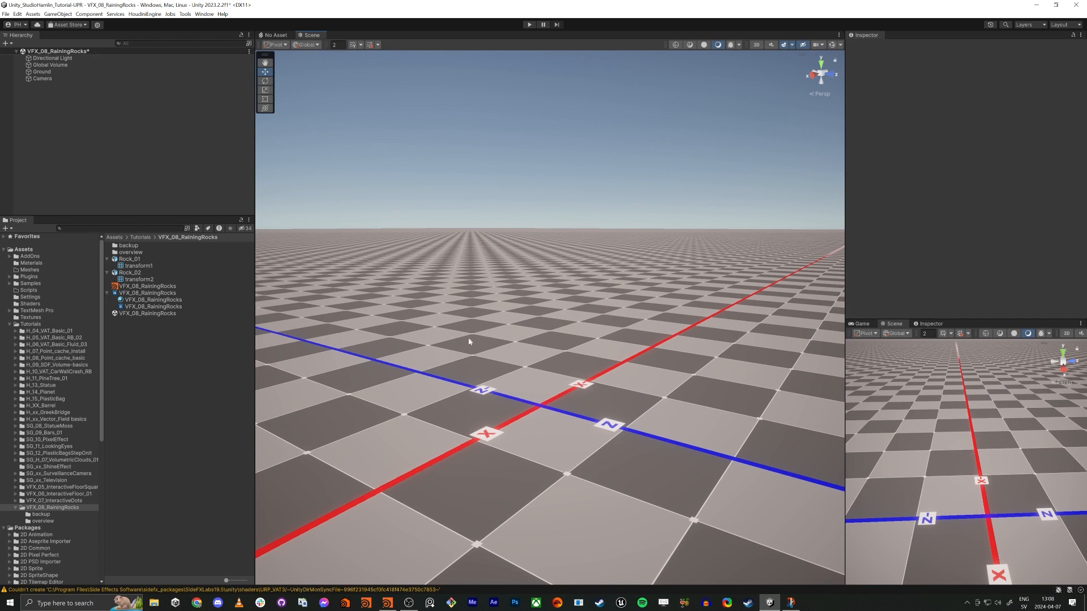
pyautogui.rightClick(151, 406)
pyautogui.moveTo(232, 363)
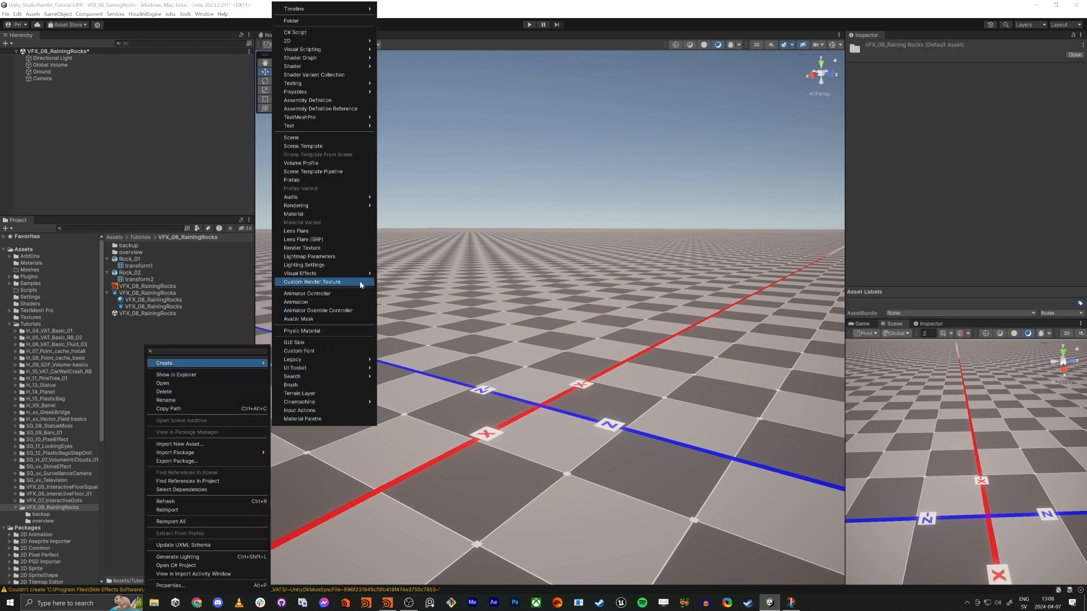
pyautogui.moveTo(362, 275)
pyautogui.click(403, 276)
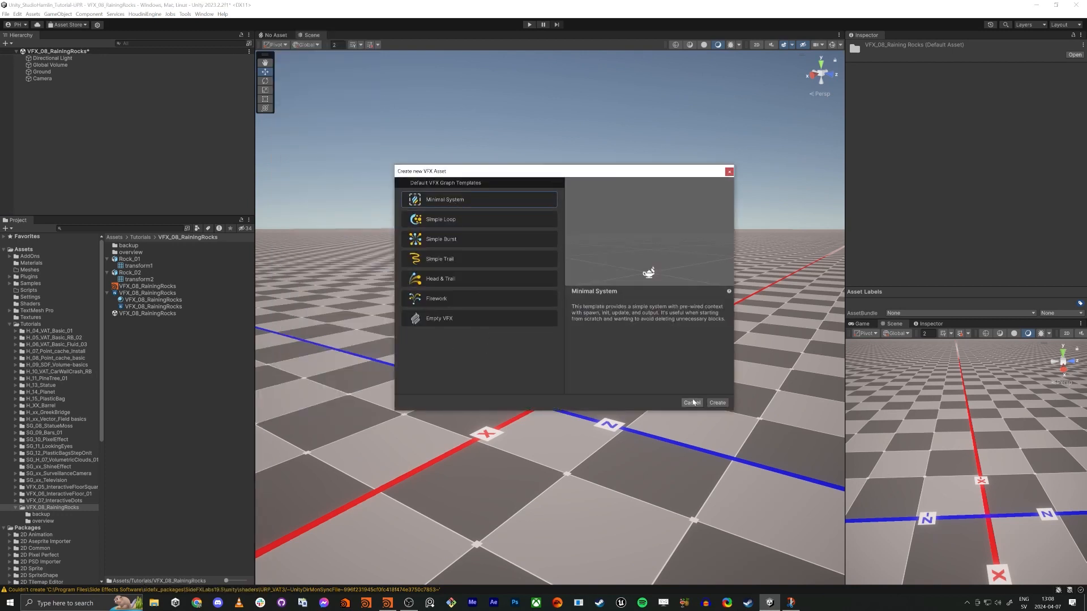
pyautogui.click(717, 403)
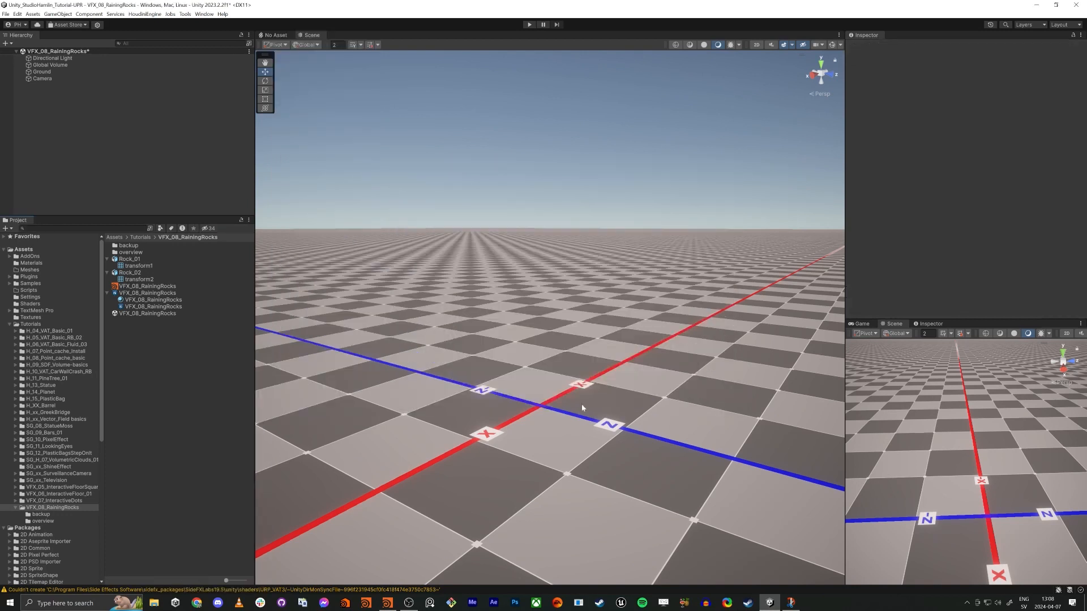
# Step: Create a new VFX graph asset from the Minimal System template in the project folder and name it VFX_08_RainingRocks
pyautogui.click(107, 294)
pyautogui.rightClick(152, 347)
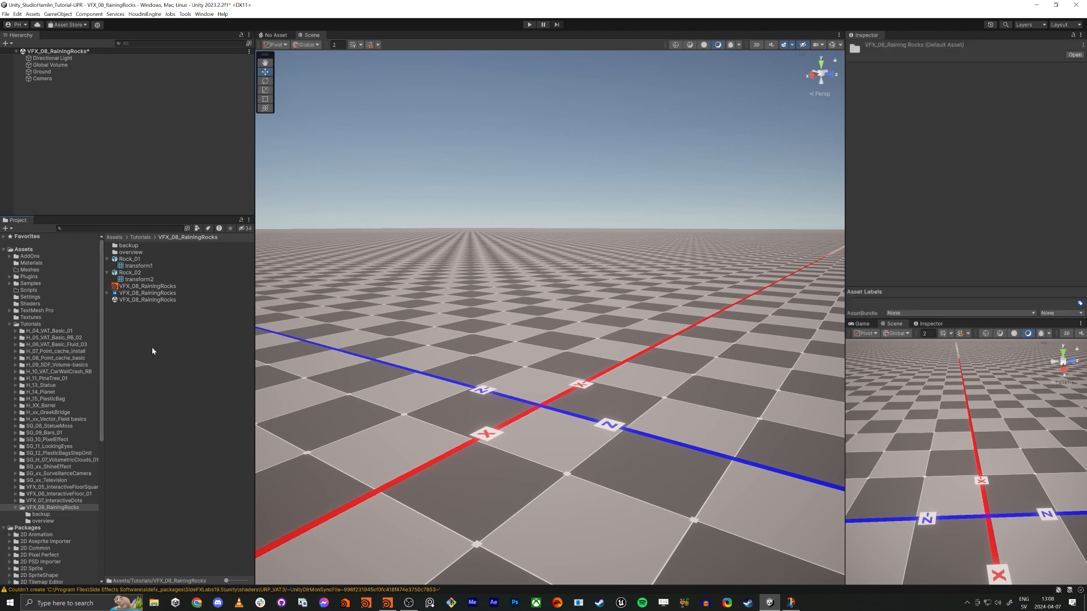
pyautogui.moveTo(187, 365)
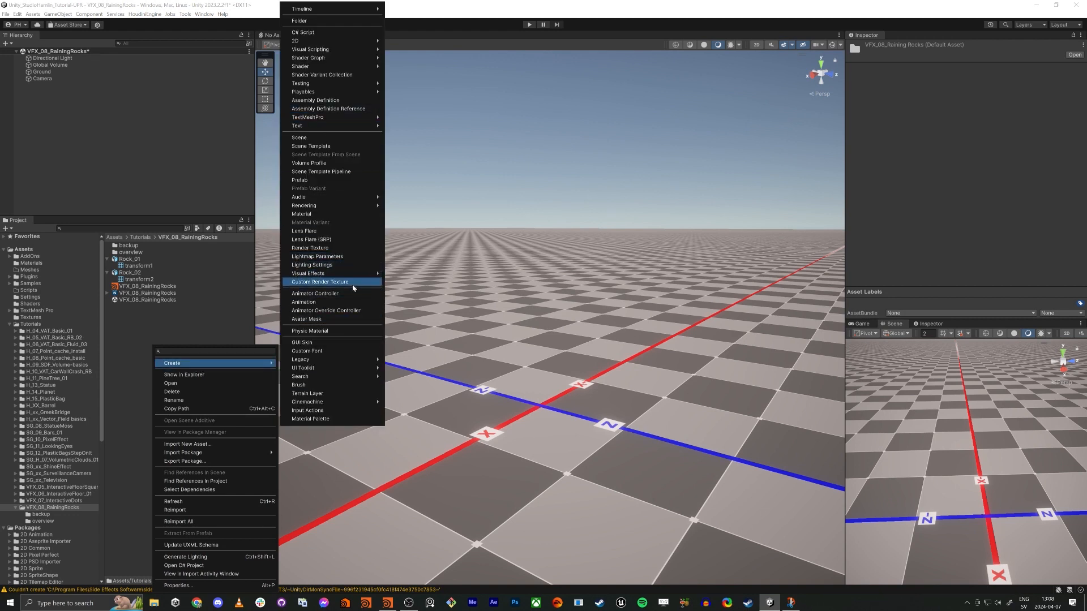
pyautogui.moveTo(357, 275)
pyautogui.click(409, 278)
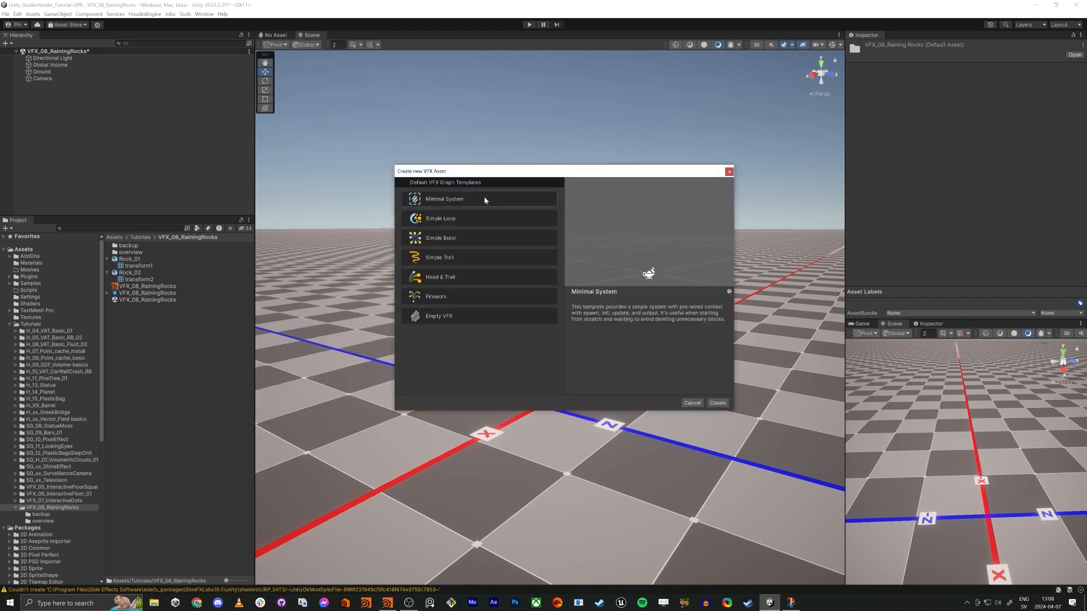
pyautogui.click(717, 403)
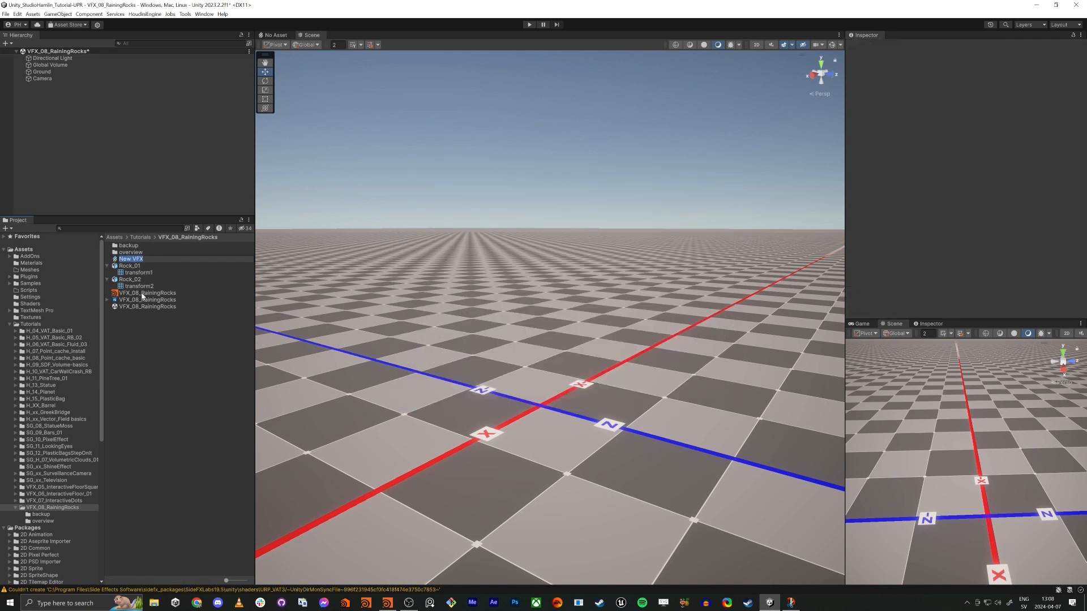
pyautogui.write('VFX_08_RainingRocks')
pyautogui.press('Return')
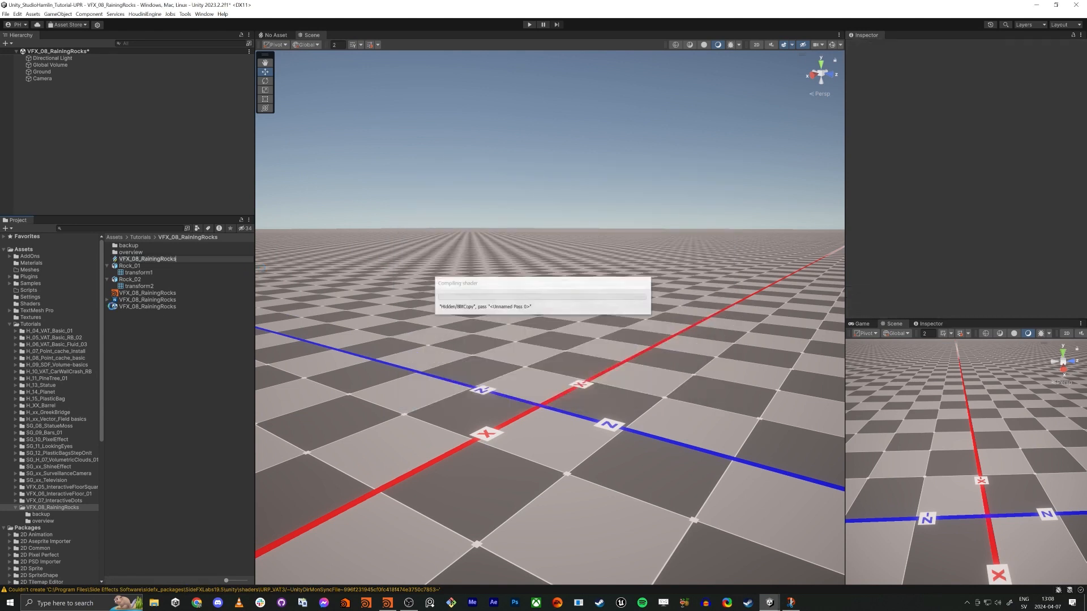
# Step: Add the VFX_08_RainingRocks effect to the scene hierarchy and open its graph for editing
pyautogui.moveTo(126, 307); pyautogui.dragTo(86, 89)
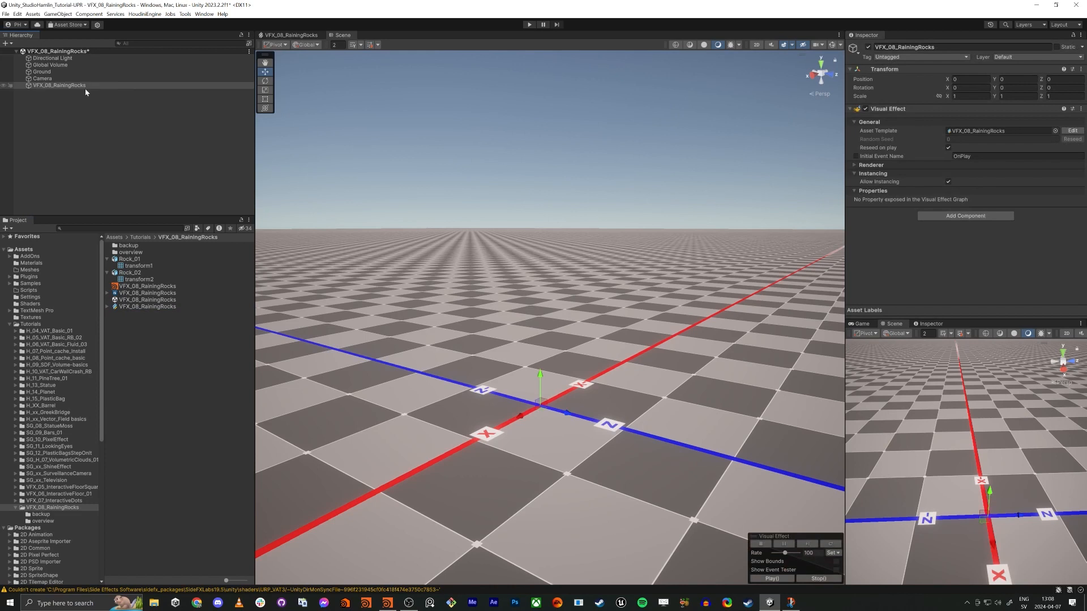
pyautogui.click(144, 308)
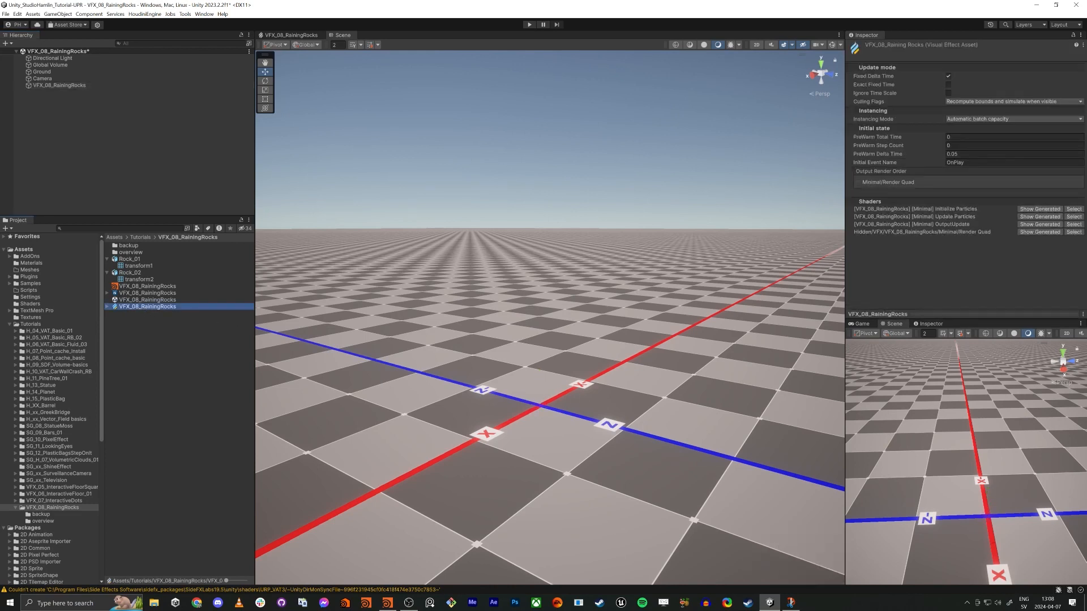
pyautogui.doubleClick(146, 307)
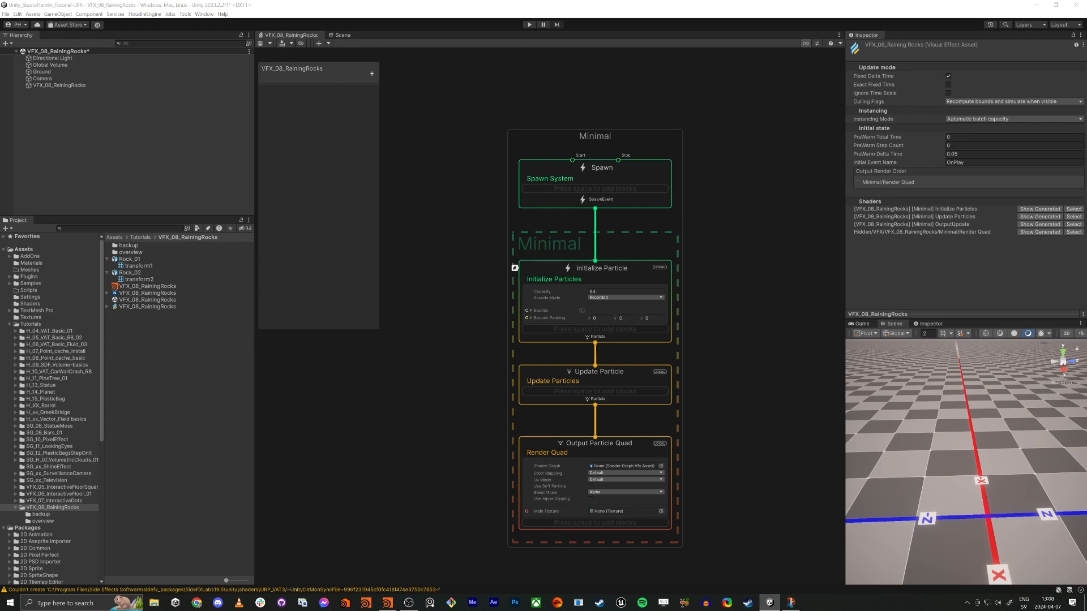
# Step: Add a Constant Spawn Rate block to the Spawn context
pyautogui.click(559, 194)
pyautogui.press('space')
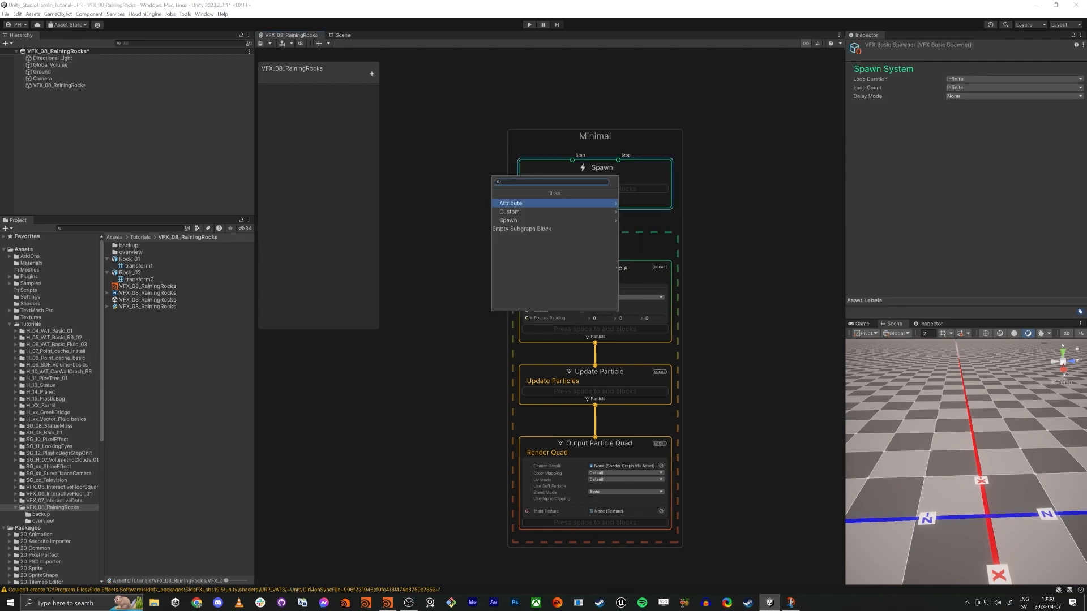
pyautogui.write('const')
pyautogui.press('Return')
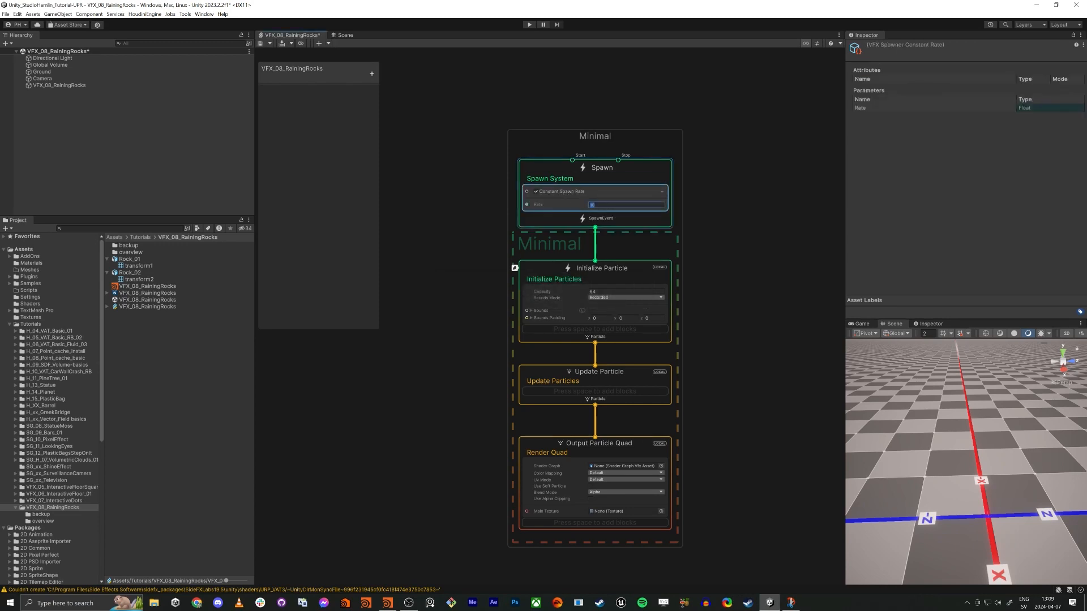
pyautogui.click(435, 249)
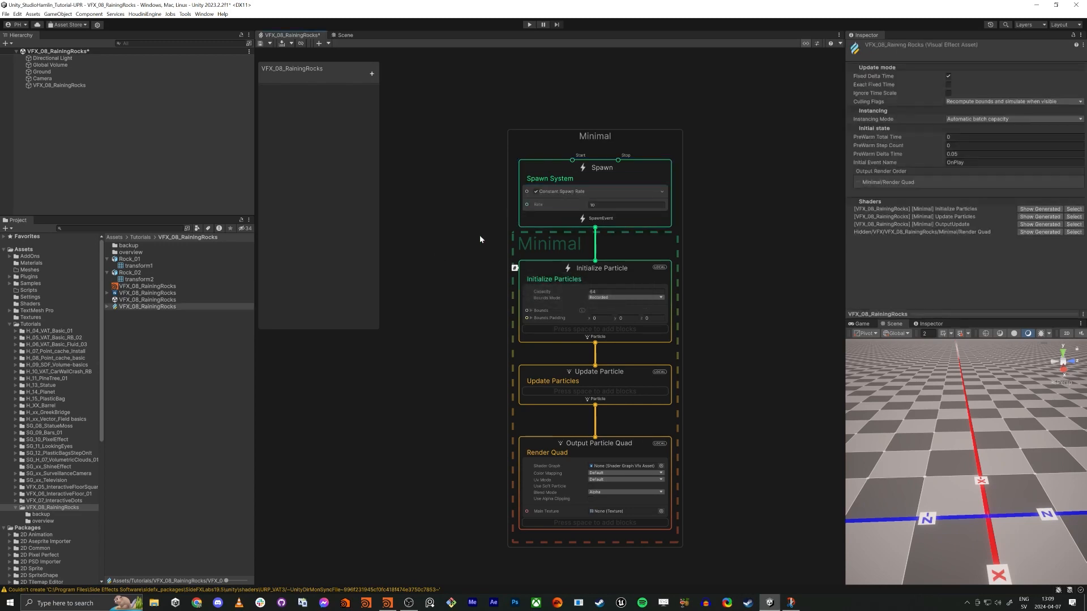
# Step: Delete the Output Particle Quad context and space the Initialize Particle and Update Particle contexts further apart below Spawn
pyautogui.moveTo(417, 525); pyautogui.dragTo(437, 441, button='middle')
pyautogui.moveTo(668, 182); pyautogui.dragTo(672, 318)
pyautogui.moveTo(522, 382); pyautogui.dragTo(524, 332, button='middle')
pyautogui.click(606, 444)
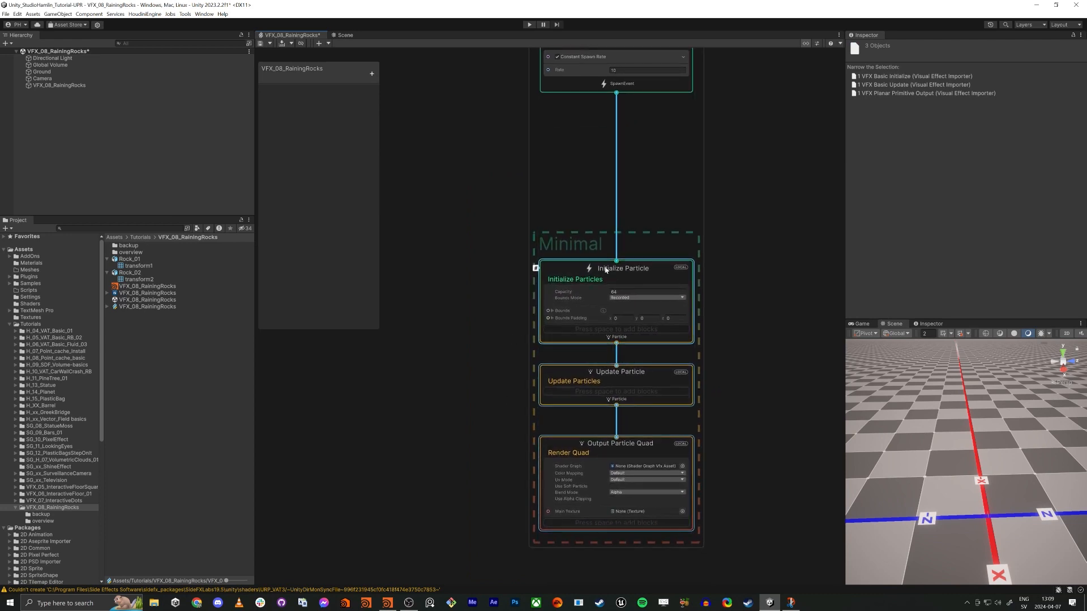
pyautogui.moveTo(605, 444); pyautogui.dragTo(615, 341, button='middle')
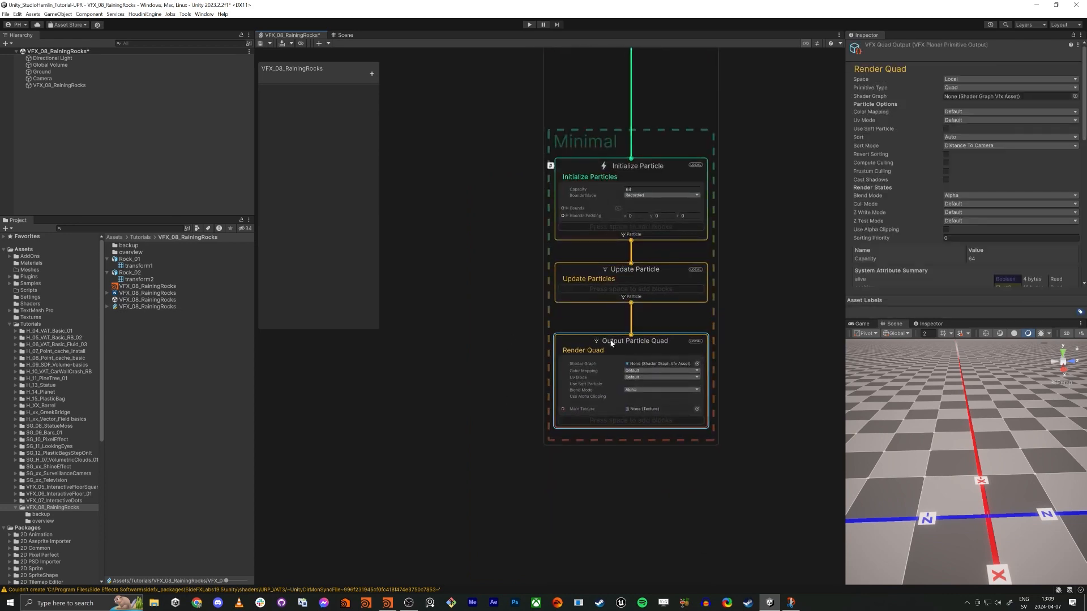
pyautogui.press('Delete')
pyautogui.moveTo(625, 274); pyautogui.dragTo(626, 405)
pyautogui.moveTo(631, 211); pyautogui.dragTo(636, 324, button='middle')
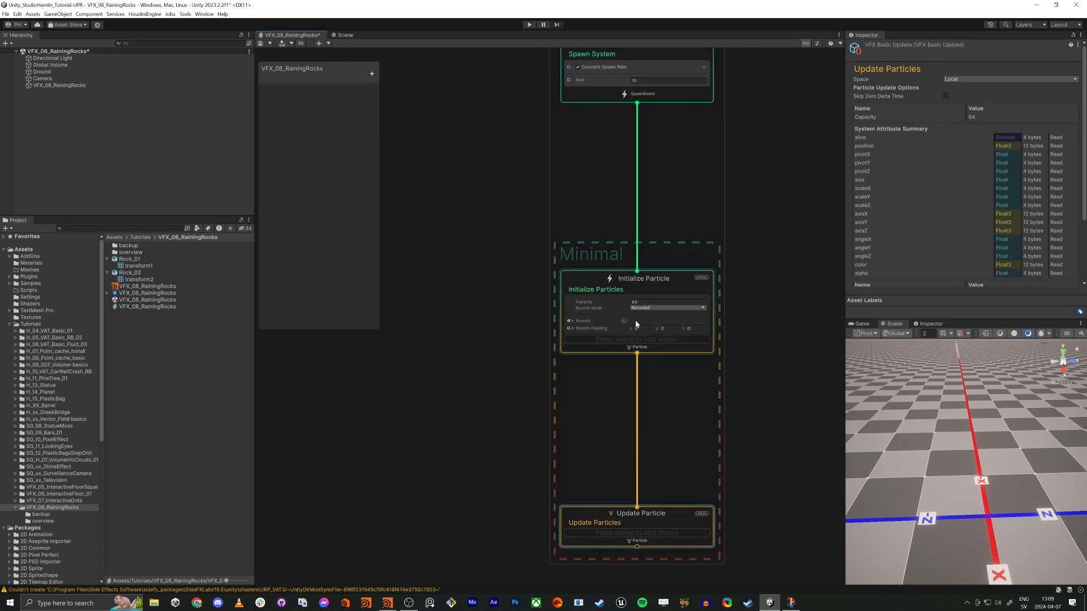
# Step: Add a Set Position (Shape: AABox) block to the Initialize Particle context
pyautogui.click(582, 287)
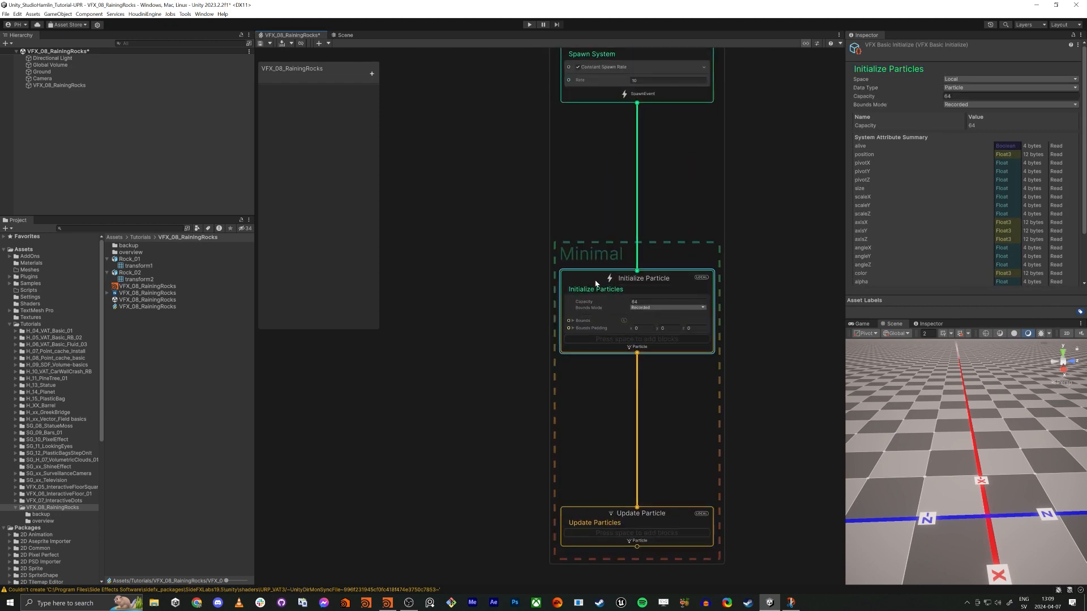
pyautogui.press('space')
pyautogui.write('box')
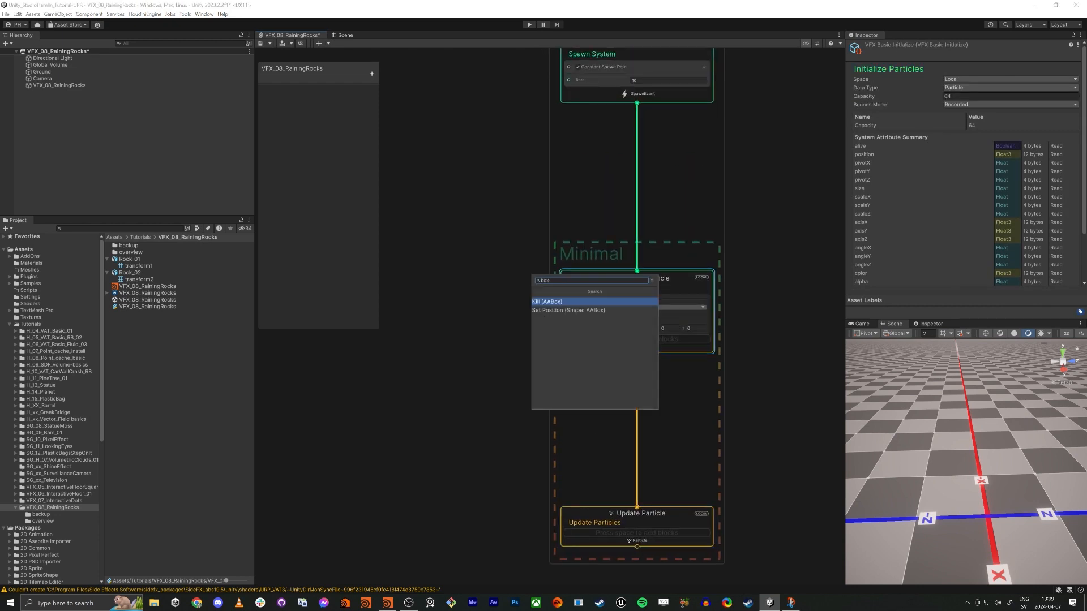
pyautogui.press('Down')
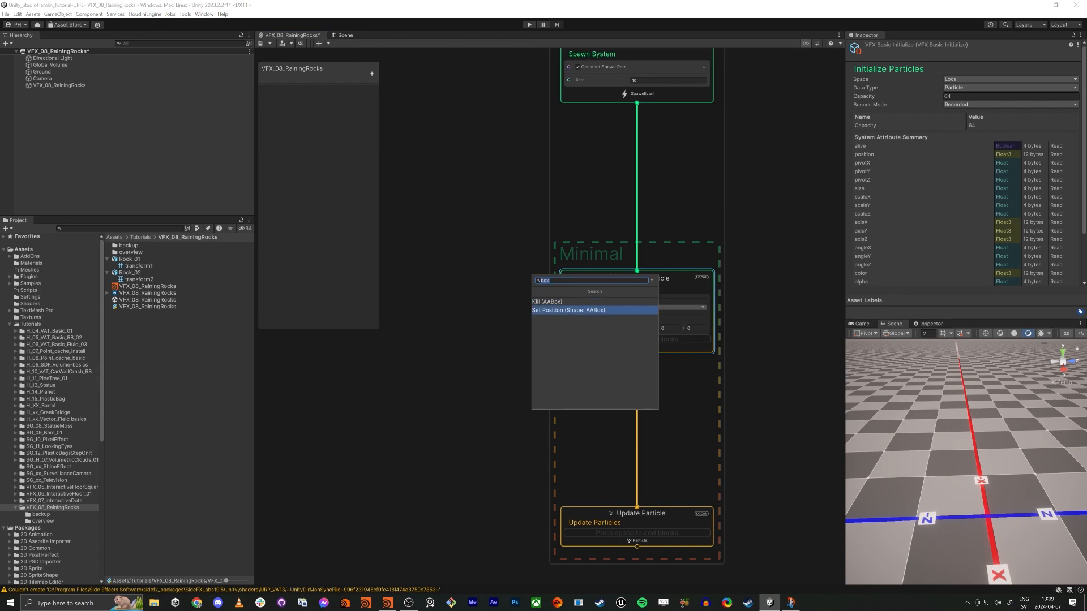
pyautogui.press('Return')
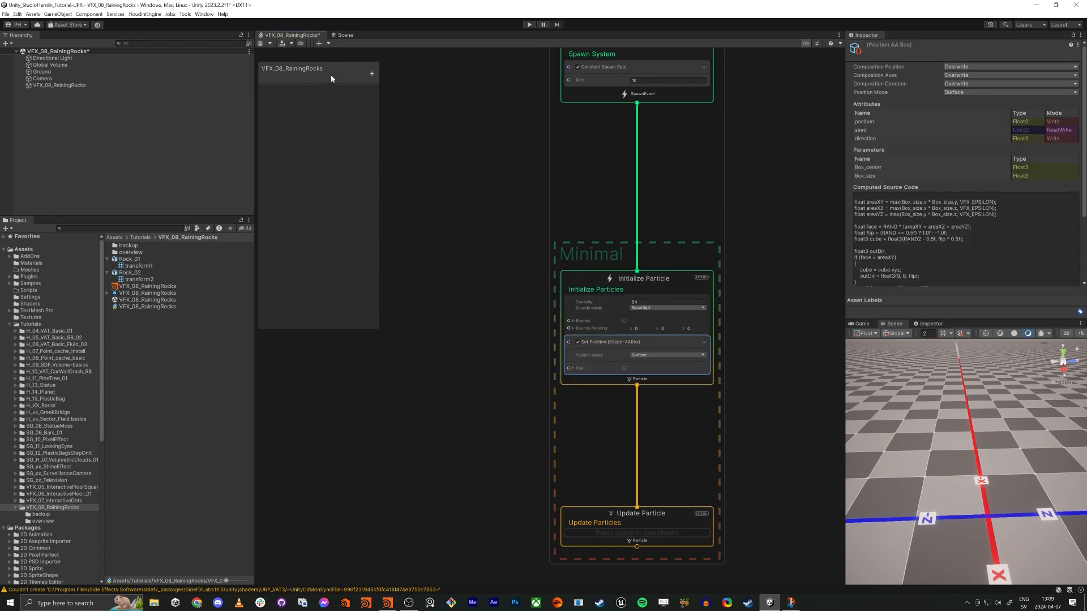
# Step: Create an exposed float property named Area Size and place its node beside the Initialize Particle context
pyautogui.click(372, 74)
pyautogui.click(378, 214)
pyautogui.click(294, 92)
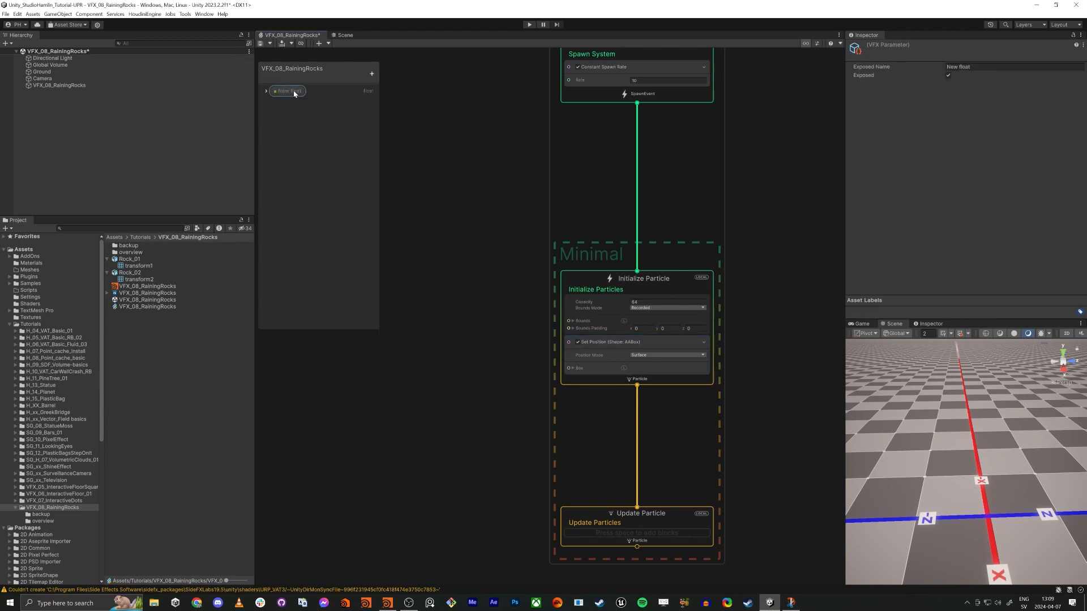
pyautogui.write('Area Size')
pyautogui.press('Return')
pyautogui.moveTo(386, 165); pyautogui.dragTo(473, 302)
pyautogui.click(573, 329)
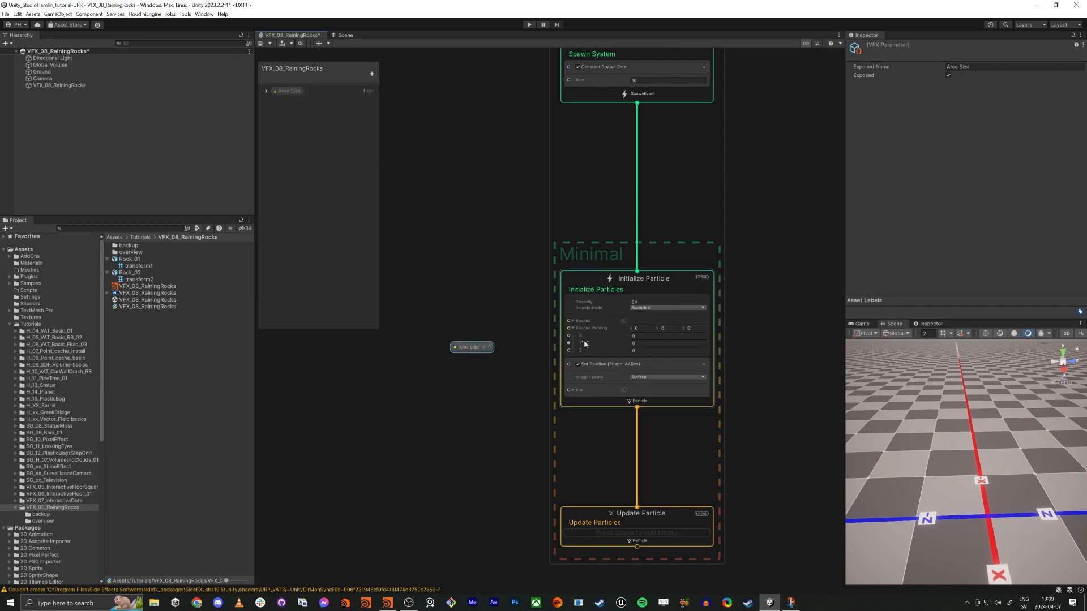
pyautogui.moveTo(490, 347)
pyautogui.mouseDown()
pyautogui.moveTo(569, 337)
pyautogui.moveTo(488, 348)
pyautogui.moveTo(498, 345)
pyautogui.mouseUp()
pyautogui.click(472, 348)
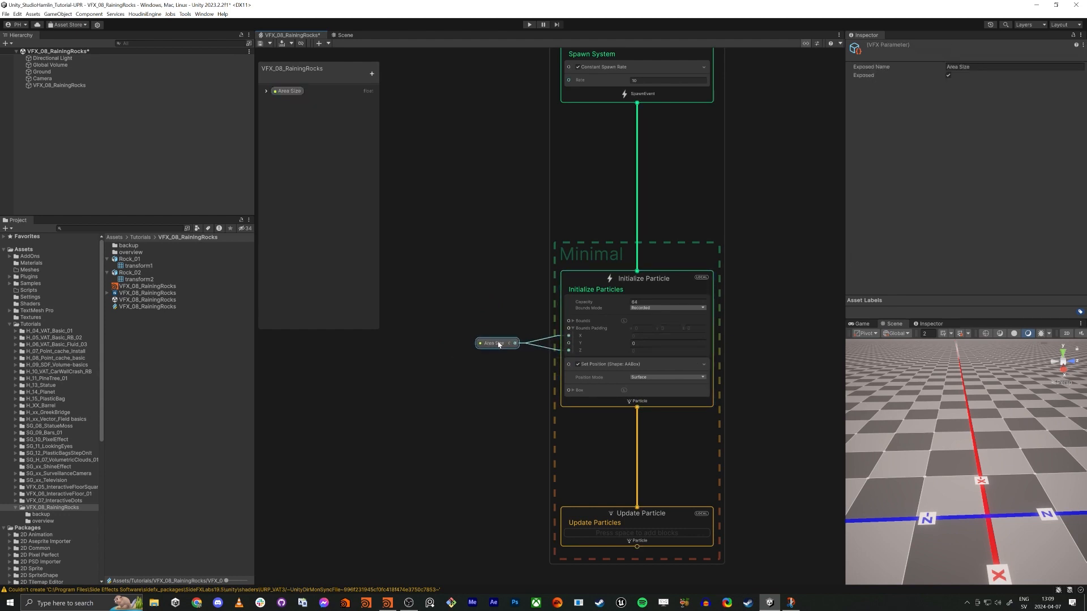
pyautogui.click(573, 321)
pyautogui.click(574, 321)
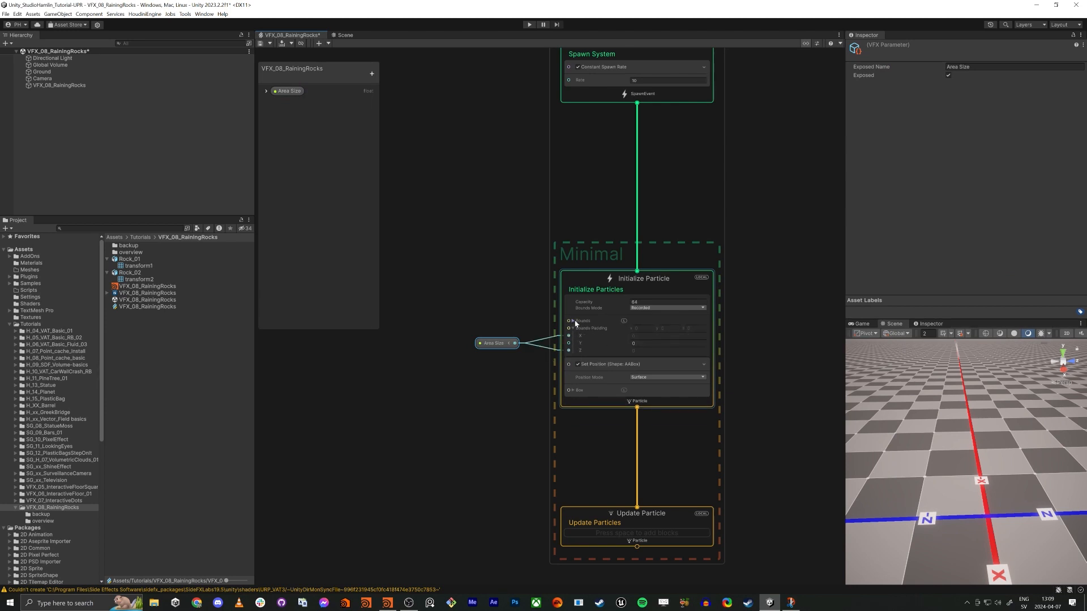
pyautogui.click(574, 321)
pyautogui.click(572, 343)
pyautogui.click(573, 321)
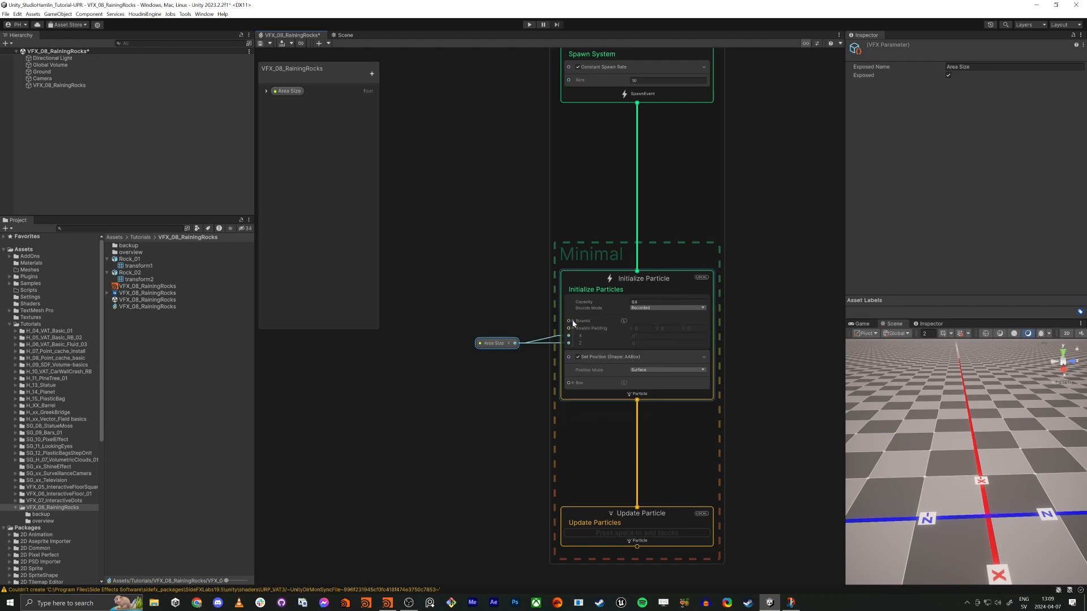
pyautogui.click(548, 340)
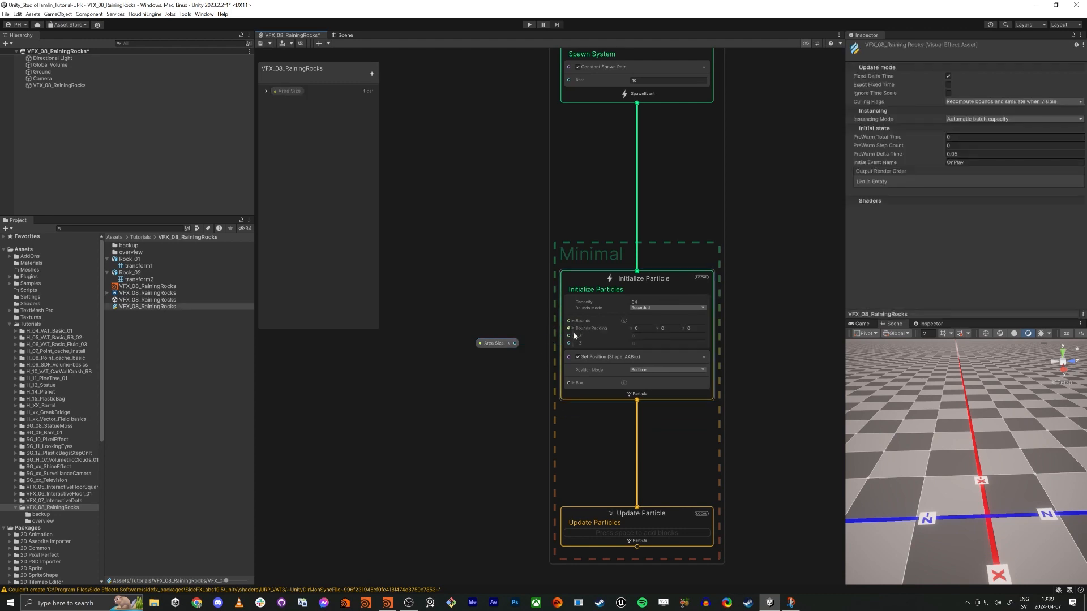
# Step: Expand the Box size of the Set Position block and connect Area Size to its X and Z inputs
pyautogui.scroll(4, 574, 336)
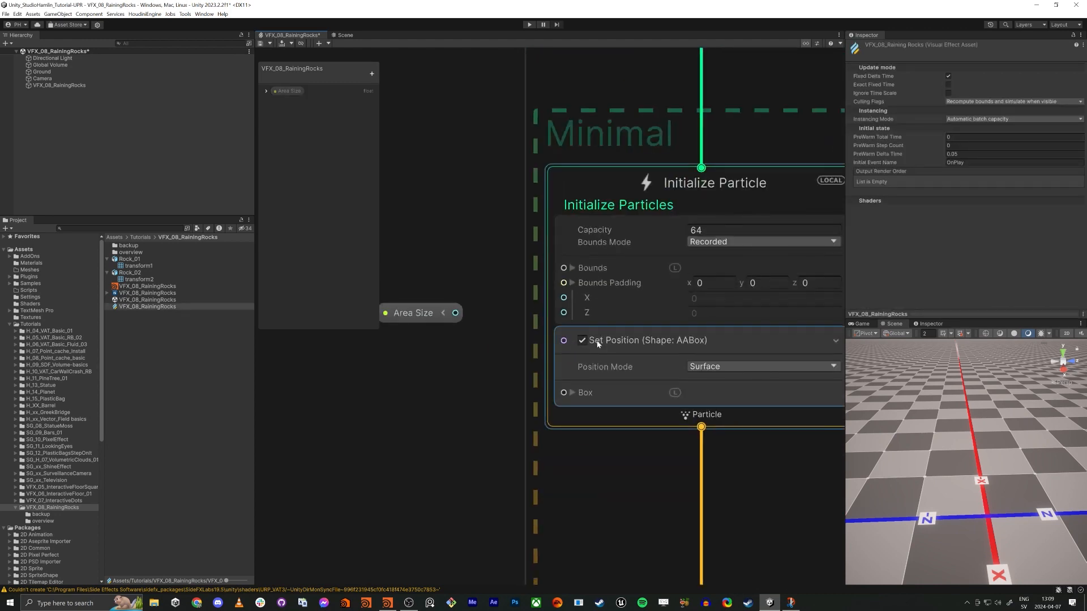
pyautogui.click(571, 393)
pyautogui.scroll(-3, 552, 289)
pyautogui.click(473, 303)
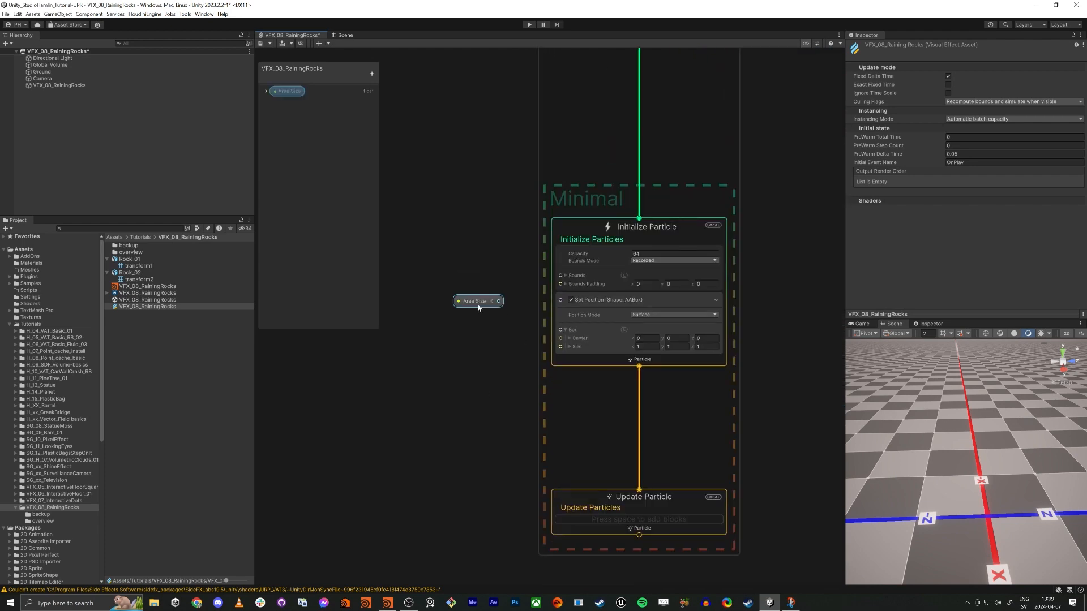
pyautogui.click(569, 346)
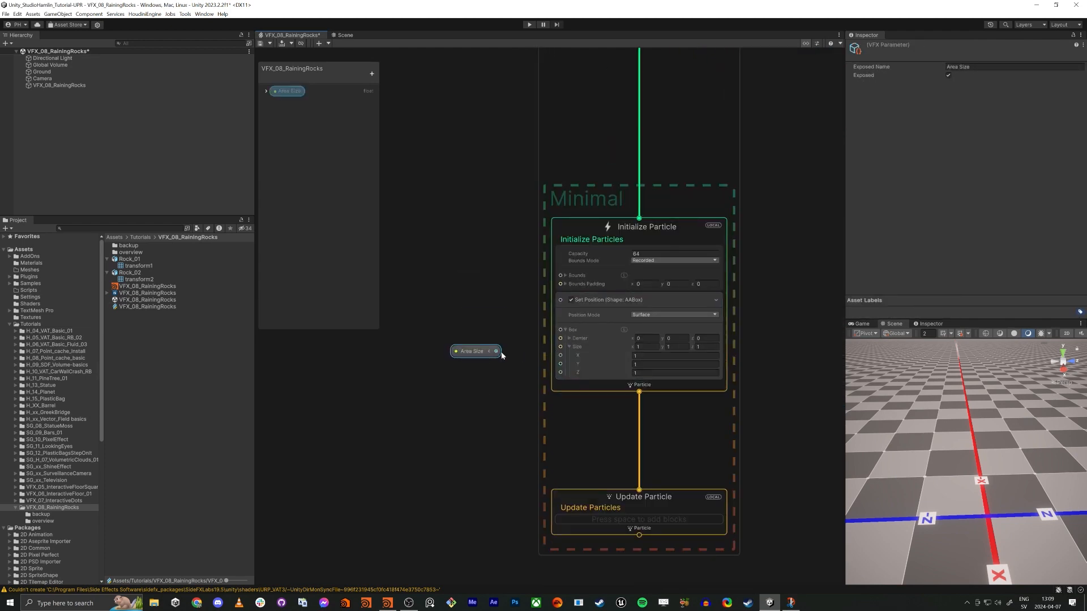
pyautogui.moveTo(562, 355); pyautogui.dragTo(497, 351)
# Step: Add an Output Particle URP Lit Mesh context connected to Update Particle and align it directly below
pyautogui.moveTo(486, 410); pyautogui.dragTo(459, 314, button='middle')
pyautogui.moveTo(585, 467); pyautogui.dragTo(606, 365, button='middle')
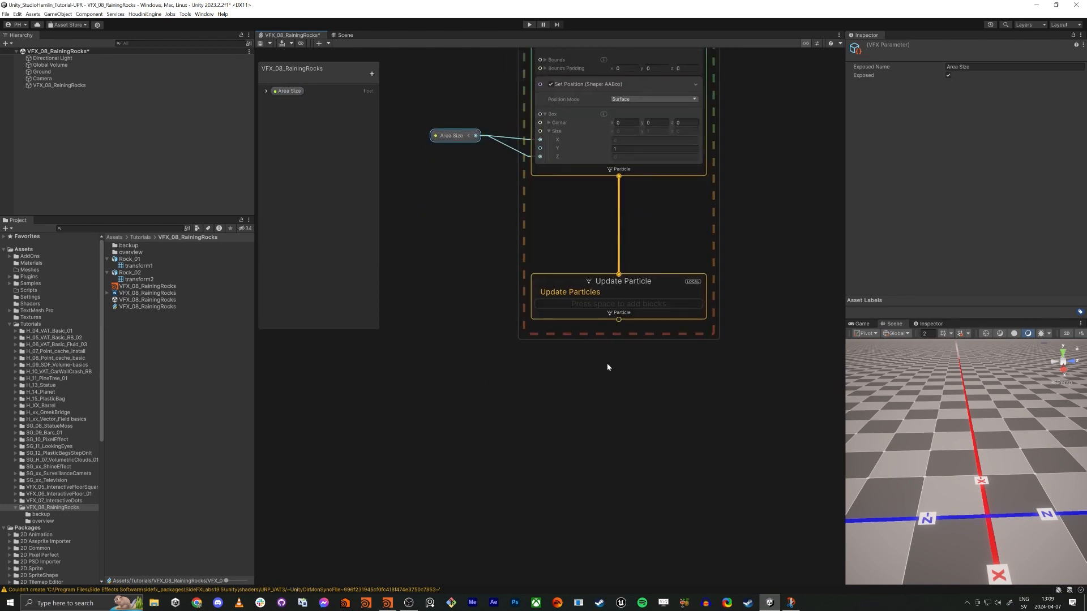
pyautogui.moveTo(619, 320); pyautogui.dragTo(572, 435)
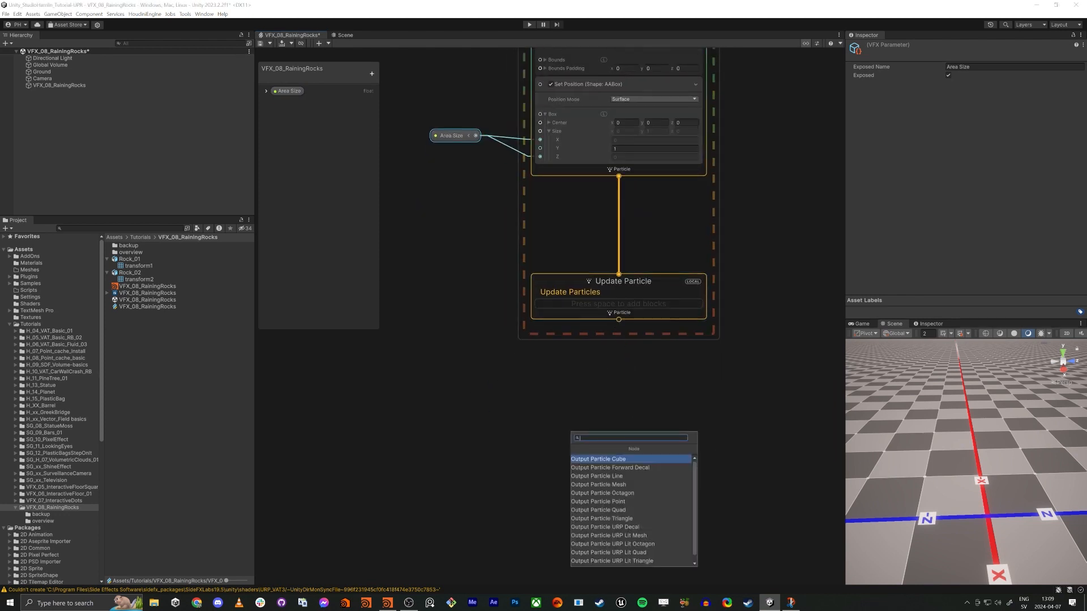
pyautogui.write('mesh')
pyautogui.press('Down')
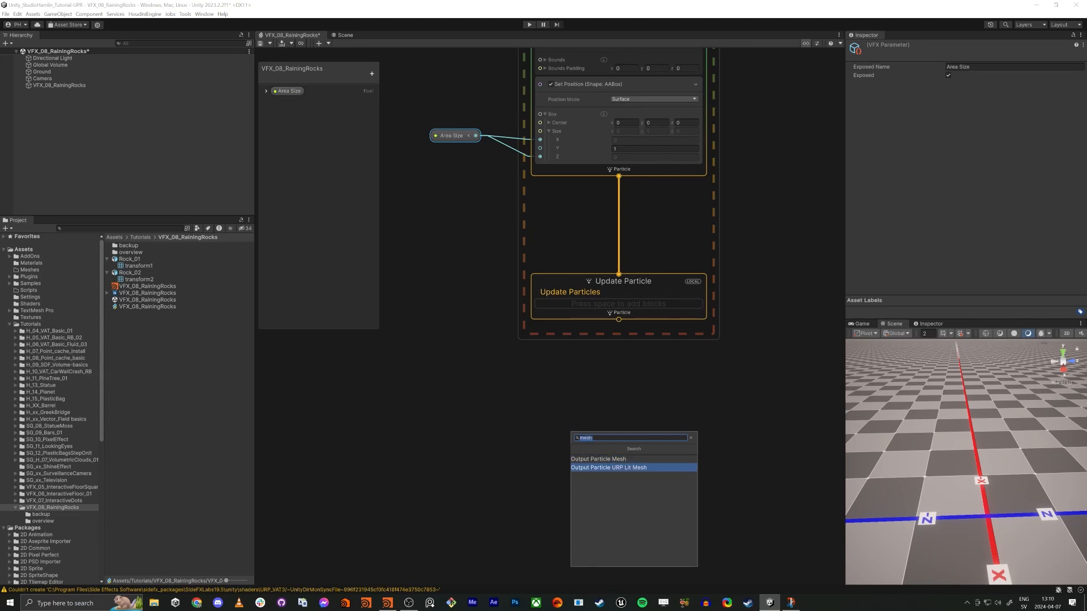
pyautogui.press('Return')
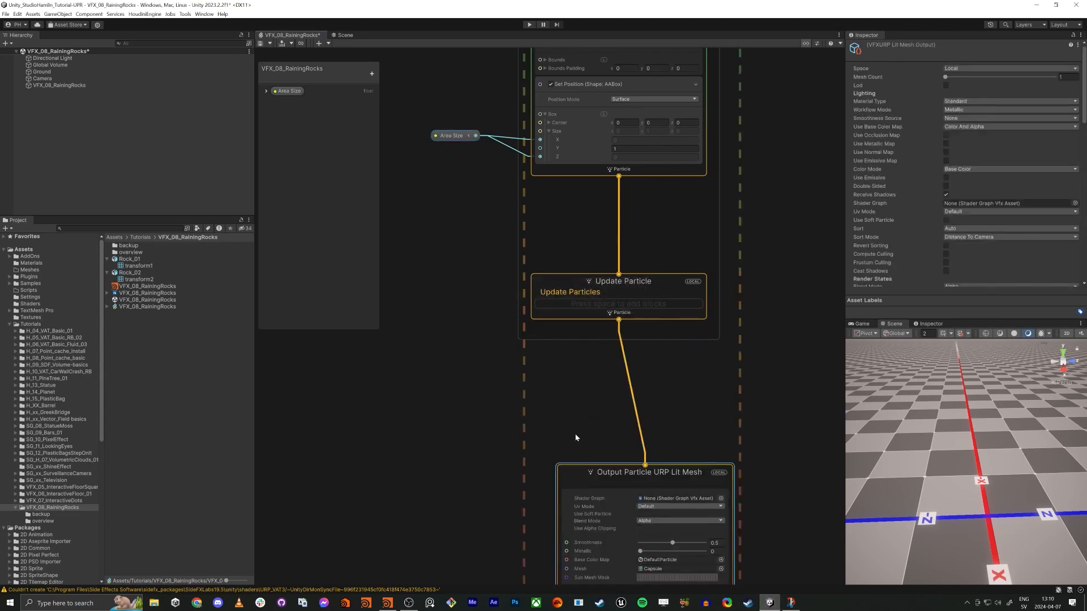
pyautogui.moveTo(660, 470); pyautogui.dragTo(633, 426)
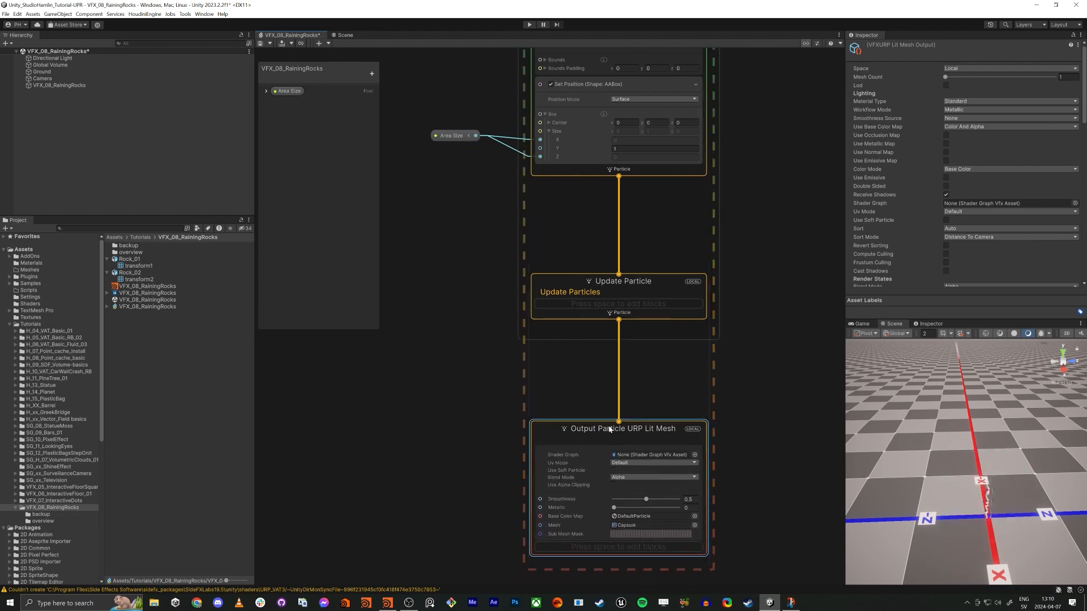
# Step: Assign the VFX_08_RainingRocks shader graph to the lit mesh output context
pyautogui.click(125, 294)
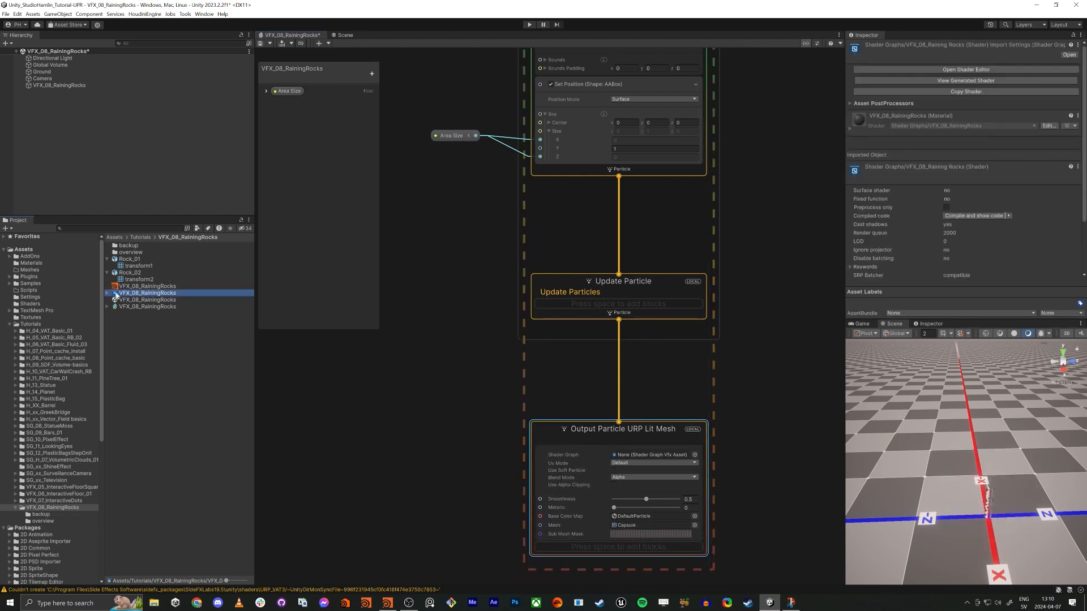
pyautogui.click(107, 293)
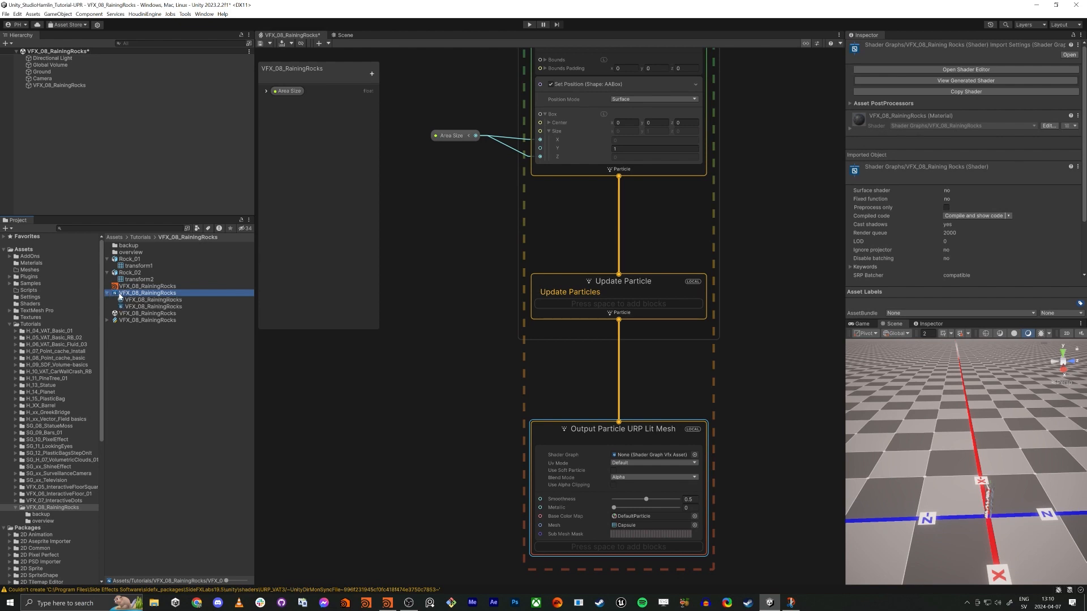
pyautogui.moveTo(169, 308); pyautogui.dragTo(658, 457)
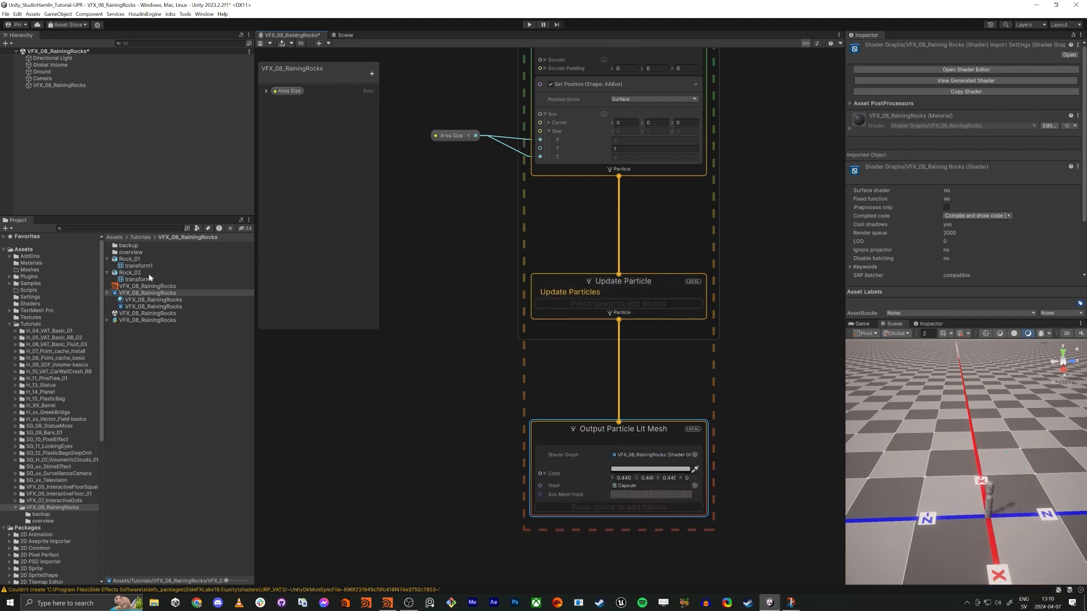
# Step: Assign the transform1 mesh of Rock_01 to the Mesh input of the Output Particle Lit Mesh context
pyautogui.moveTo(131, 268); pyautogui.dragTo(635, 484)
pyautogui.moveTo(966, 475); pyautogui.dragTo(996, 491, button='right')
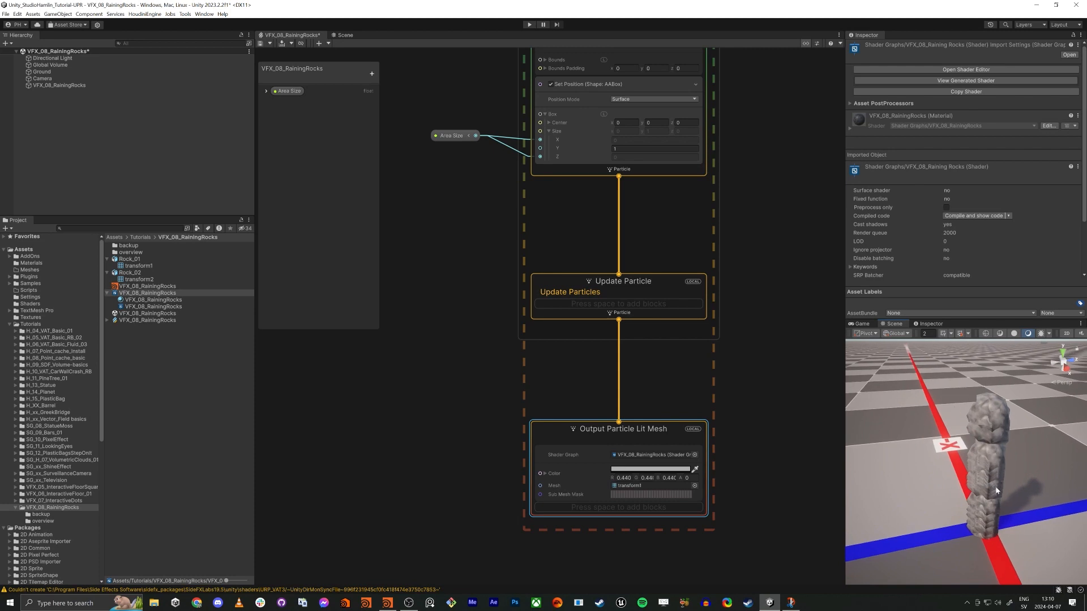
# Step: Expand the Area Size property and set its value to 10
pyautogui.moveTo(433, 173); pyautogui.dragTo(513, 290, button='middle')
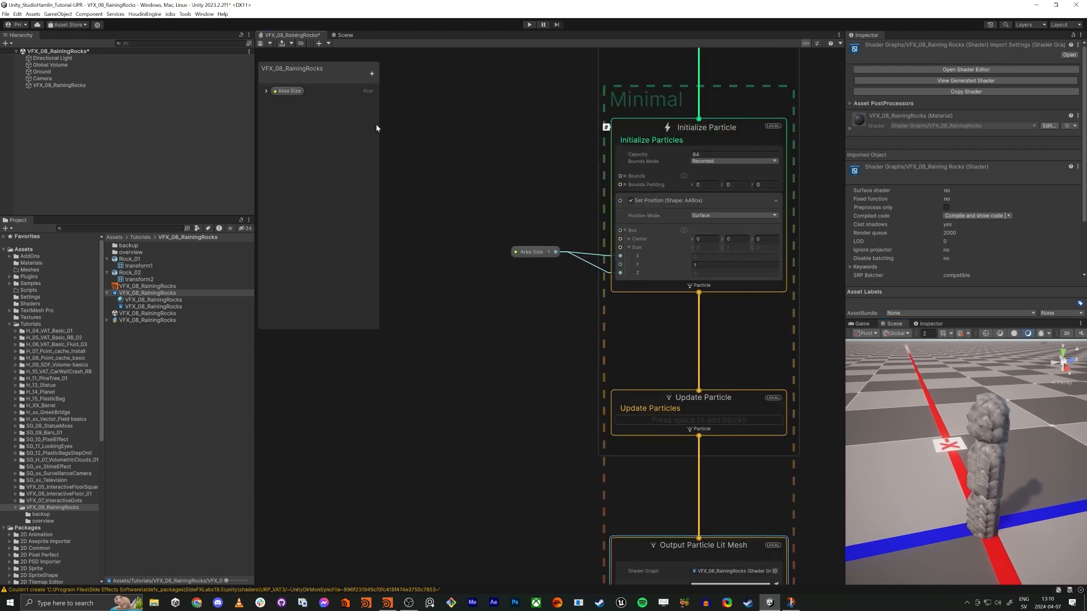
pyautogui.click(266, 91)
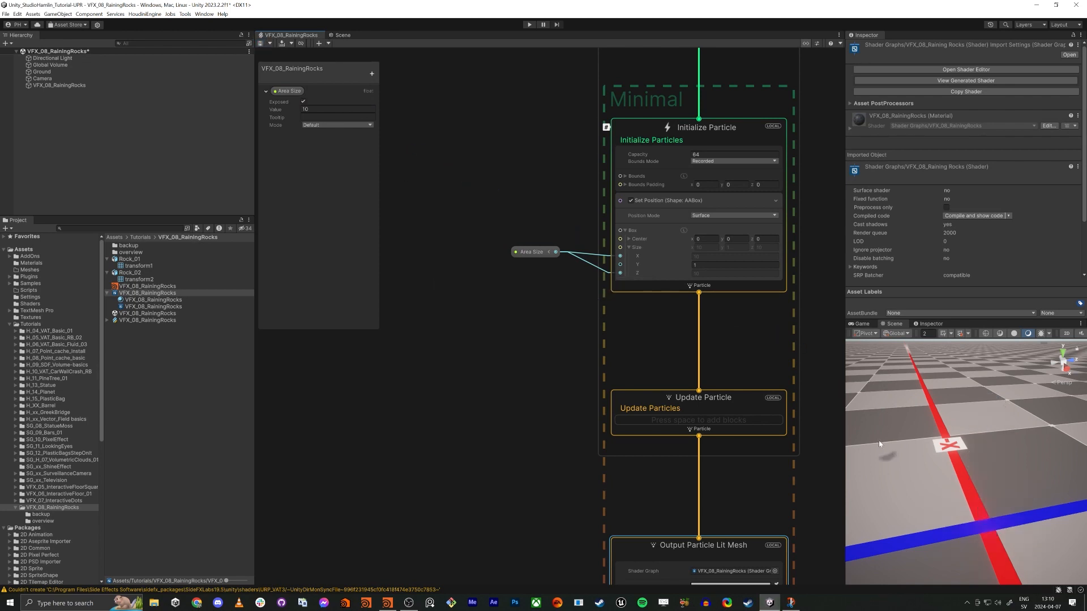
pyautogui.moveTo(879, 443); pyautogui.dragTo(951, 441, button='right')
# Step: Add a Set Size block to the Initialize Particle context and set its size to 0.5
pyautogui.moveTo(538, 308); pyautogui.dragTo(524, 323, button='middle')
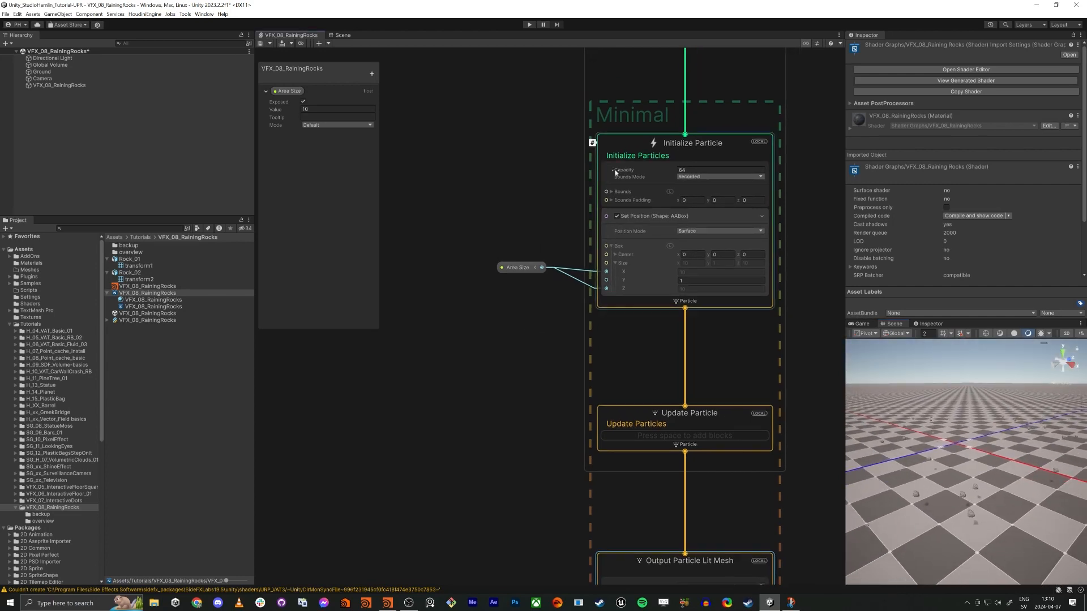
pyautogui.click(615, 172)
pyautogui.press('space')
pyautogui.write('set si')
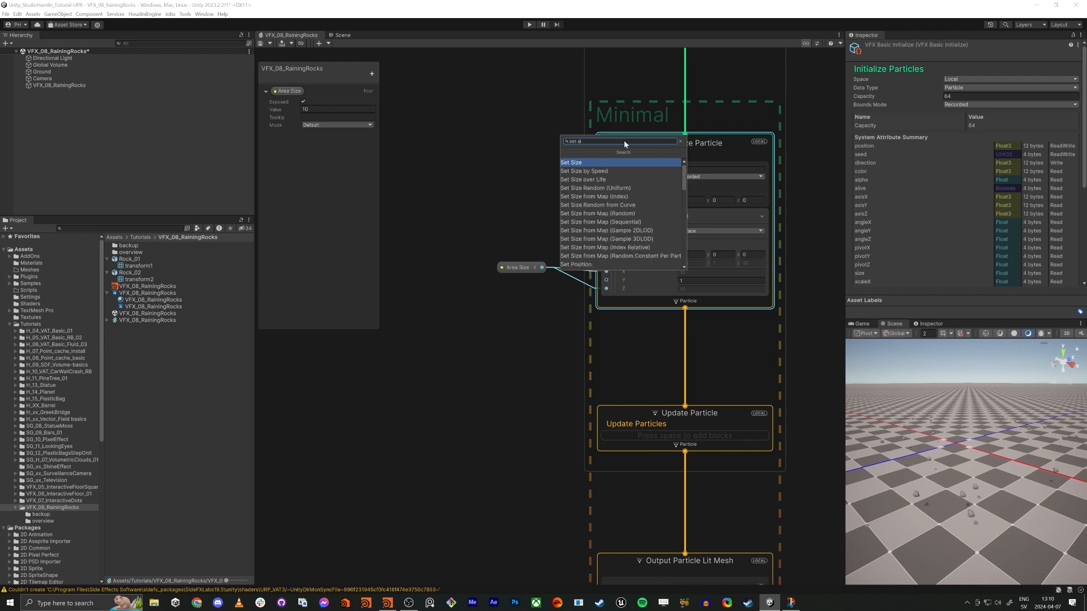
pyautogui.write('ze ra')
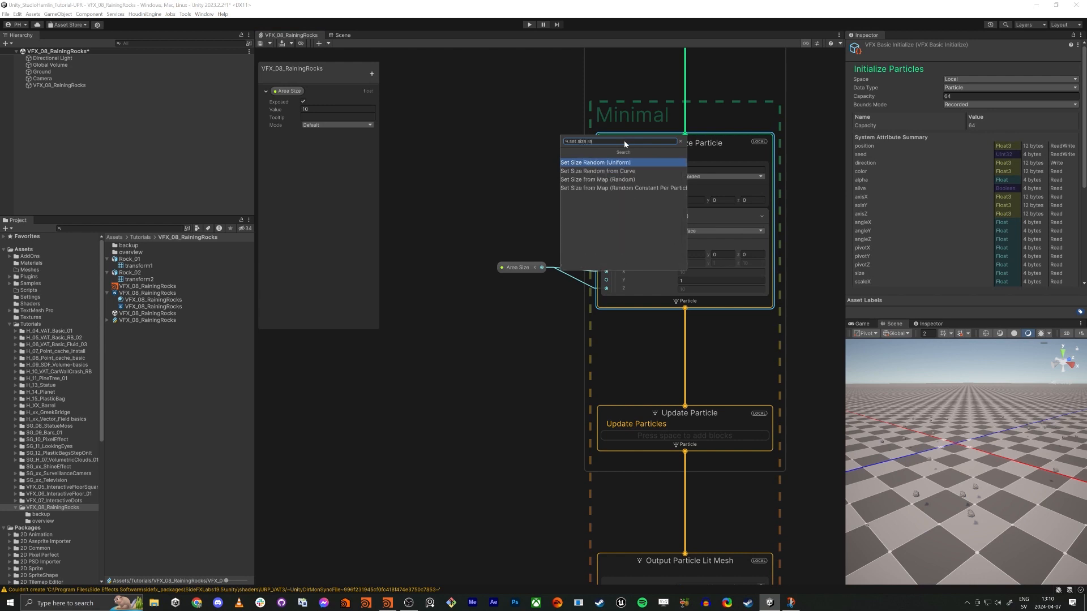
pyautogui.press('BackSpace')
pyautogui.press('BackSpace')
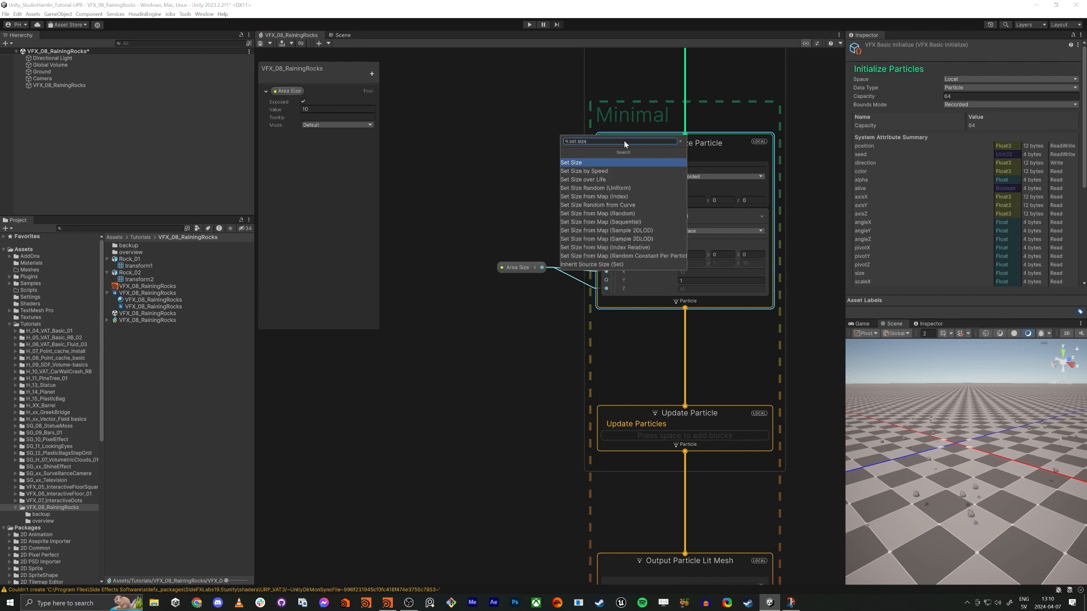
pyautogui.press('Return')
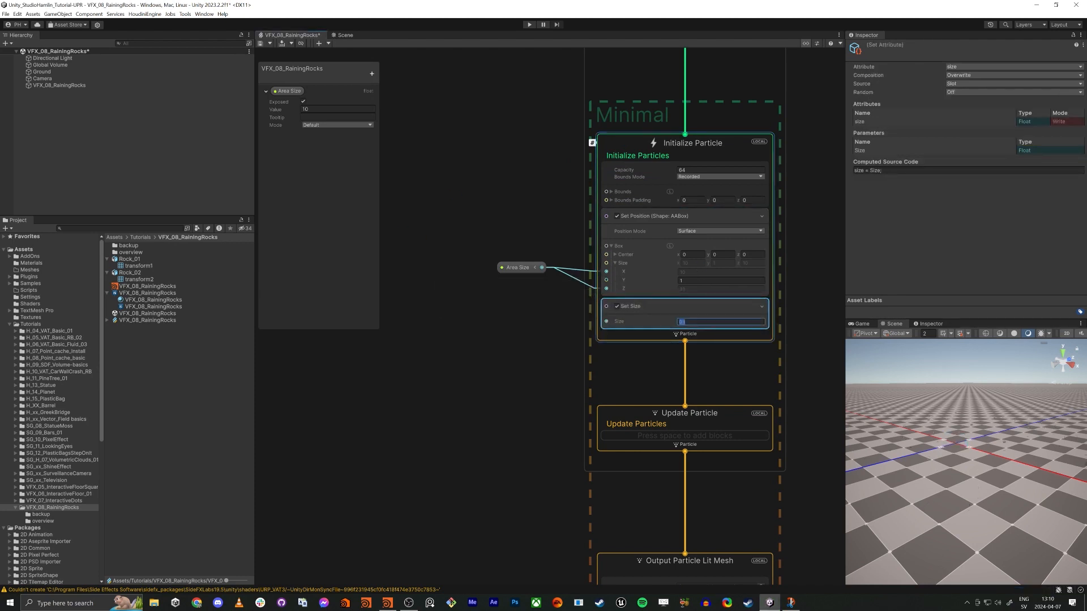
pyautogui.press('Return')
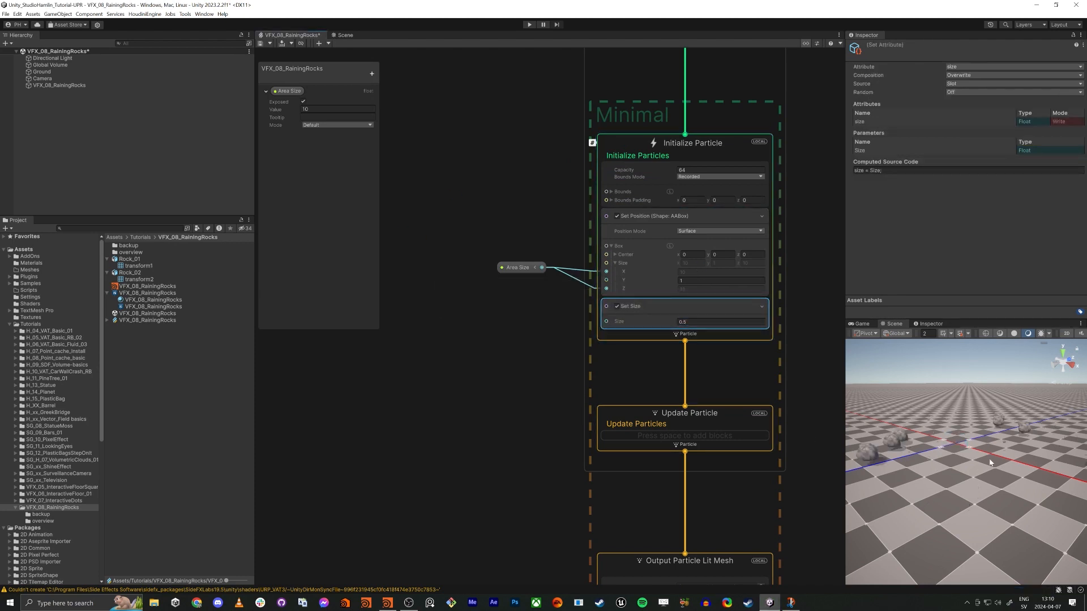
# Step: Set the Y center of the Set Position block's box to 20
pyautogui.moveTo(989, 462); pyautogui.dragTo(971, 461, button='right')
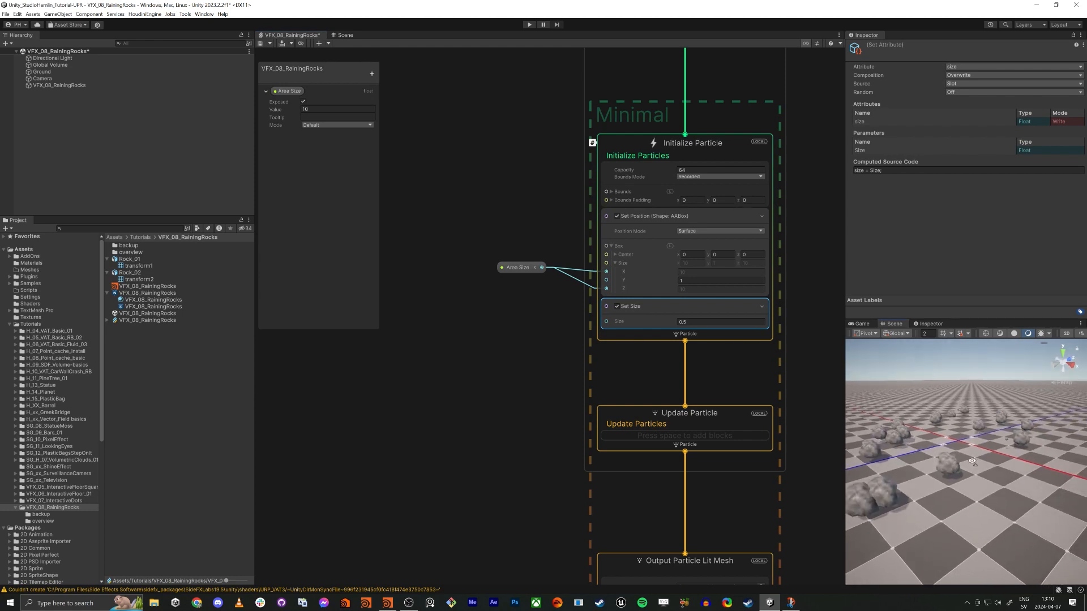
pyautogui.click(720, 254)
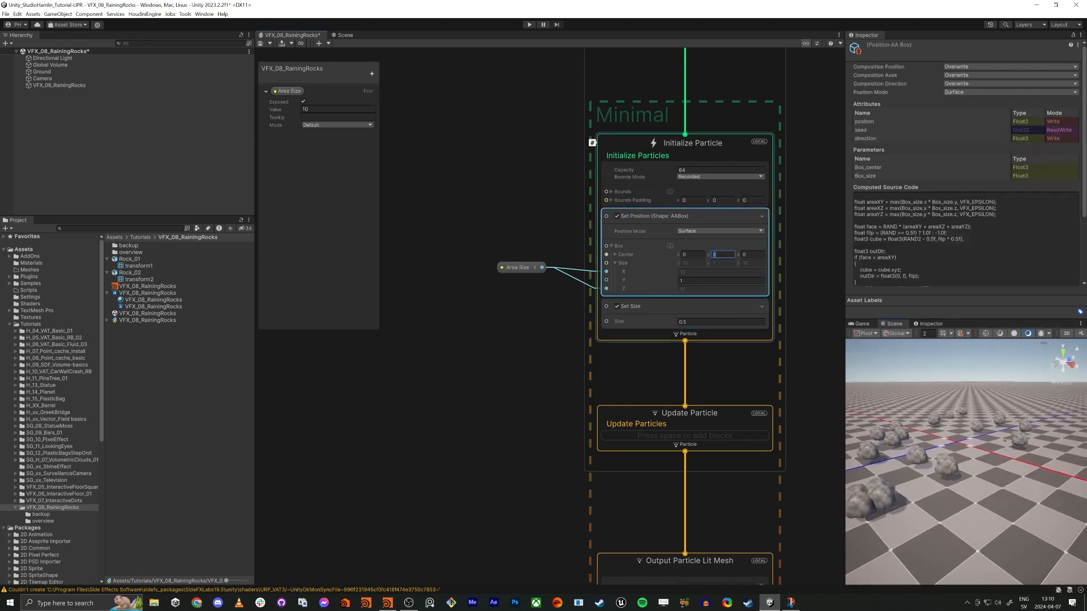
pyautogui.moveTo(987, 470); pyautogui.dragTo(988, 407, button='right')
pyautogui.press('s')
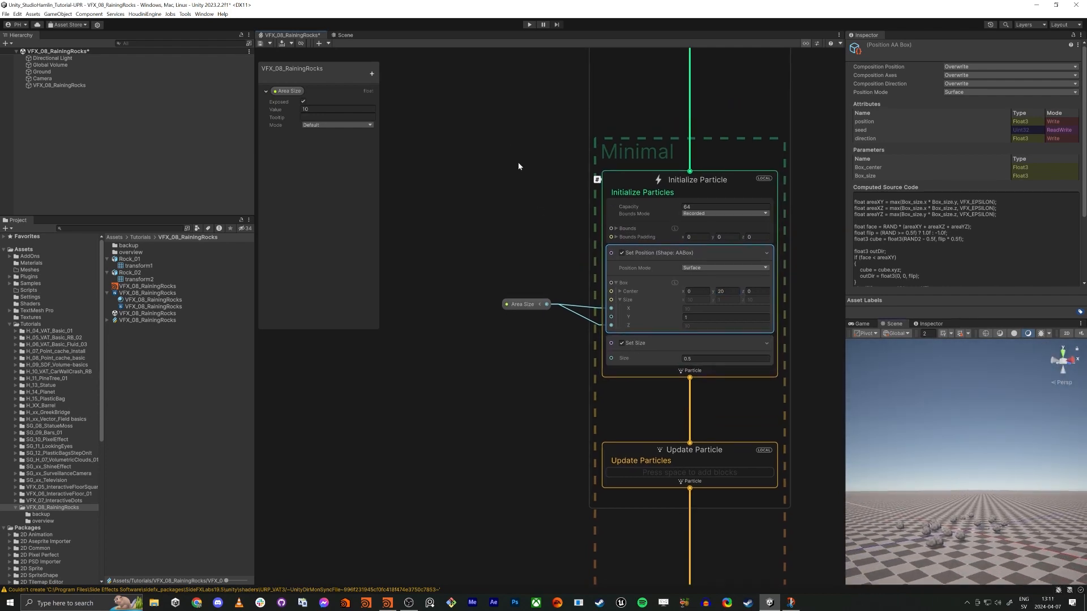
# Step: Set the constant spawn rate to 10 and the Initialize Particle capacity to 1000000
pyautogui.moveTo(517, 164); pyautogui.dragTo(463, 432, button='middle')
pyautogui.click(623, 222)
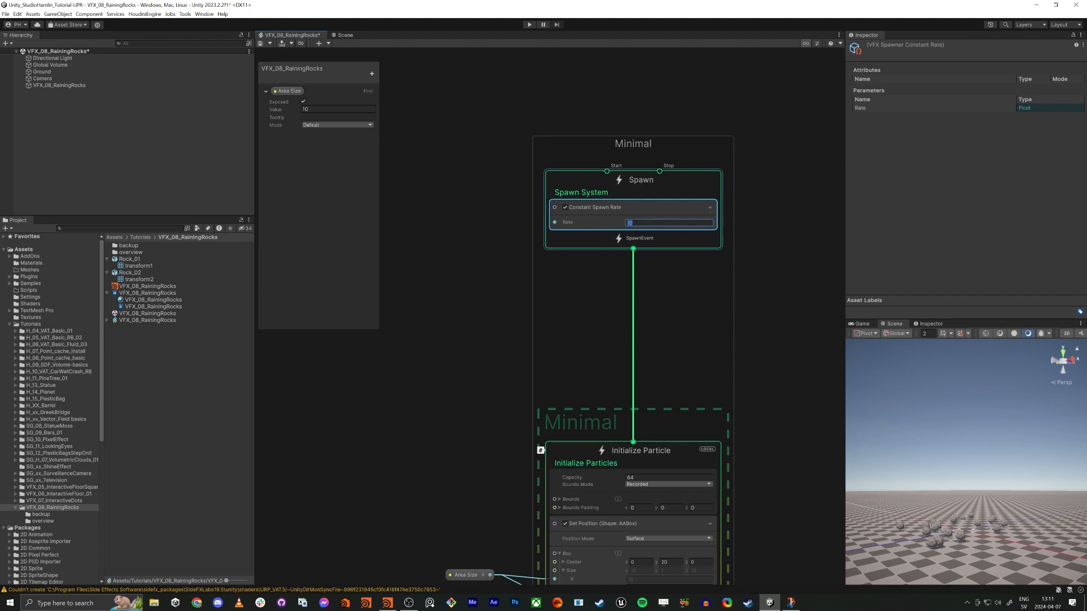
pyautogui.moveTo(478, 337); pyautogui.dragTo(479, 231, button='middle')
pyautogui.click(575, 363)
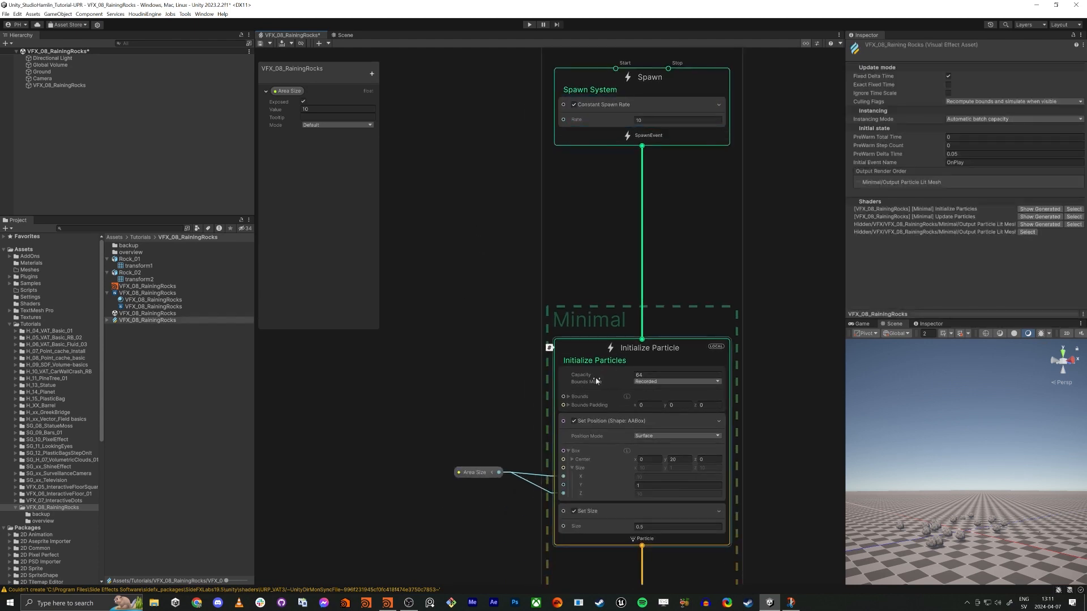
pyautogui.click(635, 376)
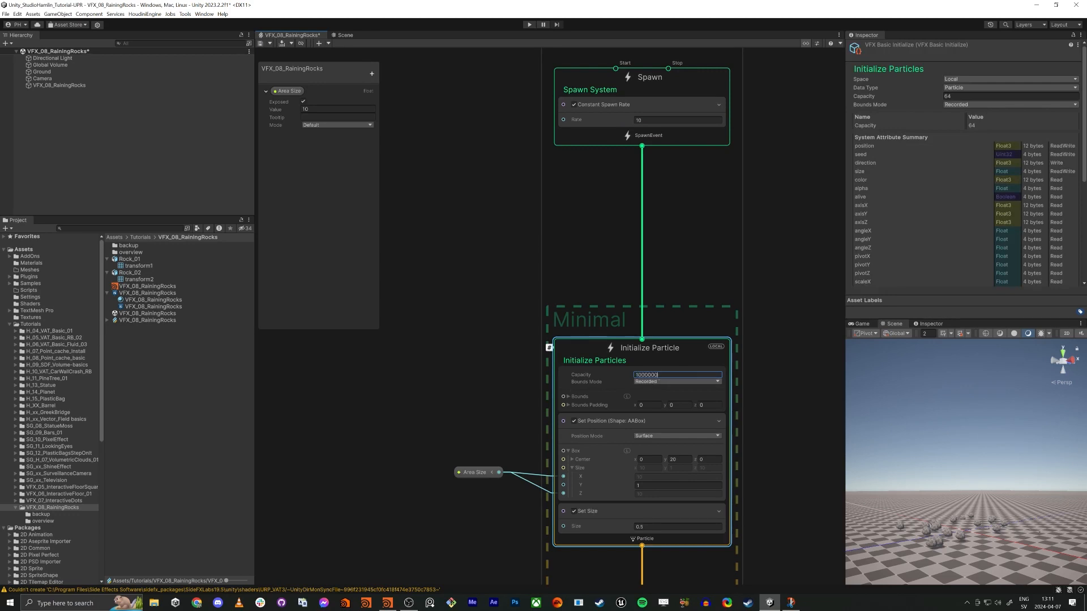
pyautogui.press('Return')
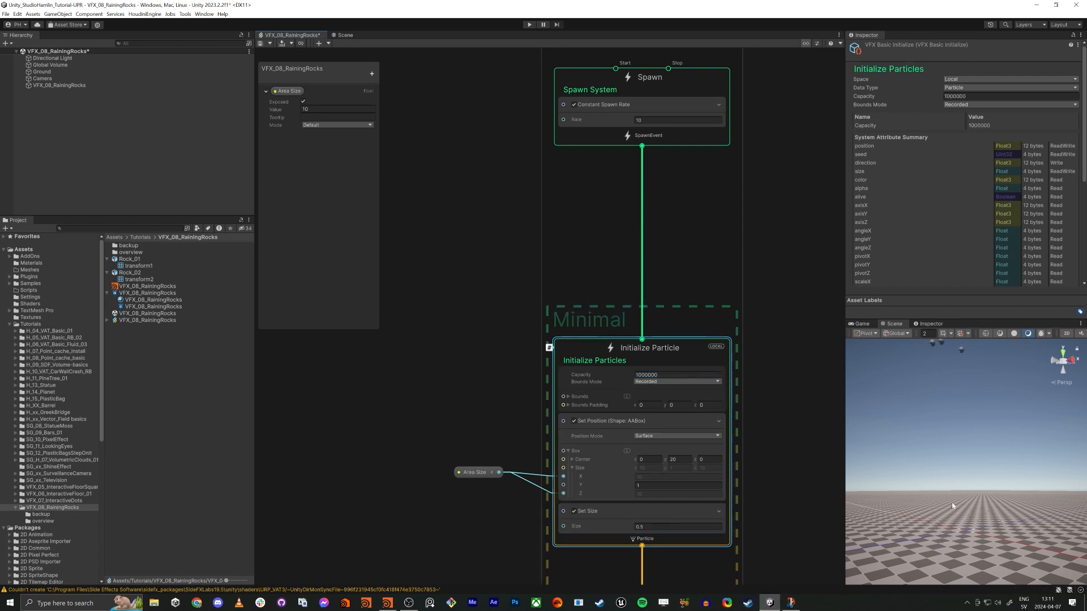
# Step: Add a Gravity block to the Update Particle context
pyautogui.moveTo(958, 481); pyautogui.dragTo(962, 446, button='right')
pyautogui.moveTo(485, 424); pyautogui.dragTo(518, 204, button='middle')
pyautogui.scroll(-1, 518, 211)
pyautogui.click(606, 362)
pyautogui.press('space')
pyautogui.write('gra')
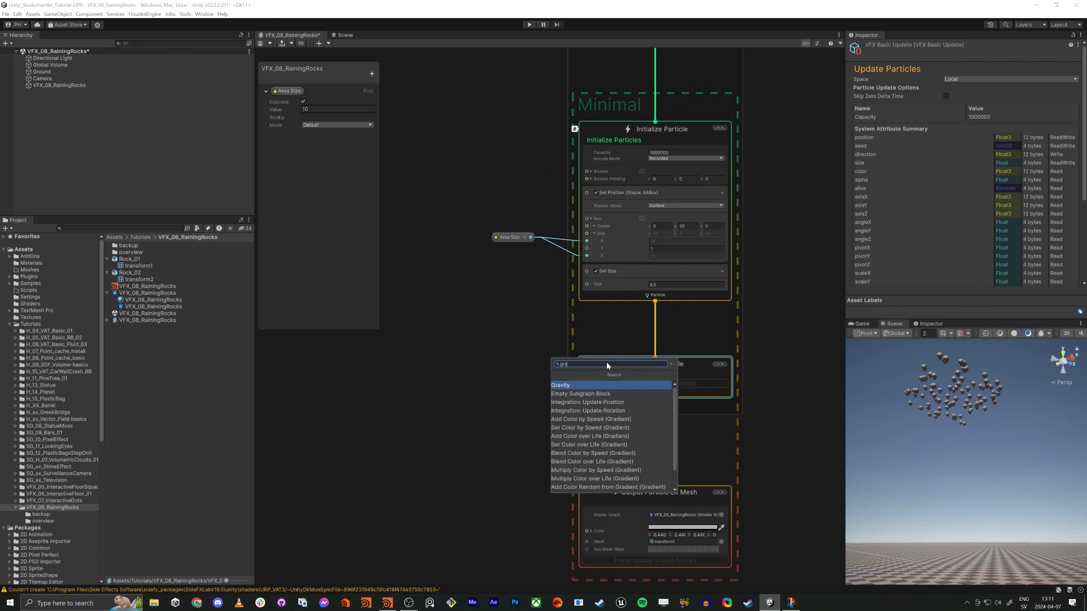
pyautogui.press('Return')
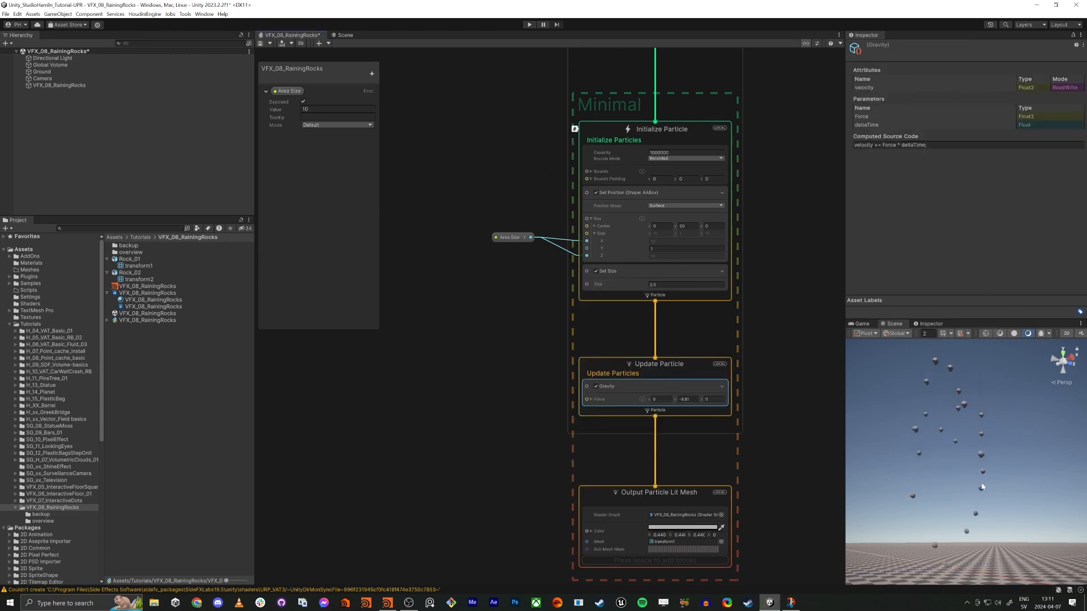
# Step: Add a Collide with Plane block below Gravity in the Update Particle context
pyautogui.moveTo(944, 507); pyautogui.dragTo(937, 541, button='right')
pyautogui.press('q')
pyautogui.press('e')
pyautogui.click(601, 368)
pyautogui.press('space')
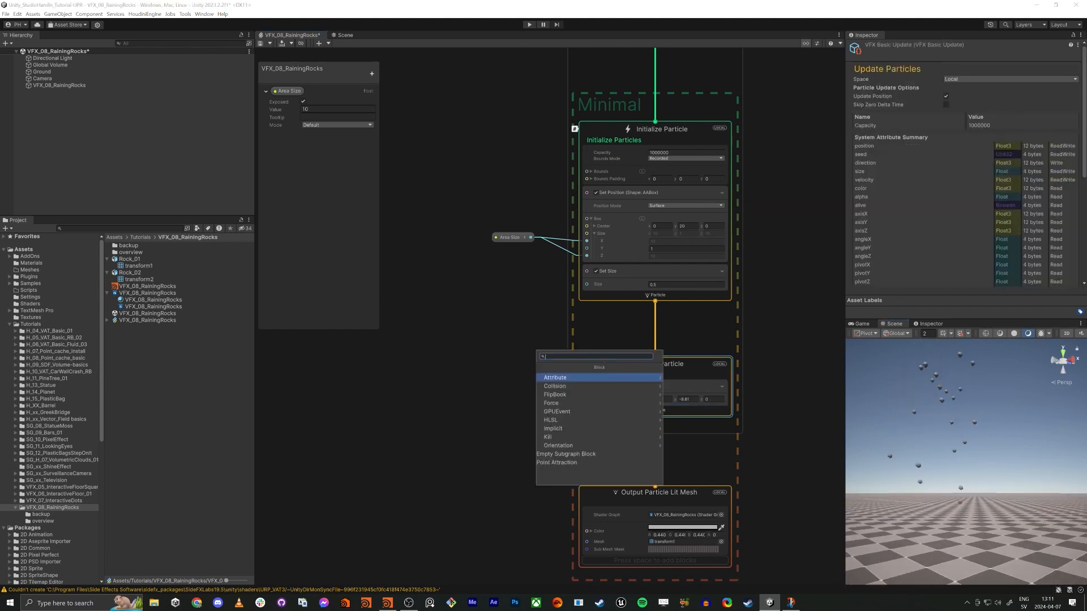
pyautogui.write('coll')
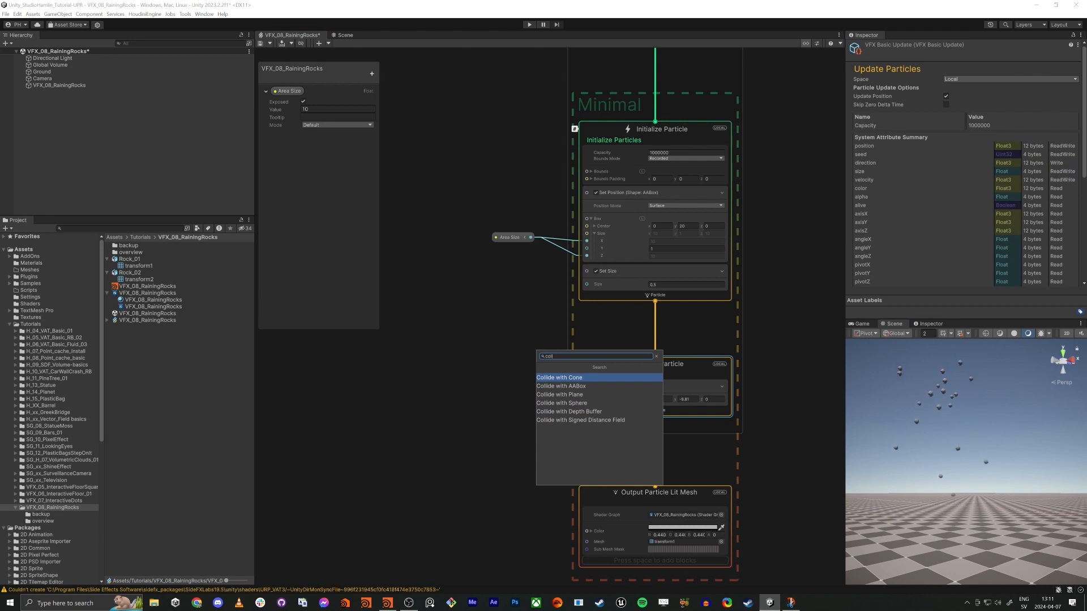
pyautogui.press('Down')
pyautogui.press('Down')
pyautogui.press('Return')
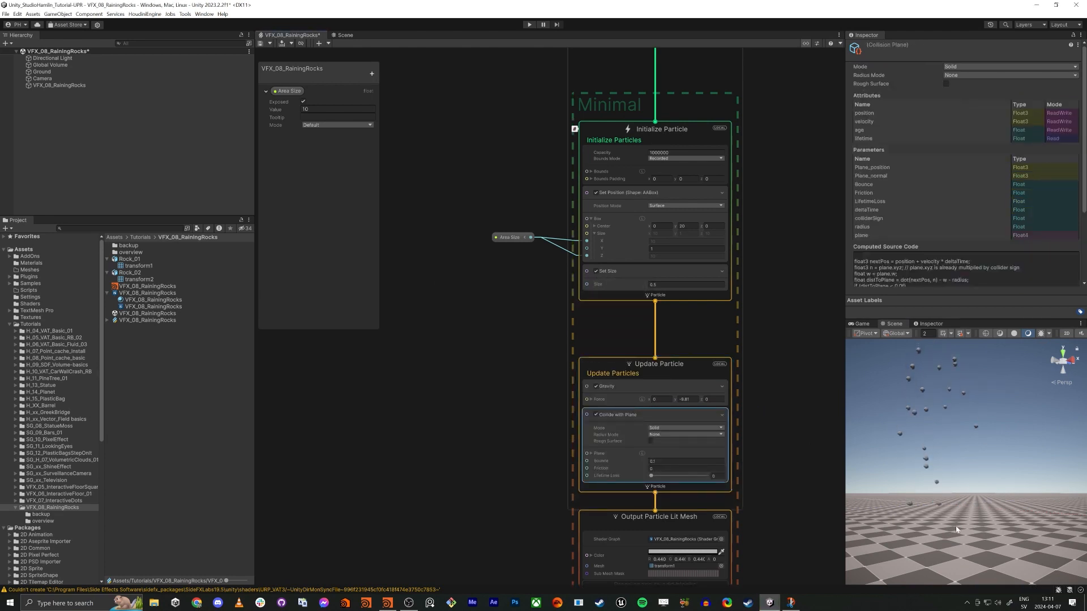
# Step: Examine in the scene how the falling rocks behave where they meet the ground plane
pyautogui.moveTo(949, 530); pyautogui.dragTo(921, 520, button='right')
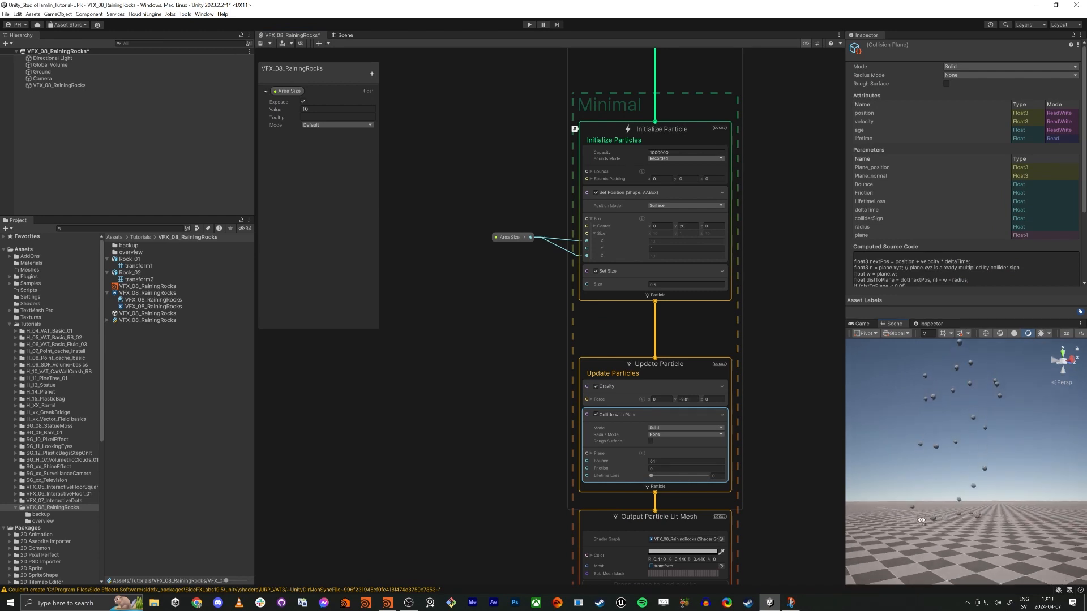
pyautogui.moveTo(465, 507); pyautogui.dragTo(446, 411, button='middle')
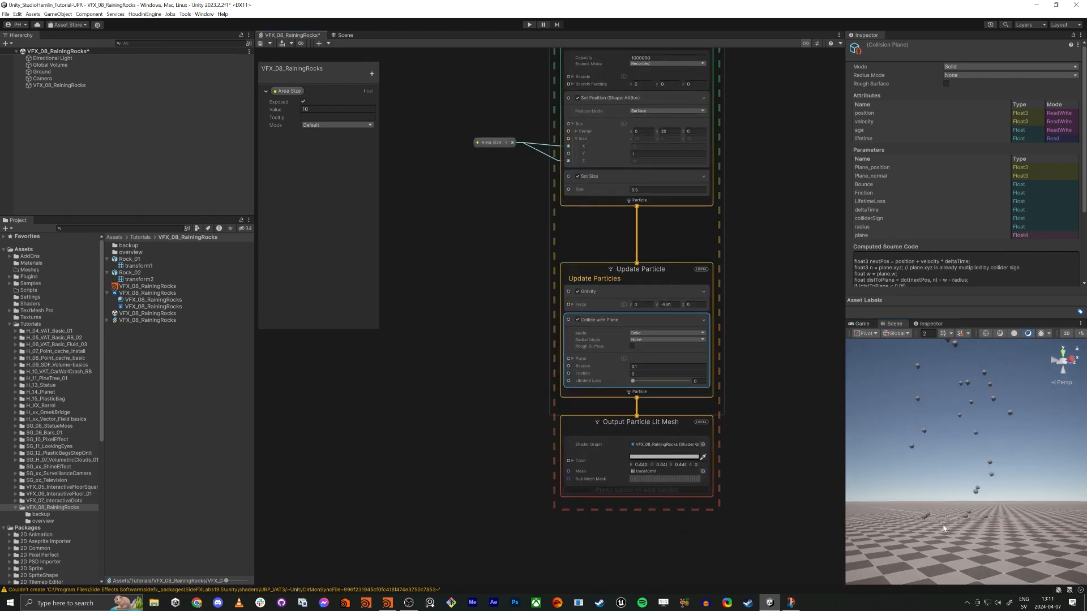
pyautogui.moveTo(943, 529); pyautogui.dragTo(943, 515, button='right')
pyautogui.hotkey('alt', 'Tab')
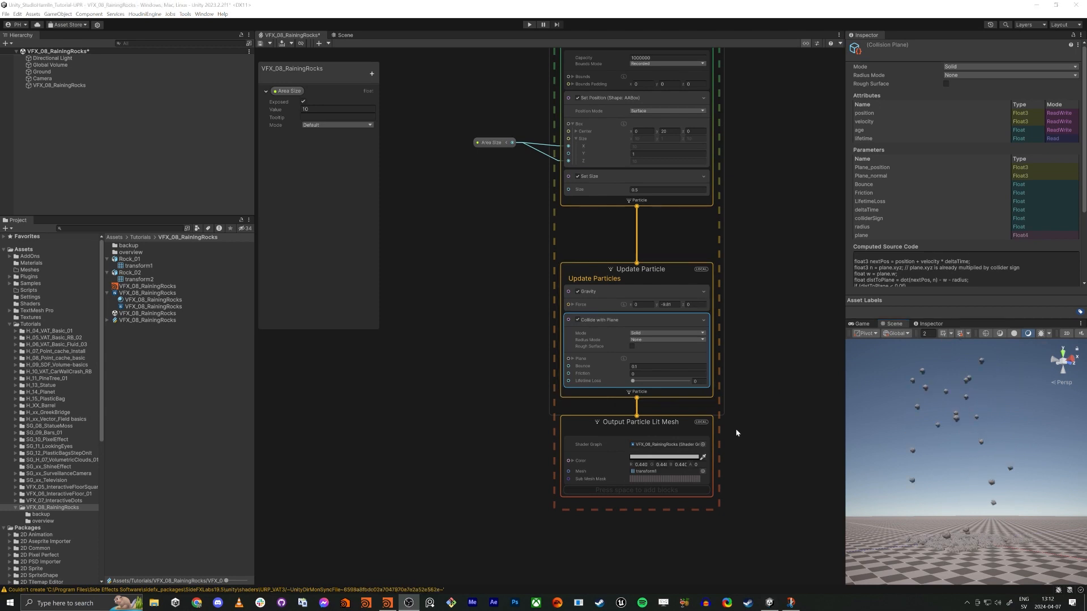
pyautogui.click(411, 357)
pyautogui.moveTo(493, 424); pyautogui.dragTo(464, 410, button='middle')
pyautogui.moveTo(990, 484); pyautogui.dragTo(952, 425, button='right')
pyautogui.press('s')
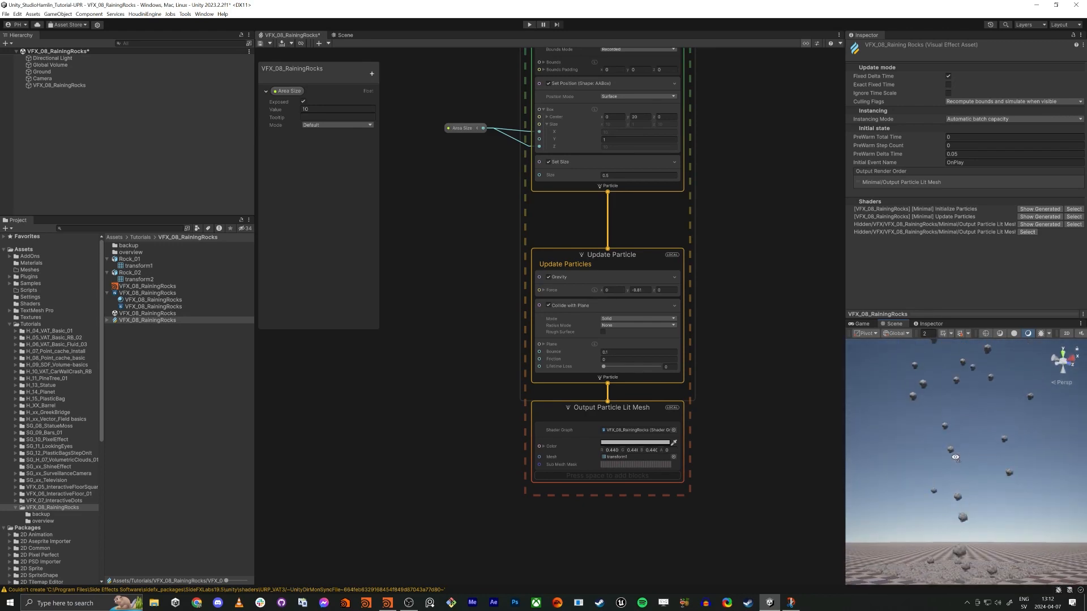
# Step: Add a Set Lifetime block to the Initialize Particle context and set its lifetime to 5
pyautogui.moveTo(468, 236); pyautogui.dragTo(423, 409, button='middle')
pyautogui.click(511, 192)
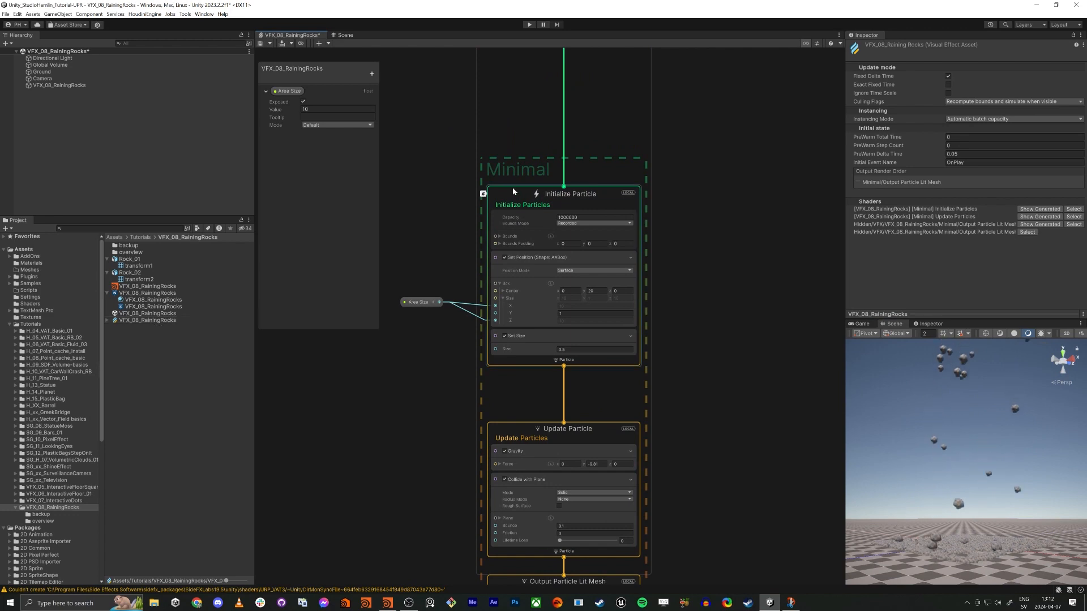
pyautogui.press('space')
pyautogui.write('set life')
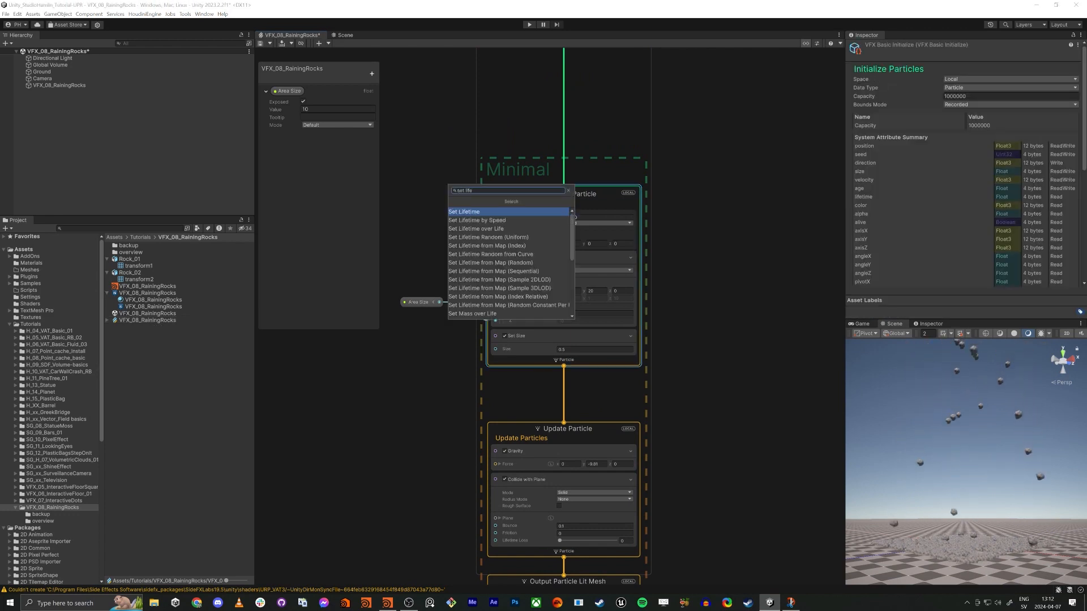
pyautogui.press('Return')
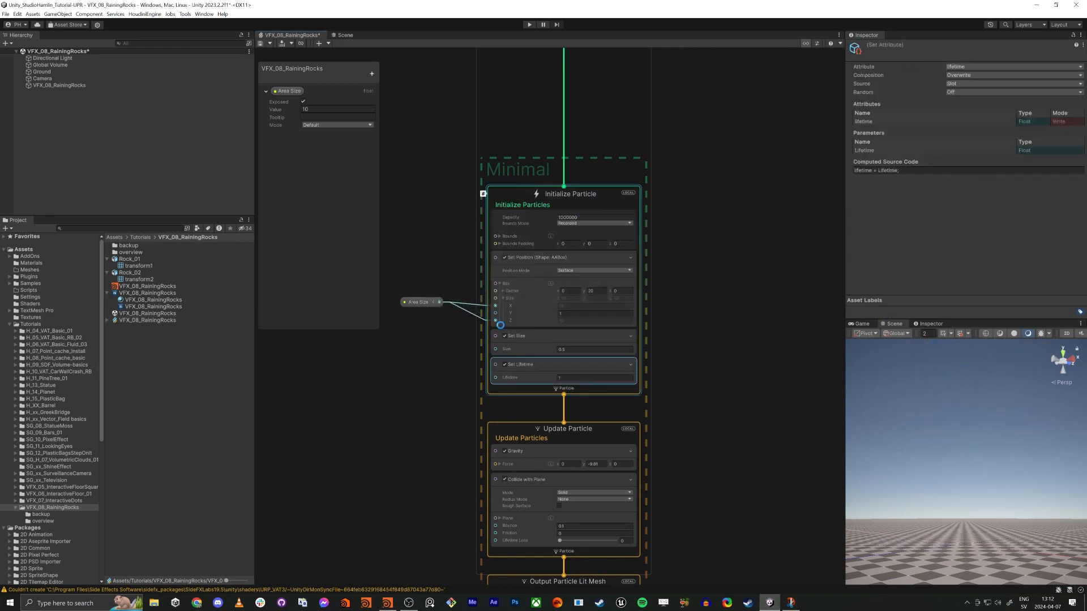
pyautogui.moveTo(461, 380); pyautogui.dragTo(492, 307, button='middle')
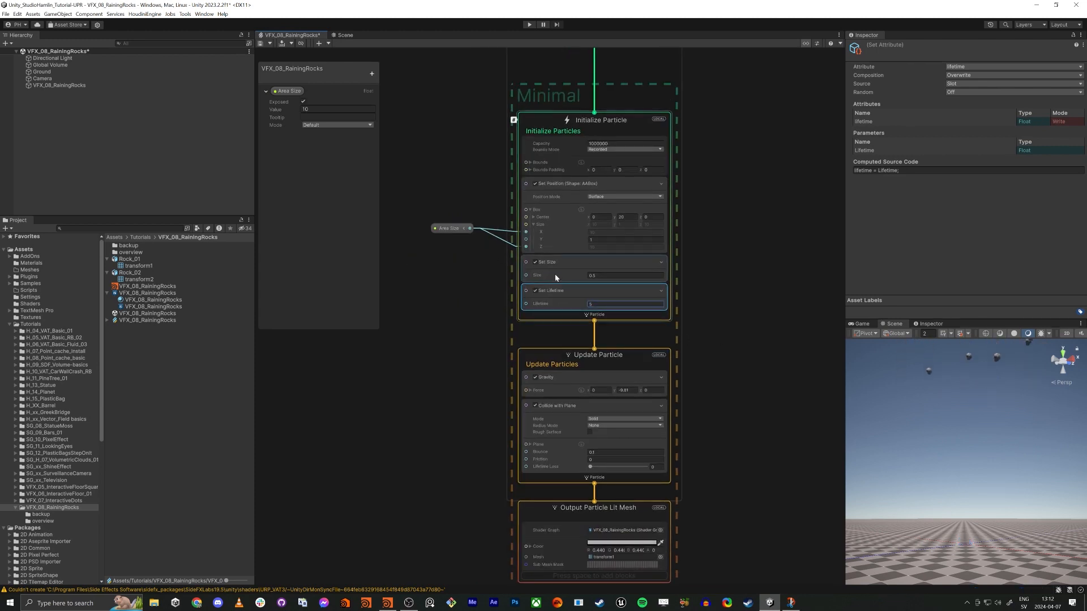
pyautogui.moveTo(992, 443); pyautogui.dragTo(1003, 454, button='right')
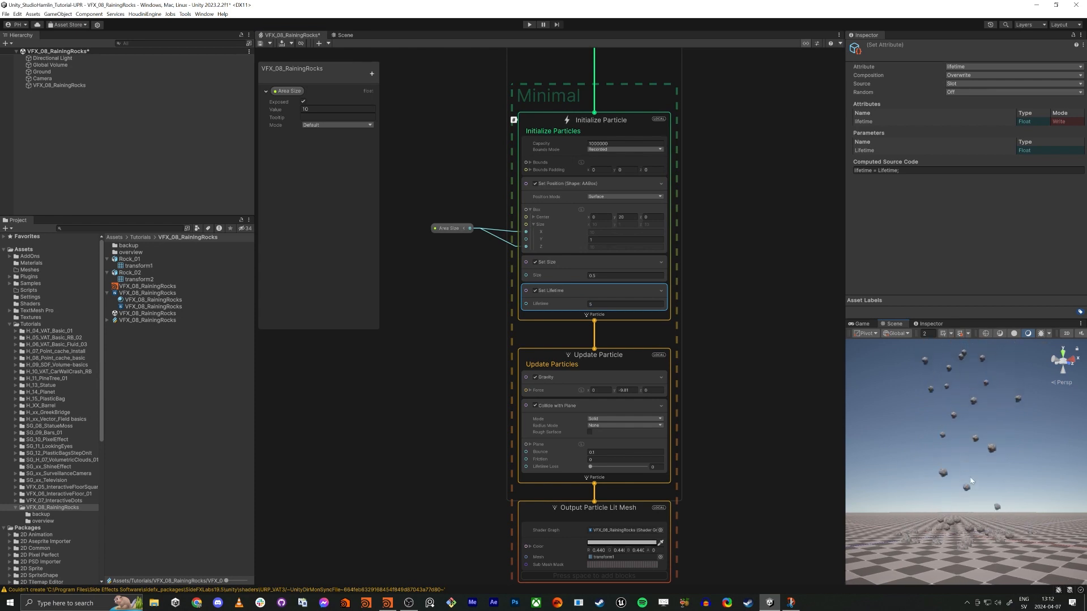
# Step: Raise the Lifetime Loss of the Collide with Plane block to 1
pyautogui.scroll(-3, 715, 409)
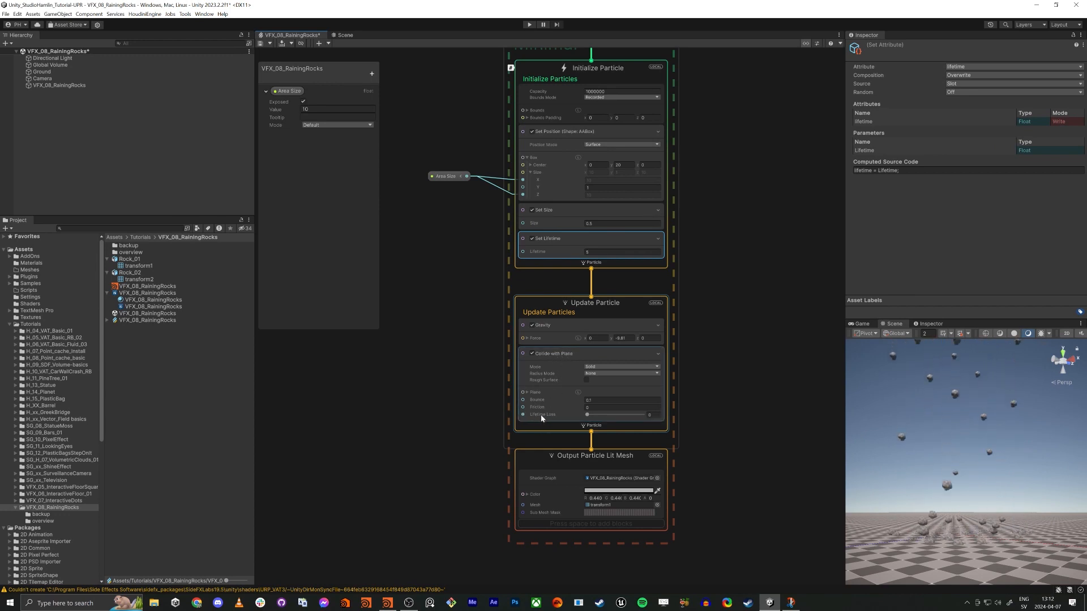
pyautogui.scroll(2, 534, 418)
pyautogui.moveTo(601, 414); pyautogui.dragTo(692, 422)
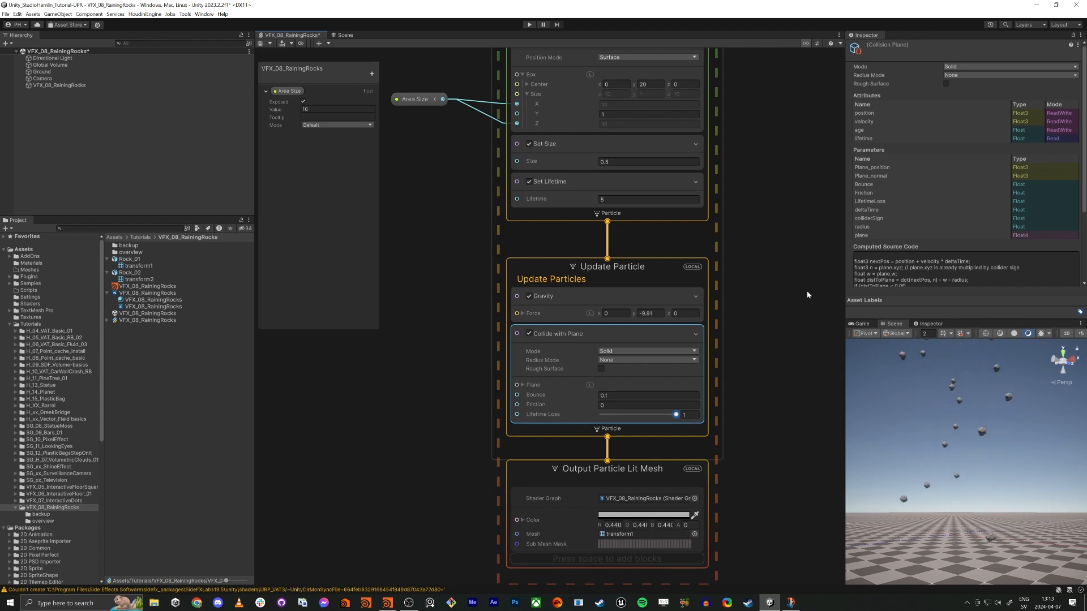
# Step: Add a Set Angle Random (Uniform) block to the Initialize Particle context of the rocks
pyautogui.moveTo(803, 290); pyautogui.dragTo(803, 358, button='middle')
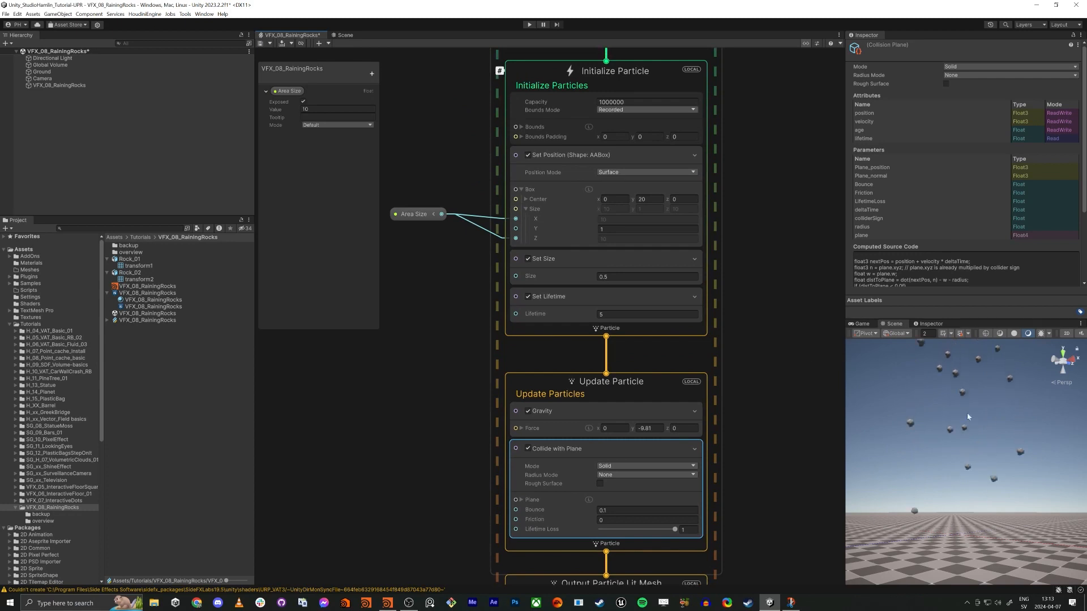
pyautogui.moveTo(661, 71); pyautogui.dragTo(654, 94, button='middle')
pyautogui.click(654, 99)
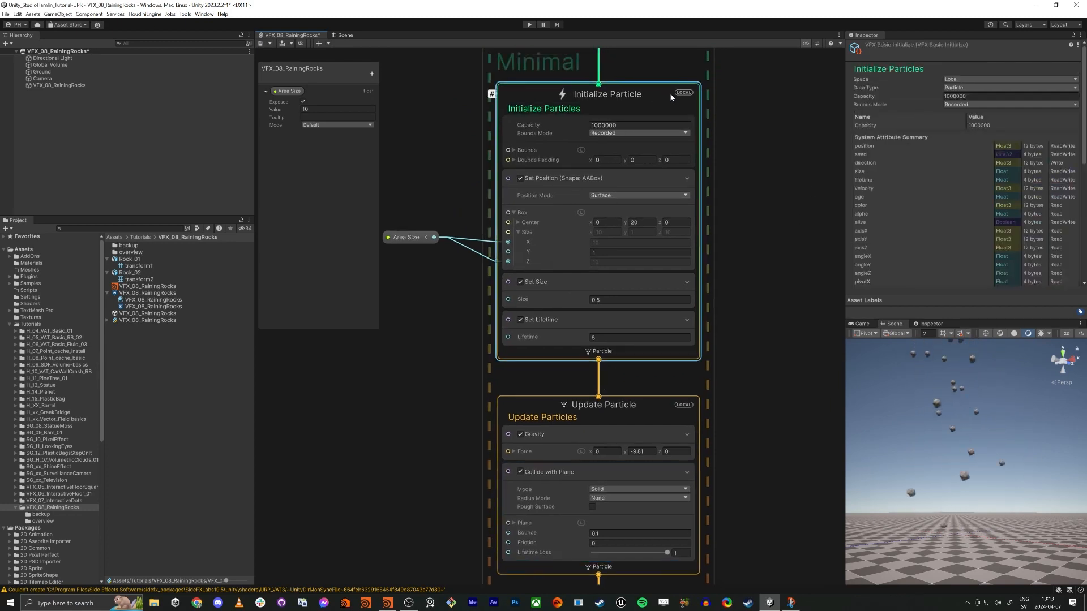
pyautogui.press('space')
pyautogui.write('set random angl')
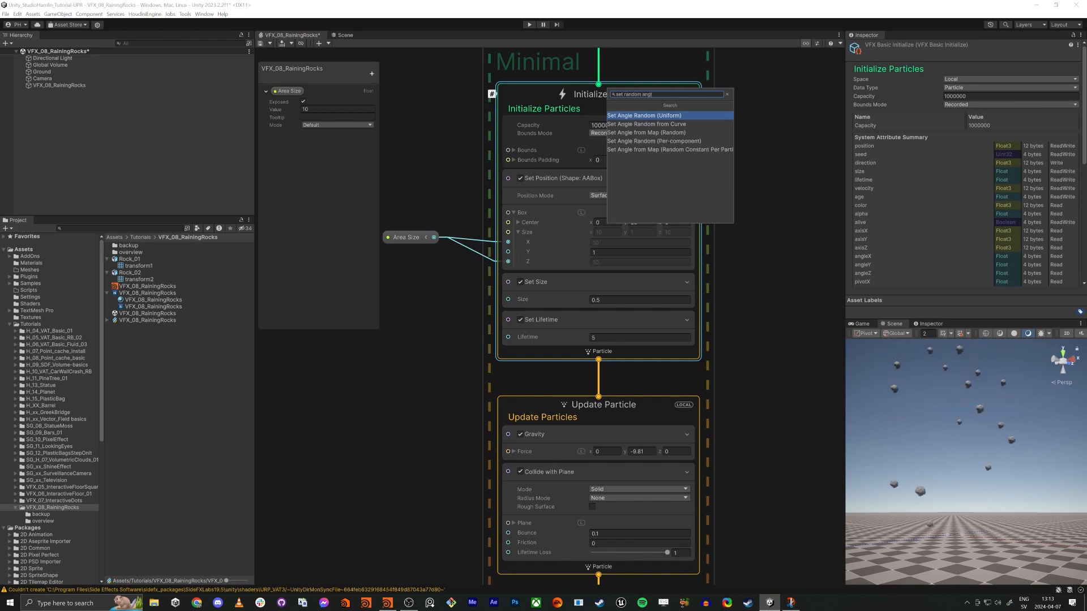
pyautogui.press('Return')
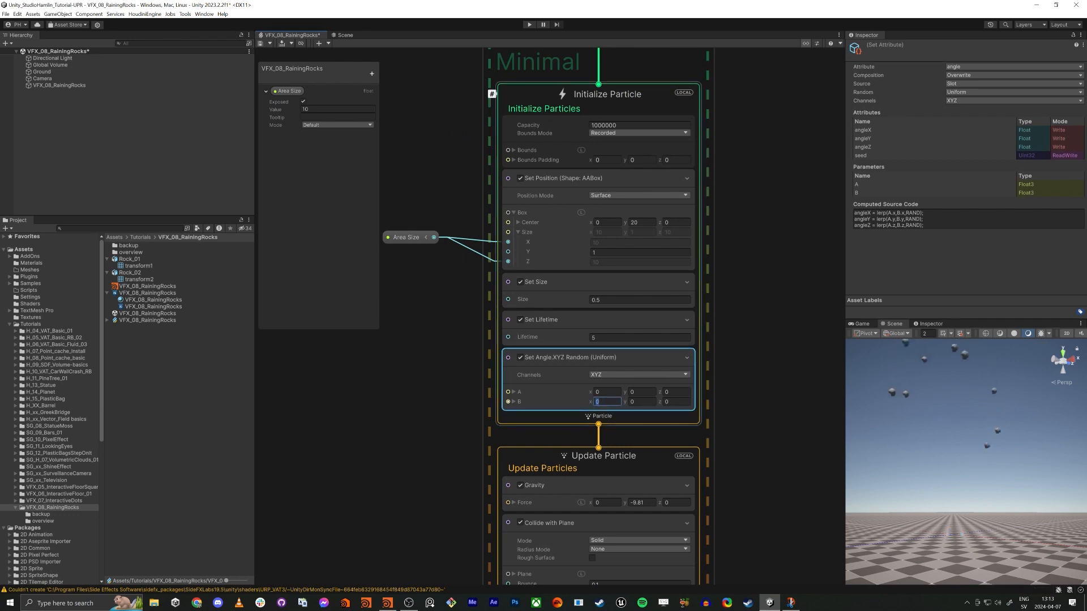
# Step: Set the B value of the random angle block to 360 on X, Y and Z
pyautogui.write('360')
pyautogui.press('Tab')
pyautogui.write('360')
pyautogui.press('Tab')
pyautogui.write('360')
pyautogui.press('Return')
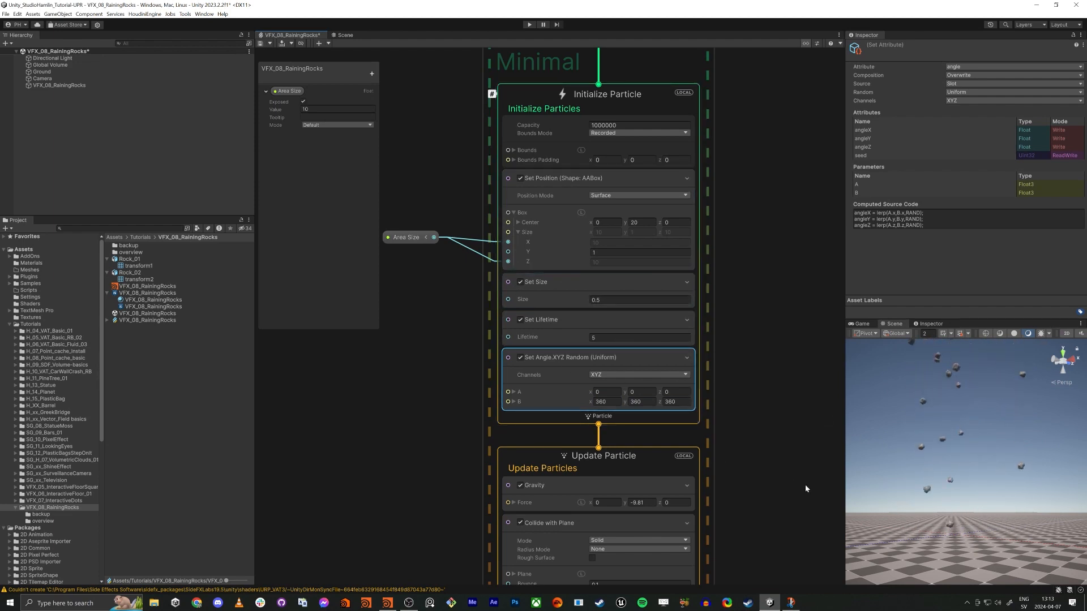
# Step: Add a Trigger Event On Die block below Collide with Plane in the Update Particle context
pyautogui.moveTo(797, 454); pyautogui.dragTo(768, 253, button='middle')
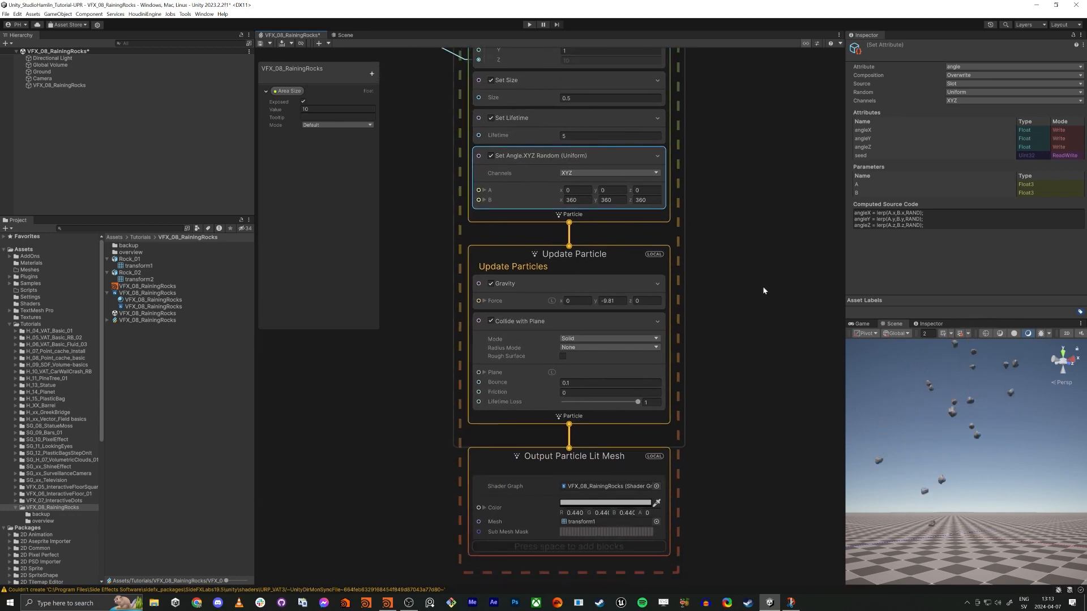
pyautogui.moveTo(766, 451); pyautogui.dragTo(731, 411, button='middle')
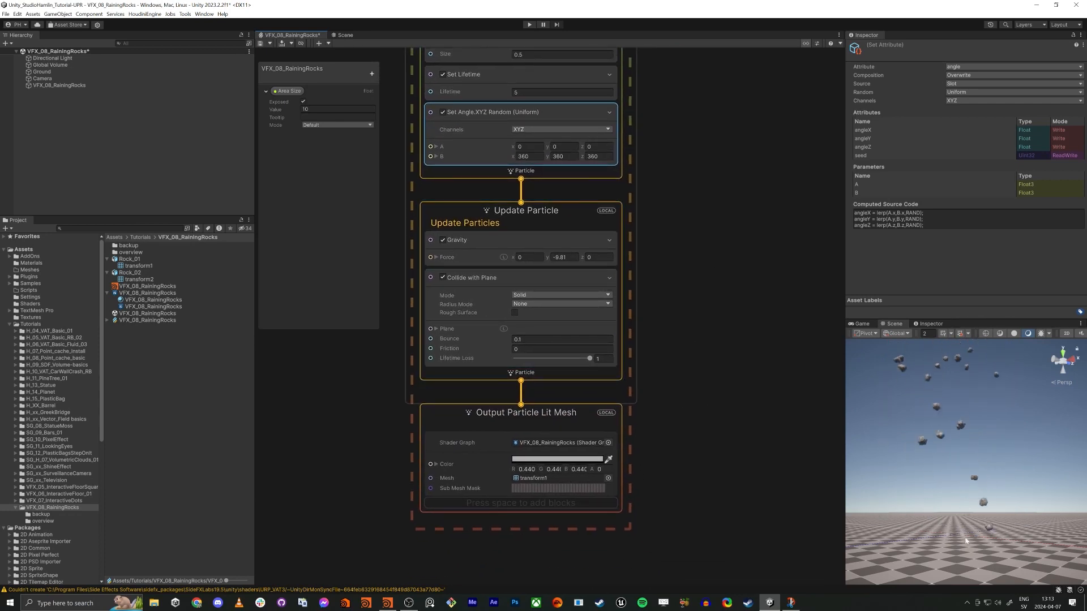
pyautogui.click(425, 227)
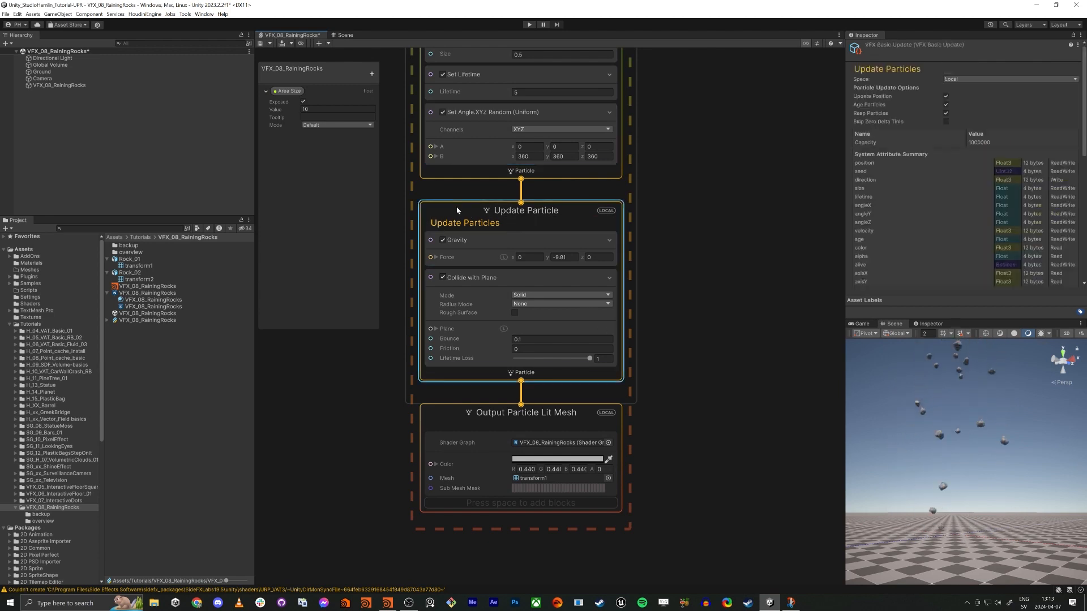
pyautogui.press('space')
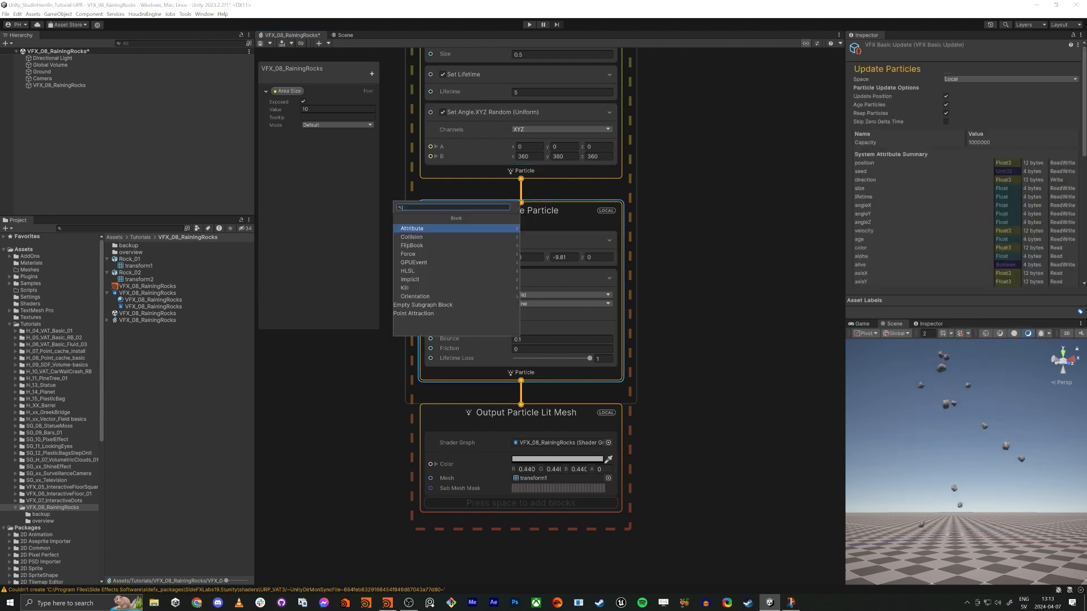
pyautogui.write('trigger')
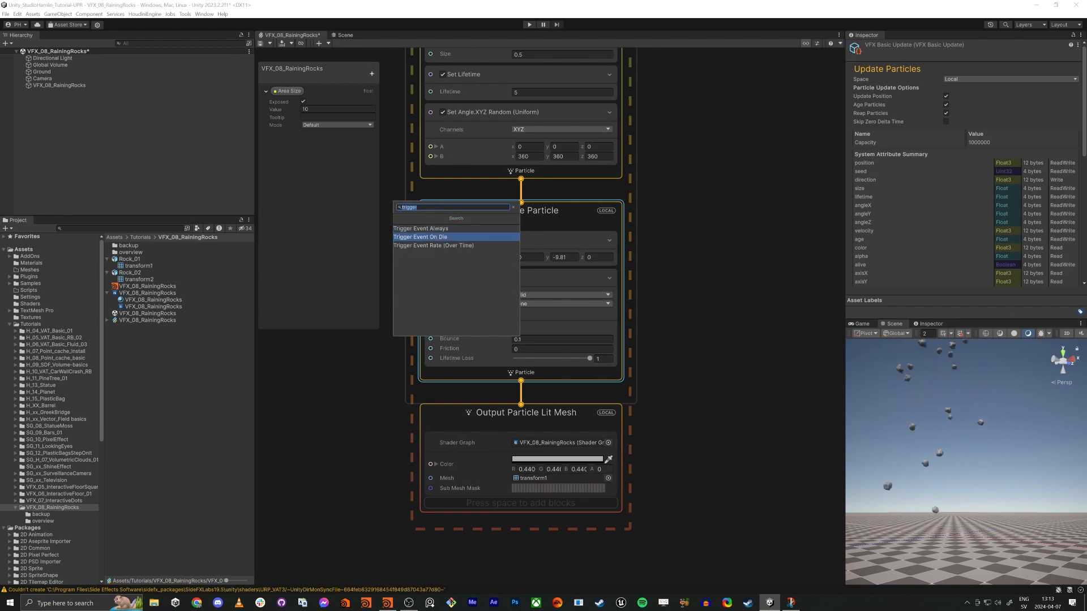
pyautogui.press('Return')
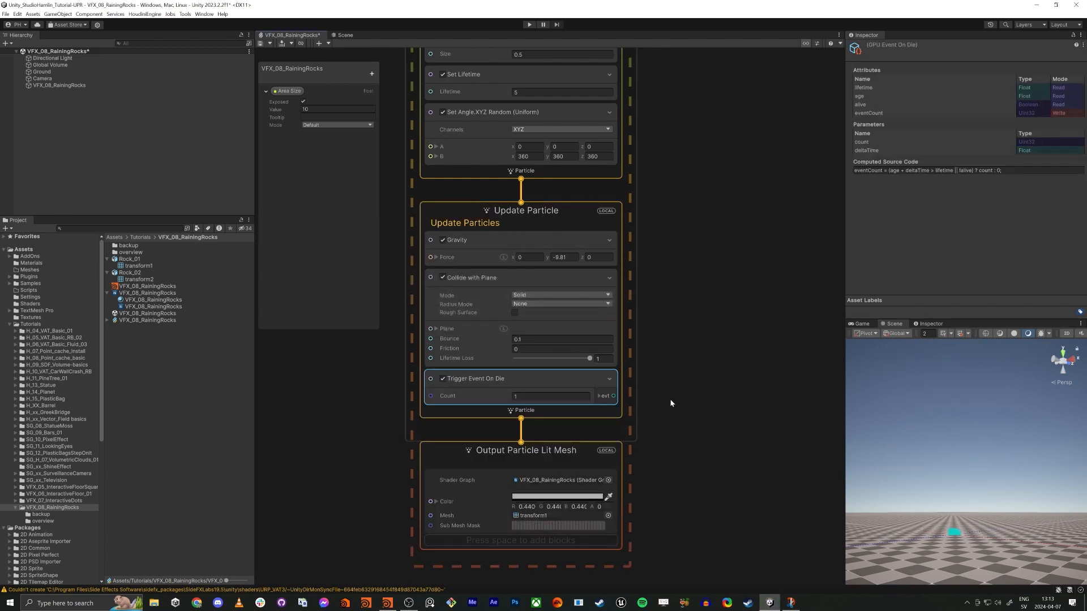
pyautogui.moveTo(753, 409); pyautogui.dragTo(716, 393, button='middle')
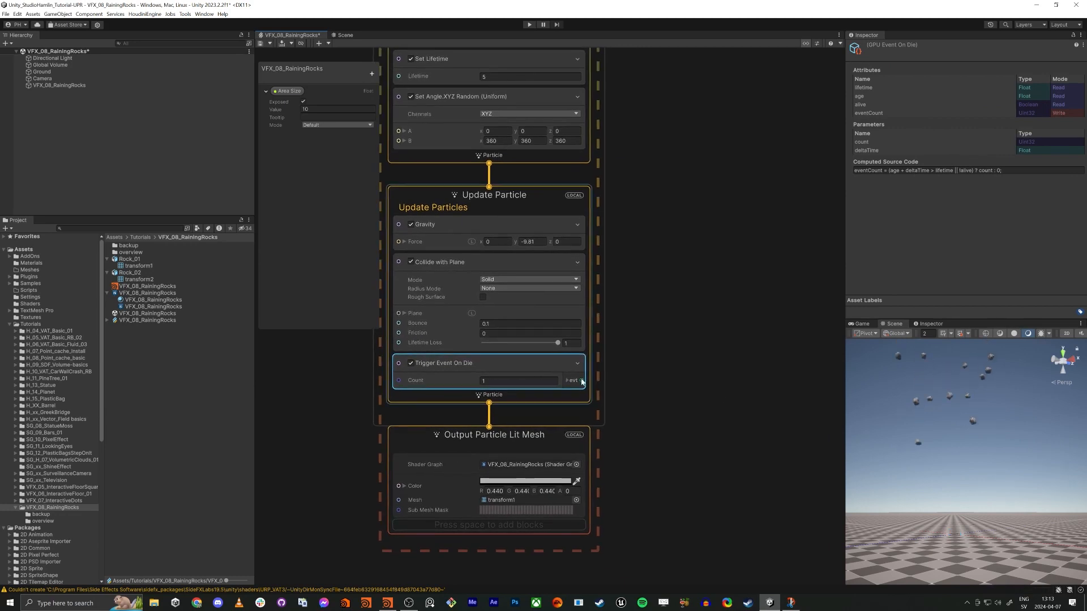
pyautogui.moveTo(609, 371); pyautogui.dragTo(739, 357)
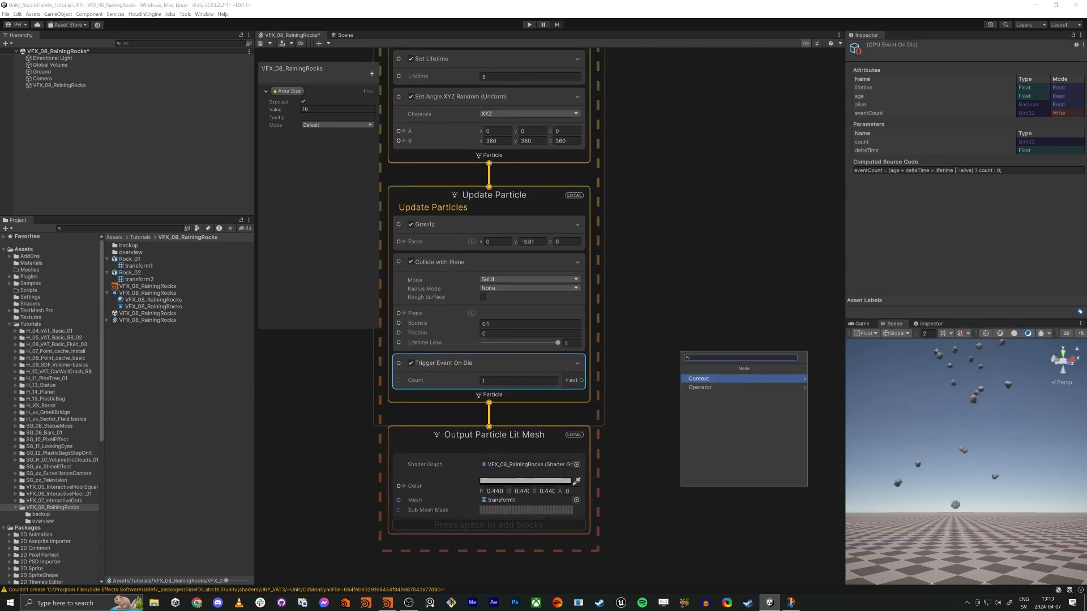
pyautogui.moveTo(764, 283); pyautogui.dragTo(647, 223, button='middle')
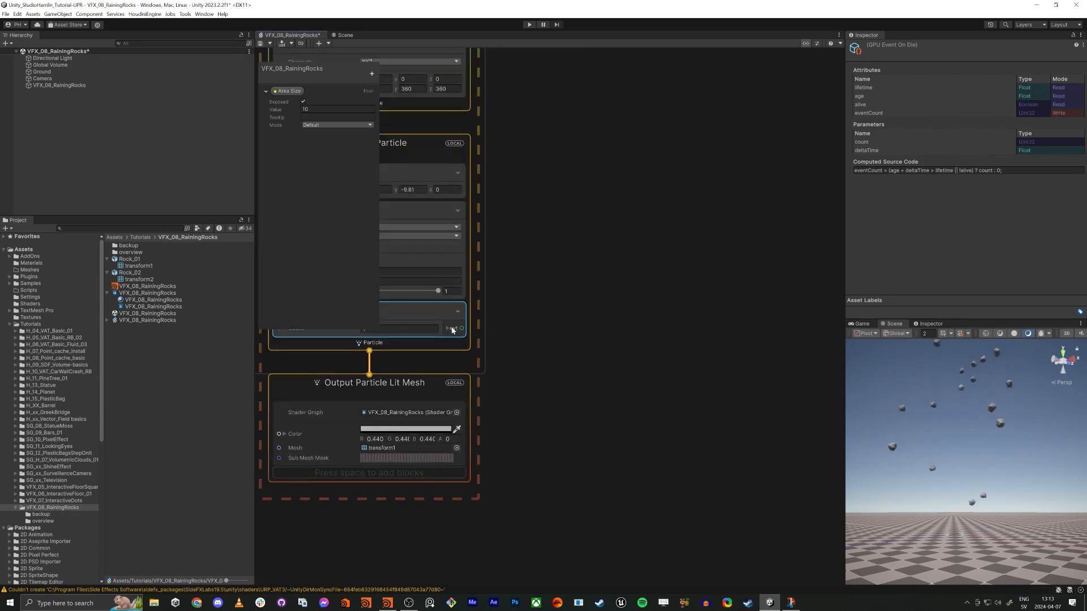
pyautogui.moveTo(453, 331); pyautogui.dragTo(580, 331, button='middle')
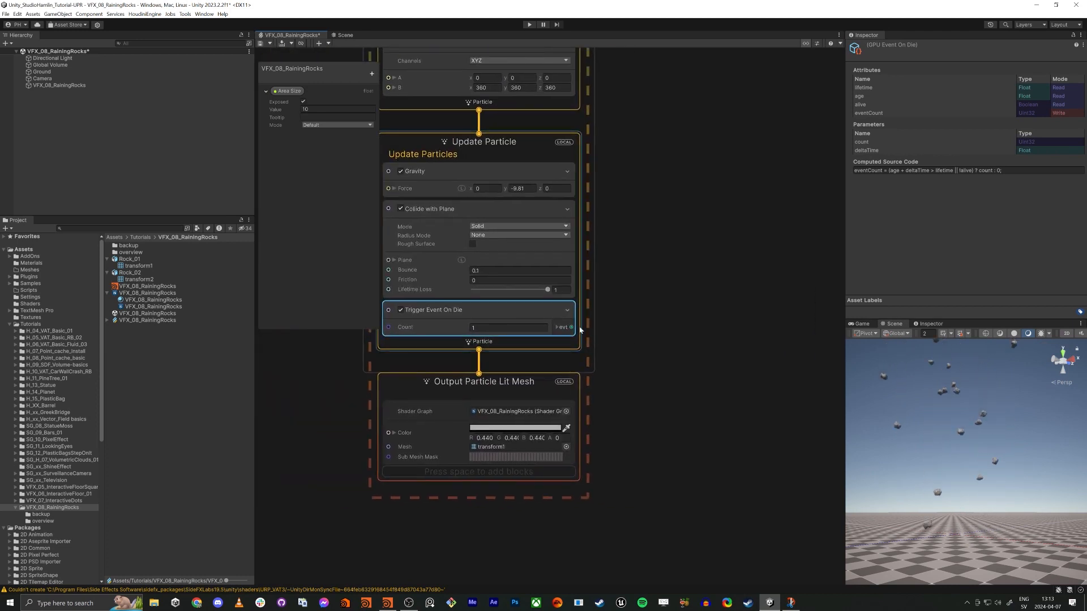
# Step: Create a GPUEvent context from the event output of Trigger Event On Die and place it beside the rock system
pyautogui.moveTo(571, 327); pyautogui.dragTo(706, 315)
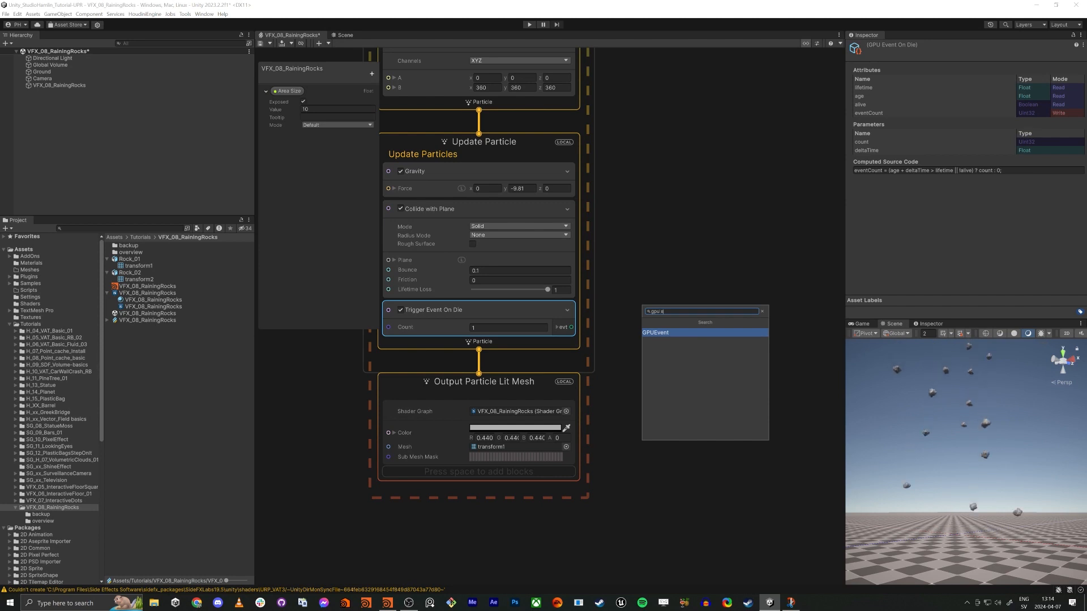
pyautogui.write('gpu e')
pyautogui.press('Return')
pyautogui.moveTo(735, 394); pyautogui.dragTo(592, 274, button='middle')
pyautogui.moveTo(642, 233); pyautogui.dragTo(654, 328)
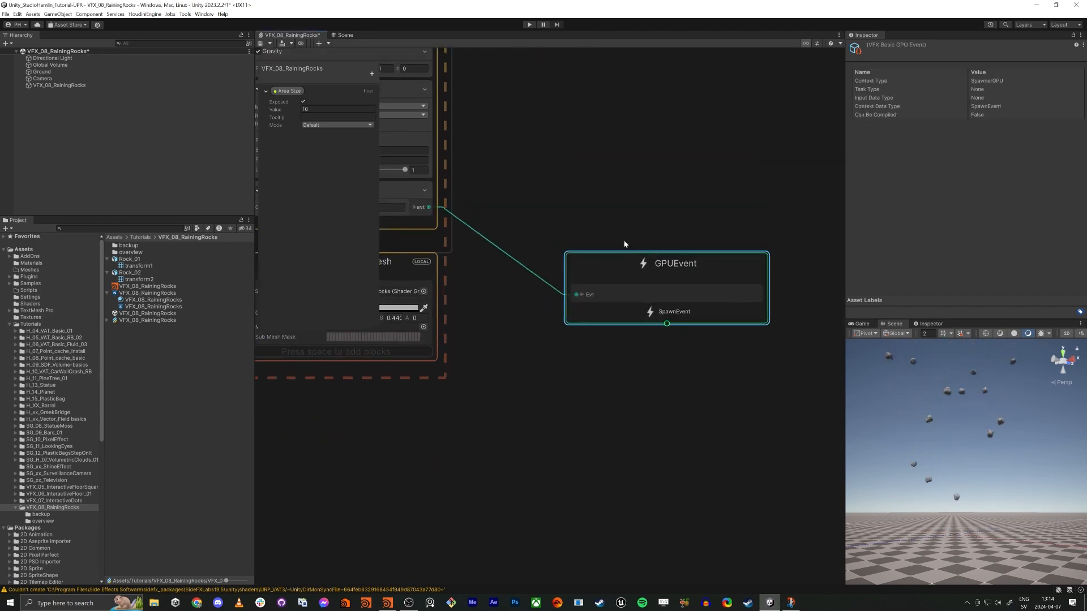
pyautogui.moveTo(689, 268); pyautogui.dragTo(733, 168)
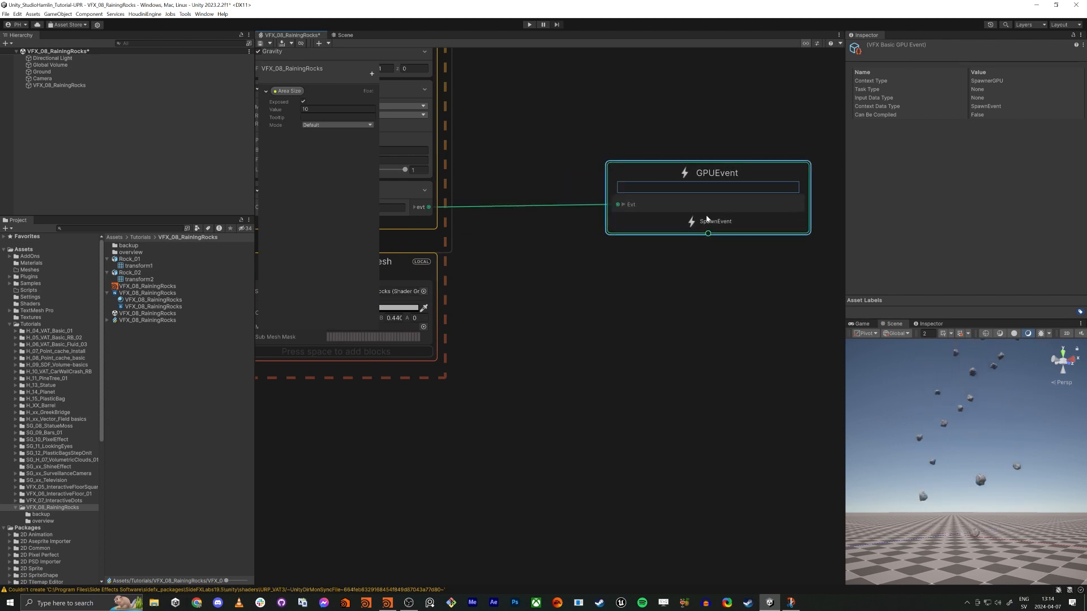
# Step: Create an Initialize Particle context fed by the GPUEvent's SpawnEvent output
pyautogui.moveTo(708, 233); pyautogui.dragTo(704, 298)
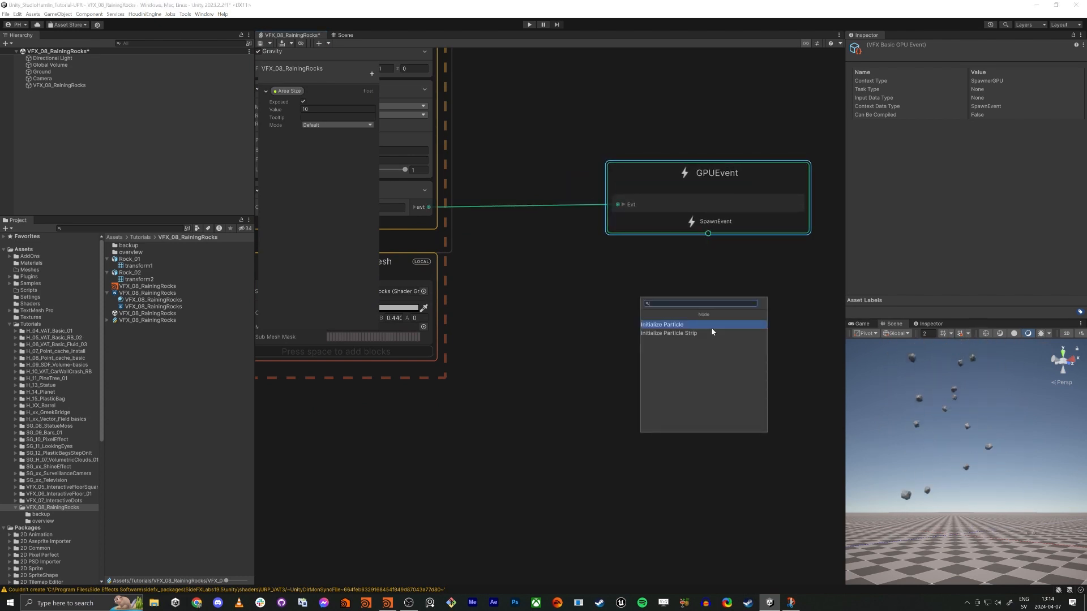
pyautogui.write('Inst')
pyautogui.press('BackSpace')
pyautogui.press('BackSpace')
pyautogui.press('BackSpace')
pyautogui.press('BackSpace')
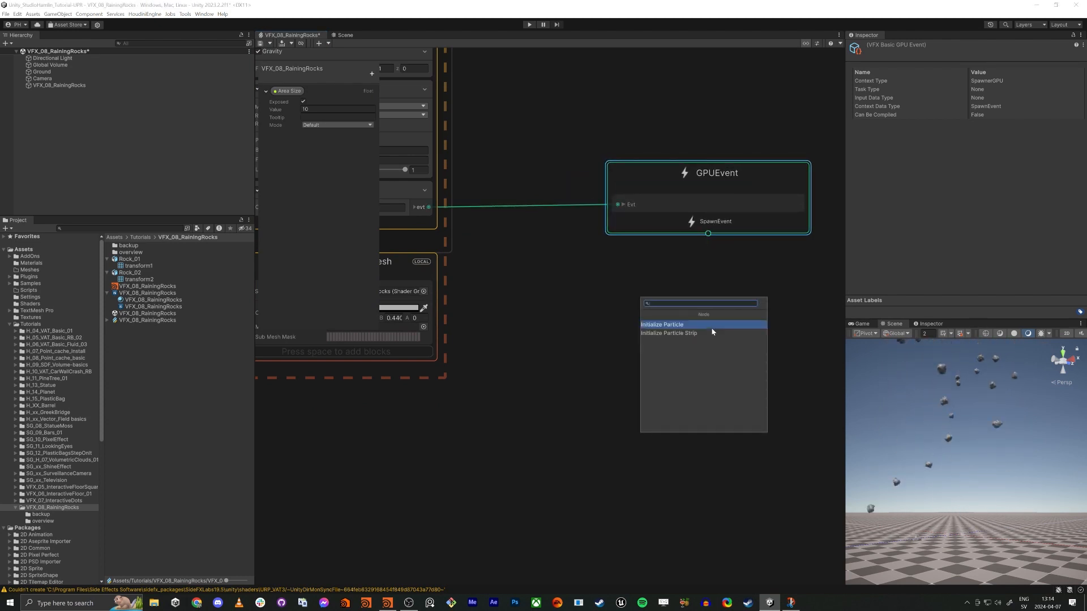
pyautogui.press('Return')
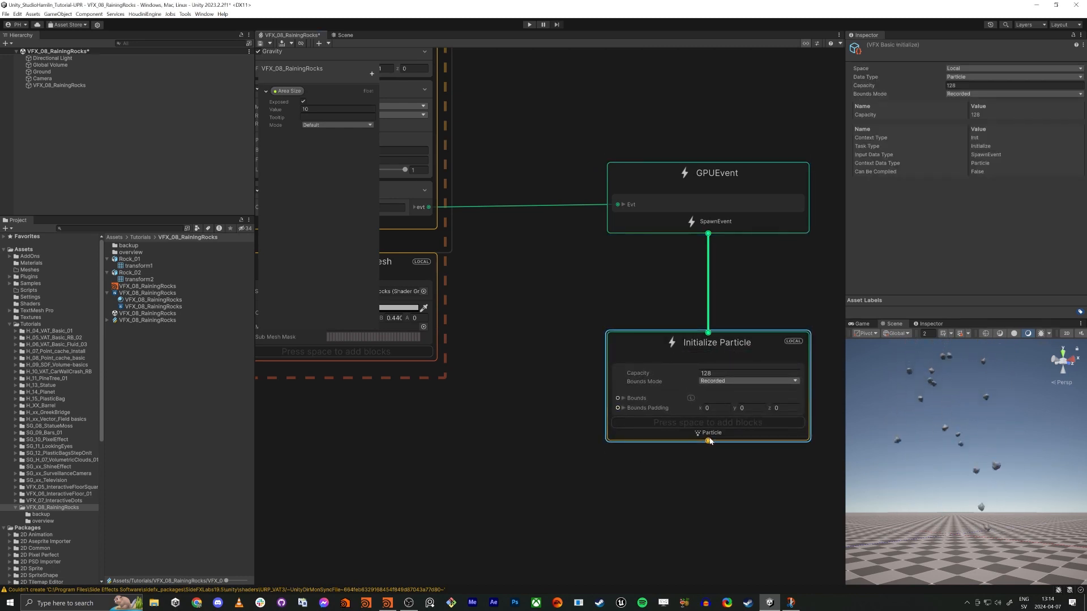
# Step: Add an Inherit Source Position (Set) block to the Initialize Particle context under the GPUEvent
pyautogui.press('space')
pyautogui.write('inh')
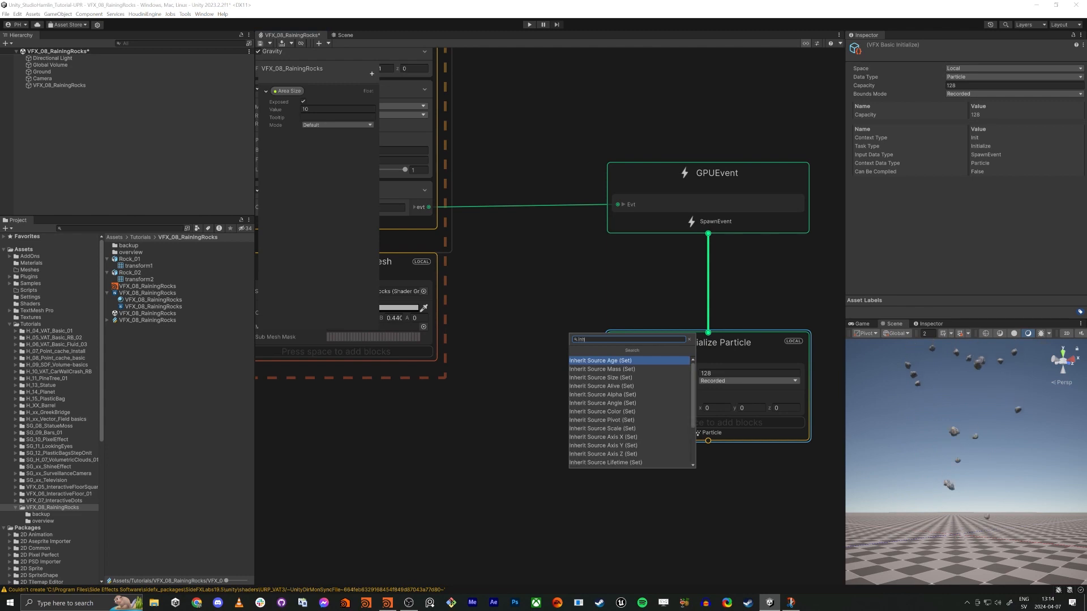
pyautogui.write('erit pos')
pyautogui.press('Return')
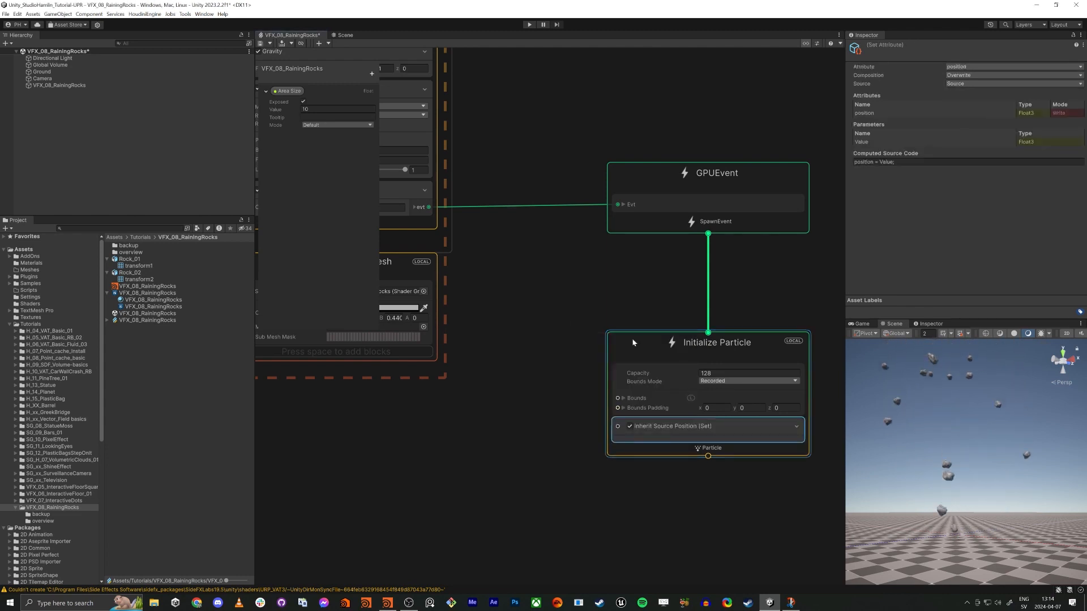
pyautogui.moveTo(613, 495); pyautogui.dragTo(579, 306, button='middle')
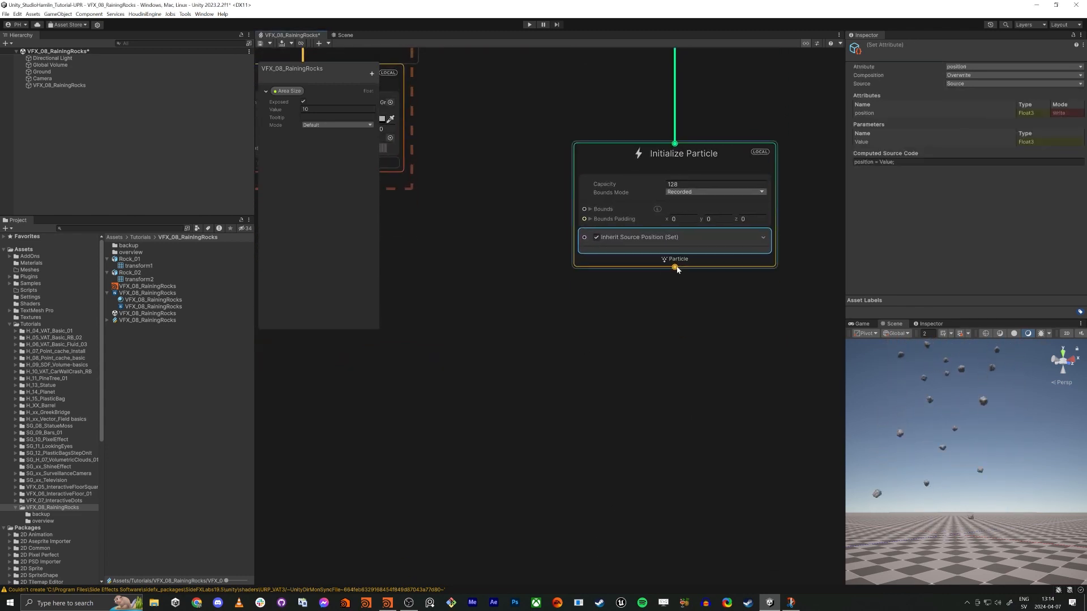
pyautogui.moveTo(681, 369); pyautogui.dragTo(672, 403)
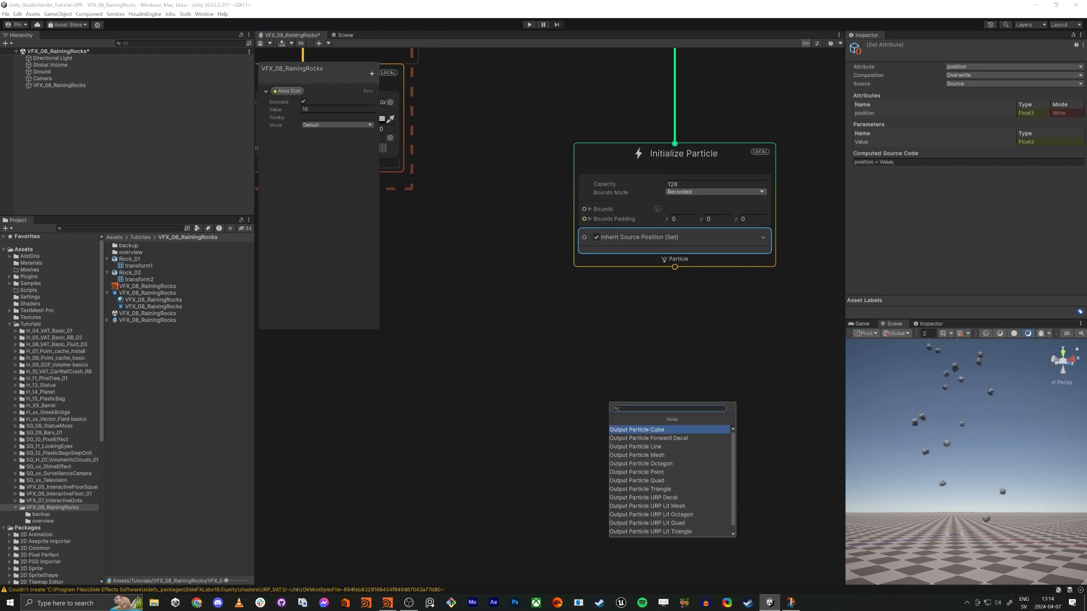
pyautogui.click(613, 314)
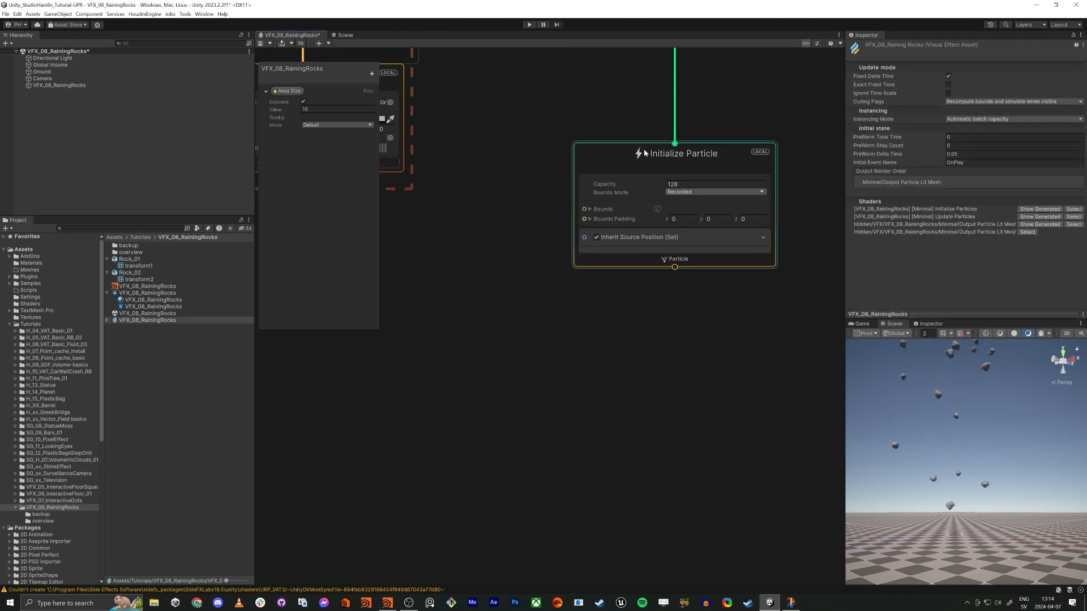
pyautogui.click(619, 155)
pyautogui.press('space')
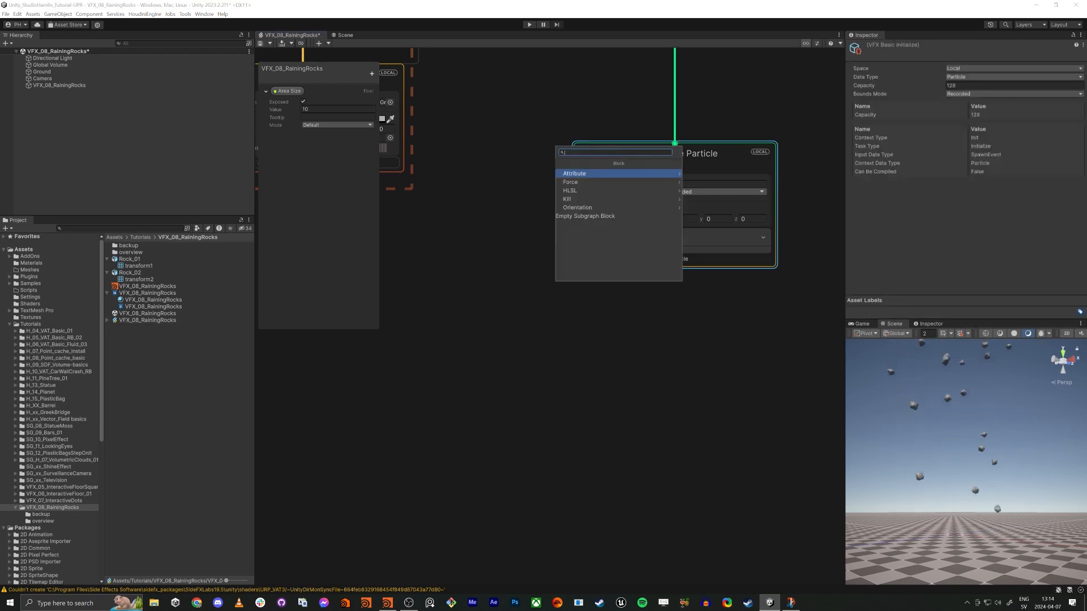
pyautogui.click(572, 342)
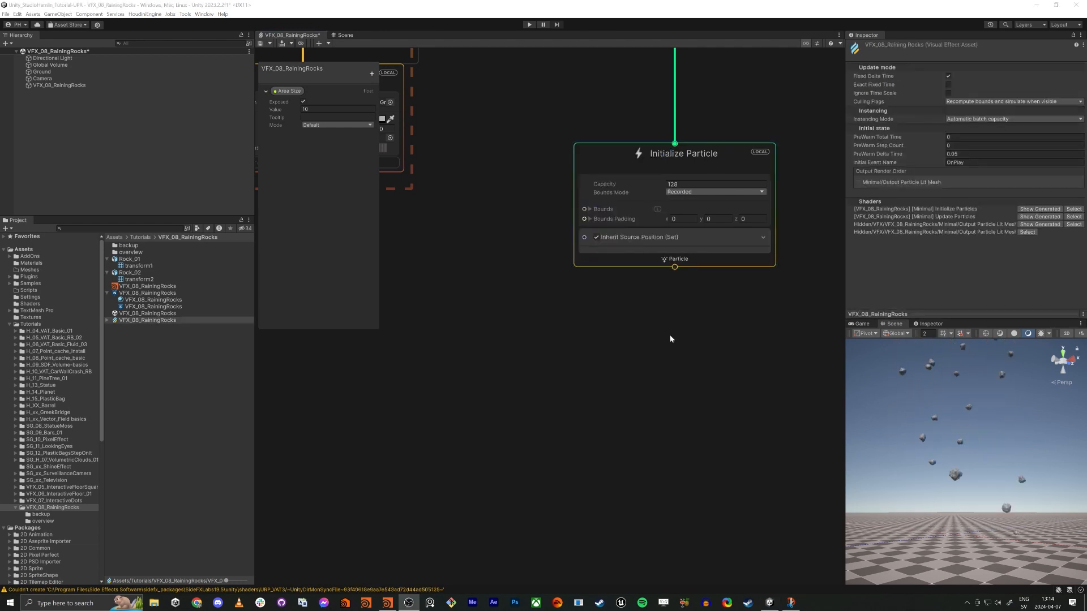
# Step: Add a Set Velocity Random (Uniform) block below Inherit Source Position in the event-driven Initialize Particle context
pyautogui.click(595, 151)
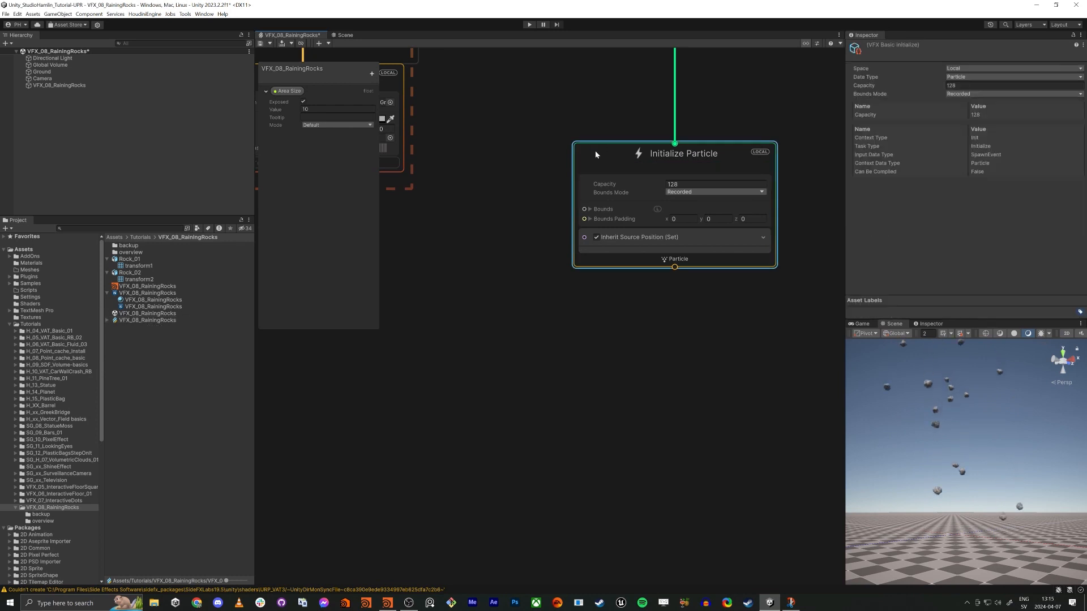
pyautogui.press('space')
pyautogui.write('set')
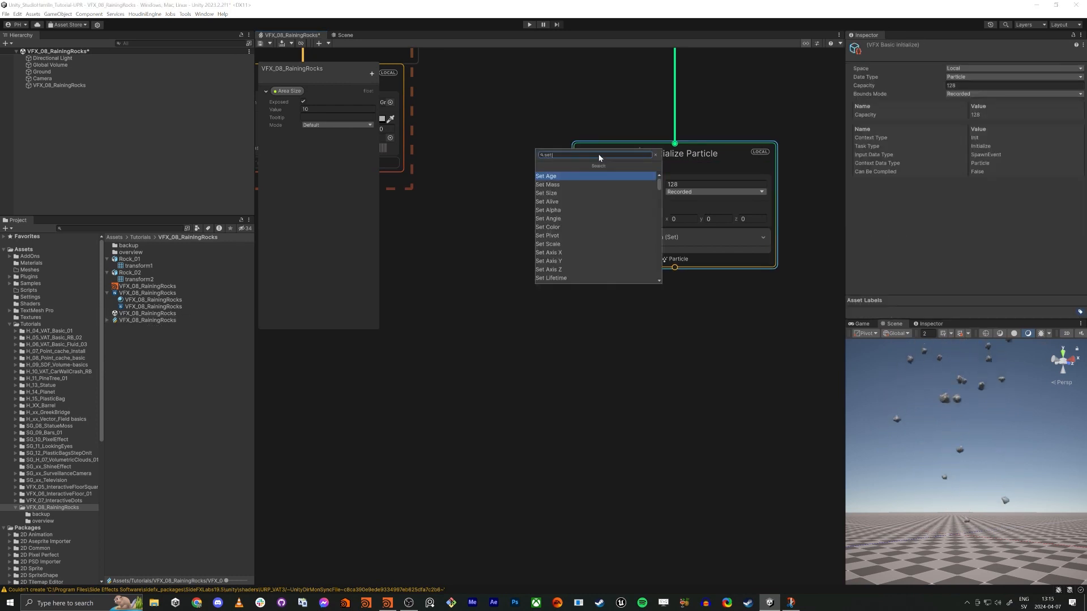
pyautogui.write(' velo')
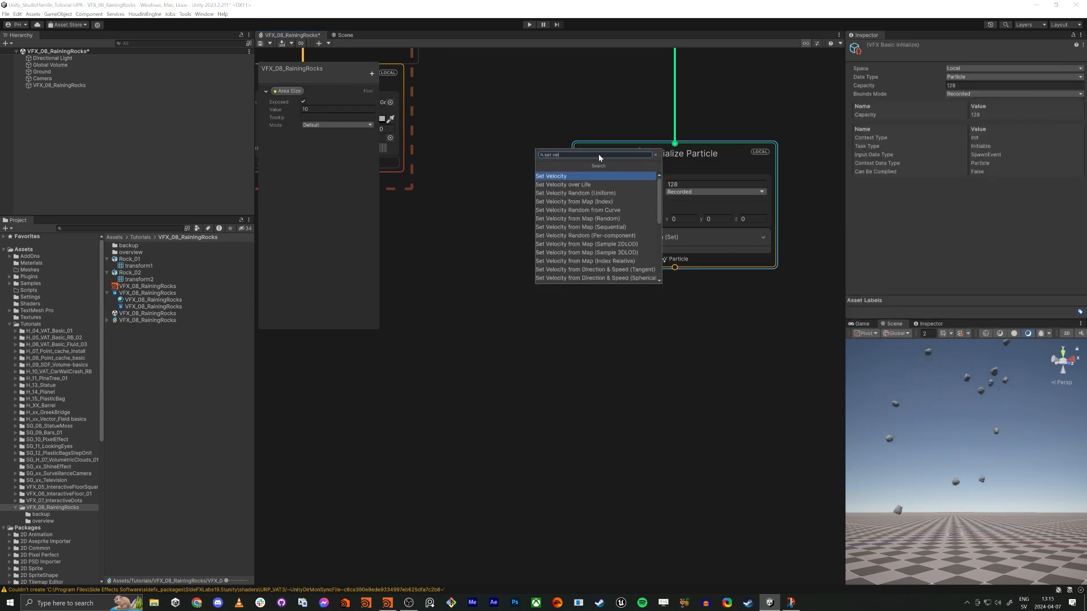
pyautogui.press('Down')
pyautogui.press('Down')
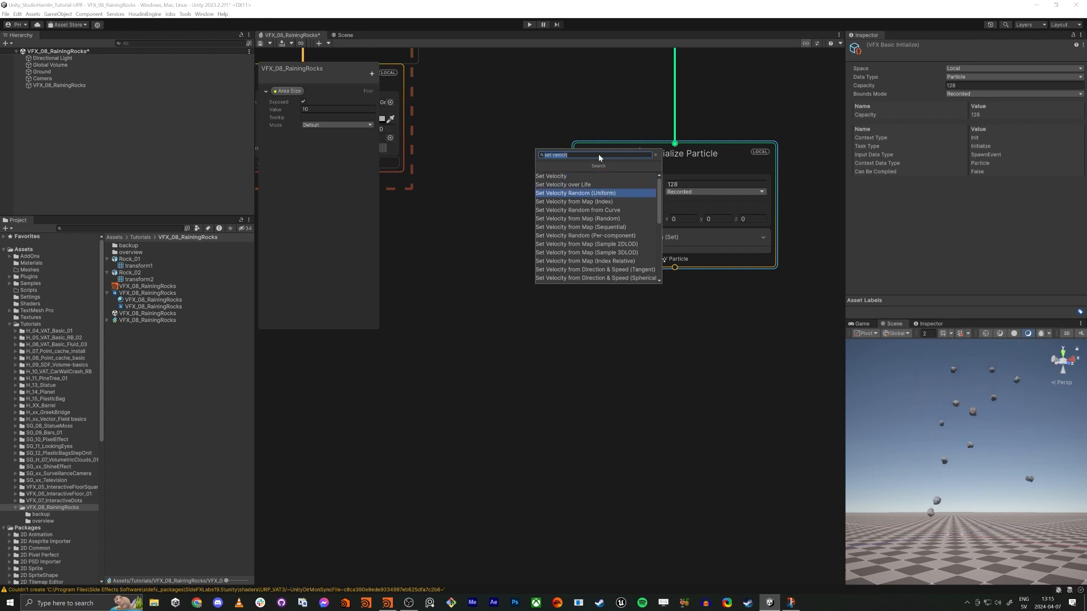
pyautogui.press('Return')
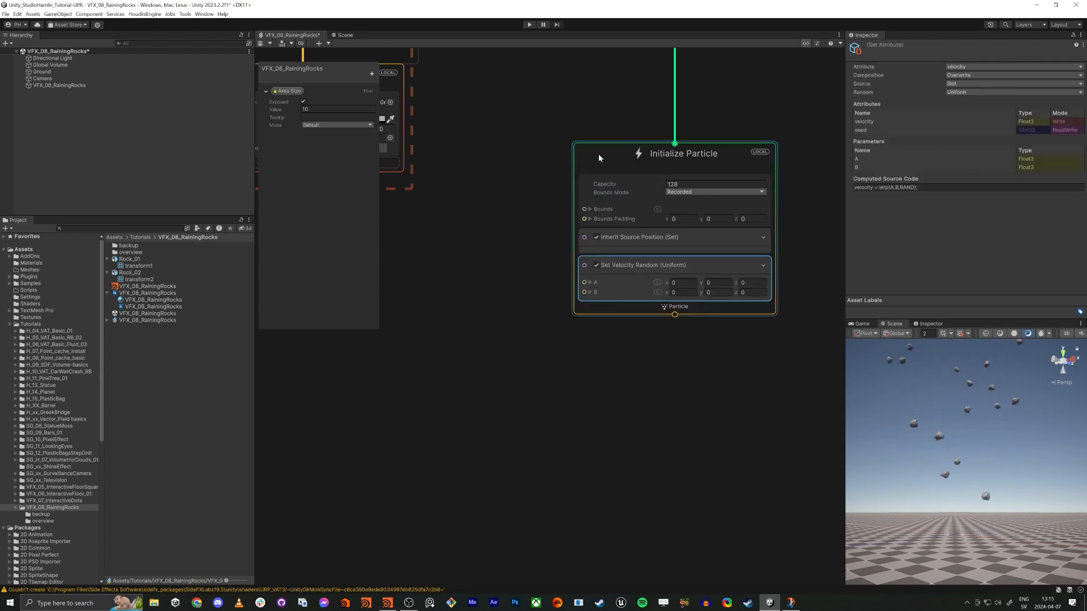
# Step: Set the Random mode of the Set Velocity Random block to Per Component
pyautogui.moveTo(663, 380); pyautogui.dragTo(633, 381, button='middle')
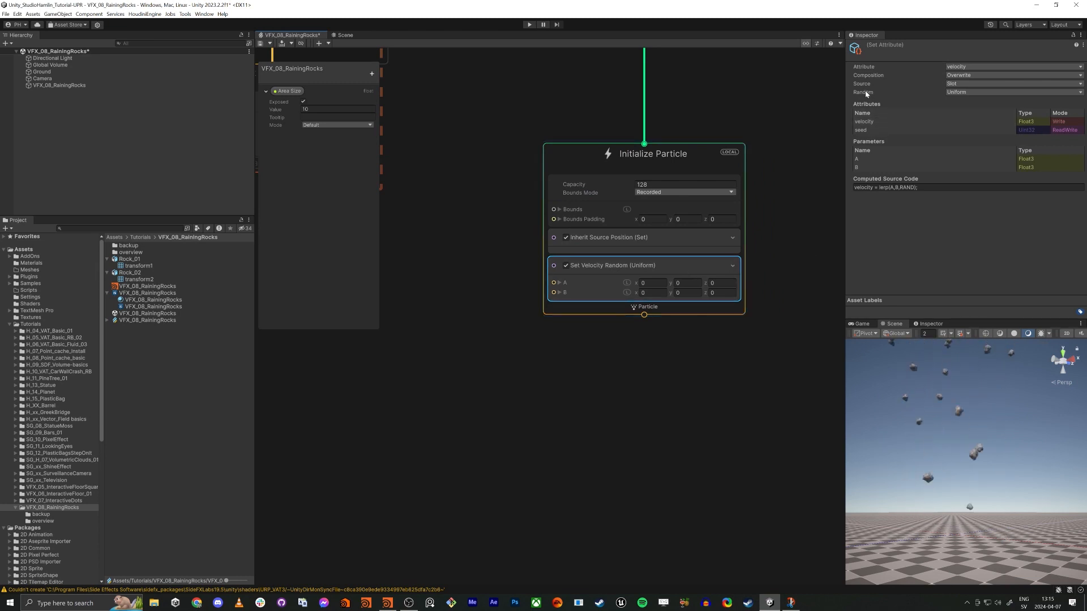
pyautogui.click(960, 92)
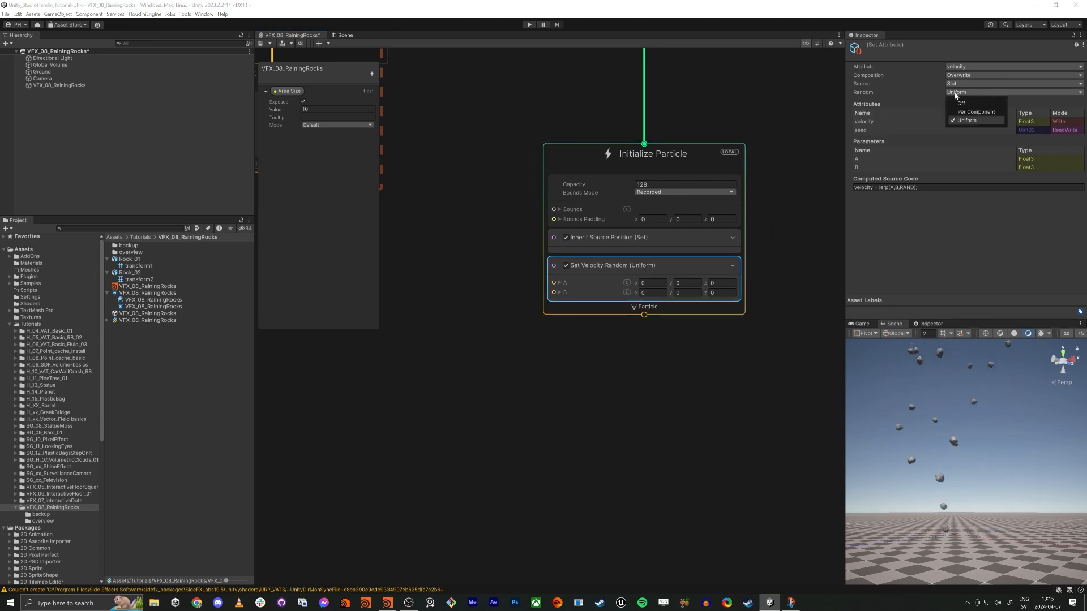
pyautogui.click(984, 112)
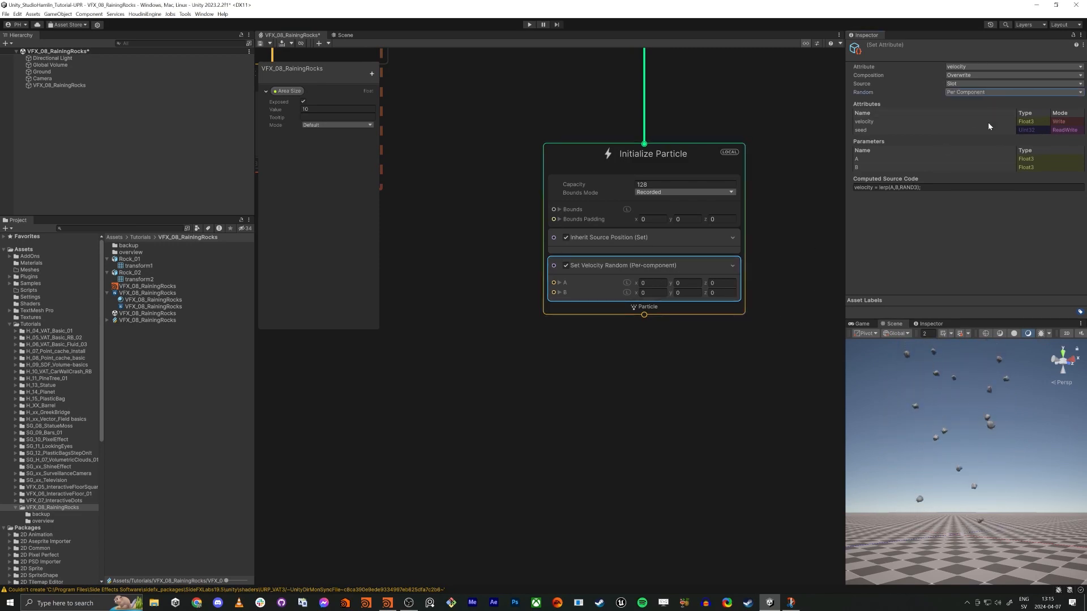
# Step: Set the per-component random velocity range to A = (-1, 1, -1) and B = (1, 1, 1)
pyautogui.click(650, 283)
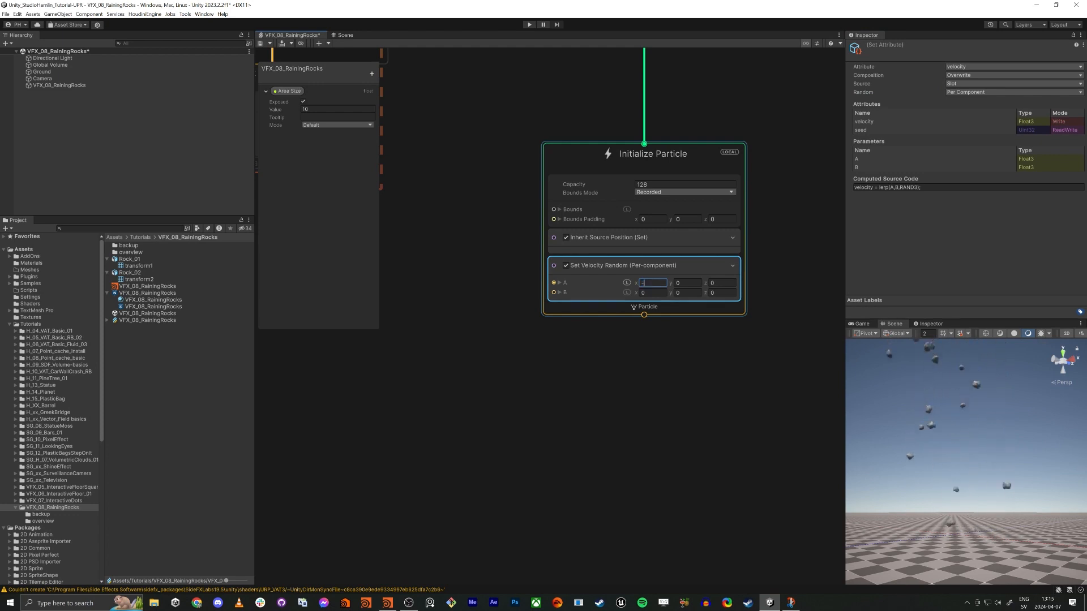
pyautogui.click(645, 293)
pyautogui.write('1')
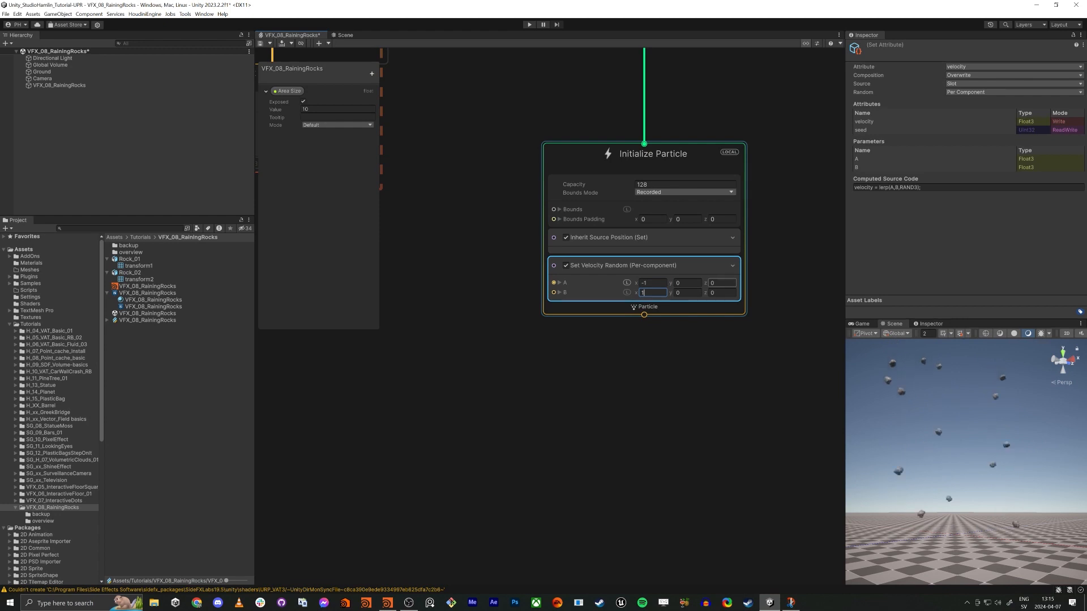
pyautogui.click(722, 283)
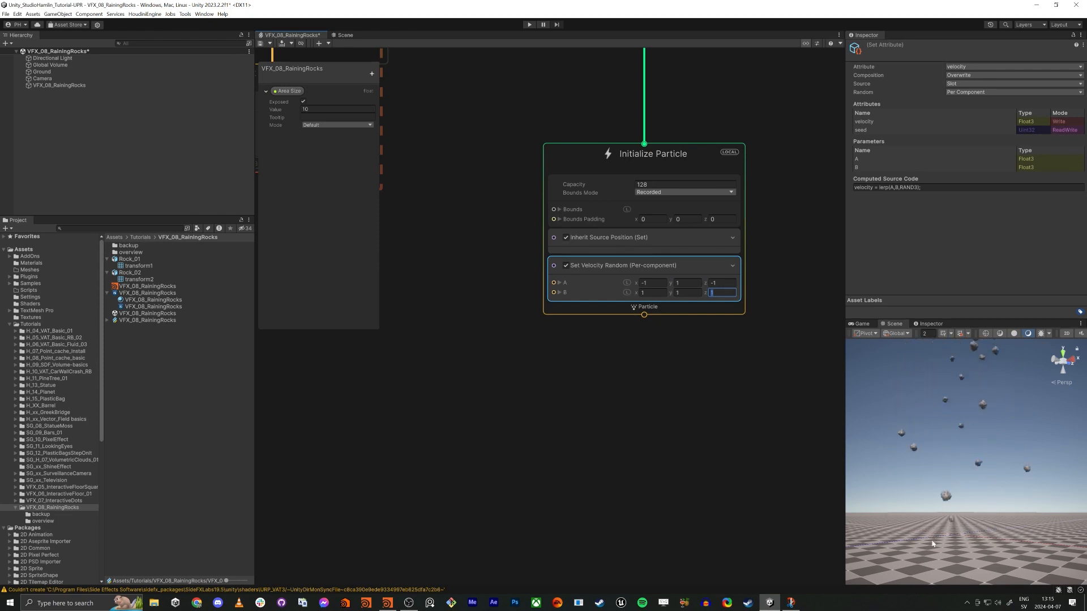
pyautogui.keyDown('alt'); pyautogui.moveTo(922, 518); pyautogui.dragTo(956, 510); pyautogui.keyUp('alt')
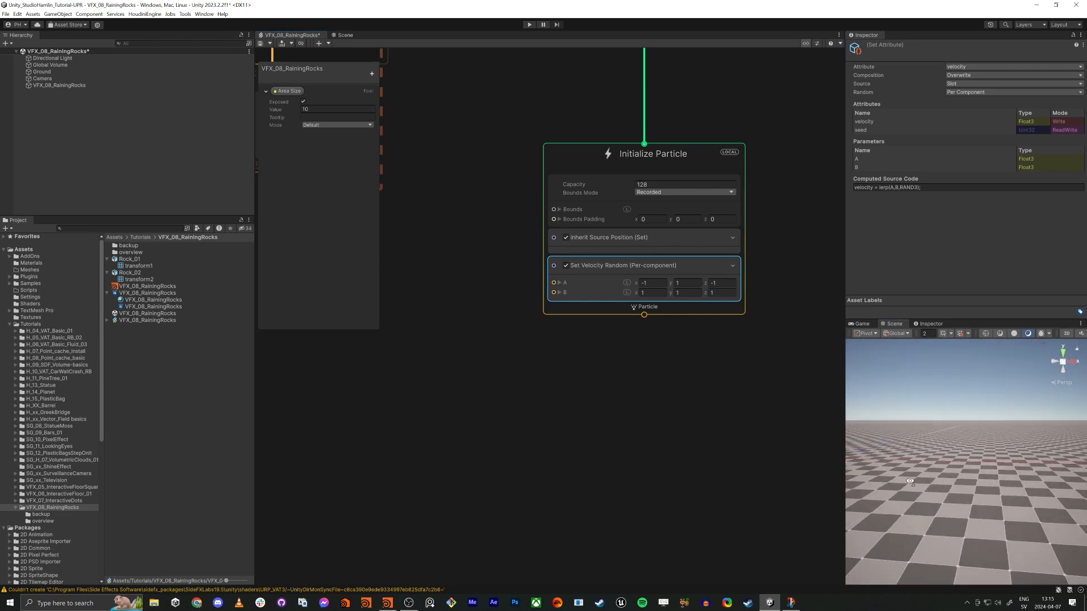
pyautogui.keyDown('alt'); pyautogui.moveTo(910, 481); pyautogui.dragTo(999, 451); pyautogui.keyUp('alt')
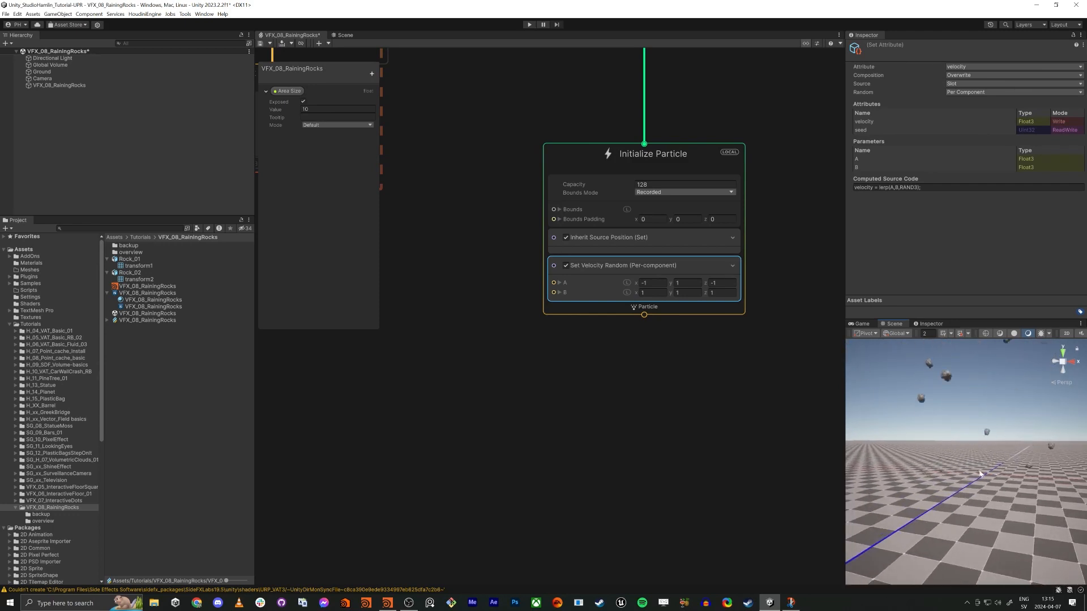
# Step: Add a Set Velocity block below the random velocity block in the event-driven Initialize Particle context
pyautogui.click(637, 372)
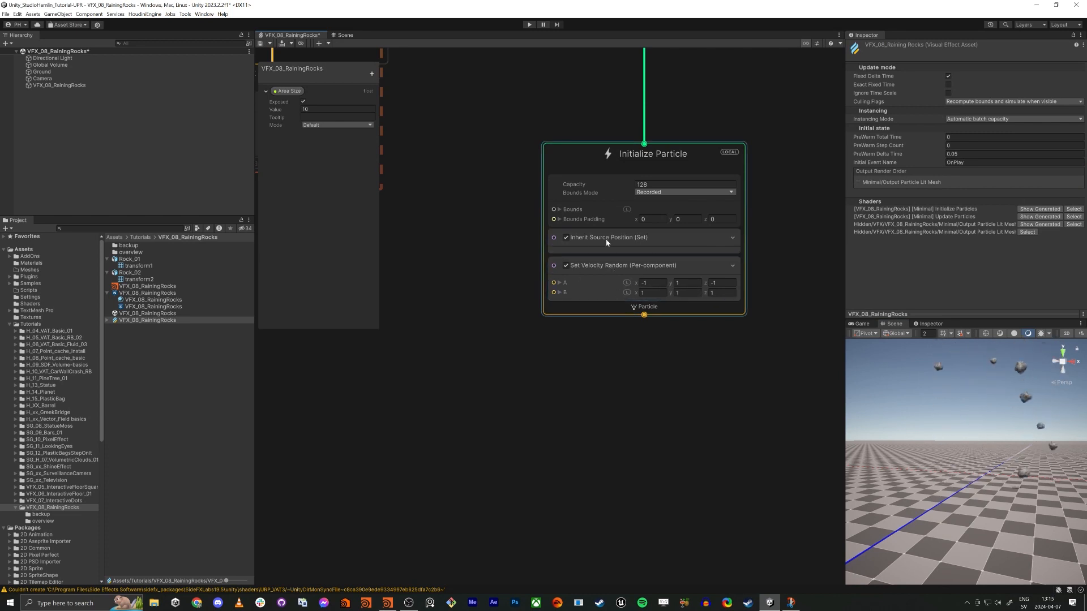
pyautogui.click(578, 155)
pyautogui.press('space')
pyautogui.write('set s')
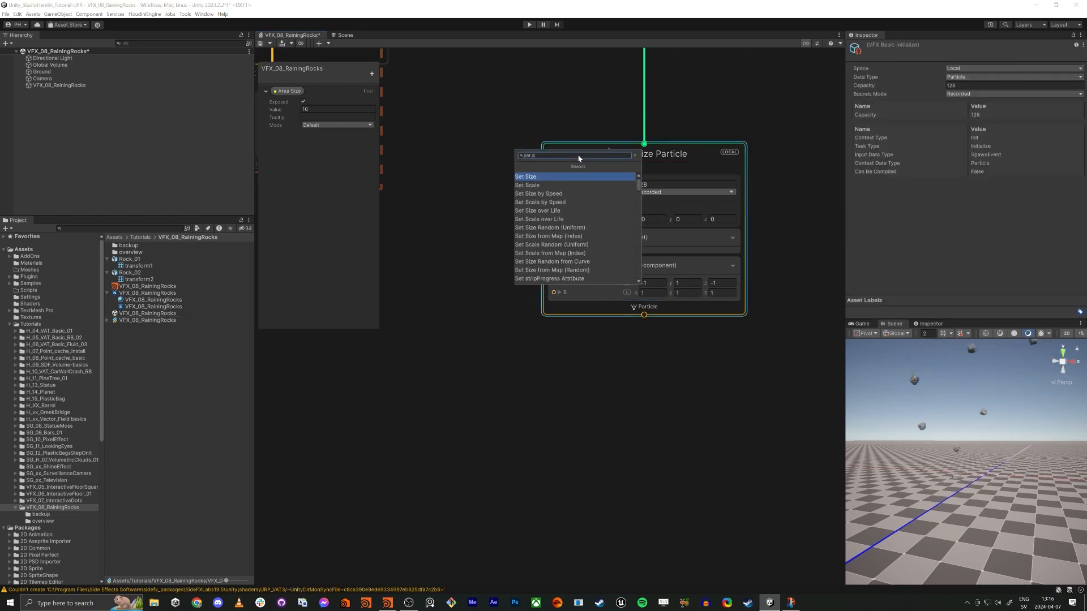
pyautogui.press('BackSpace')
pyautogui.write('veloc')
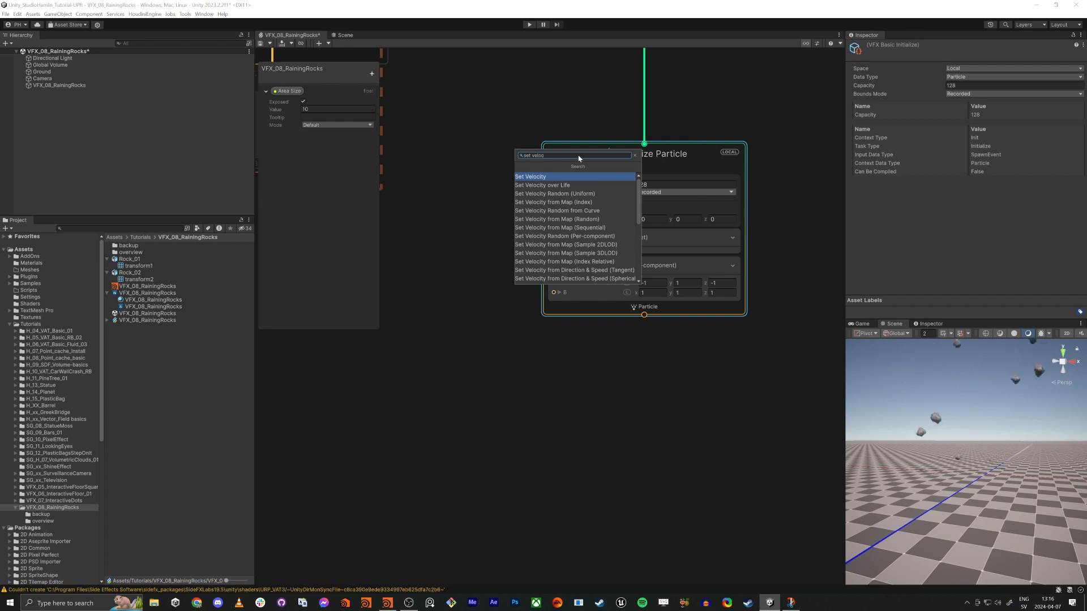
pyautogui.press('Return')
# Step: Create a Get Attribute: velocity node in the empty area beside the event-driven Initialize Particle context
pyautogui.moveTo(576, 397); pyautogui.dragTo(691, 414, button='middle')
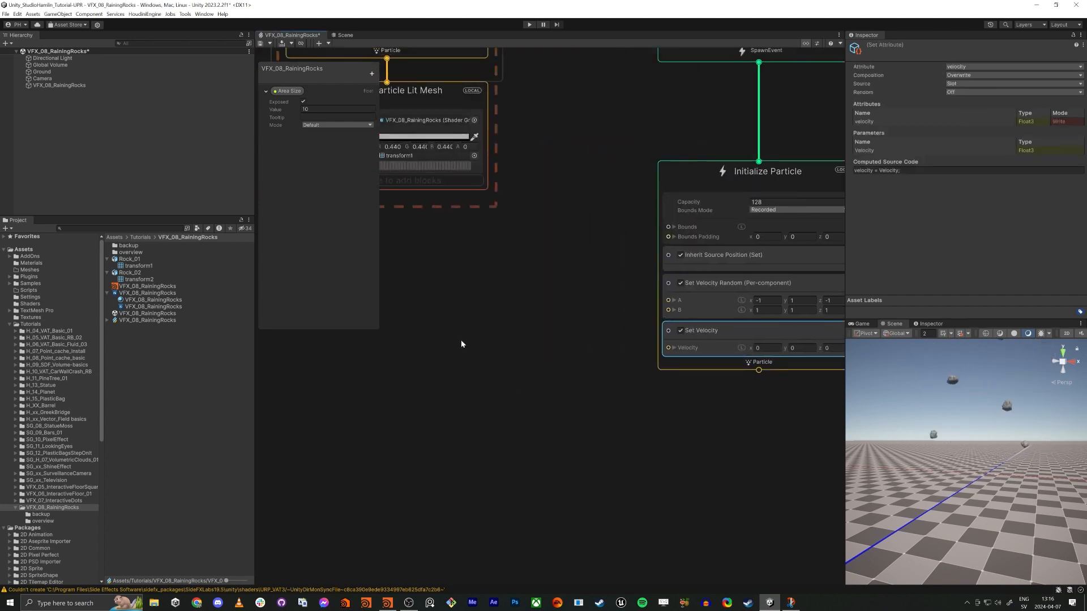
pyautogui.click(460, 341)
pyautogui.press('space')
pyautogui.write('get vec')
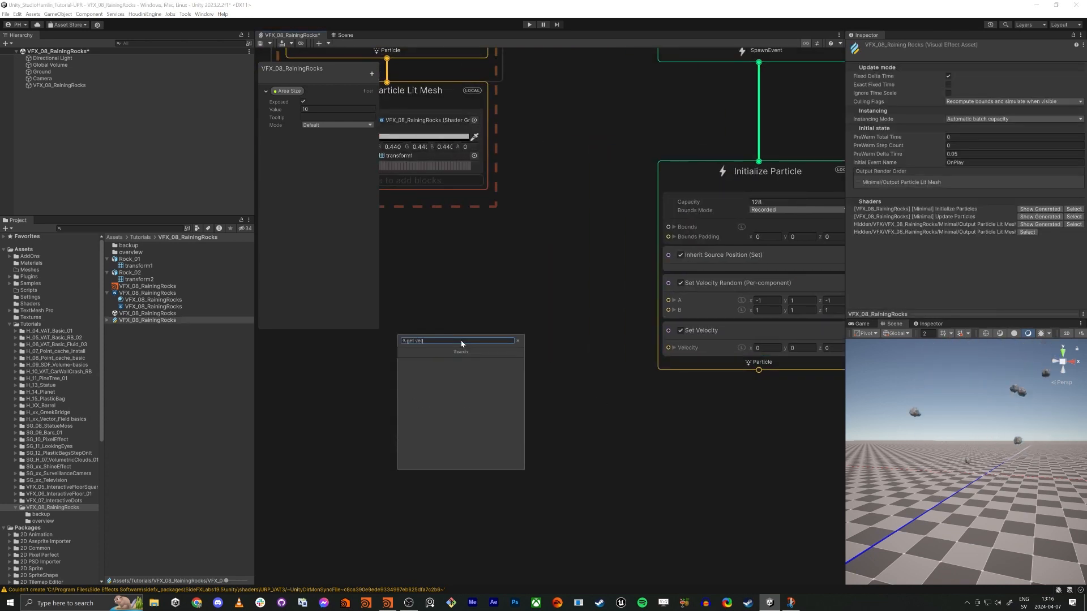
pyautogui.press('BackSpace')
pyautogui.write('l')
pyautogui.press('Return')
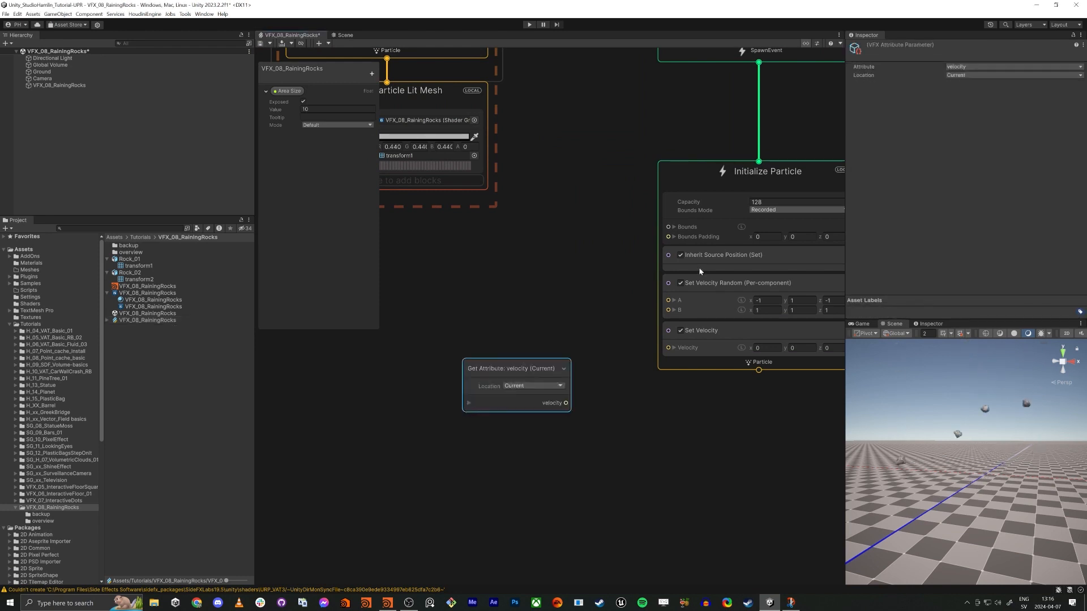
# Step: Feed the velocity attribute into a new Multiply node and connect its output to the Set Velocity block's Velocity input
pyautogui.moveTo(550, 386)
pyautogui.mouseDown()
pyautogui.moveTo(478, 355)
pyautogui.moveTo(558, 369)
pyautogui.mouseUp()
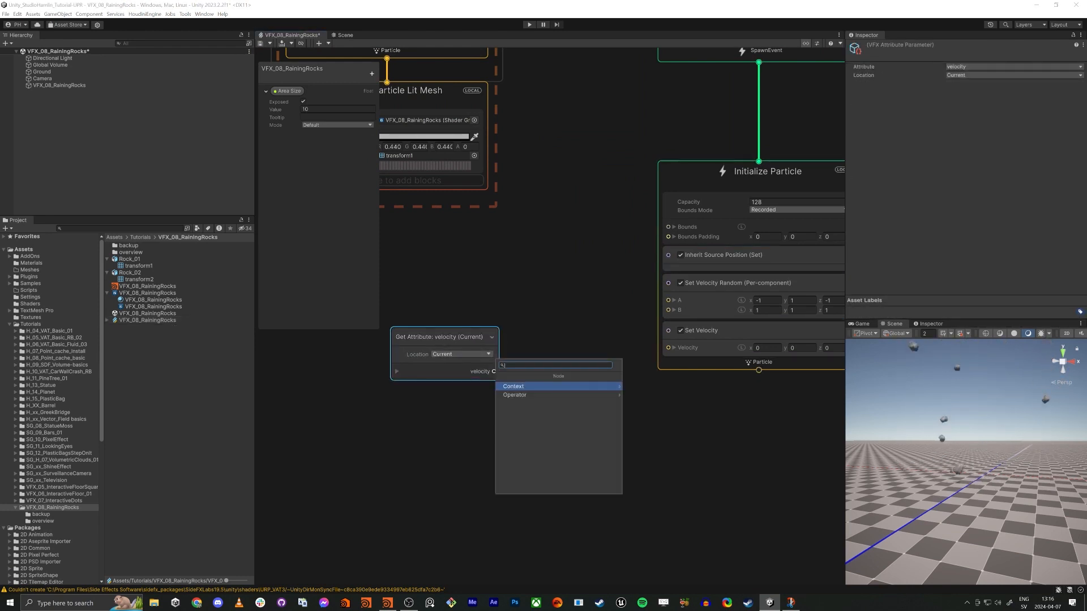
pyautogui.write('multi')
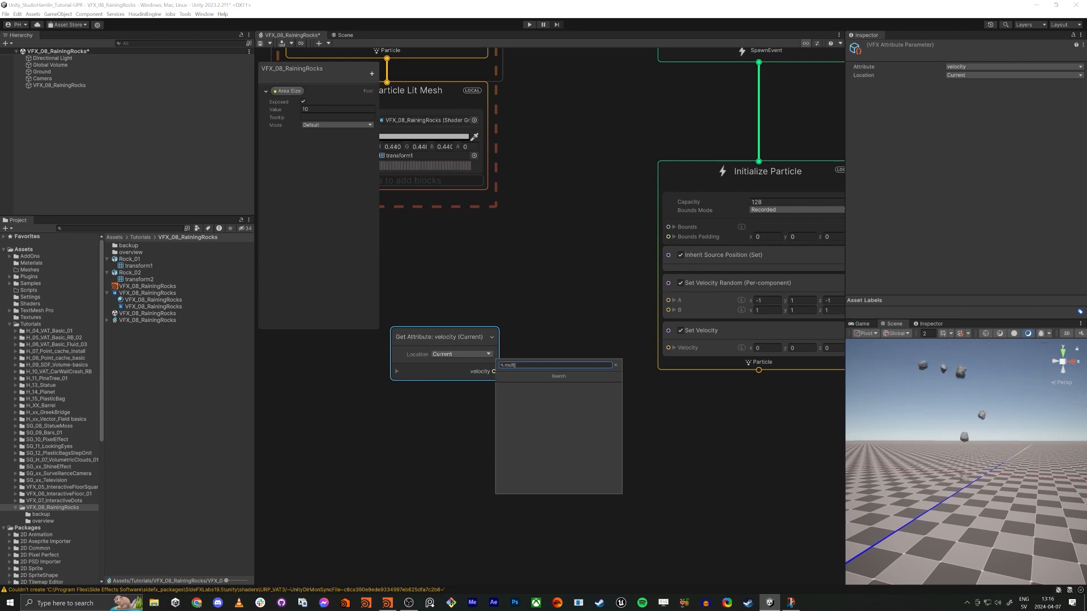
pyautogui.press('Return')
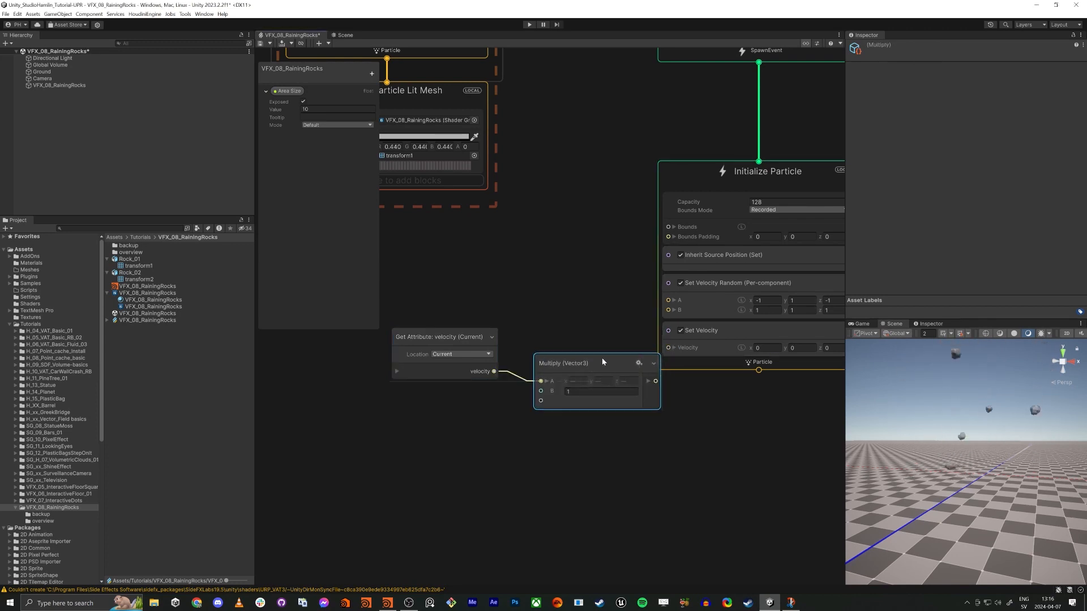
pyautogui.moveTo(602, 363); pyautogui.dragTo(582, 362)
pyautogui.moveTo(635, 381); pyautogui.dragTo(668, 348)
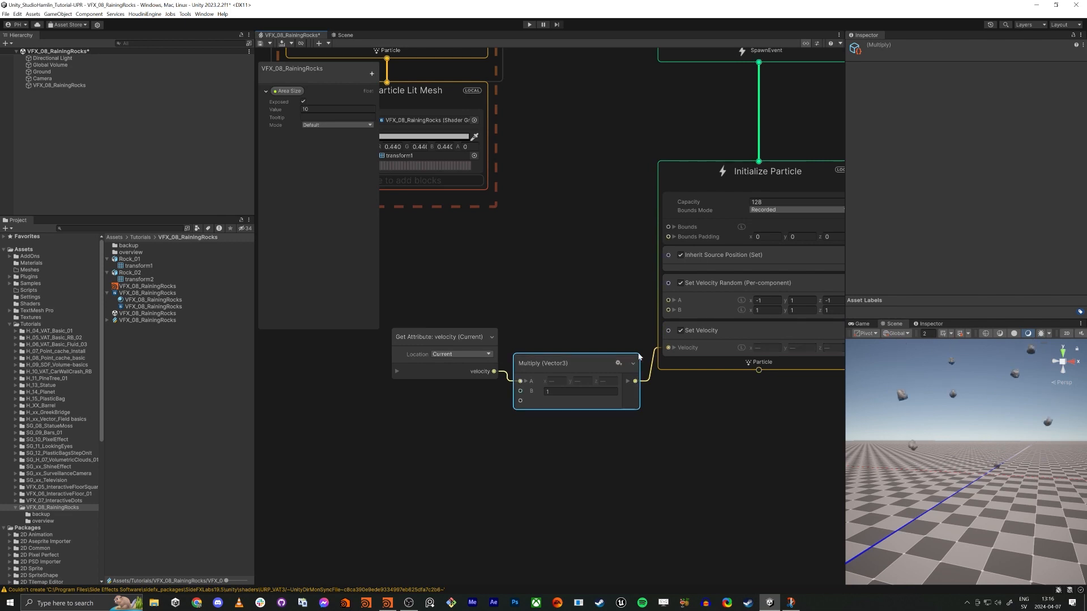
# Step: Move the event-driven Initialize Particle context and its velocity nodes further below the GPUEvent, and space the two nodes apart
pyautogui.scroll(-4, 558, 279)
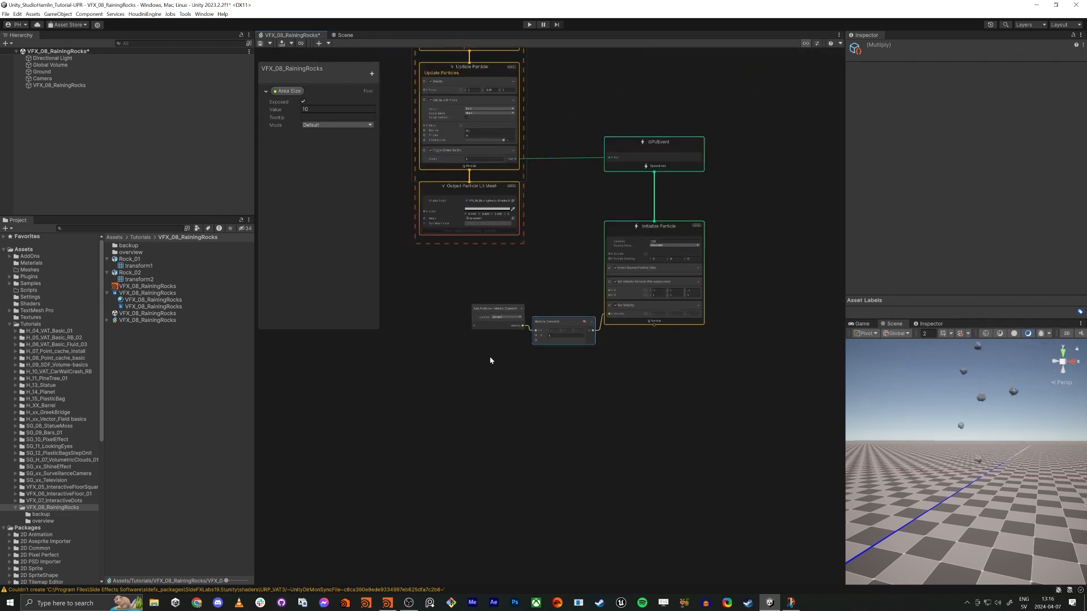
pyautogui.moveTo(490, 360); pyautogui.dragTo(628, 277)
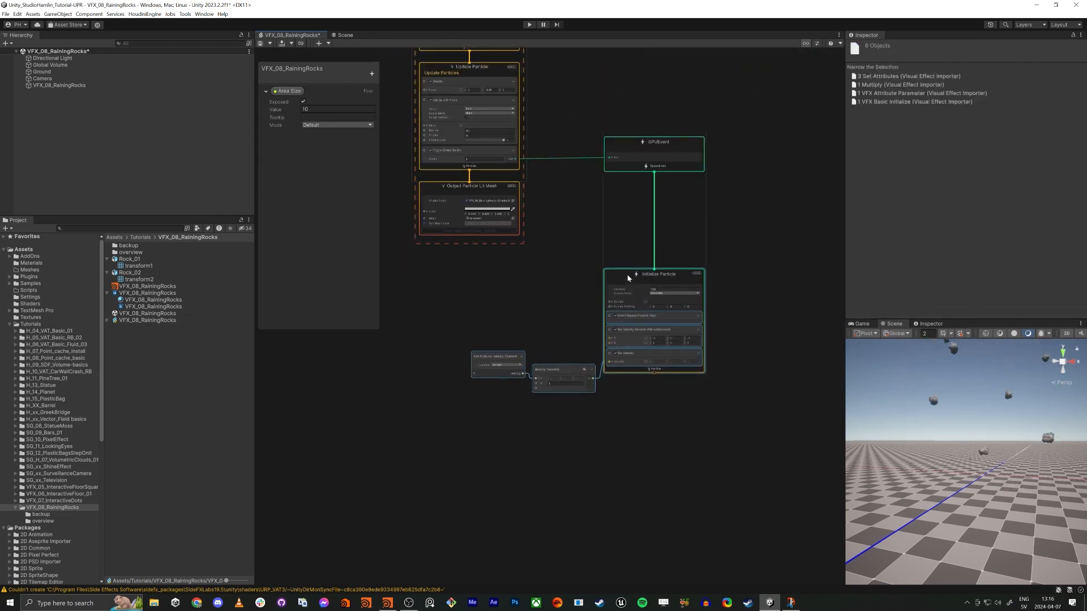
pyautogui.moveTo(507, 334); pyautogui.dragTo(528, 365)
pyautogui.click(496, 357)
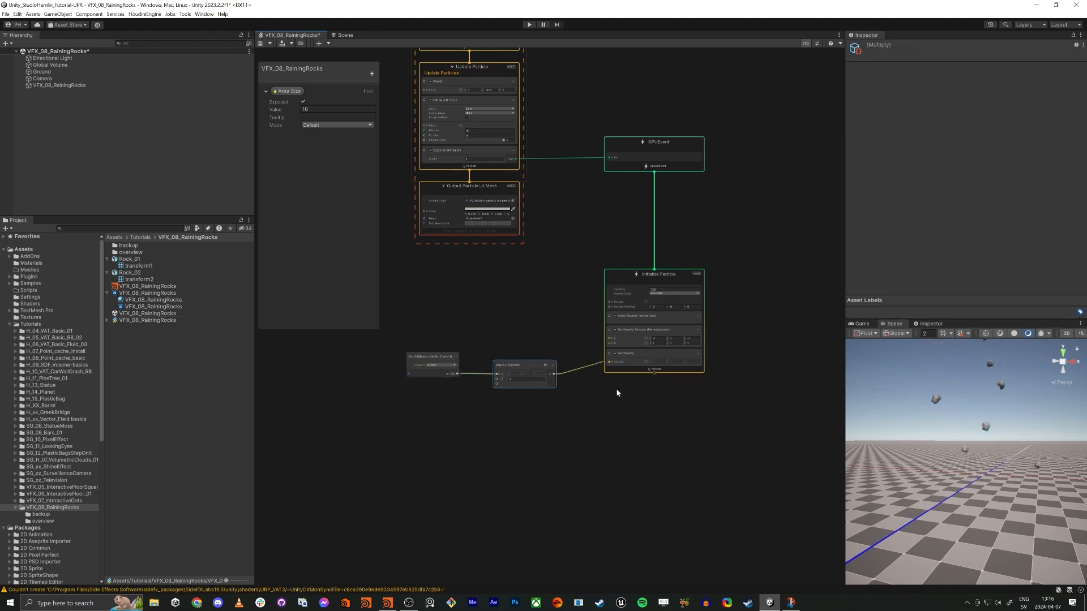
pyautogui.scroll(3, 506, 379)
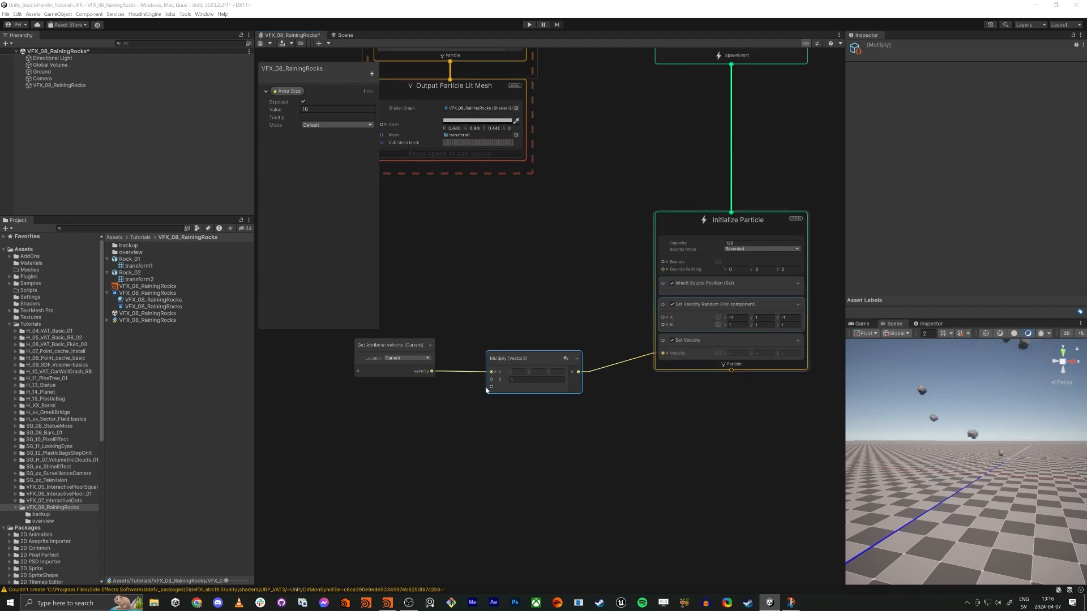
pyautogui.click(672, 220)
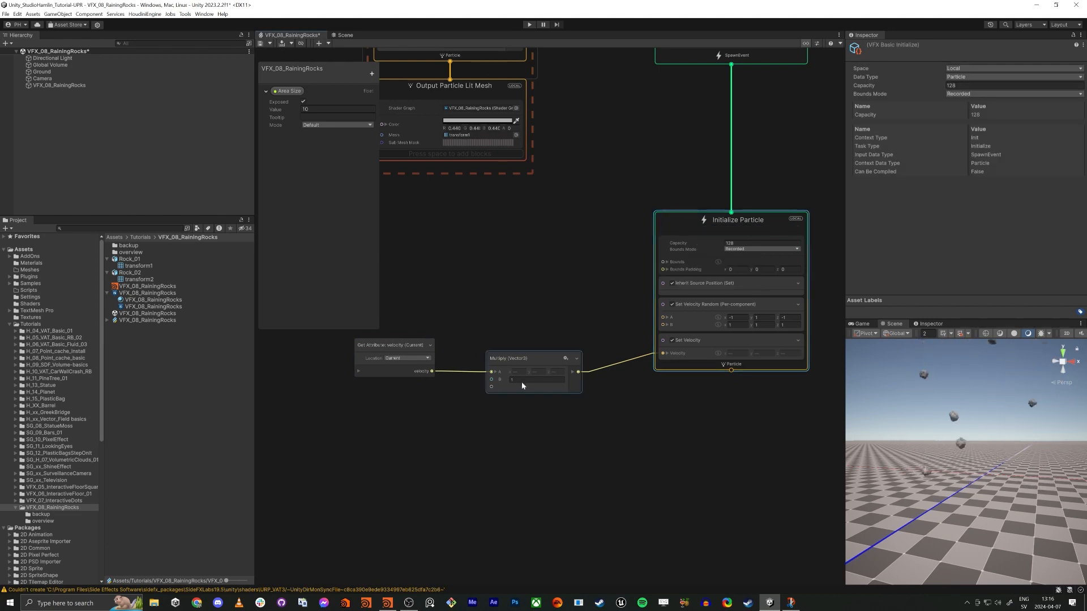
# Step: Change the Multiply node's B factor and reposition the event-driven Initialize Particle context level with the node
pyautogui.click(536, 380)
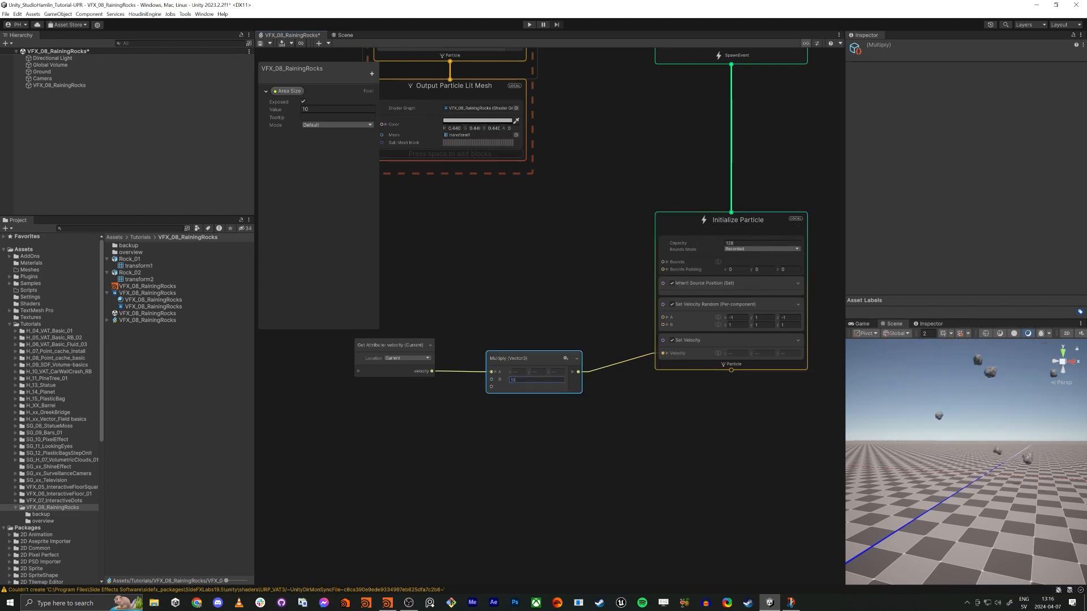
pyautogui.moveTo(608, 448); pyautogui.dragTo(575, 409, button='middle')
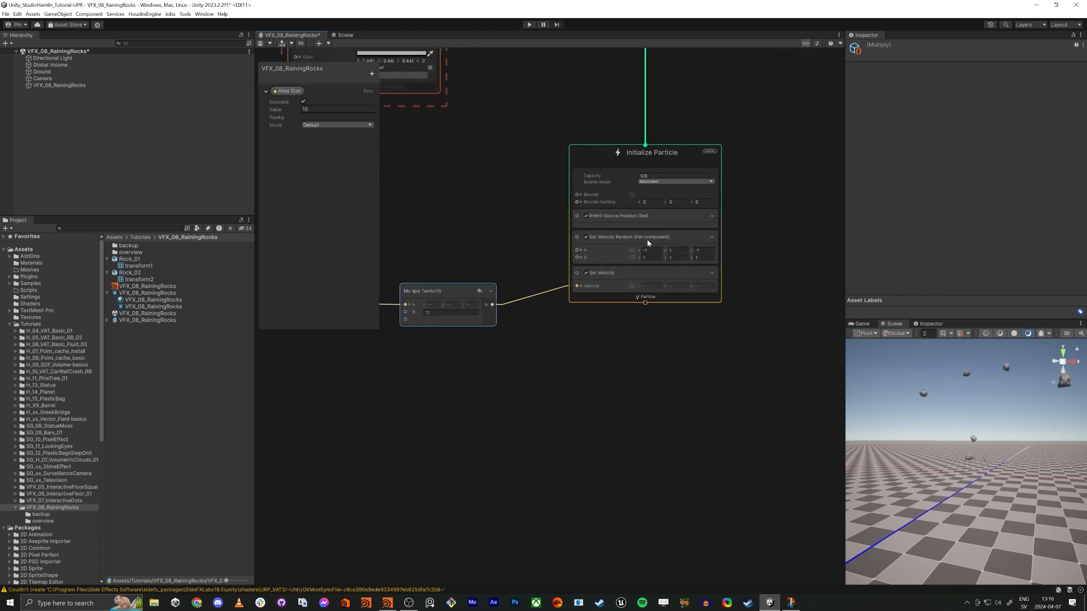
pyautogui.moveTo(648, 243); pyautogui.dragTo(662, 306)
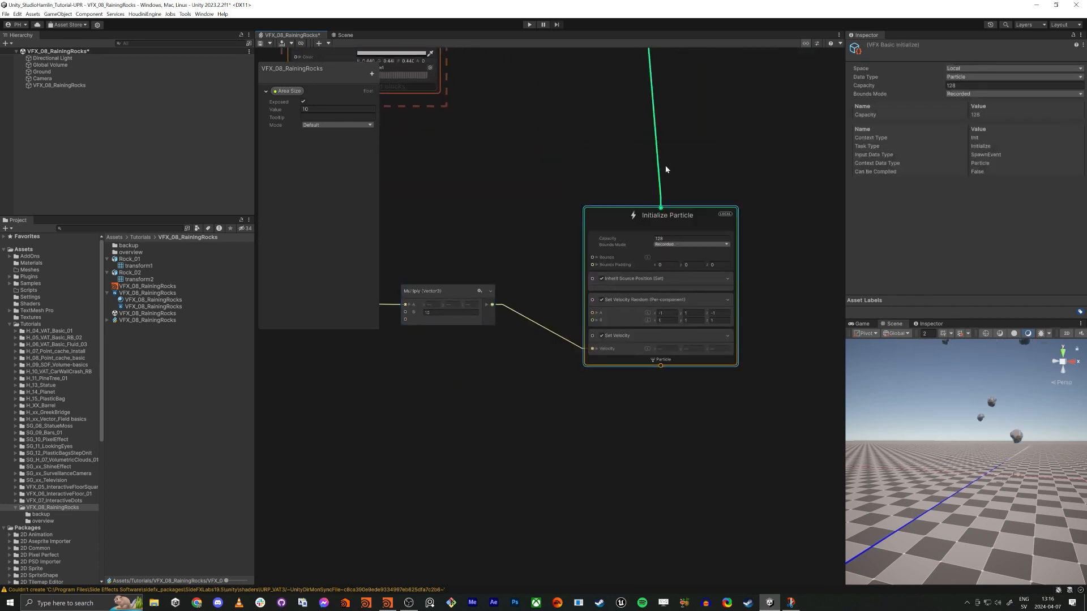
pyautogui.moveTo(664, 222); pyautogui.dragTo(652, 173)
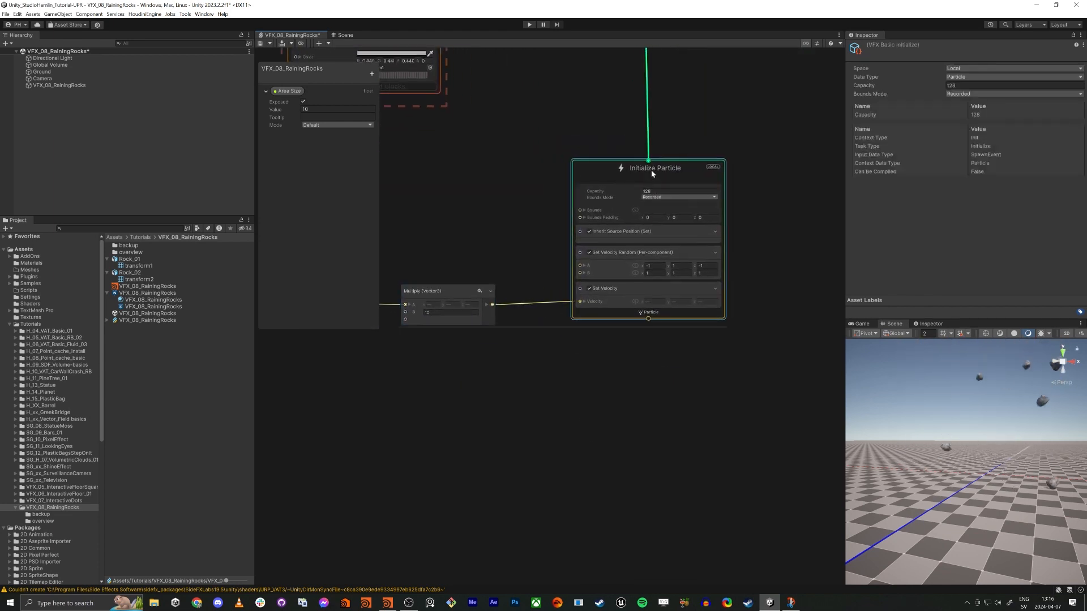
# Step: Create an Update Particle context fed by the particle output of the event-driven Initialize Particle context
pyautogui.click(624, 342)
pyautogui.moveTo(657, 364); pyautogui.dragTo(655, 411)
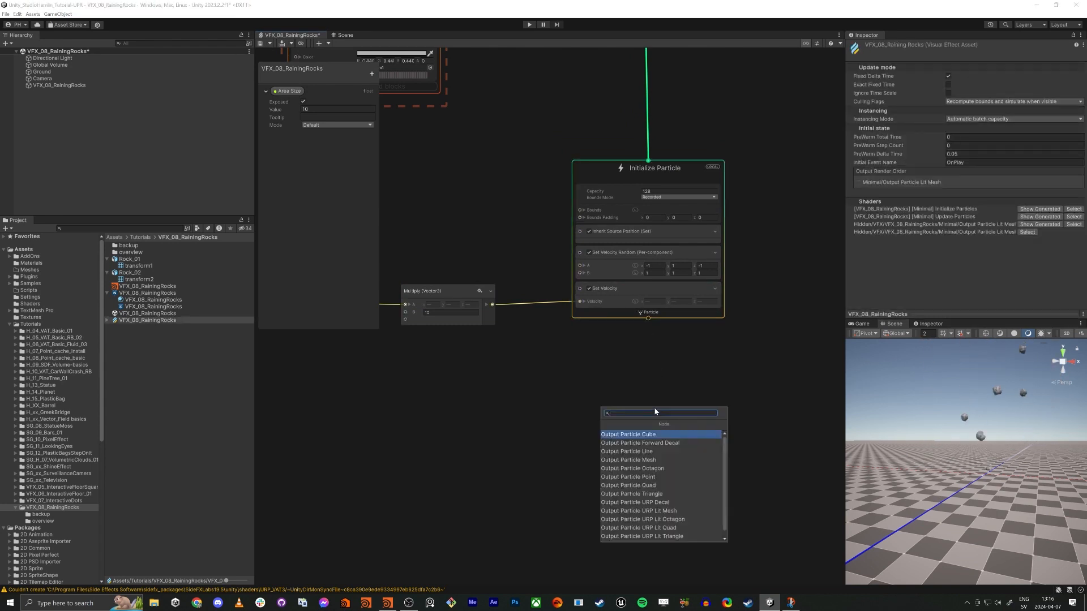
pyautogui.write('updat')
pyautogui.press('Return')
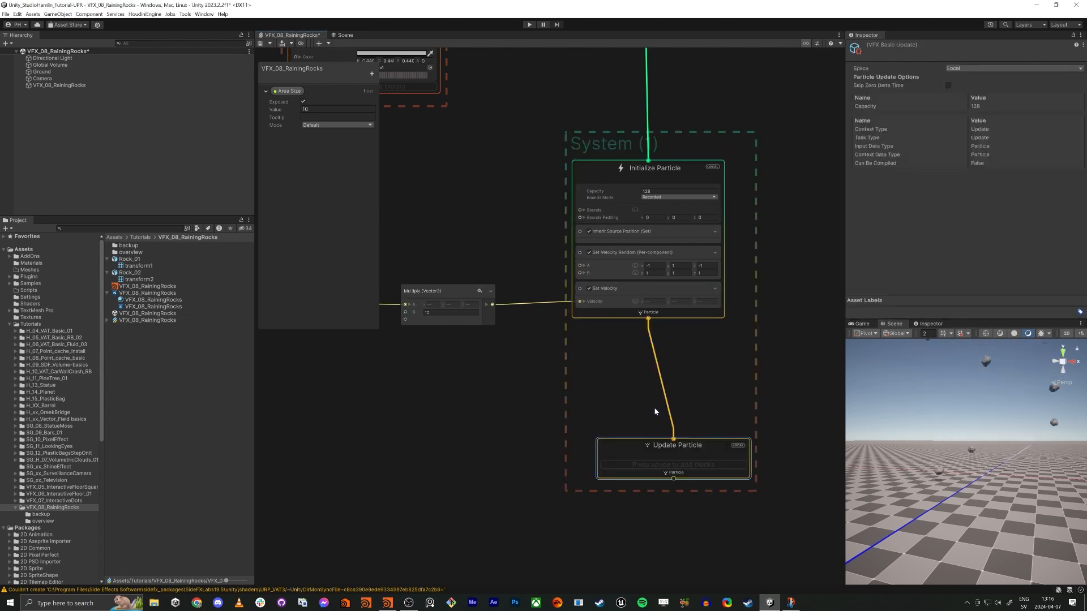
# Step: Add a Gravity block to the new Update Particle context and align the context under Initialize Particle
pyautogui.press('space')
pyautogui.write('grav')
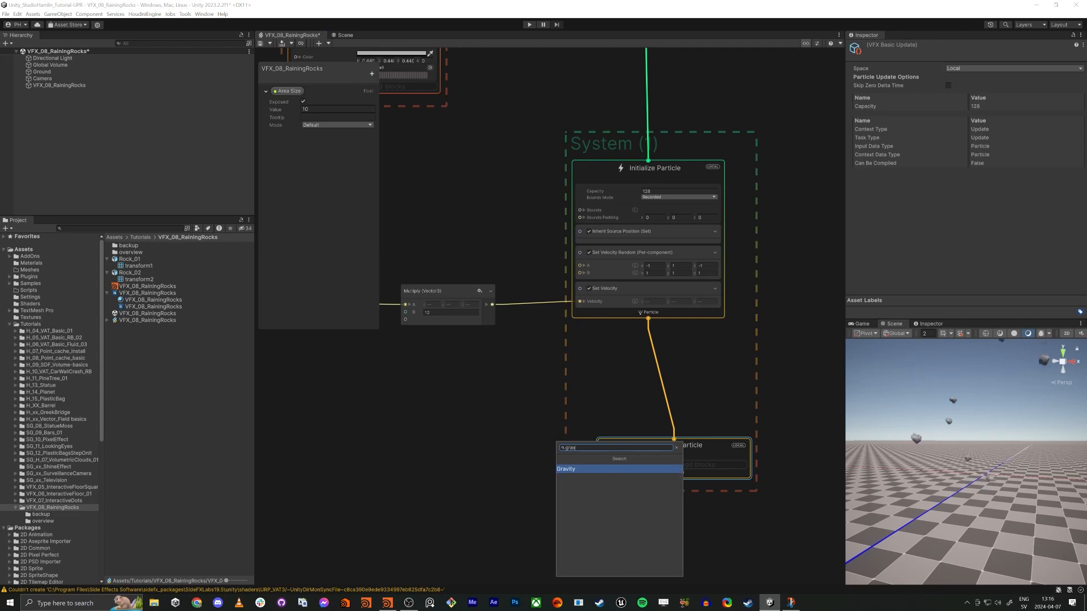
pyautogui.press('Return')
pyautogui.moveTo(619, 446); pyautogui.dragTo(600, 428)
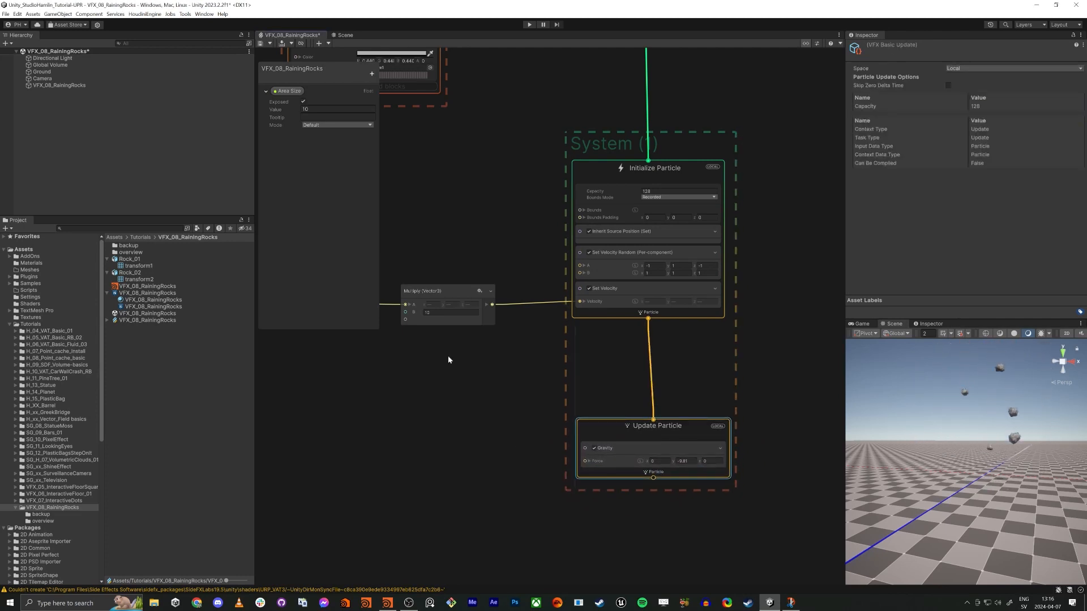
# Step: Duplicate the rock system's Output Particle Lit Mesh context and place the copy below the new Update Particle context
pyautogui.moveTo(567, 394); pyautogui.dragTo(711, 514, button='middle')
pyautogui.scroll(-3, 711, 513)
pyautogui.click(516, 247)
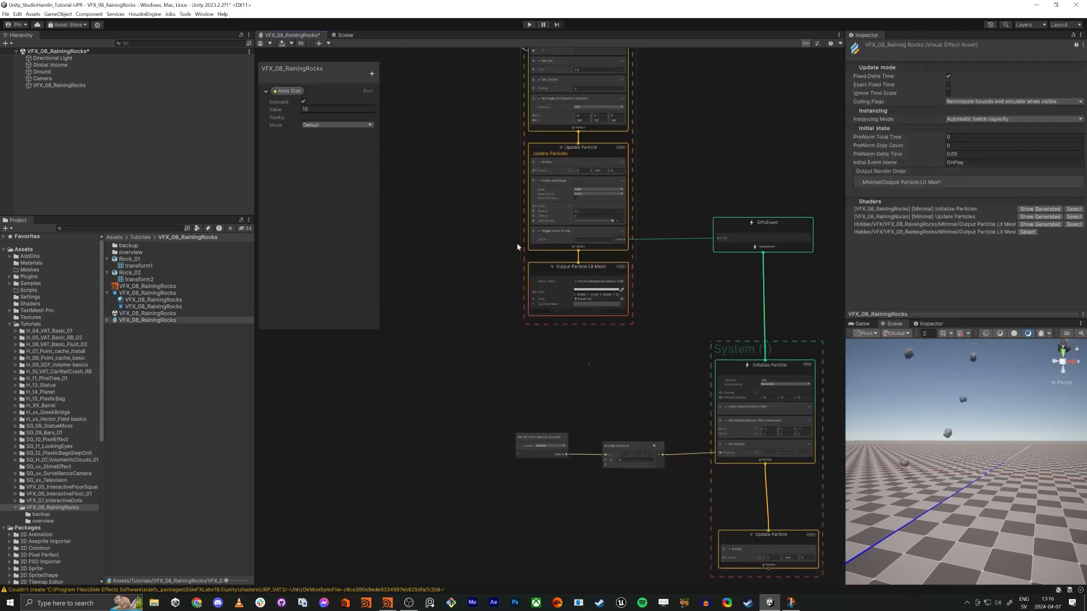
pyautogui.click(553, 275)
pyautogui.moveTo(653, 484); pyautogui.dragTo(602, 372, button='middle')
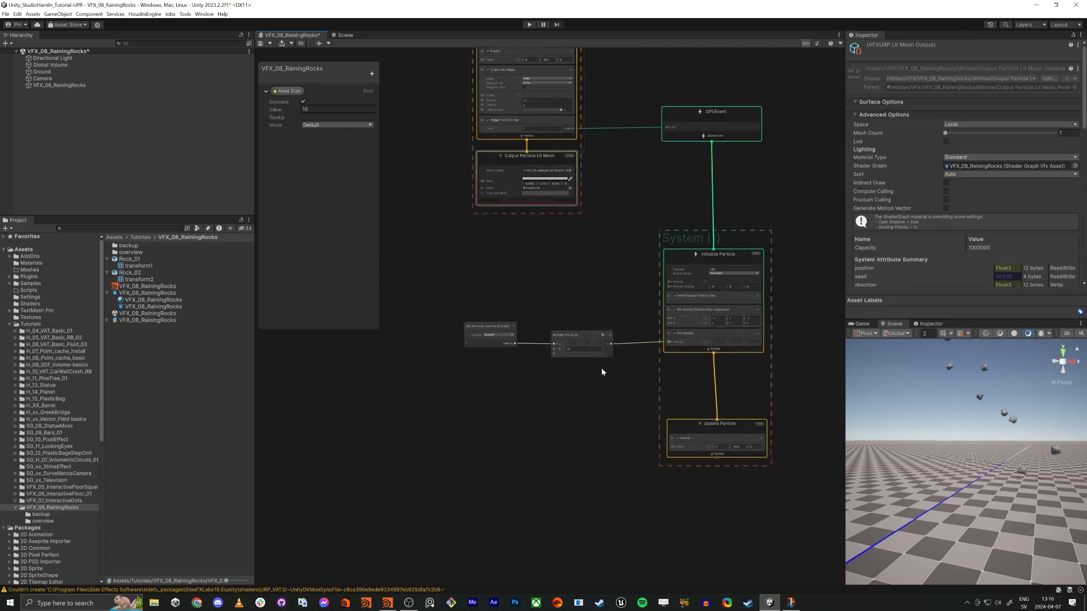
pyautogui.hotkey('ctrl', 'v')
pyautogui.moveTo(724, 524); pyautogui.dragTo(707, 502)
# Step: Connect the second system's Update Particle to the copied Output Particle Lit Mesh and align the output underneath
pyautogui.scroll(2, 717, 473)
pyautogui.moveTo(718, 454); pyautogui.dragTo(733, 511)
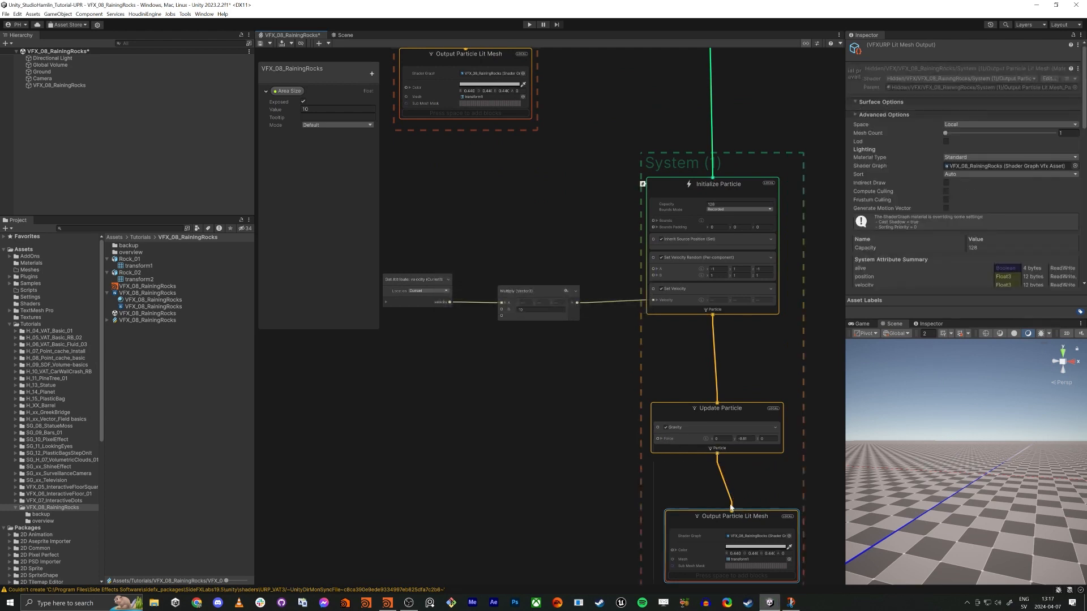
pyautogui.moveTo(746, 515); pyautogui.dragTo(732, 501)
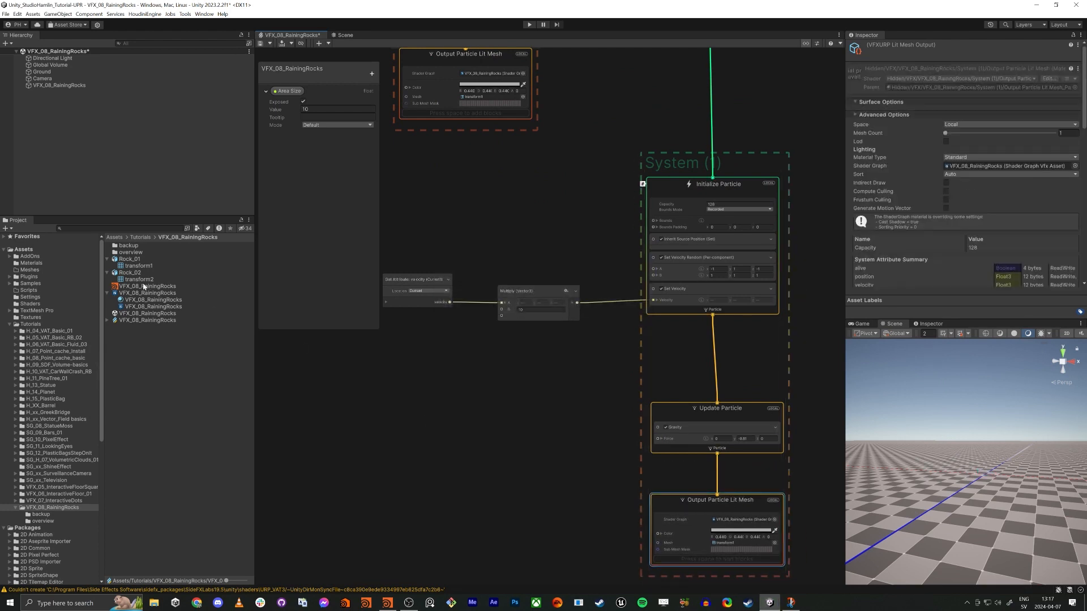
# Step: Assign Rock_02's transform2 mesh to the second system's Output Particle Lit Mesh and view the falling rocks in the scene
pyautogui.moveTo(139, 279); pyautogui.dragTo(718, 545)
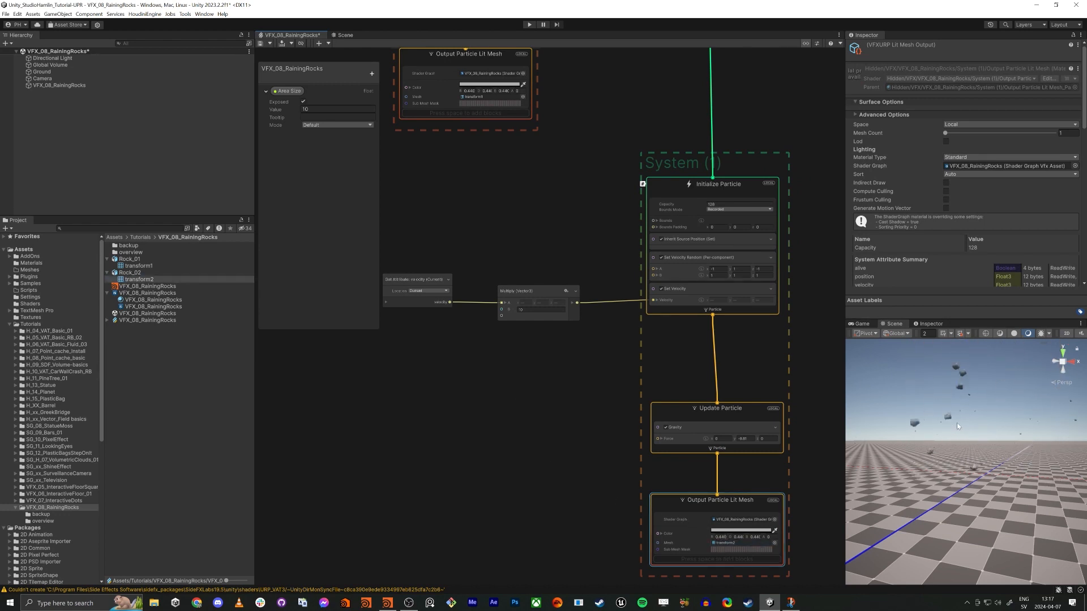
pyautogui.moveTo(973, 464); pyautogui.dragTo(943, 474, button='right')
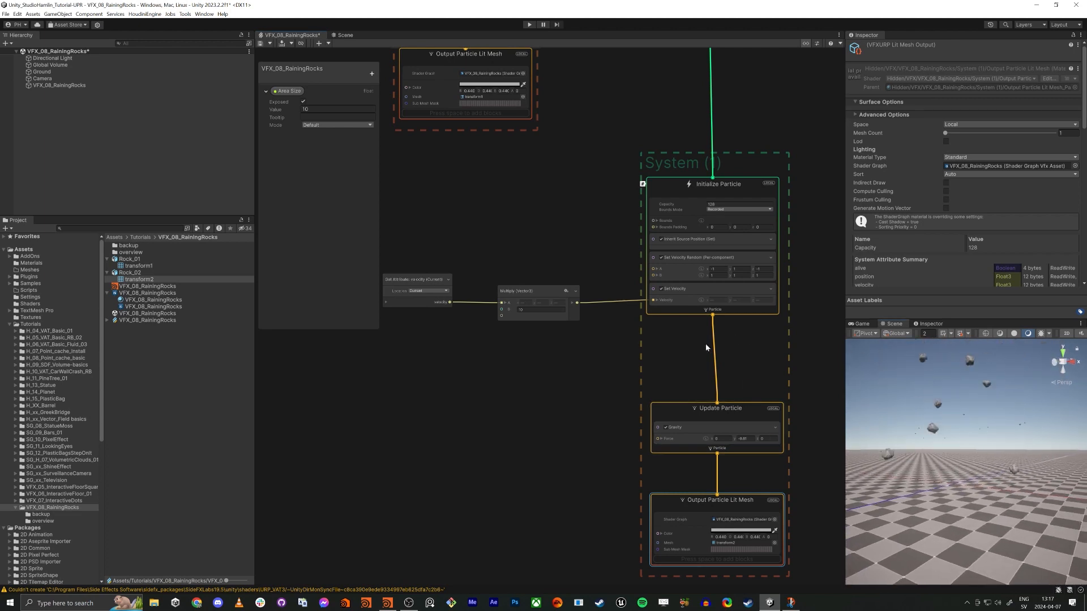
pyautogui.moveTo(538, 399); pyautogui.dragTo(489, 399, button='middle')
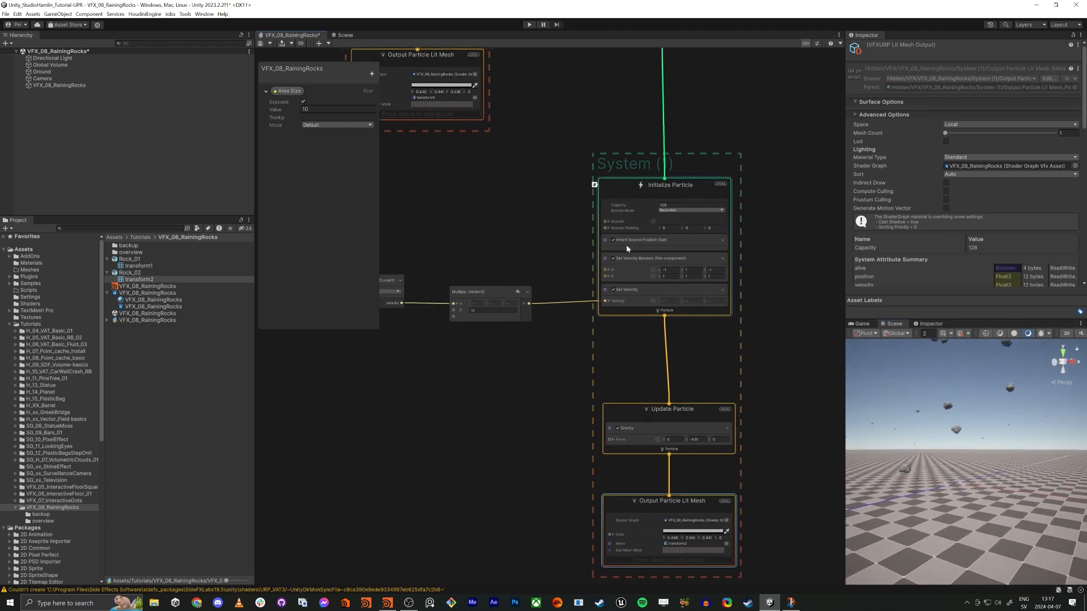
pyautogui.click(696, 439)
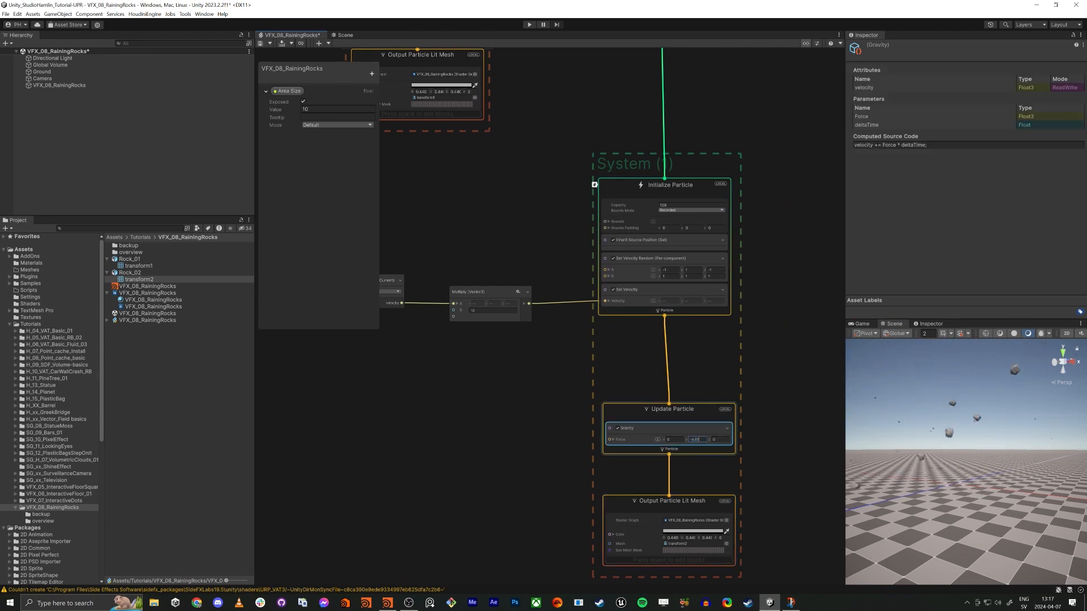
pyautogui.click(619, 188)
pyautogui.press('space')
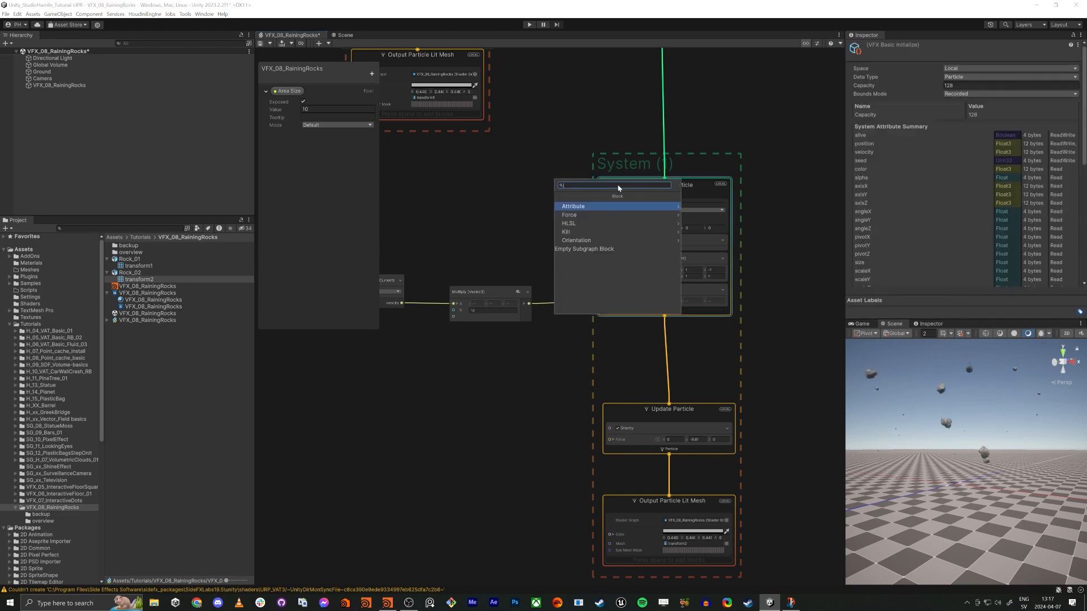
pyautogui.write('set siz')
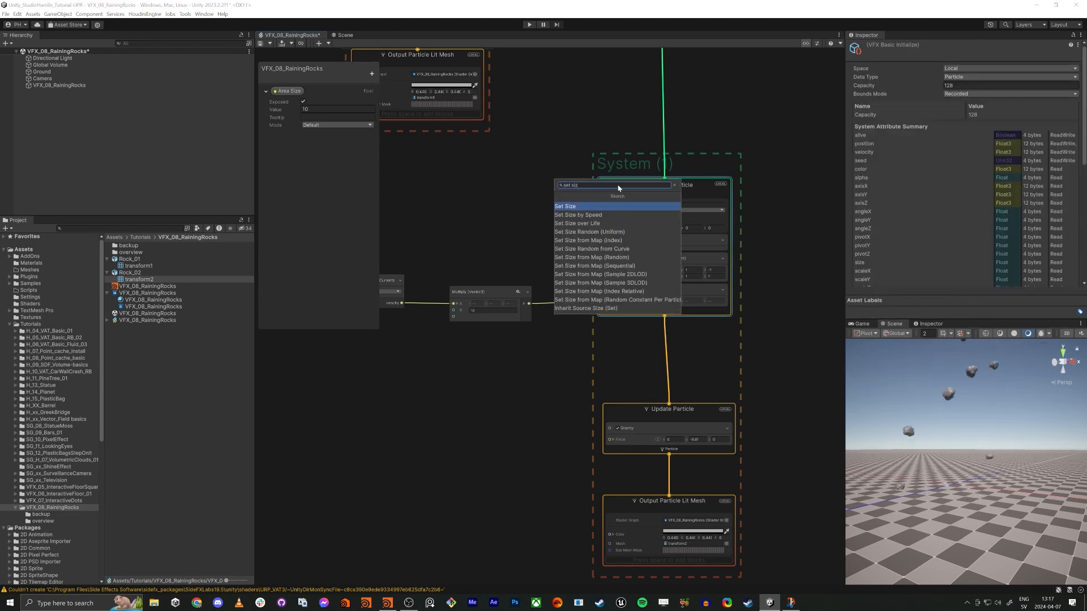
pyautogui.press('Return')
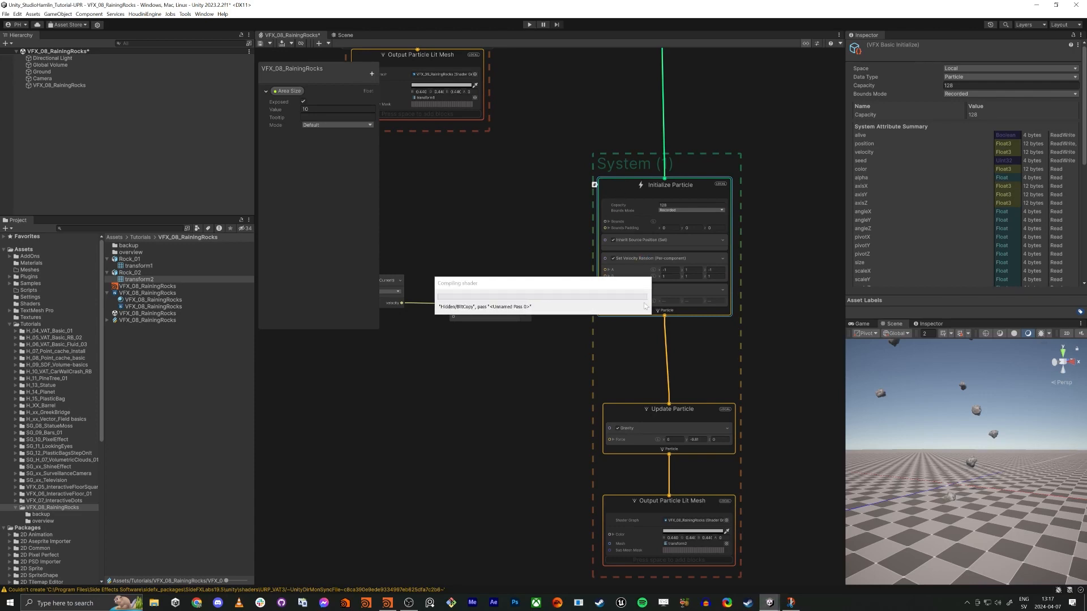
pyautogui.press('Delete')
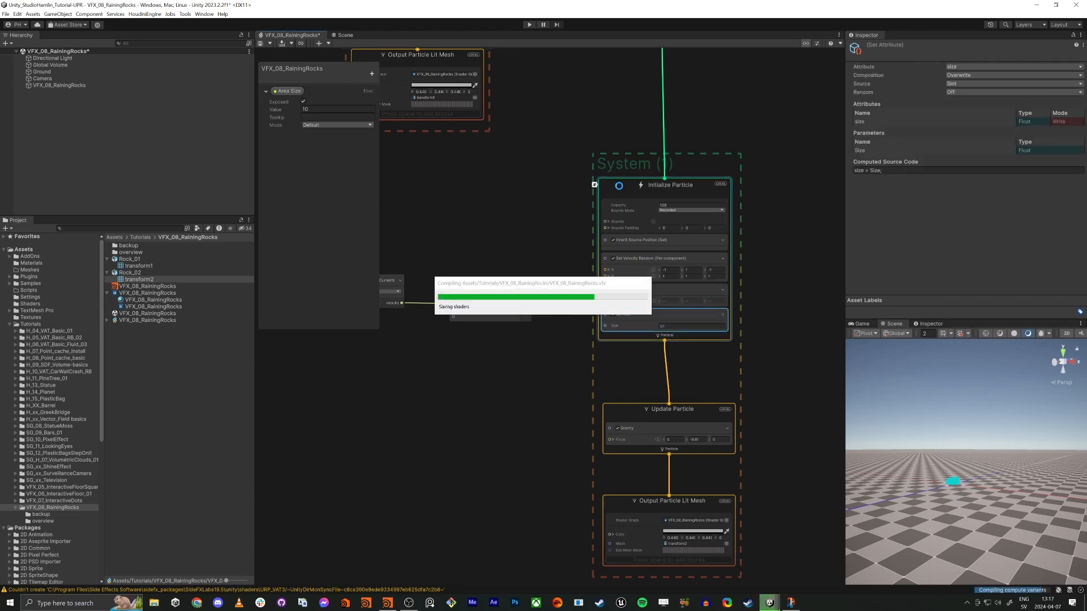
# Step: Add a Set Size Random (Uniform) block to the second system's Initialize Particle context, with A at 0.1 and B at 0.4
pyautogui.click(620, 188)
pyautogui.press('space')
pyautogui.write('st')
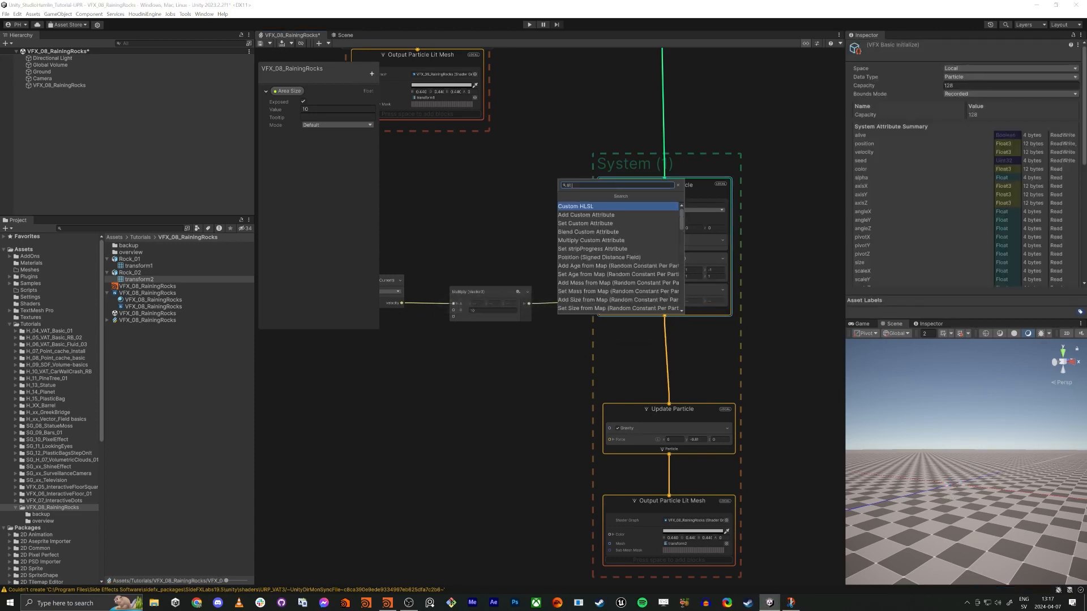
pyautogui.press('BackSpace')
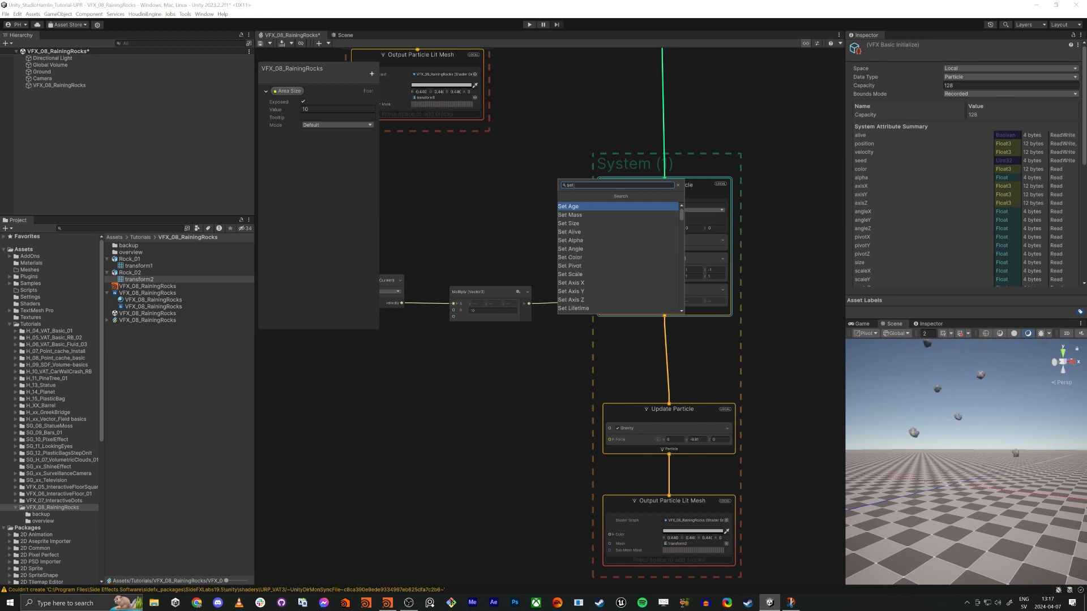
pyautogui.write('et size rand')
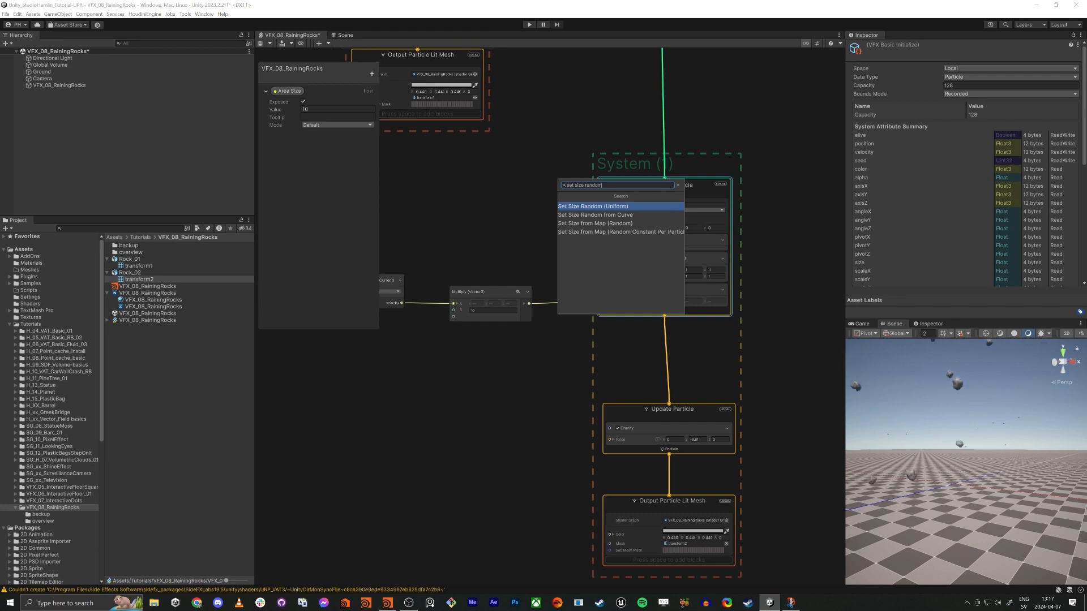
pyautogui.write('om')
pyautogui.press('Return')
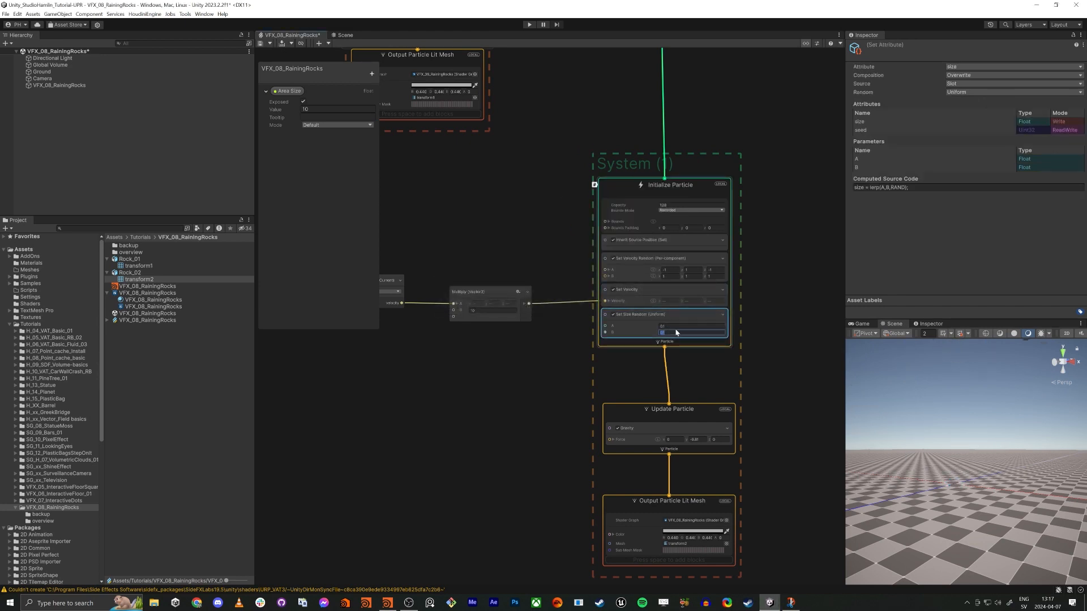
pyautogui.press('Return')
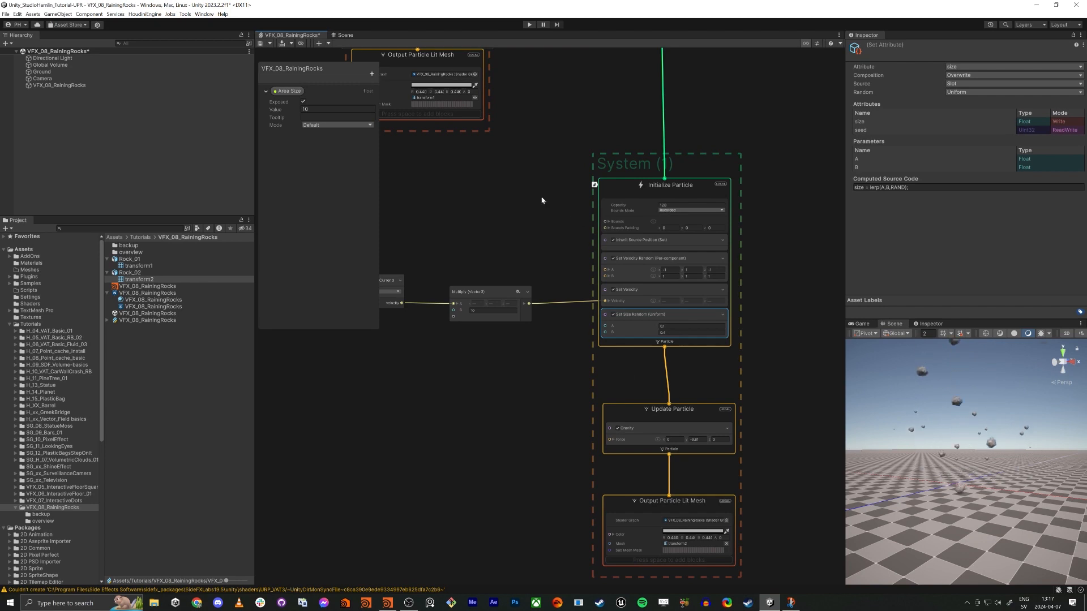
# Step: Set the count of the Trigger Event On Die block in the rock system's Update Particle context to 10
pyautogui.moveTo(497, 202); pyautogui.dragTo(546, 396, button='middle')
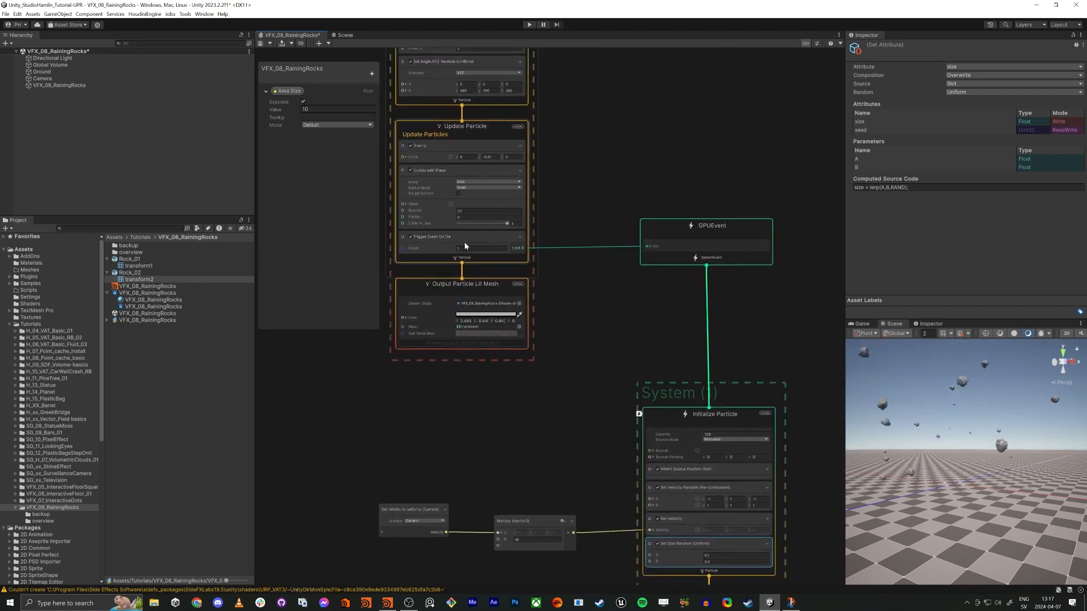
pyautogui.click(481, 248)
pyautogui.write('10')
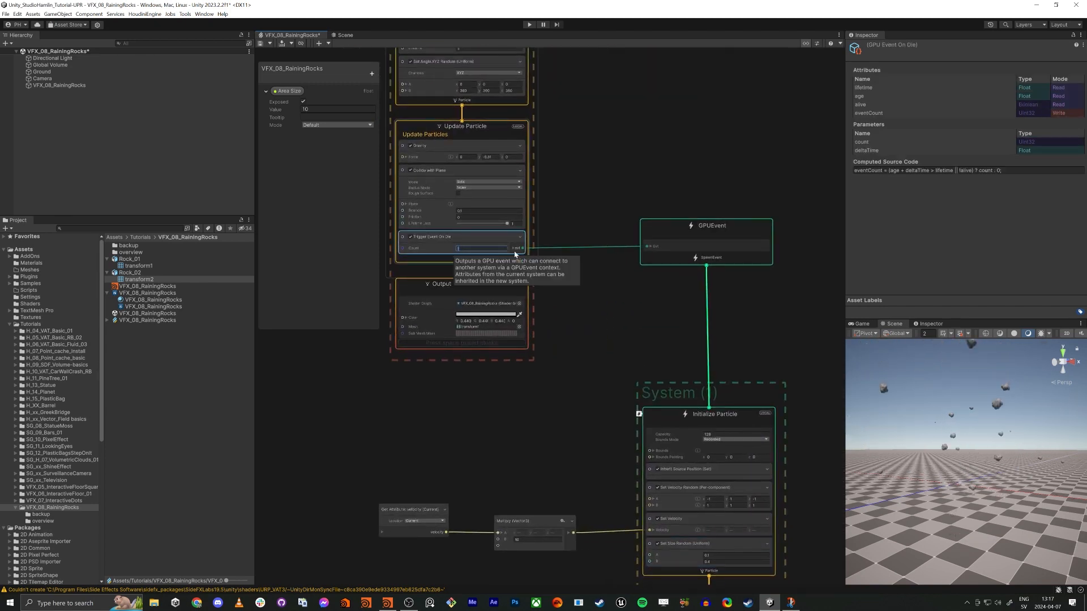
pyautogui.click(597, 331)
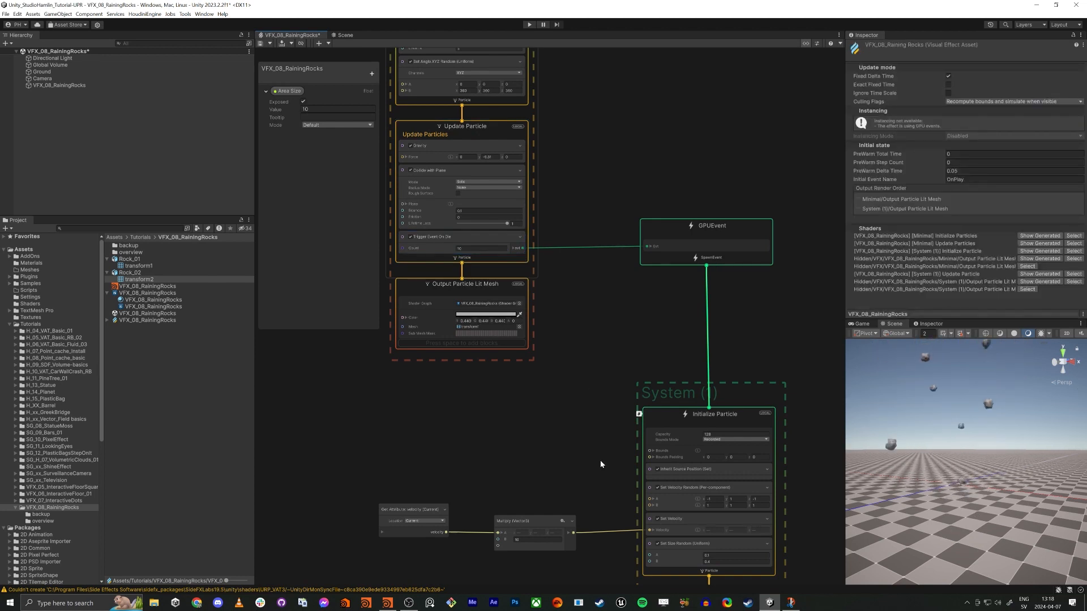
# Step: Check the particle capacity of the second system's Initialize Particle context
pyautogui.moveTo(573, 449); pyautogui.dragTo(540, 351, button='middle')
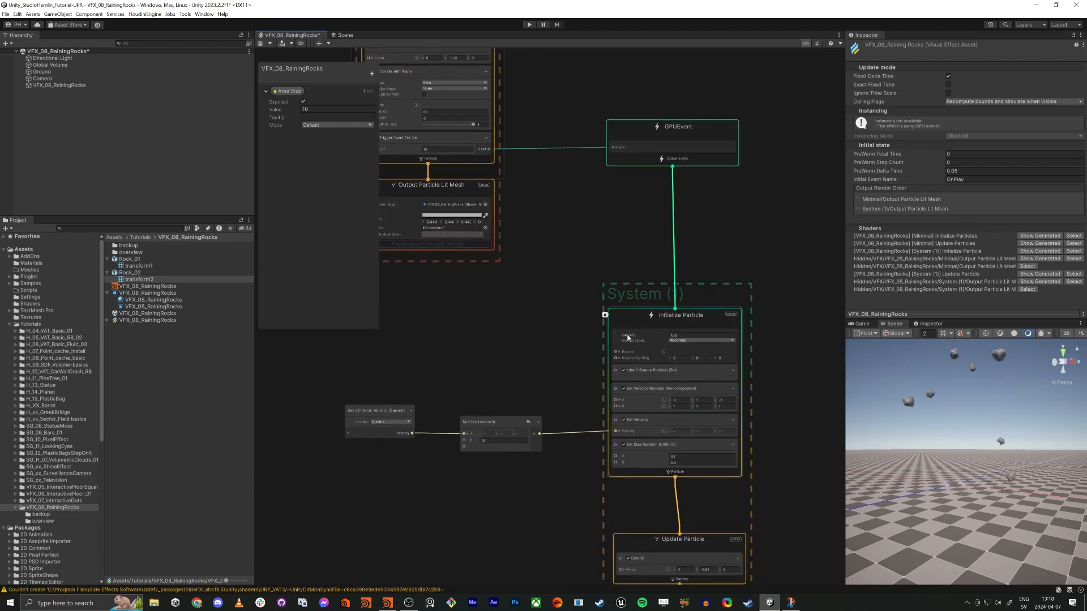
pyautogui.click(673, 335)
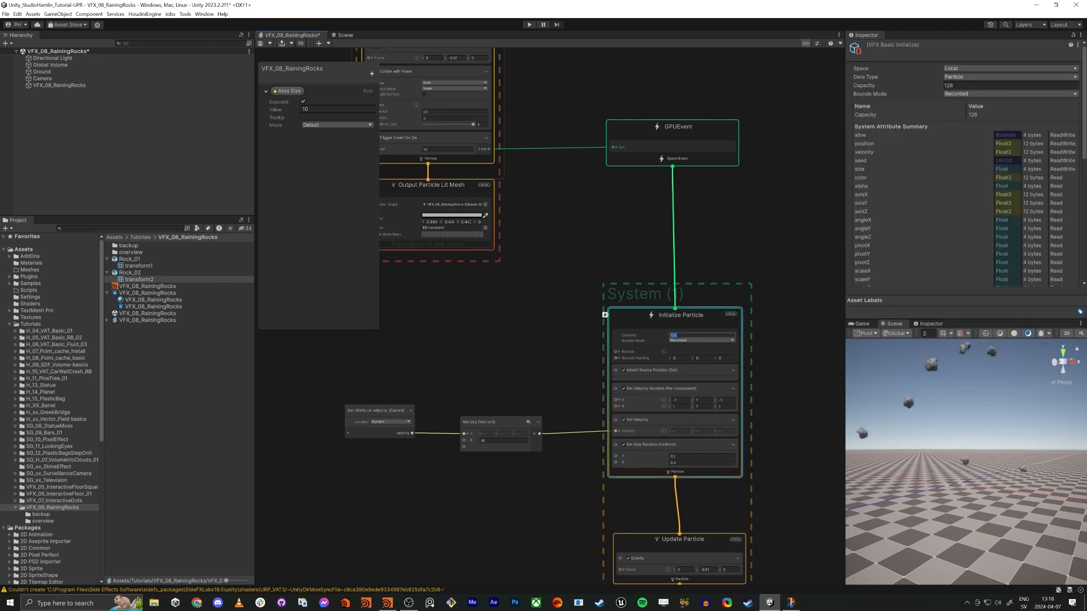
pyautogui.click(573, 346)
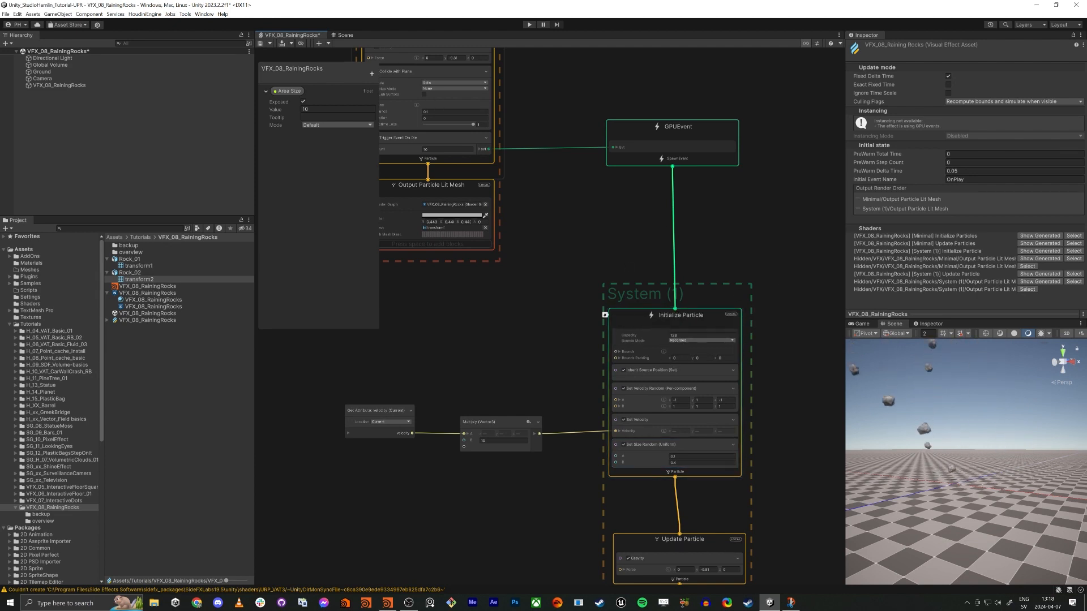
pyautogui.click(628, 319)
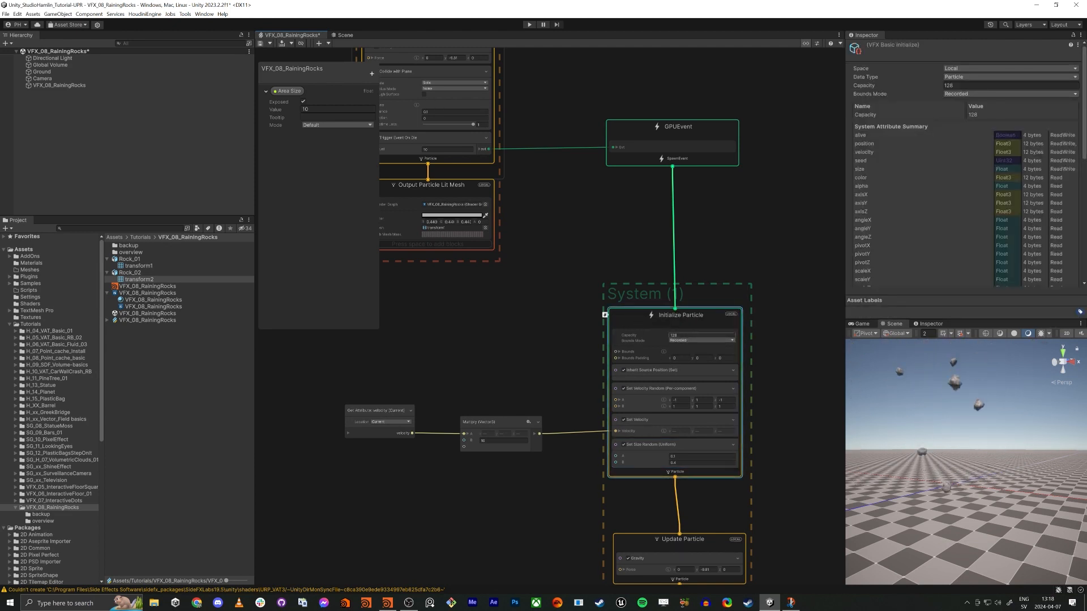
pyautogui.press('space')
pyautogui.write('set')
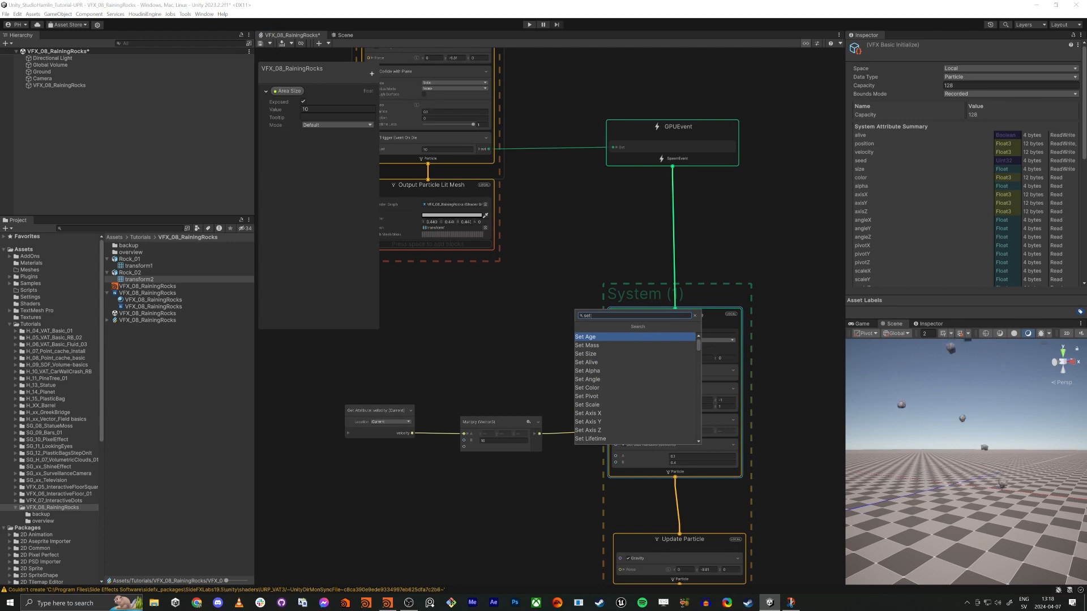
pyautogui.write(' life')
pyautogui.press('Return')
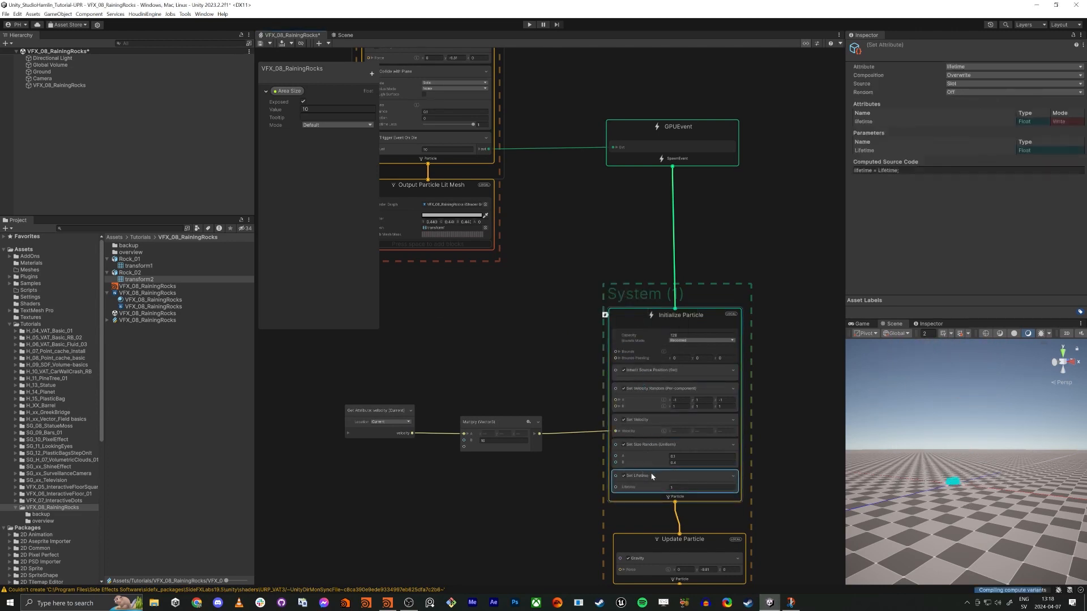
pyautogui.press('Delete')
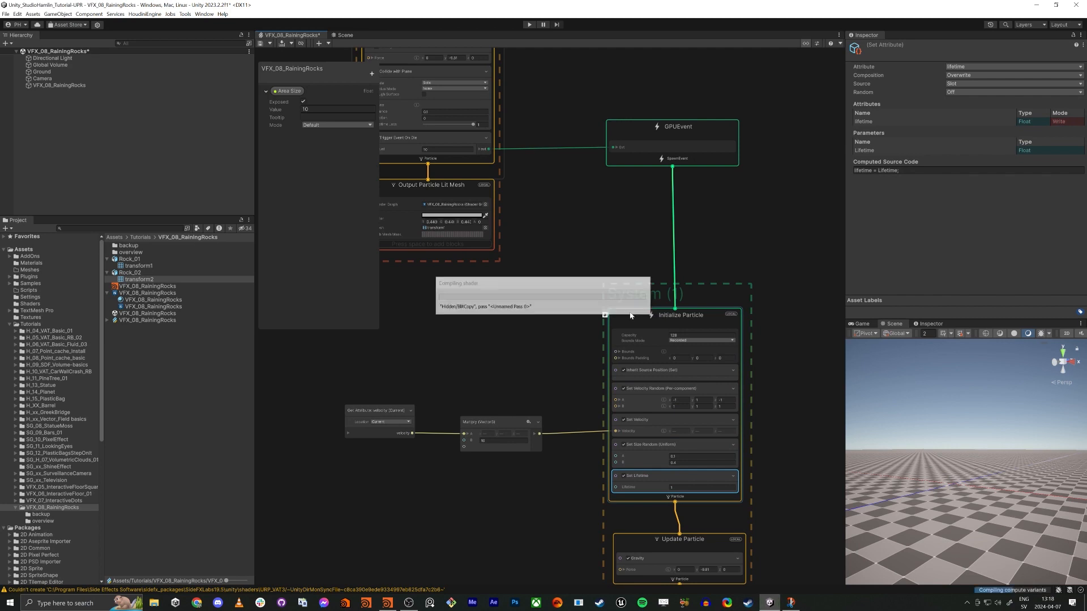
# Step: Add a Set Lifetime Random (Uniform) block to the second system's Initialize Particle context and set its B value to 3
pyautogui.rightClick(631, 317)
pyautogui.click(631, 322)
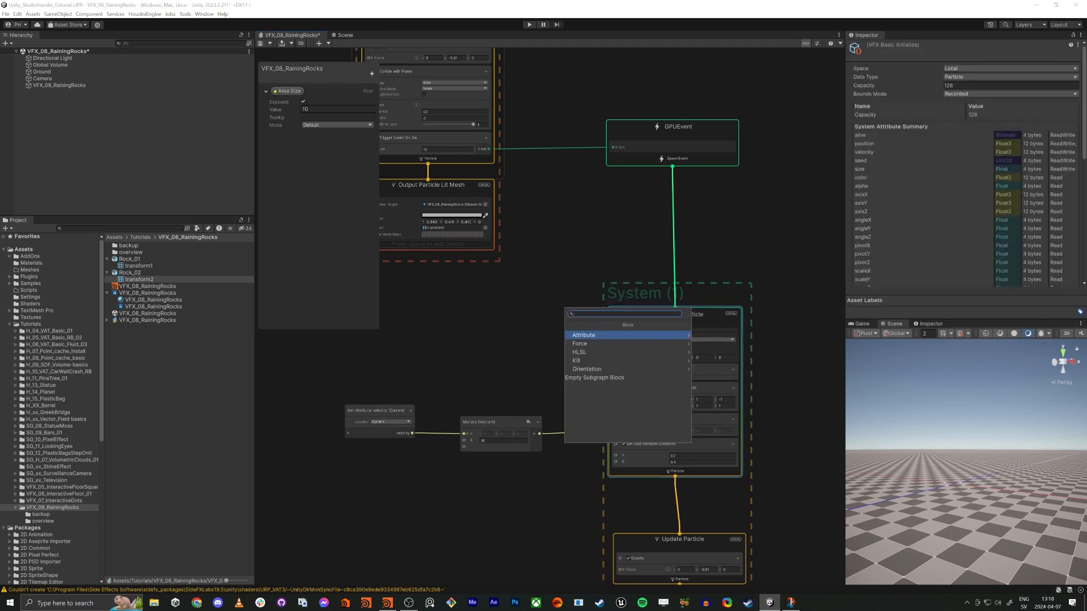
pyautogui.write('set random life')
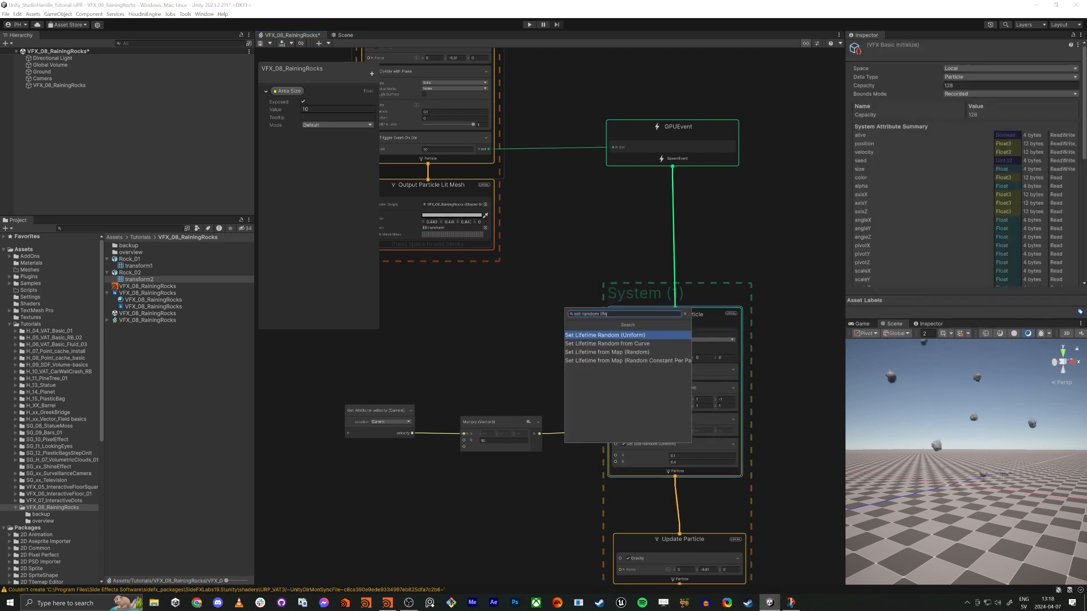
pyautogui.press('Return')
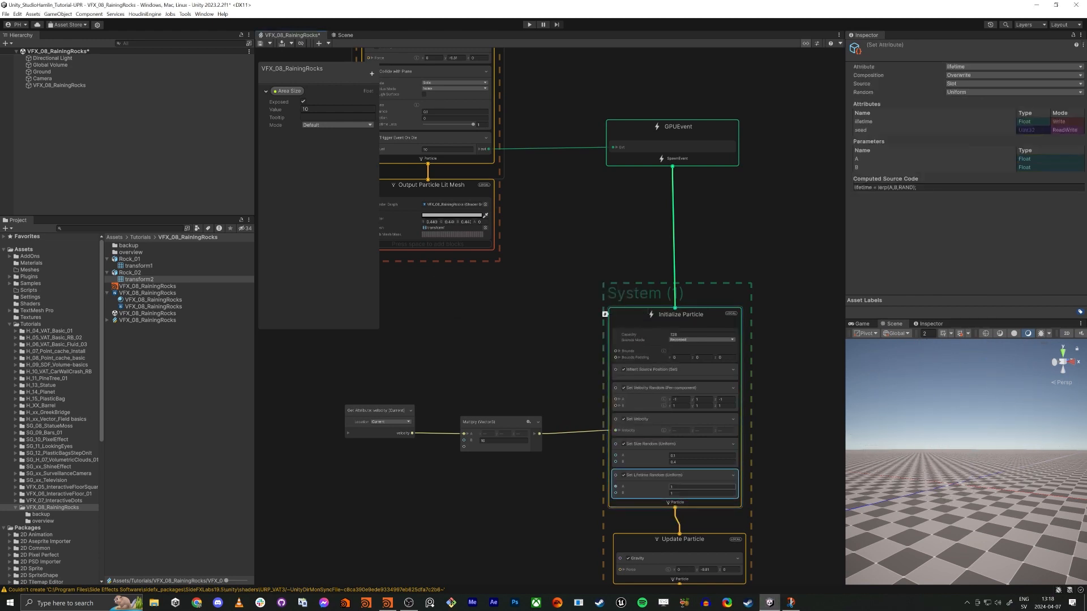
pyautogui.write('3')
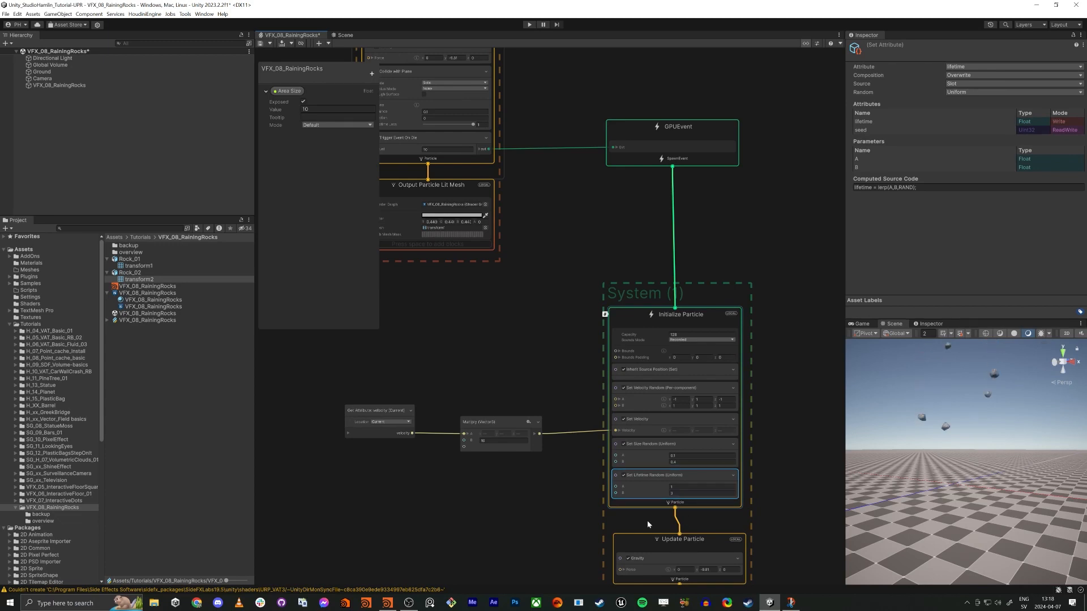
pyautogui.click(485, 513)
# Step: Double the Y force of the Gravity block in the second system's Update Particle context to -19.62
pyautogui.moveTo(485, 508); pyautogui.dragTo(468, 488, button='middle')
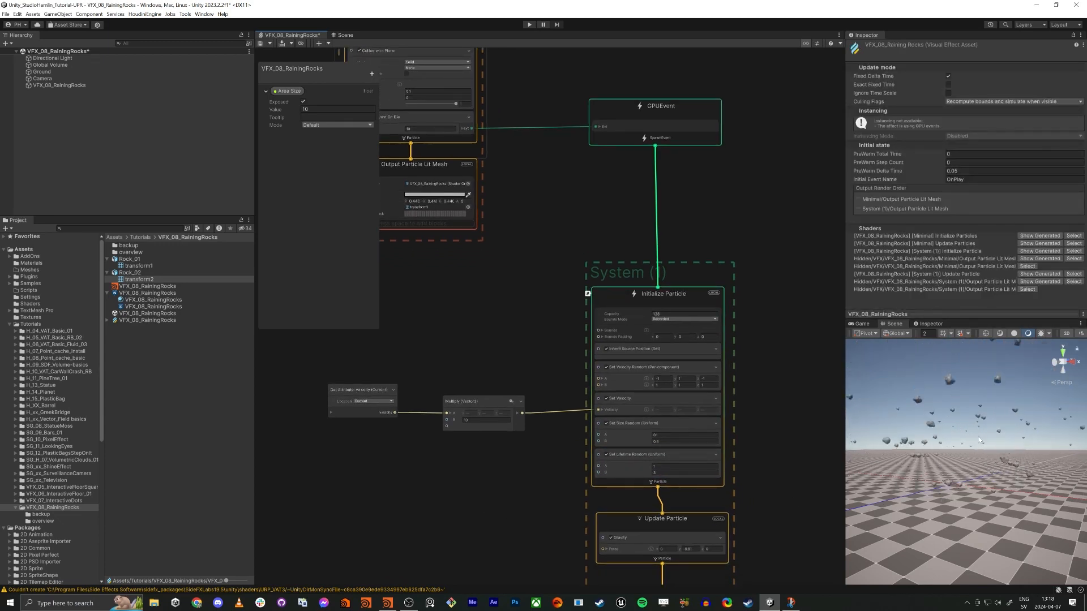
pyautogui.moveTo(532, 497); pyautogui.dragTo(507, 372, button='middle')
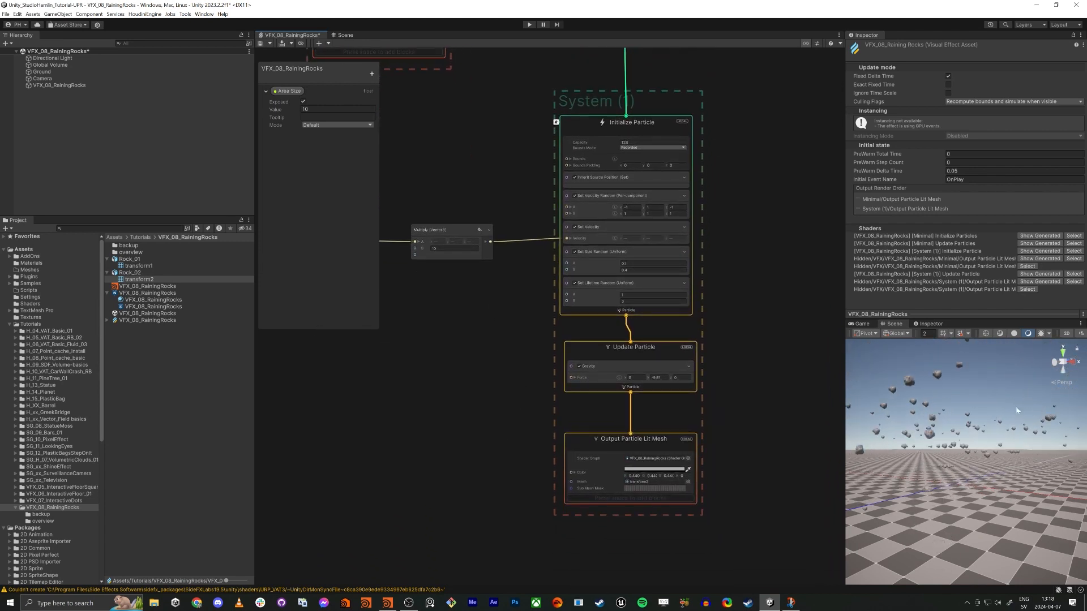
pyautogui.click(656, 377)
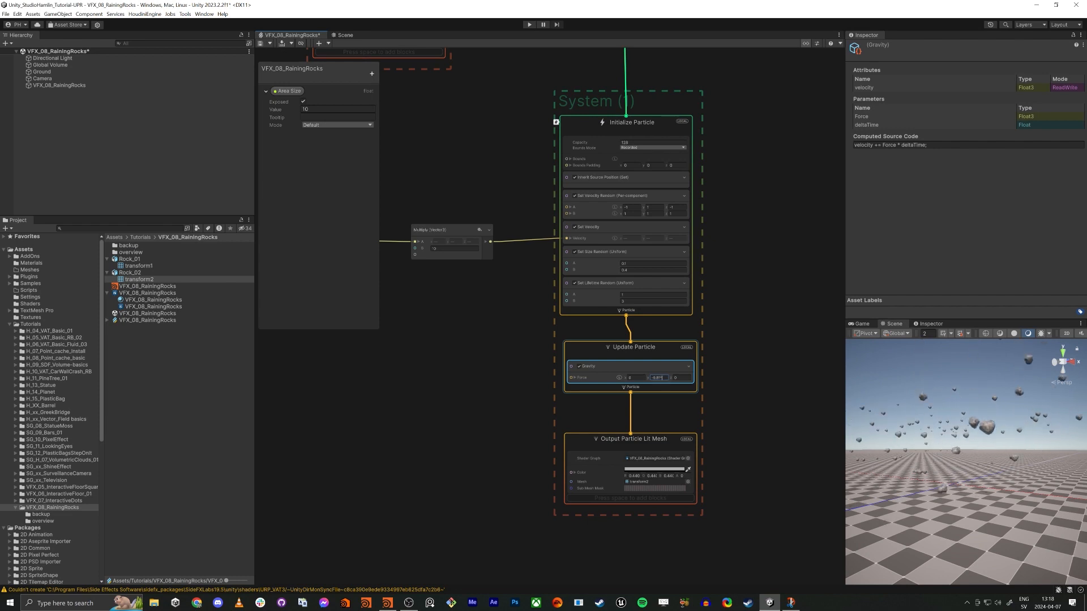
pyautogui.write('*2')
pyautogui.press('Return')
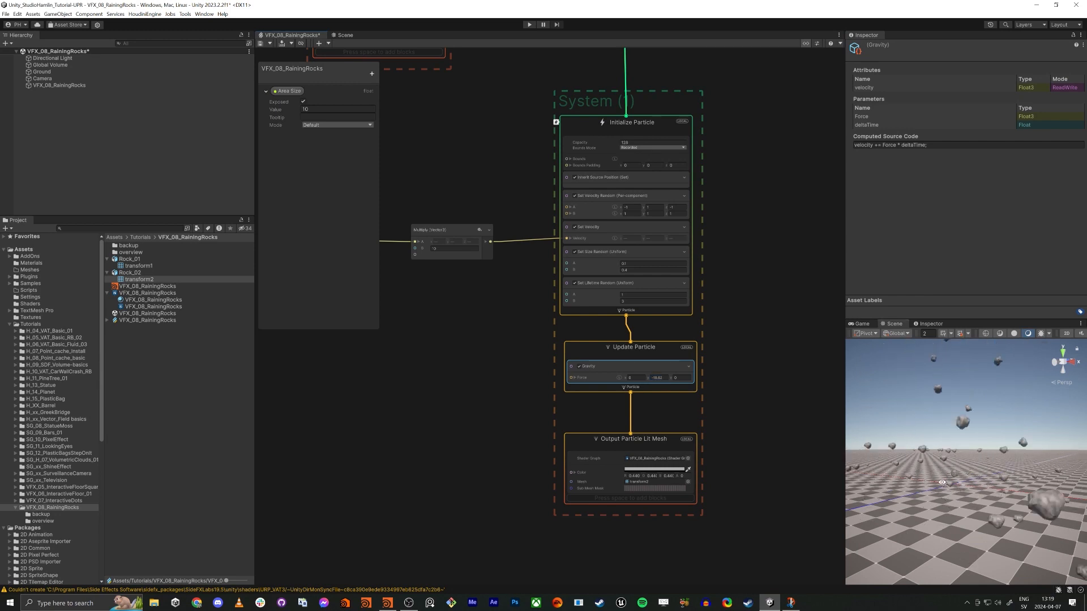
# Step: Save the scene and inspect the rock impacts near the origin in an enlarged Scene view
pyautogui.keyDown('alt'); pyautogui.moveTo(942, 482); pyautogui.dragTo(929, 523); pyautogui.keyUp('alt')
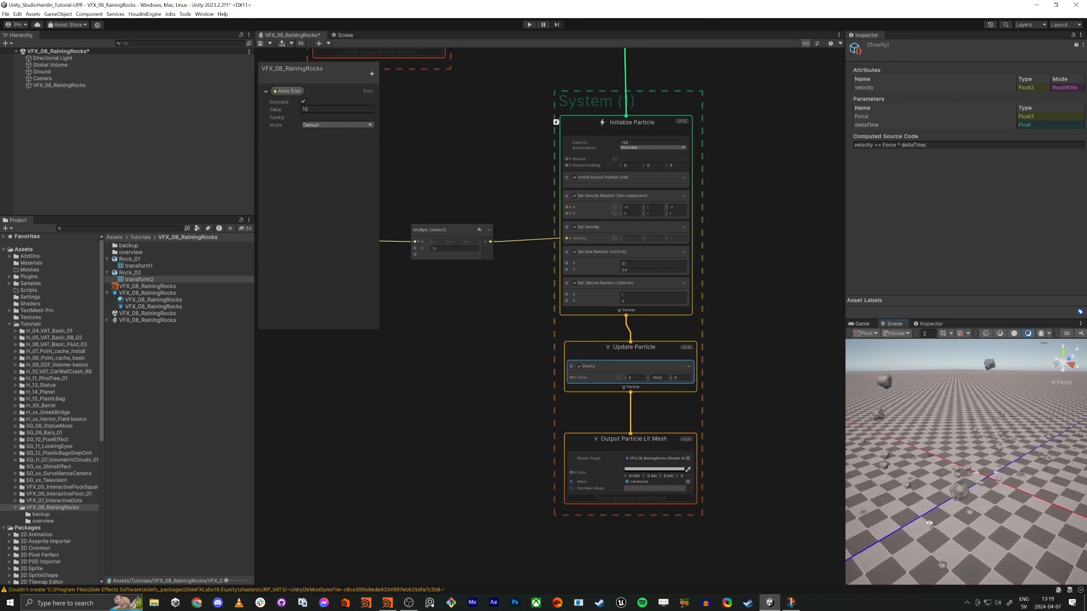
pyautogui.press('w')
pyautogui.moveTo(929, 524); pyautogui.dragTo(943, 524, button='right')
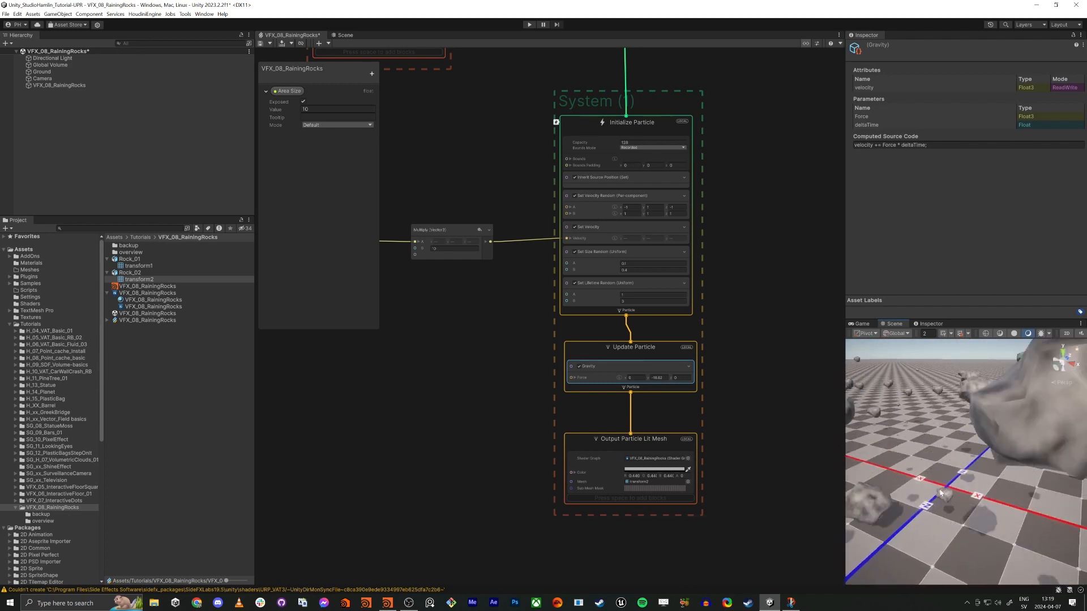
pyautogui.hotkey('ctrl', 's')
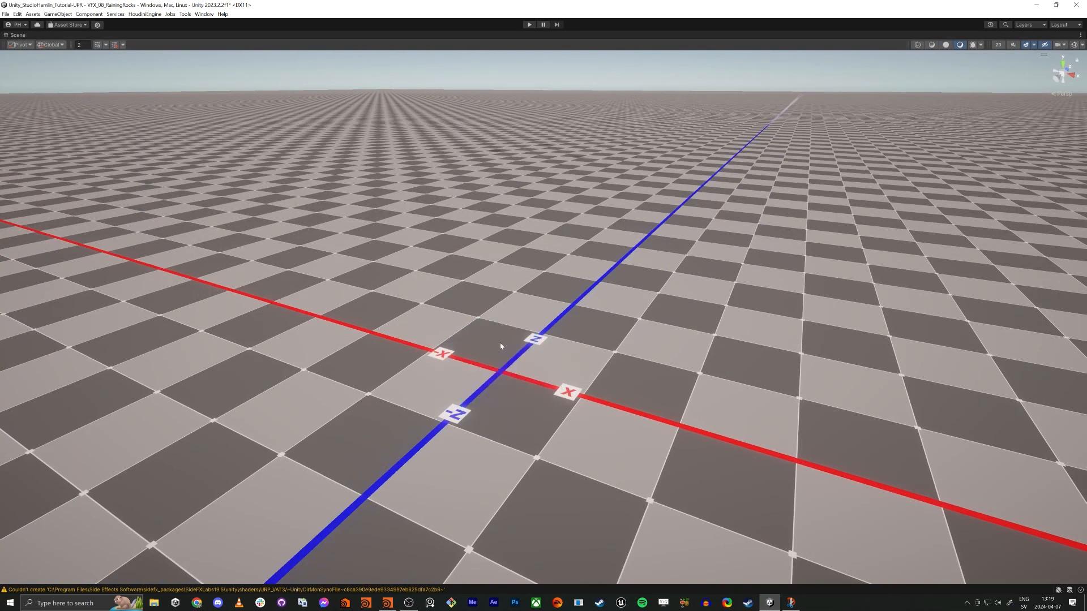
pyautogui.moveTo(500, 366); pyautogui.dragTo(499, 361, button='right')
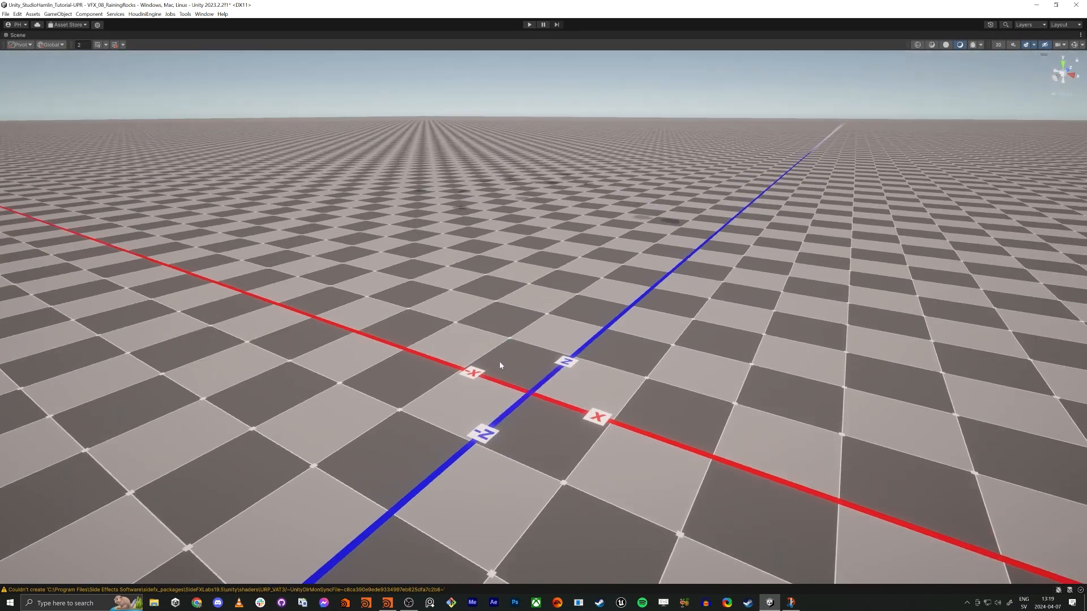
# Step: Set the Area Size of the VFX_08_RainingRocks object to 1 and inspect the rock impacts in an enlarged Scene view
pyautogui.hotkey('shift', 'space')
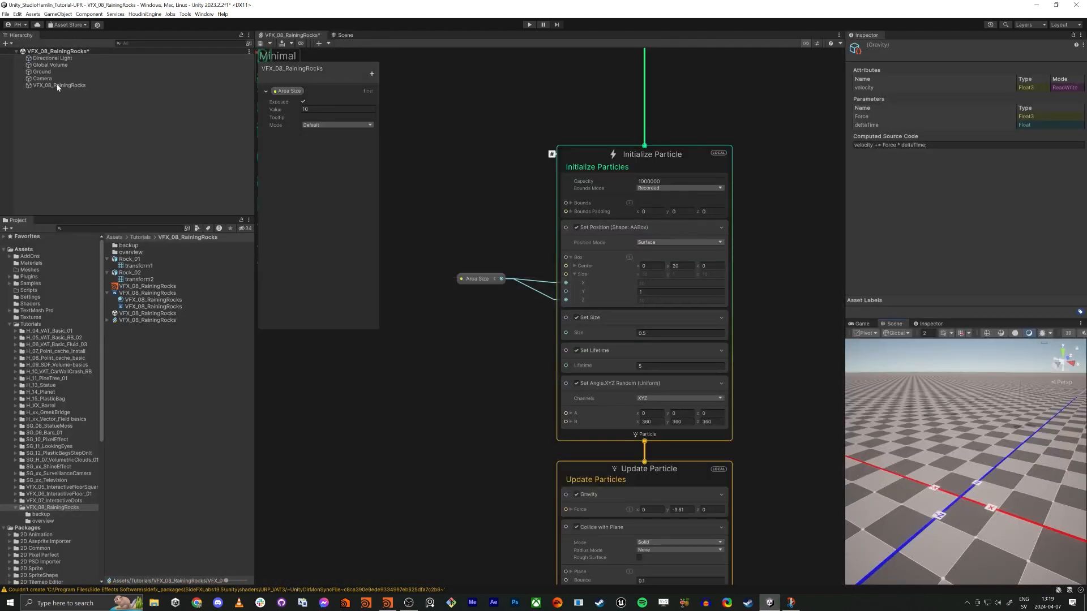
pyautogui.click(57, 86)
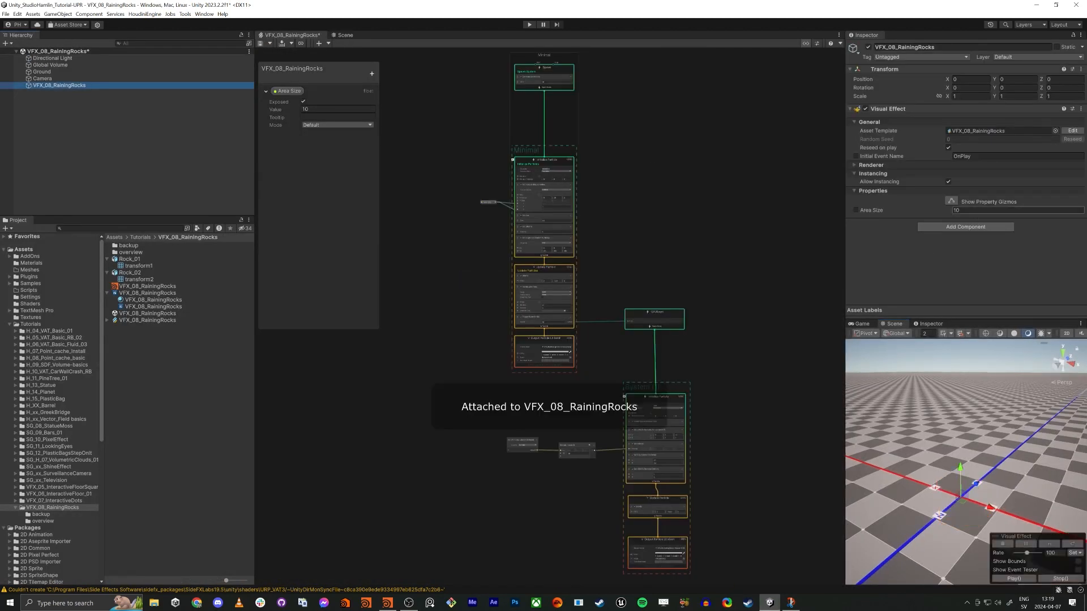
pyautogui.click(976, 210)
pyautogui.write('1')
pyautogui.press('Return')
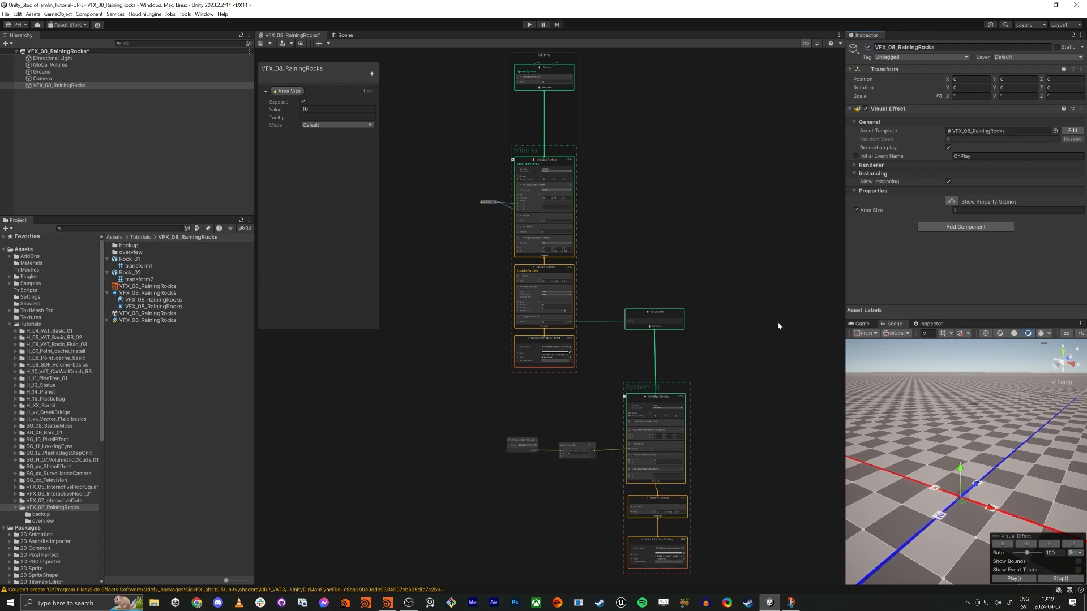
pyautogui.hotkey('shift', 'space')
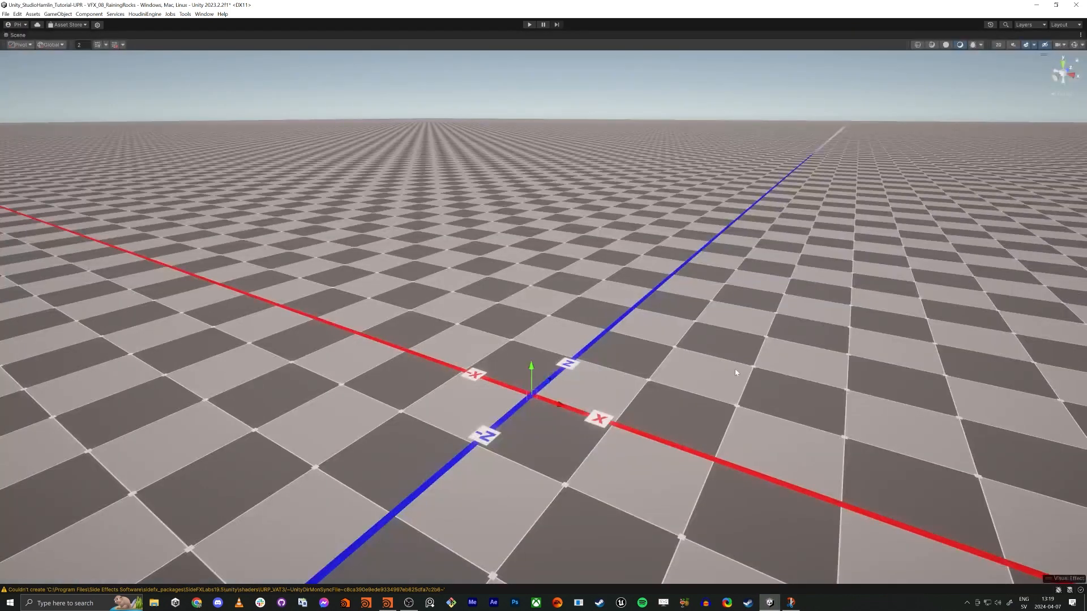
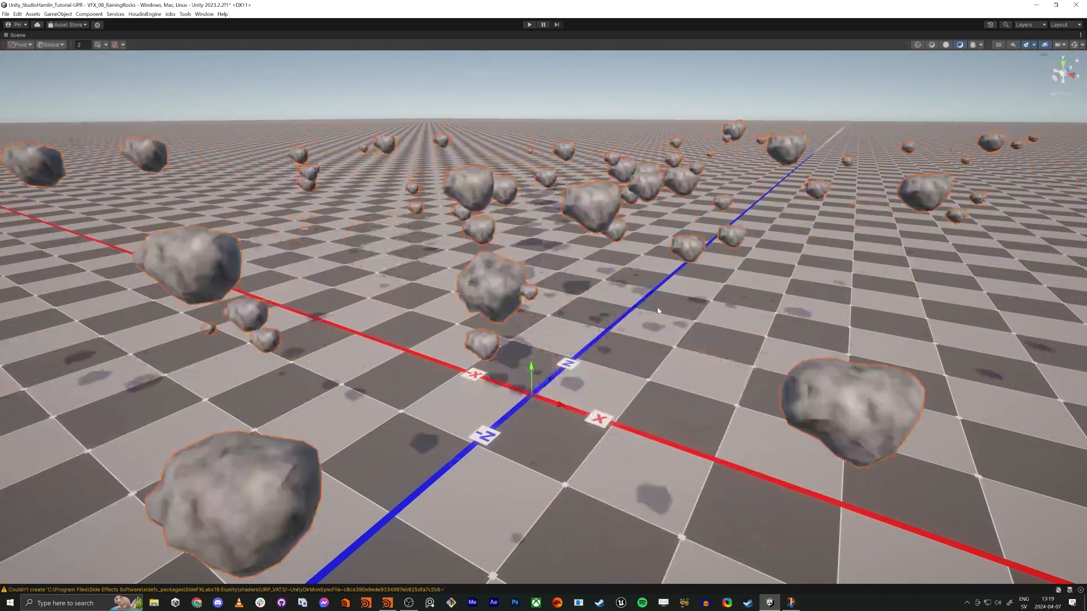
pyautogui.hotkey('shift', 'space')
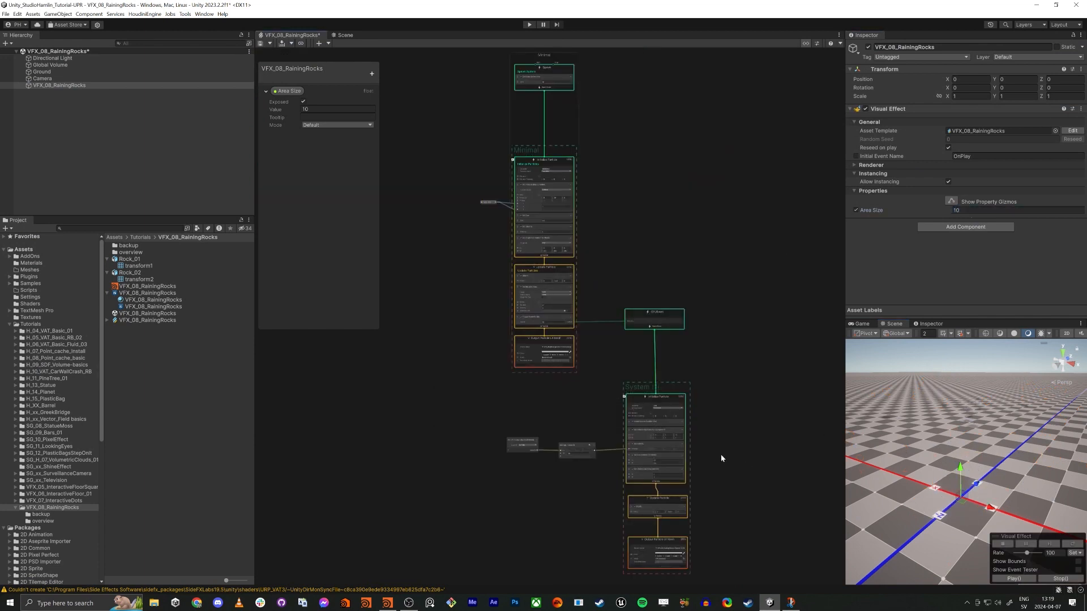
# Step: Add an exposed float property named RockSize Min to the graph and set its value to 0.1
pyautogui.moveTo(546, 478); pyautogui.dragTo(548, 408, button='middle')
pyautogui.scroll(4, 561, 388)
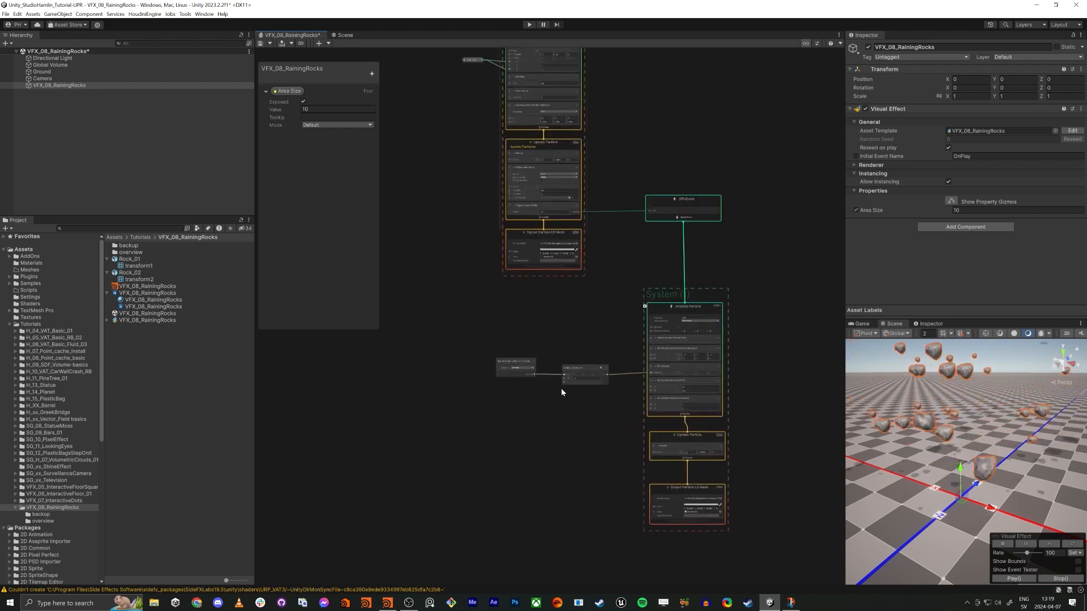
pyautogui.scroll(3, 562, 389)
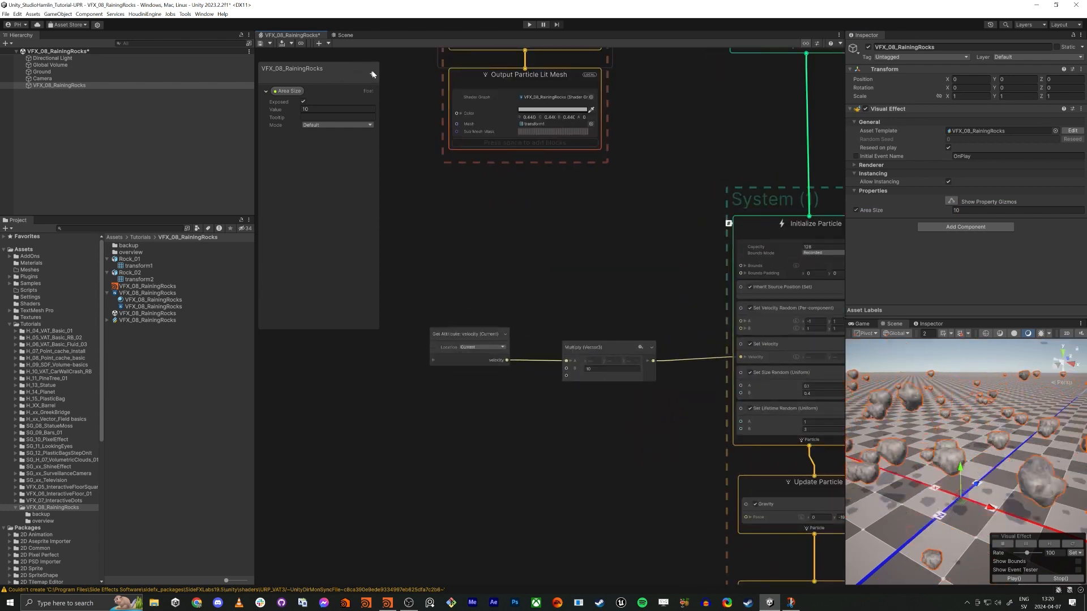
pyautogui.click(372, 74)
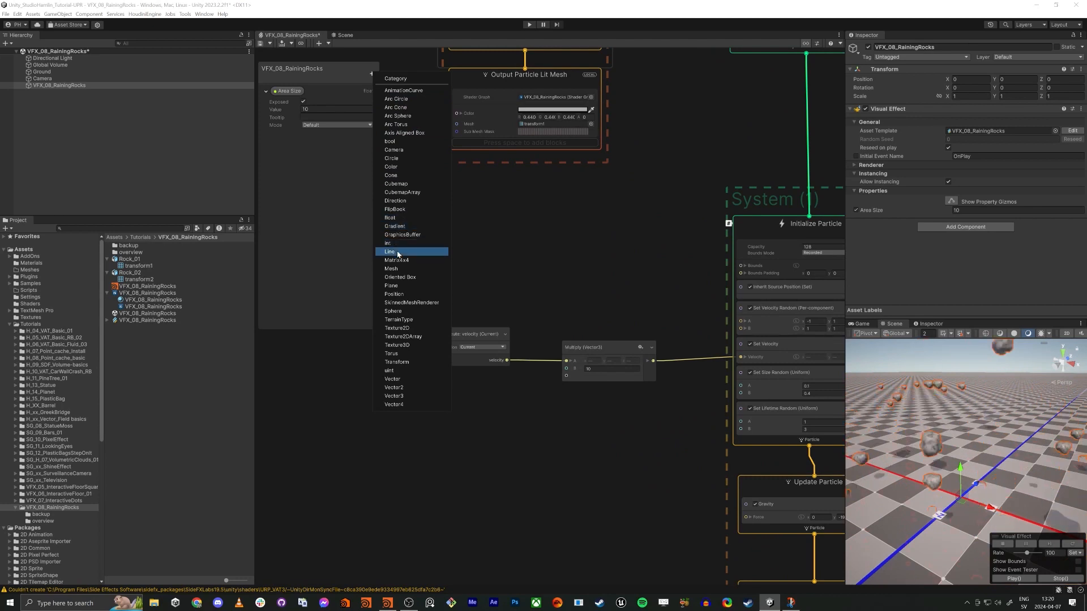
pyautogui.click(391, 218)
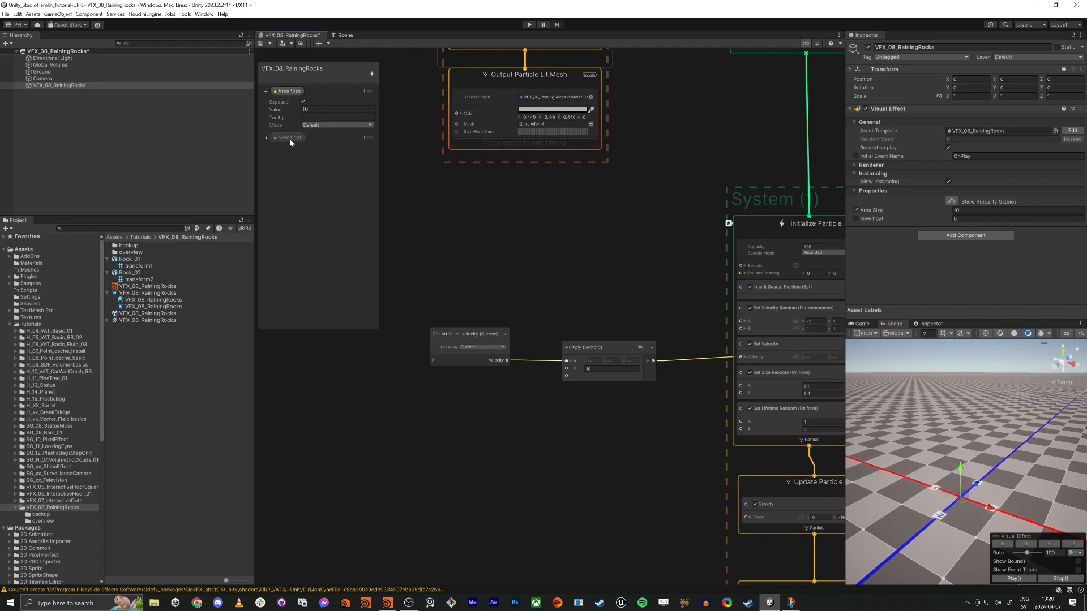
pyautogui.doubleClick(290, 140)
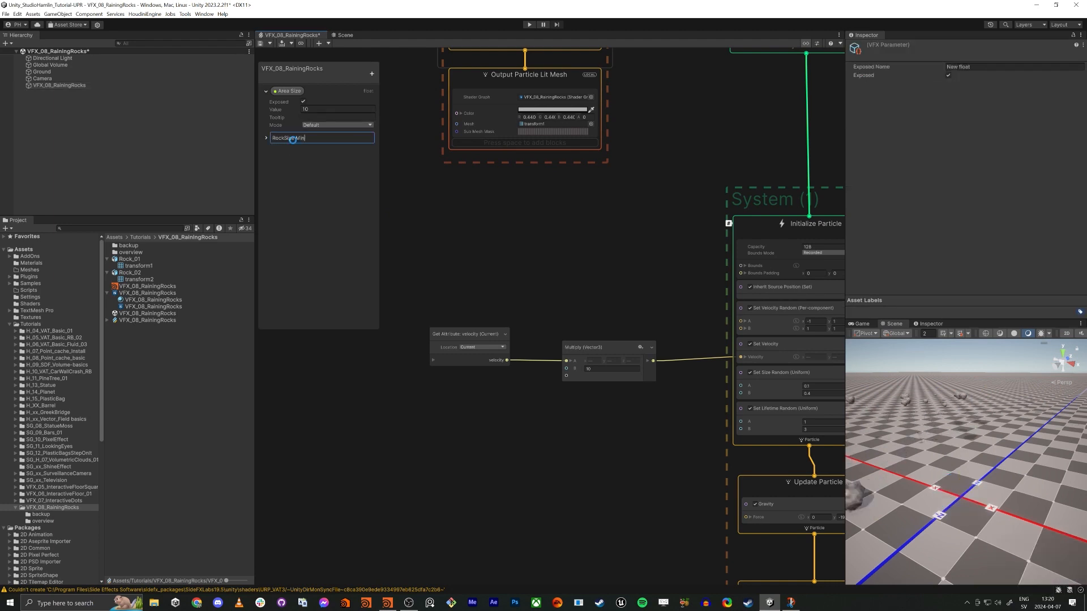
pyautogui.write('RockSize Min')
pyautogui.press('Return')
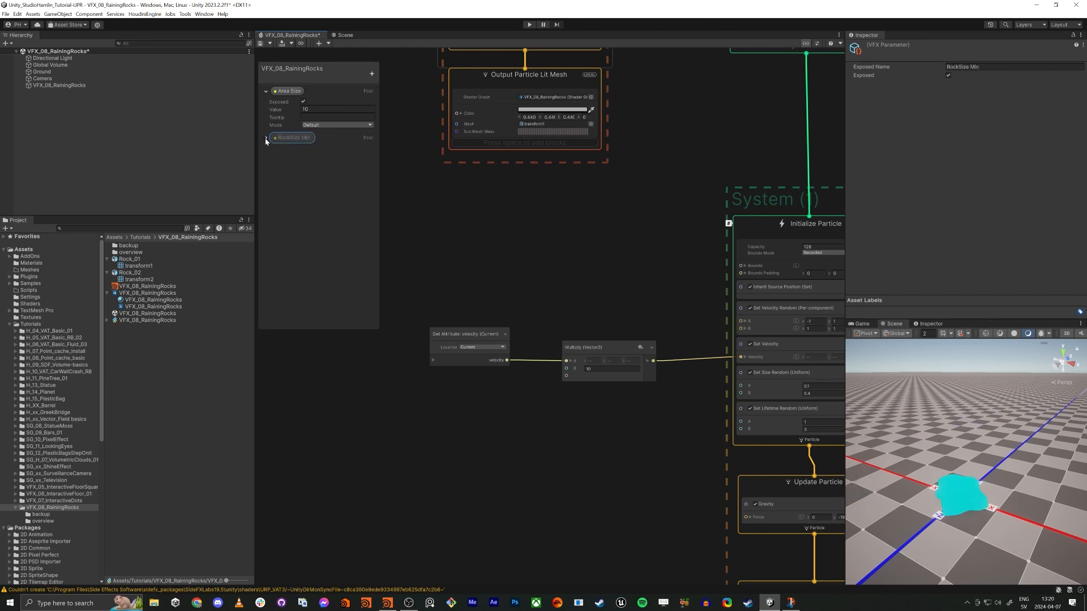
pyautogui.click(266, 138)
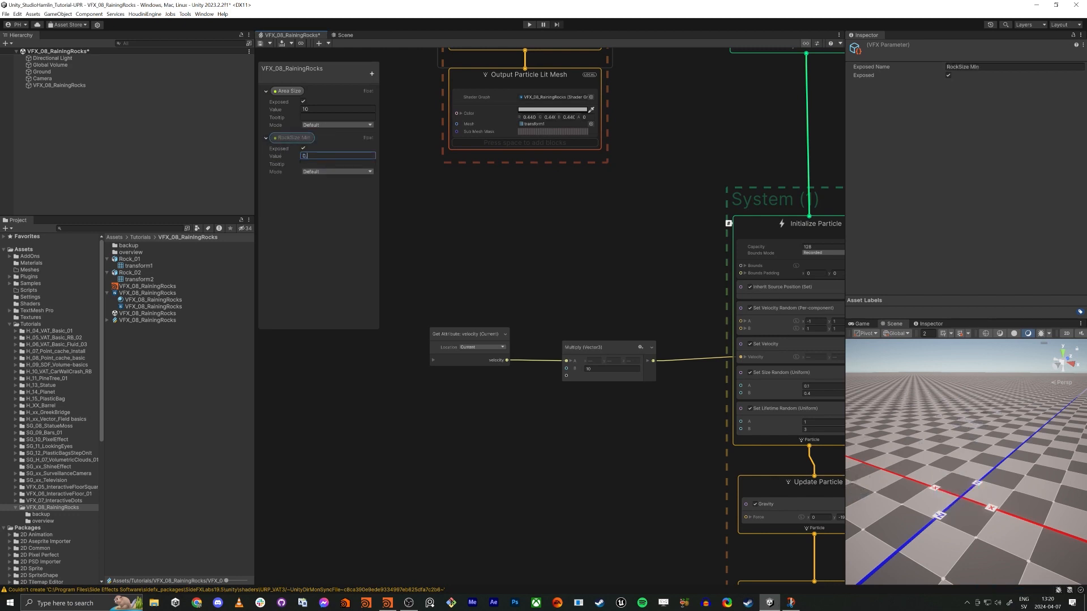
# Step: Duplicate the RockSize Min property, rename the copy RockSize Max and give it a value of 4
pyautogui.moveTo(311, 131); pyautogui.dragTo(302, 147)
pyautogui.hotkey('ctrl', 'd')
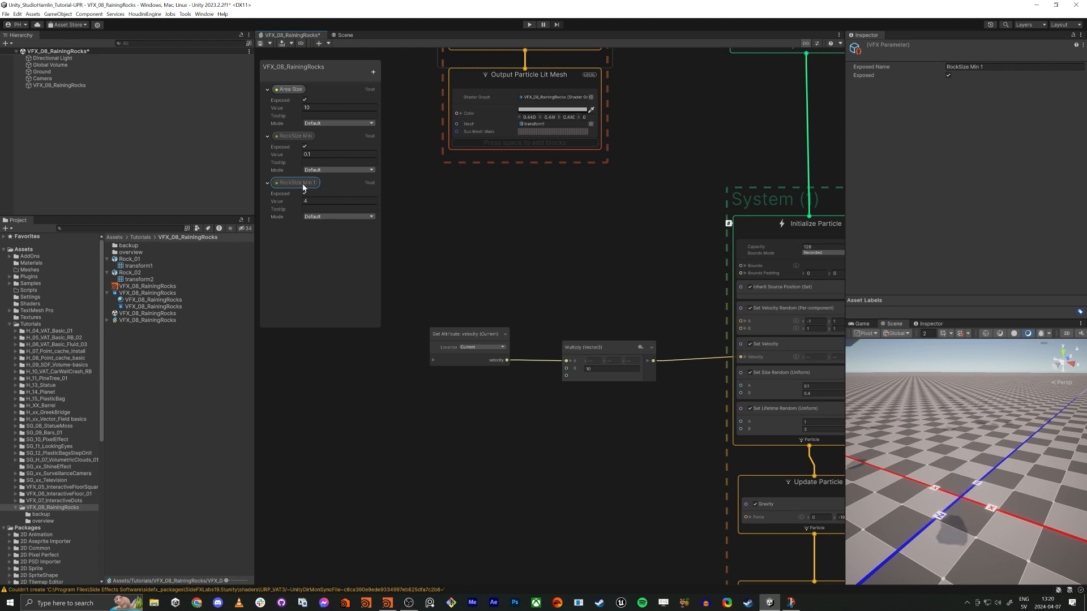
pyautogui.doubleClick(302, 183)
pyautogui.moveTo(302, 183); pyautogui.dragTo(358, 189)
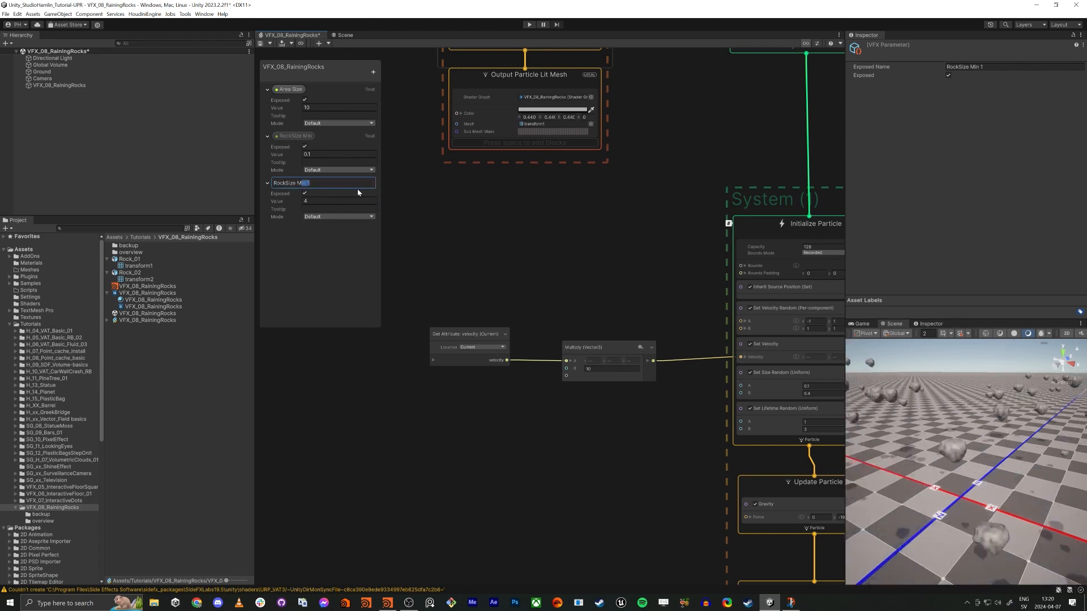
pyautogui.write('ax')
pyautogui.press('BackSpace')
pyautogui.press('BackSpace')
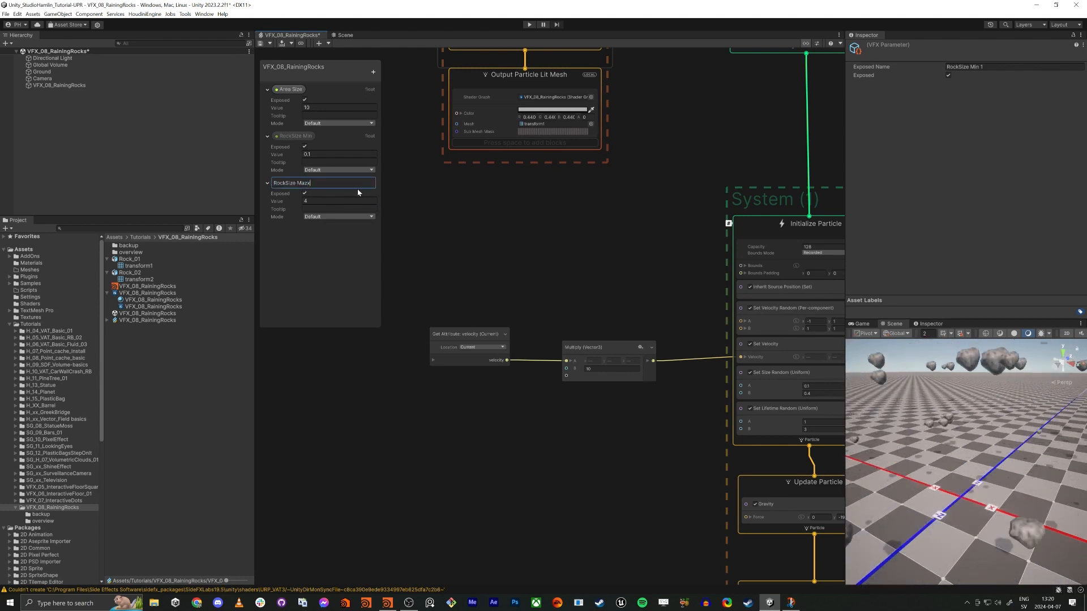
pyautogui.write('x')
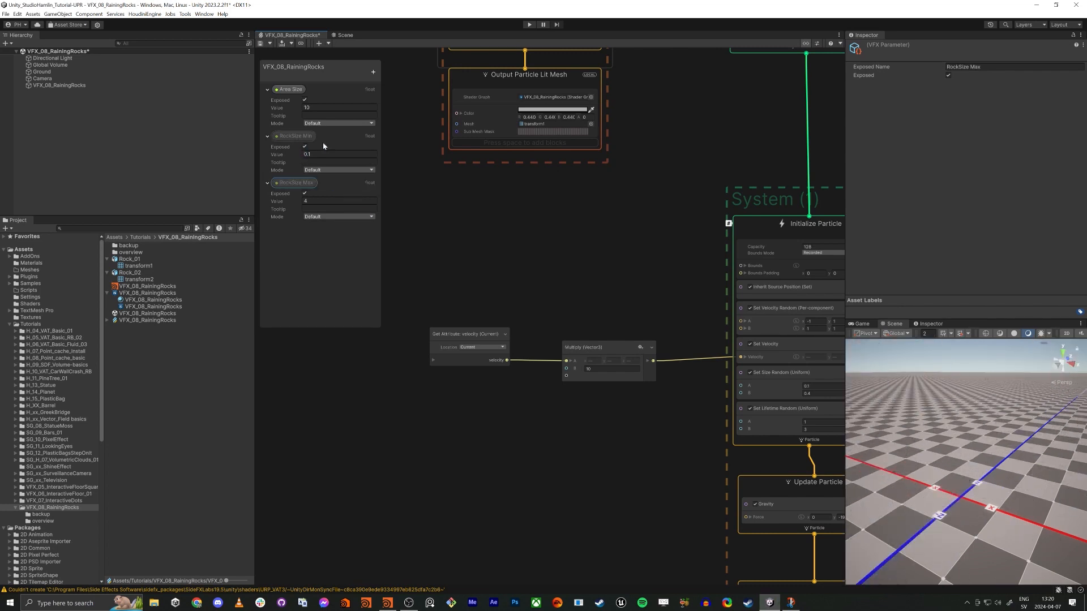
# Step: Place RockSize Min and RockSize Max nodes beside the second system and move its Set Size Random block above the velocity blocks
pyautogui.click(632, 270)
pyautogui.moveTo(702, 433); pyautogui.dragTo(627, 431, button='middle')
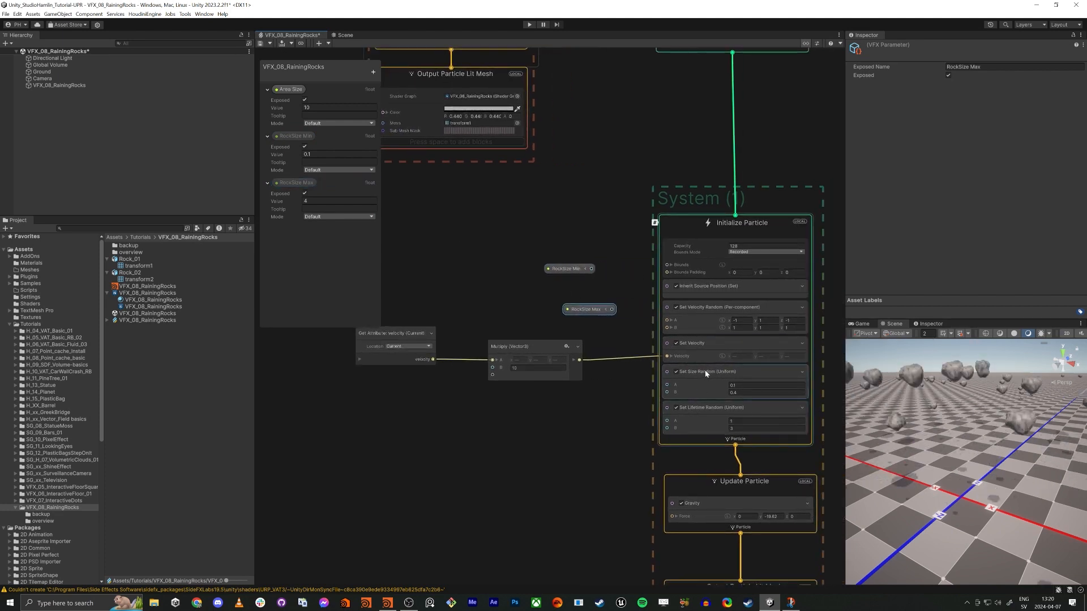
pyautogui.moveTo(706, 372); pyautogui.dragTo(701, 303)
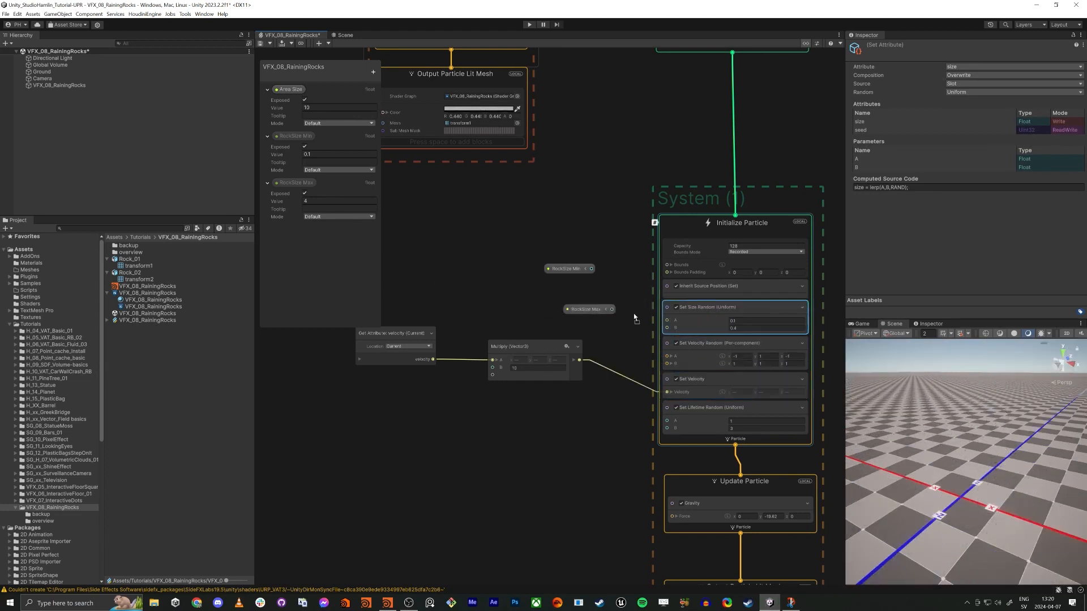
# Step: Connect RockSize Min and RockSize Max to A and B of Set Size Random, and move the velocity attribute and Multiply nodes lower
pyautogui.moveTo(612, 309); pyautogui.dragTo(591, 269)
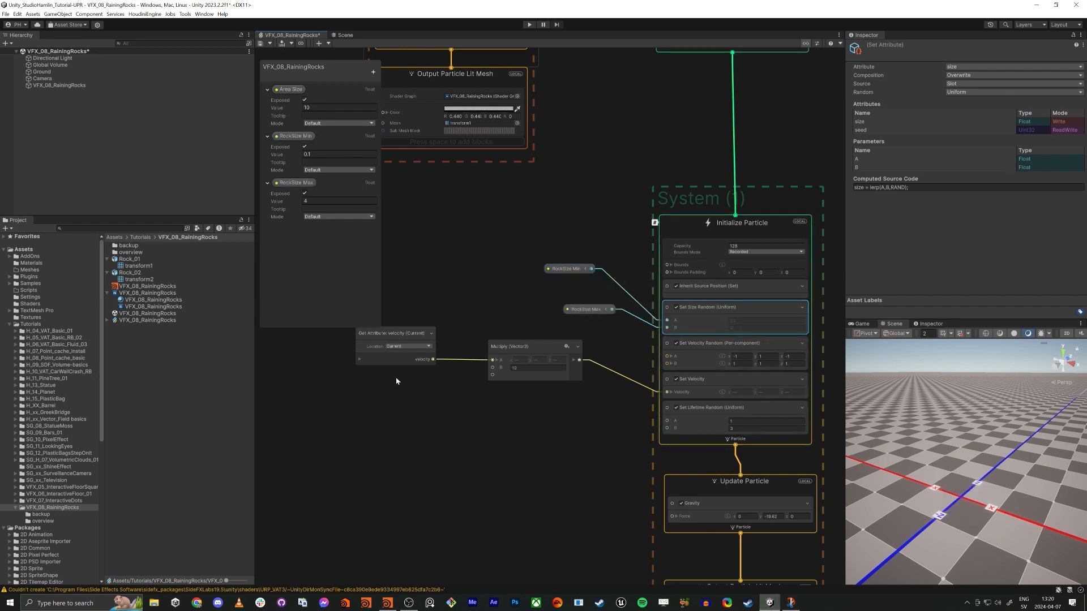
pyautogui.moveTo(348, 323); pyautogui.dragTo(512, 406)
pyautogui.moveTo(512, 368); pyautogui.dragTo(498, 461)
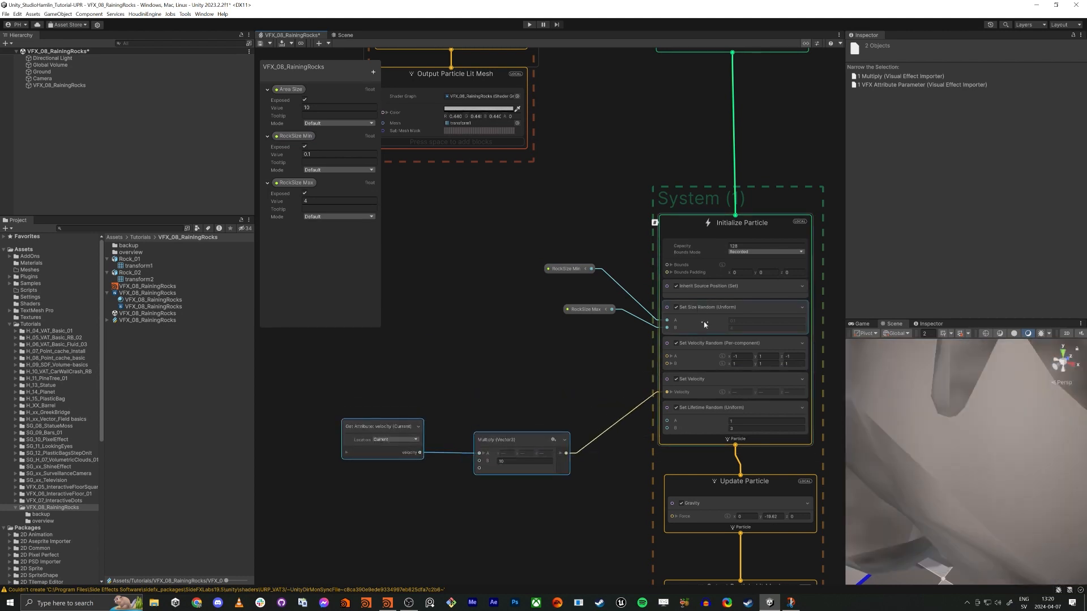
# Step: Set the value of the RockSize Max property to 0.4
pyautogui.click(681, 324)
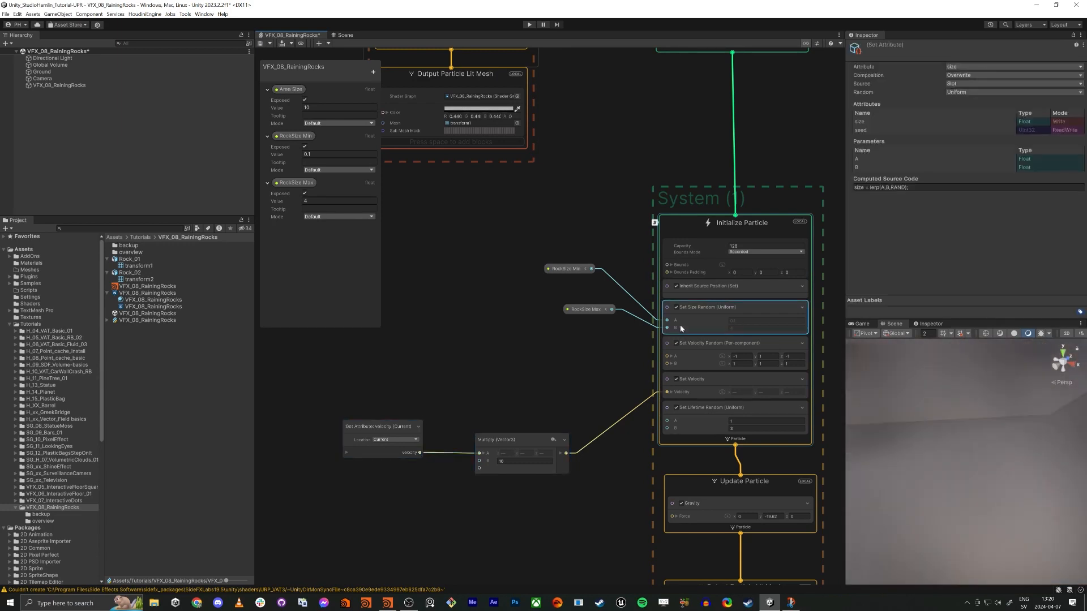
pyautogui.click(315, 201)
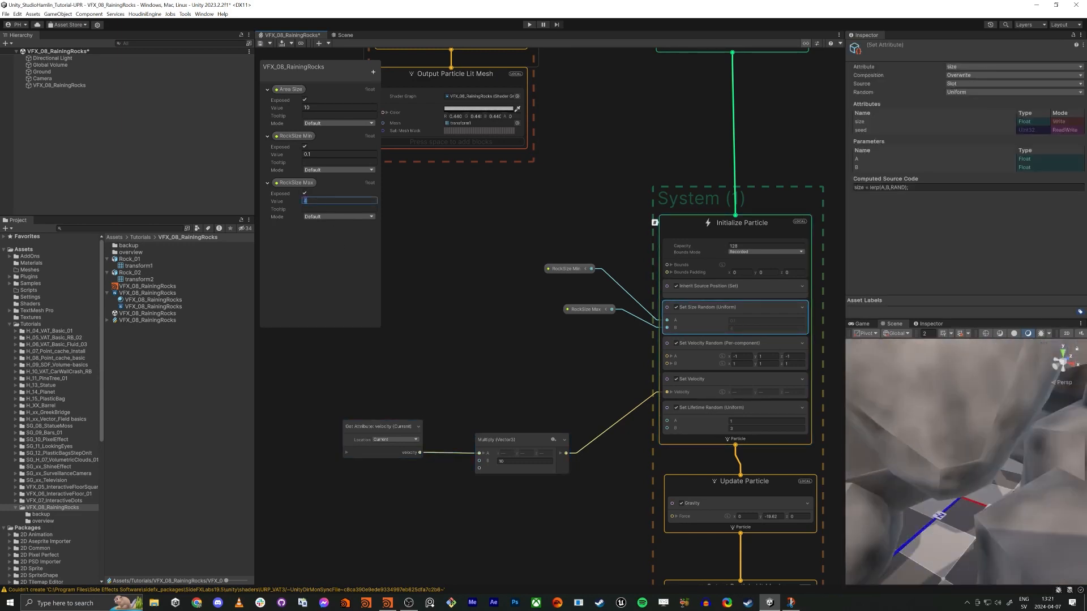
pyautogui.write('0.4')
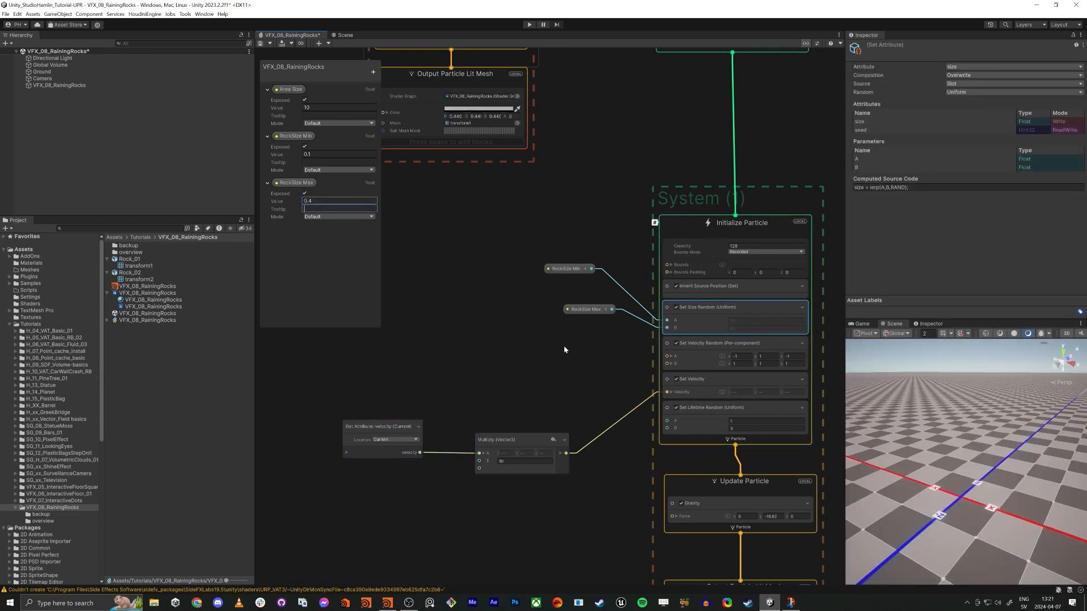
# Step: Duplicate the RockSize Min and RockSize Max nodes and place the copies above the velocity attribute node
pyautogui.moveTo(543, 336); pyautogui.dragTo(572, 263)
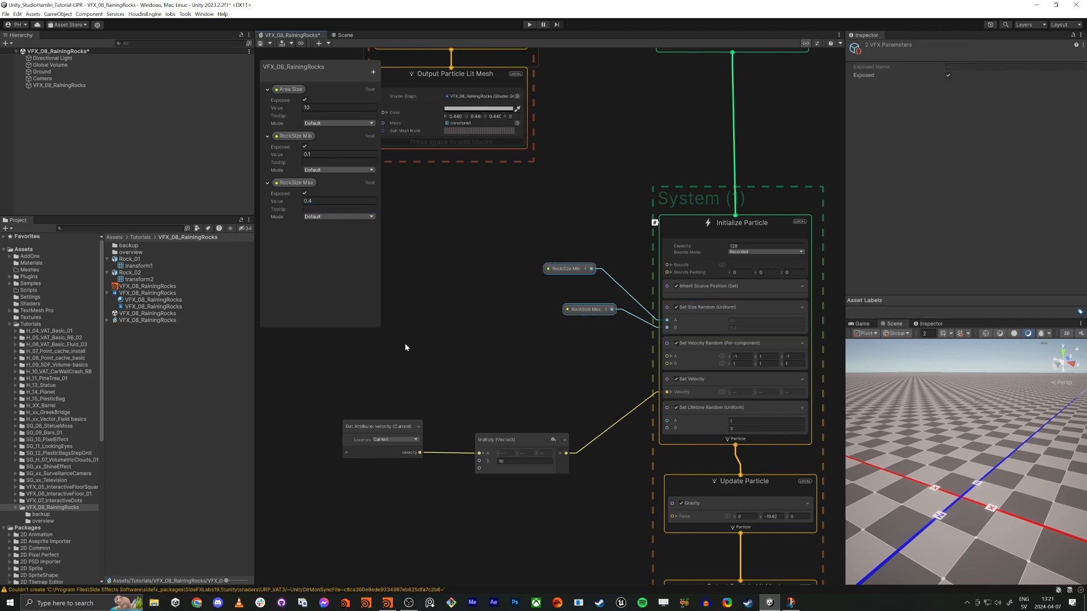
pyautogui.hotkey('ctrl', 'd')
pyautogui.moveTo(401, 350); pyautogui.dragTo(417, 343)
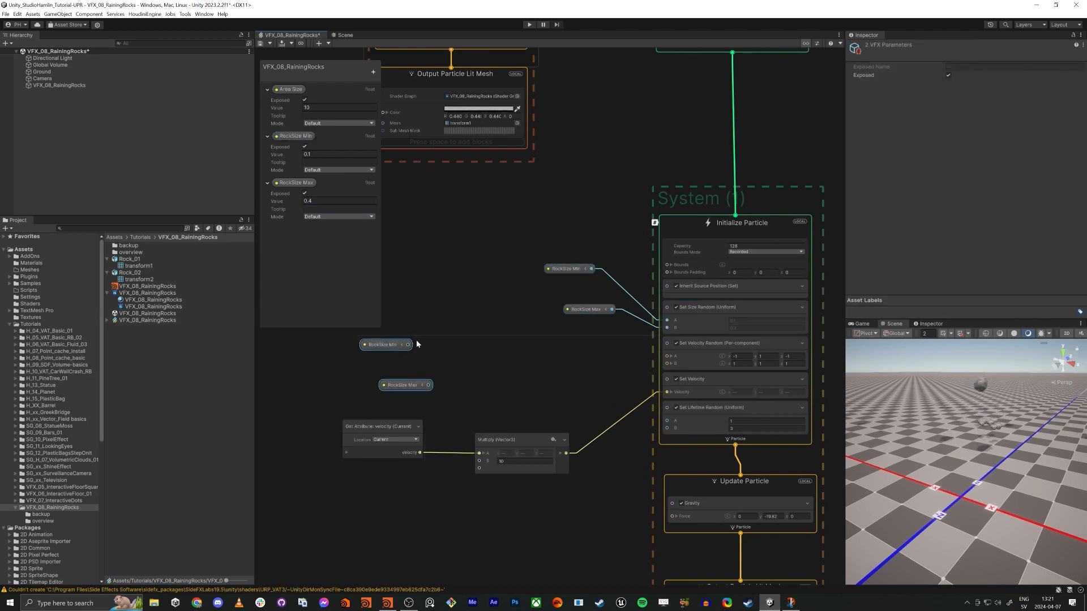
# Step: Add a Remap node next to the duplicated RockSize nodes
pyautogui.click(463, 348)
pyautogui.press('space')
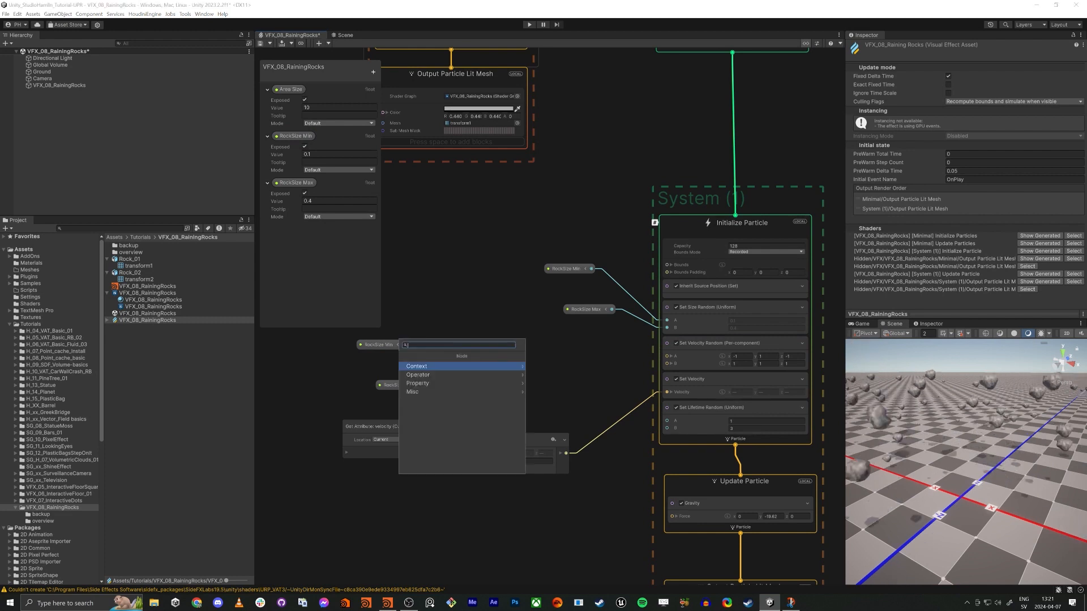
pyautogui.write('remap')
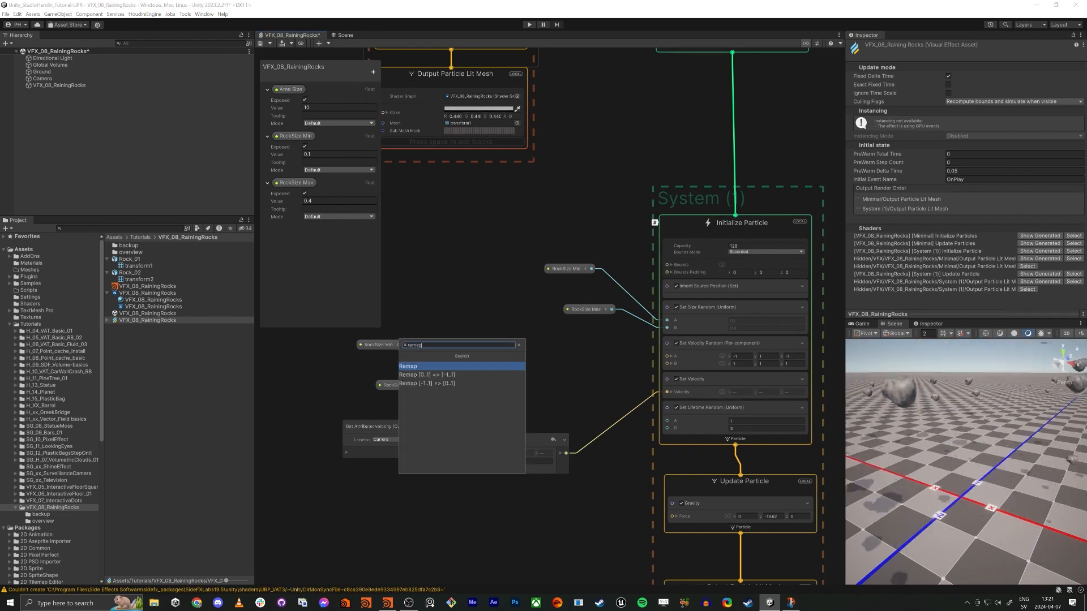
pyautogui.press('Return')
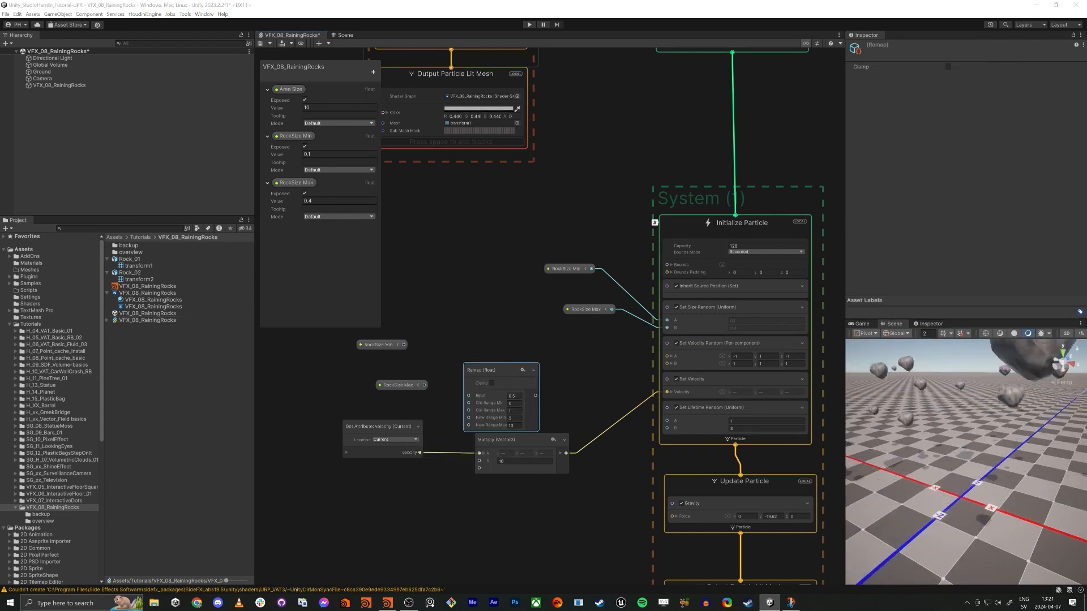
# Step: Add a Get Attribute: size node, connect its output to the Remap node's Input and move Remap clear of the Multiply node
pyautogui.click(439, 317)
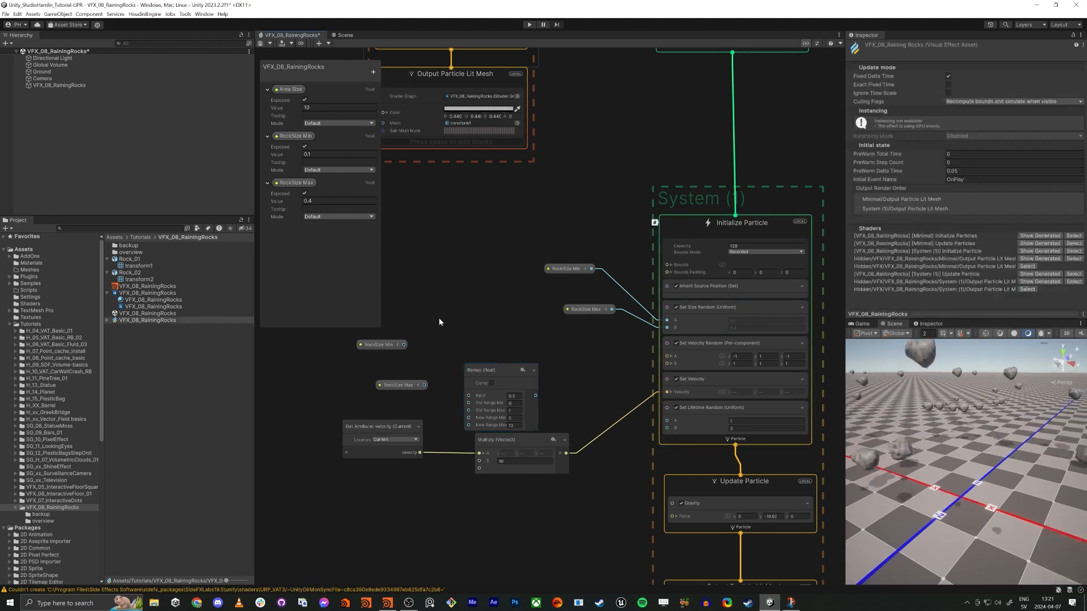
pyautogui.press('space')
pyautogui.write('get size')
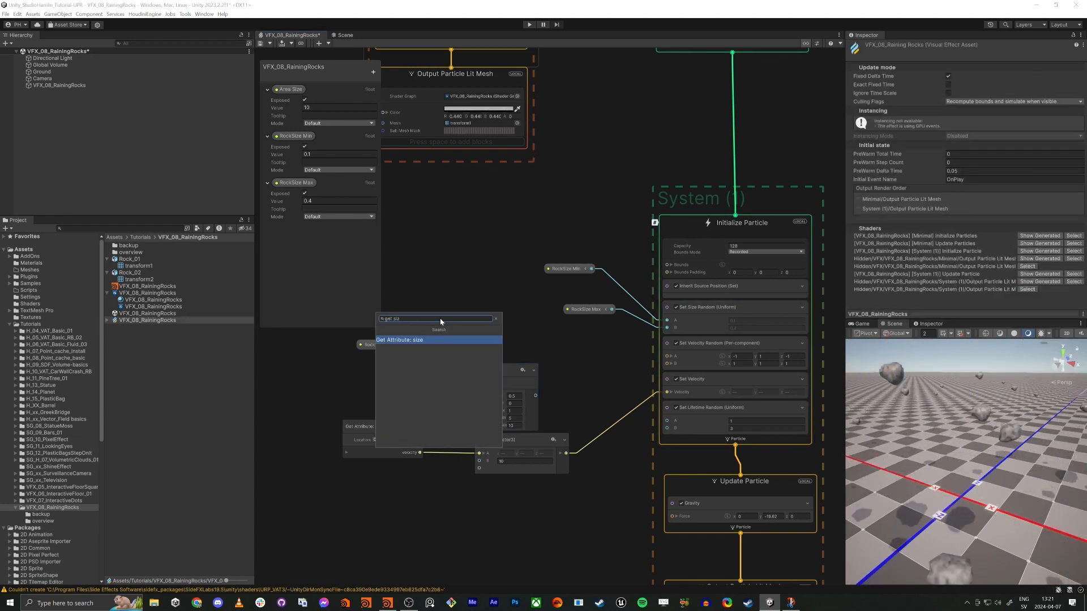
pyautogui.press('Return')
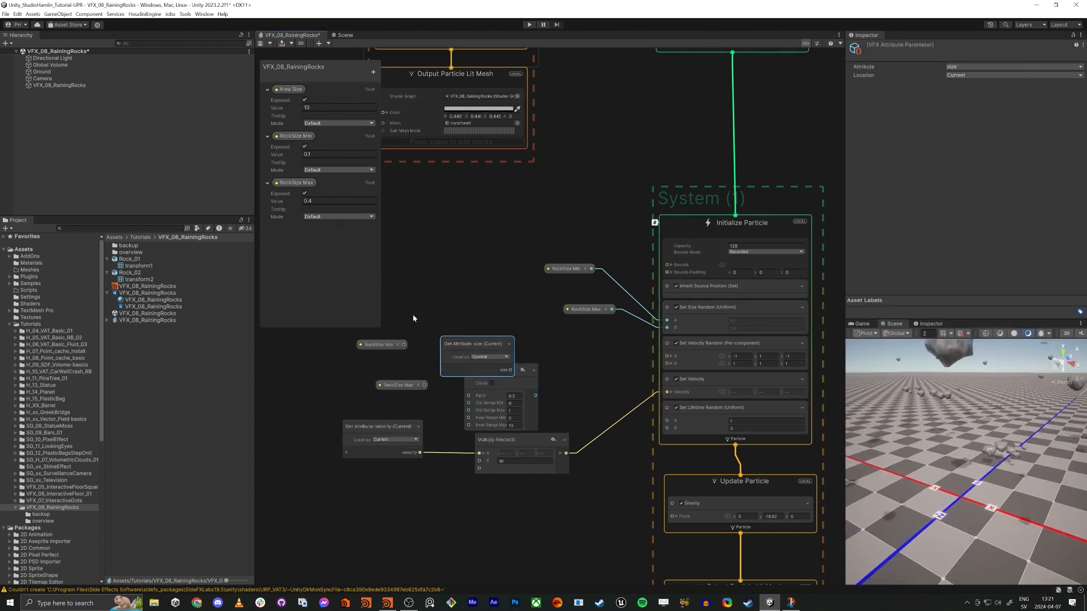
pyautogui.moveTo(510, 374); pyautogui.dragTo(441, 331)
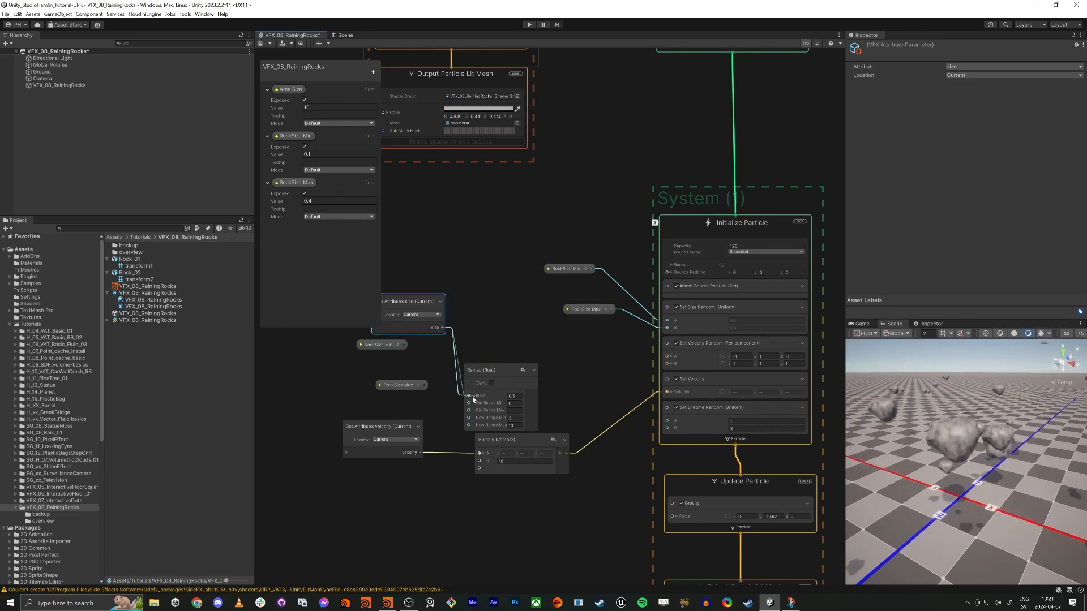
pyautogui.moveTo(476, 373); pyautogui.dragTo(477, 334)
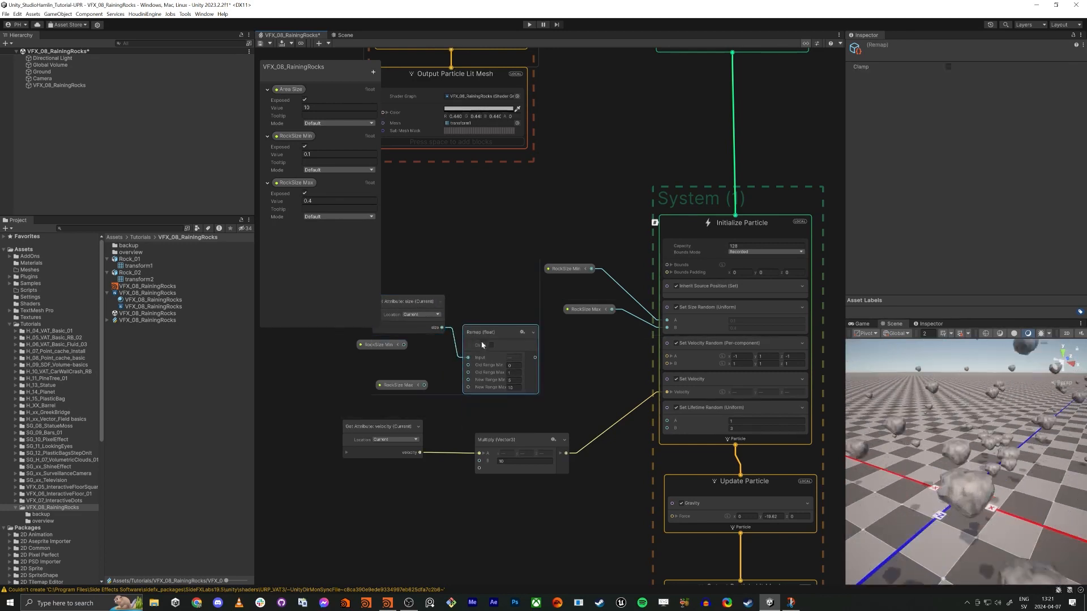
pyautogui.scroll(3, 481, 351)
pyautogui.moveTo(393, 322); pyautogui.dragTo(503, 312, button='middle')
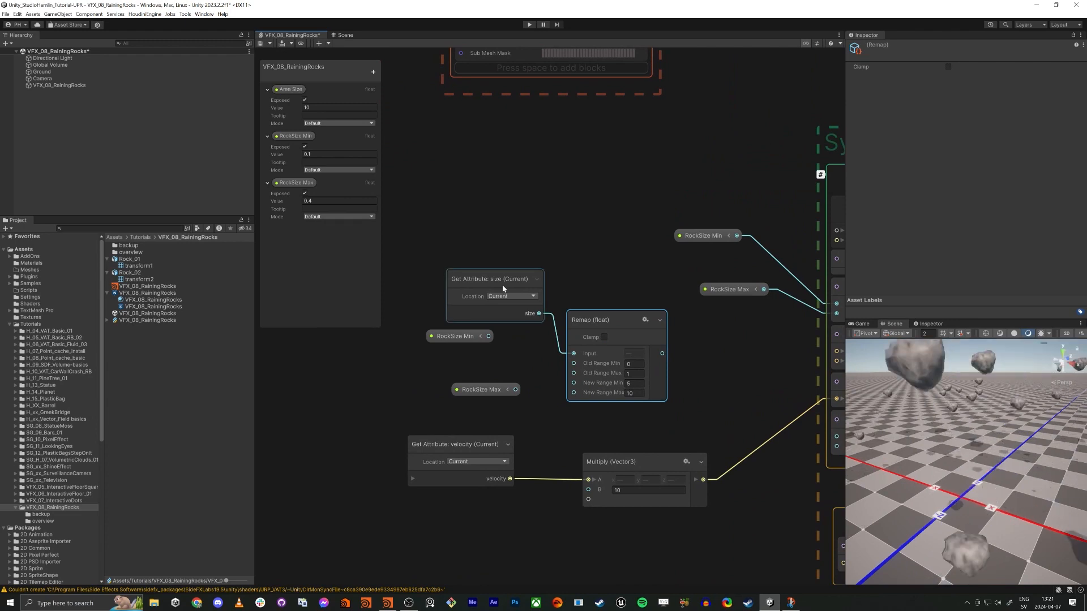
# Step: Connect RockSize Min and RockSize Max to Remap's Old Range Min and Old Range Max, and place RockSize Max directly below RockSize Min
pyautogui.click(502, 285)
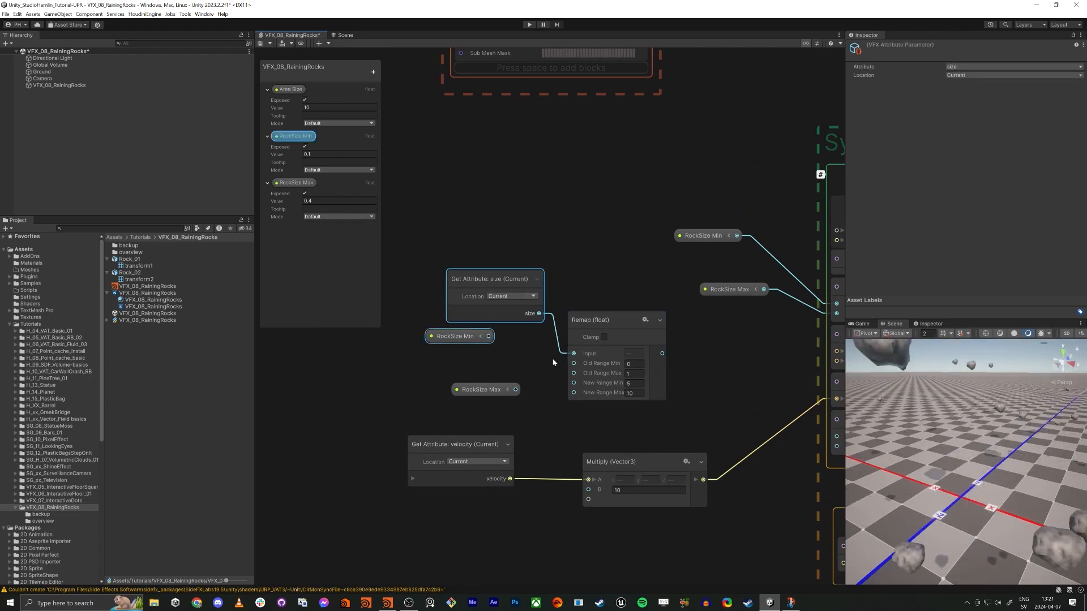
pyautogui.moveTo(488, 336); pyautogui.dragTo(573, 363)
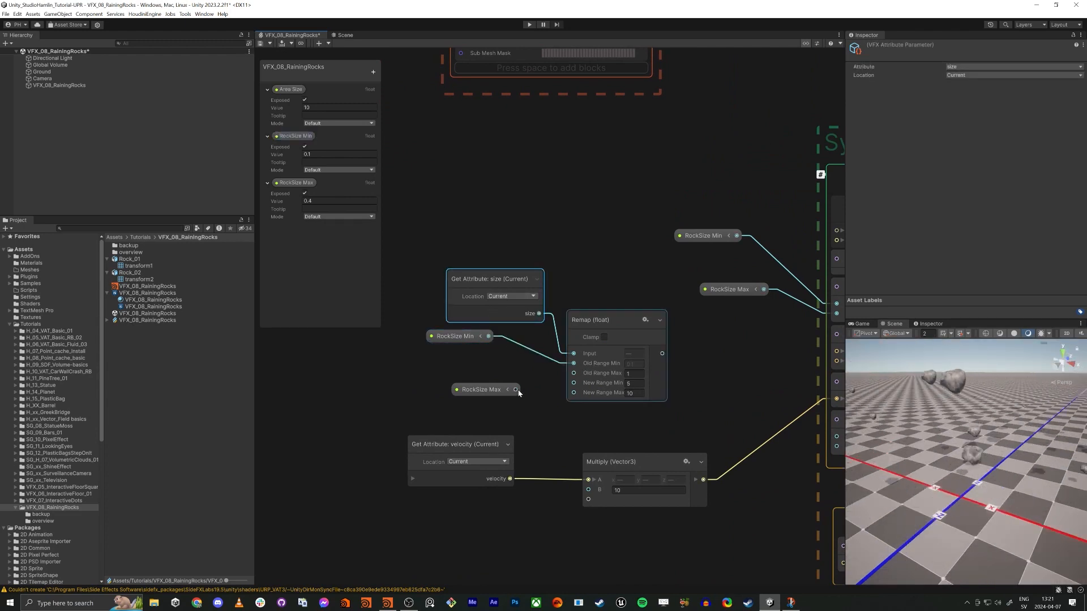
pyautogui.moveTo(515, 390); pyautogui.dragTo(573, 373)
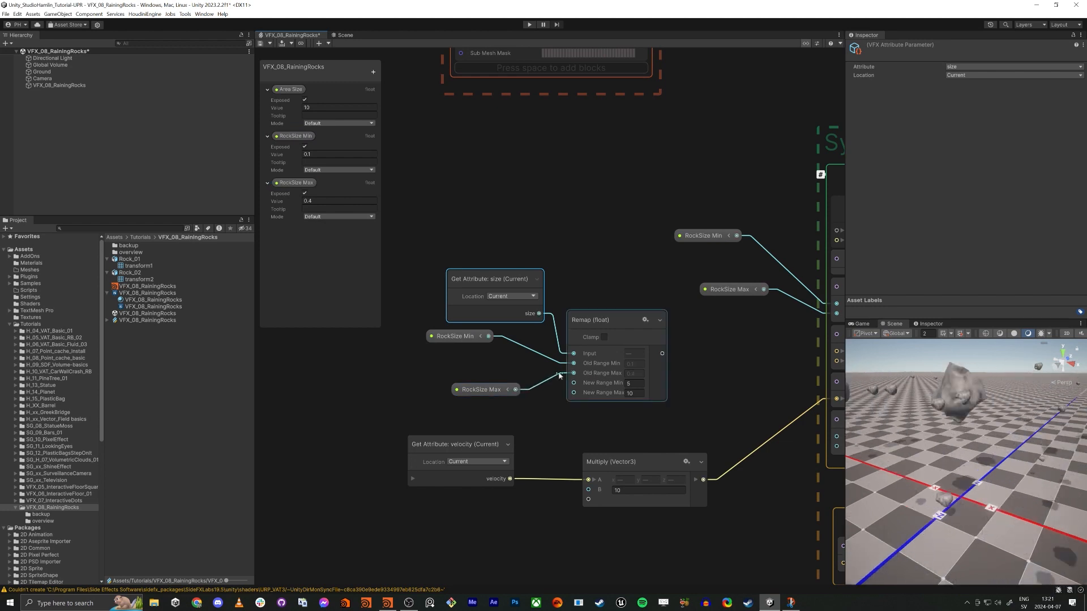
pyautogui.moveTo(478, 390); pyautogui.dragTo(447, 359)
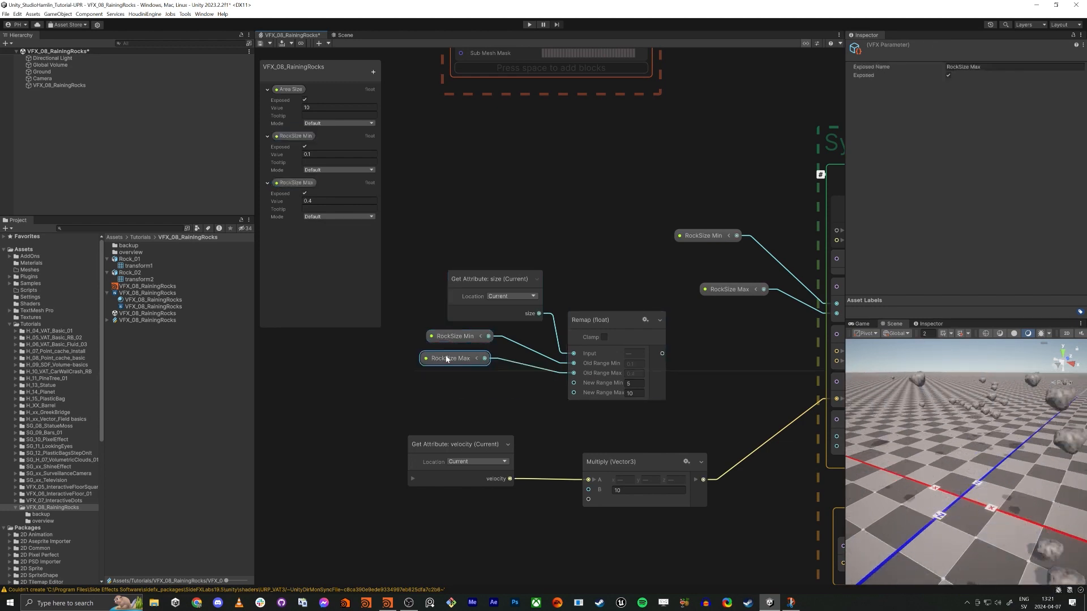
# Step: Set the Remap node's New Range Min to 10 and New Range Max to 1
pyautogui.scroll(1, 527, 413)
pyautogui.moveTo(528, 413); pyautogui.dragTo(450, 400, button='middle')
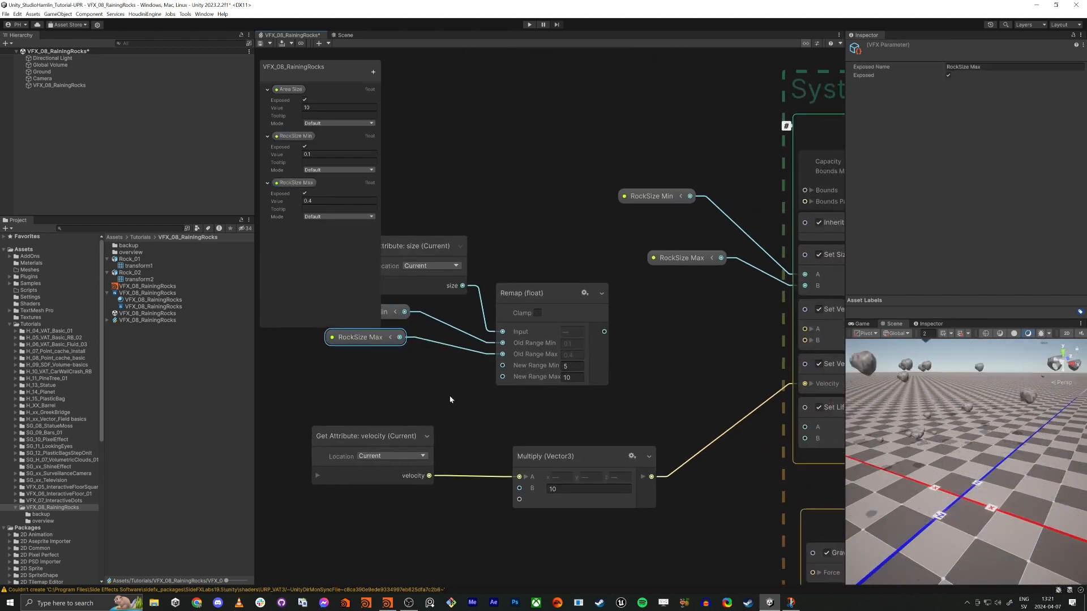
pyautogui.scroll(-4, 464, 412)
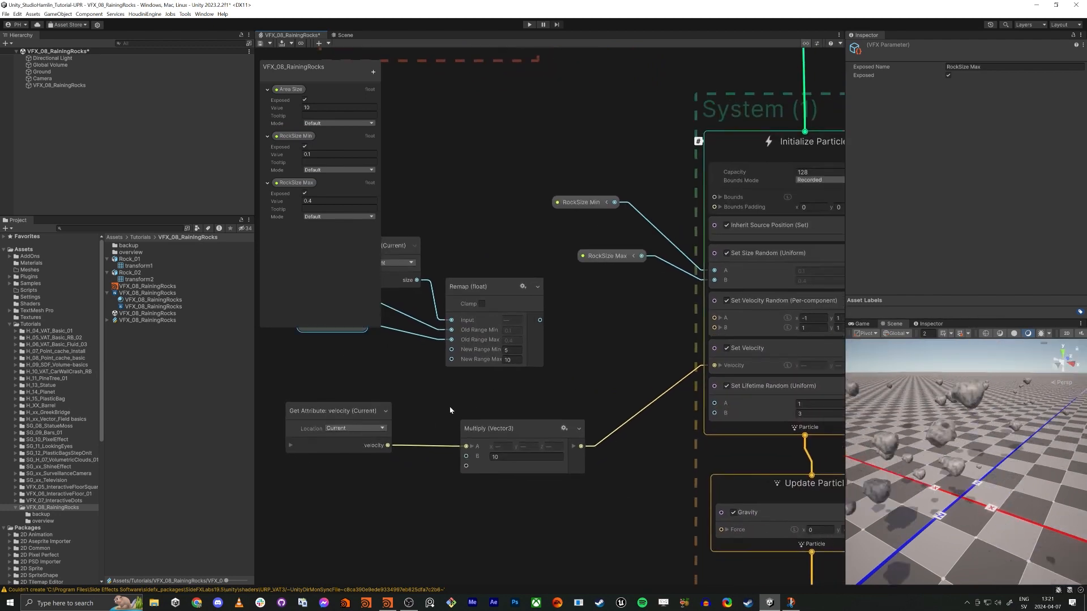
pyautogui.scroll(-1, 453, 409)
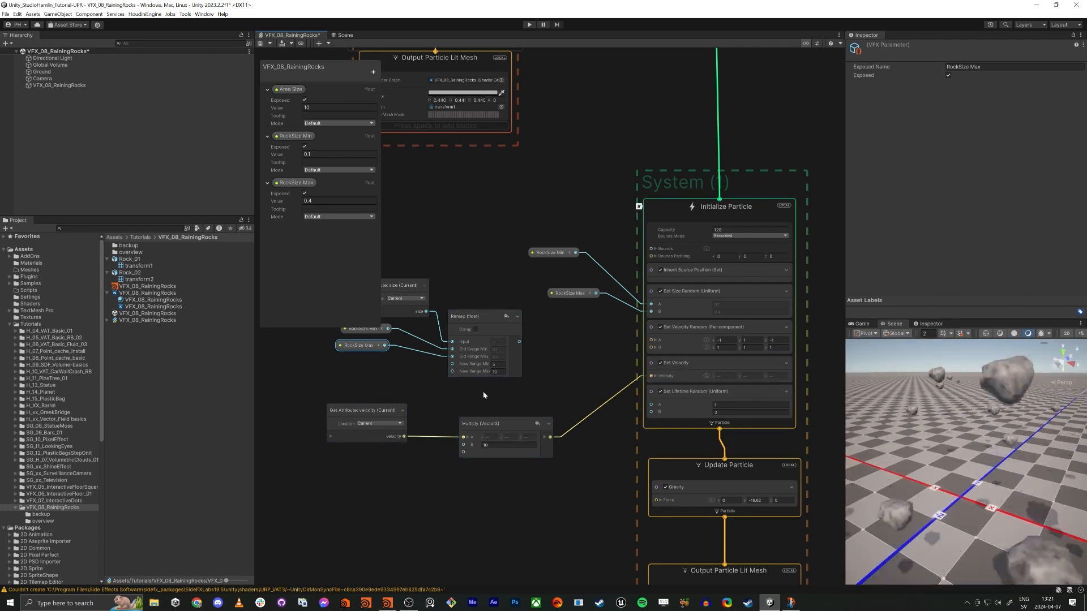
pyautogui.moveTo(454, 387); pyautogui.dragTo(477, 392, button='middle')
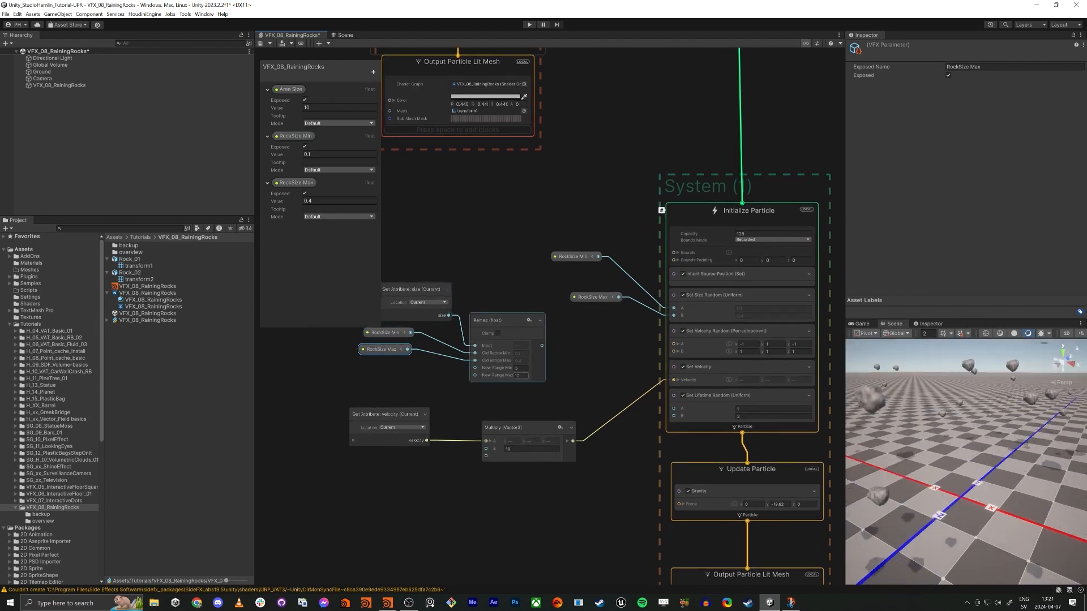
pyautogui.click(515, 368)
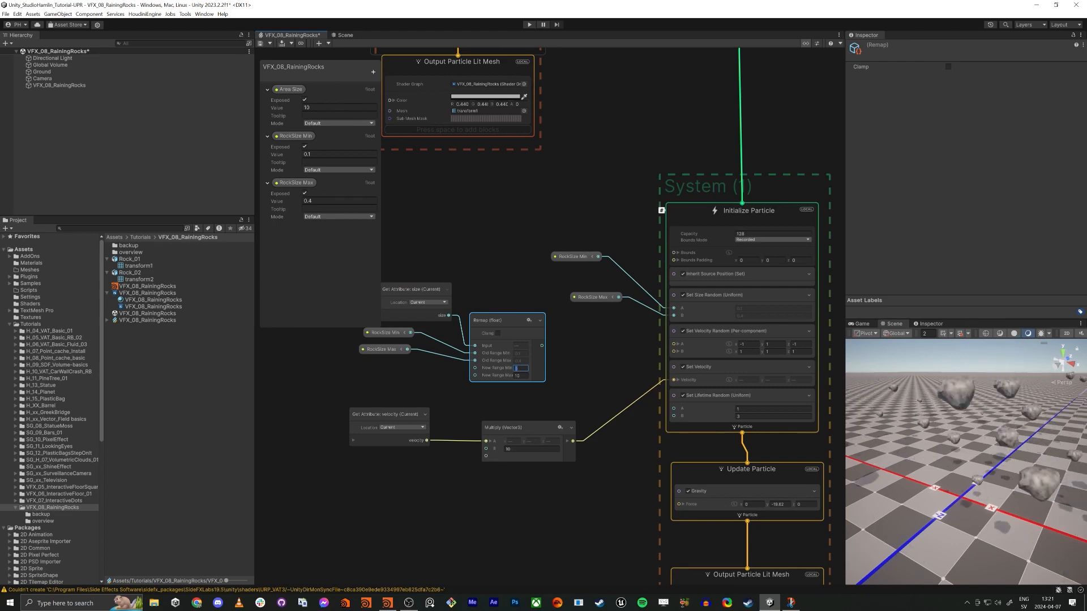
pyautogui.write('10')
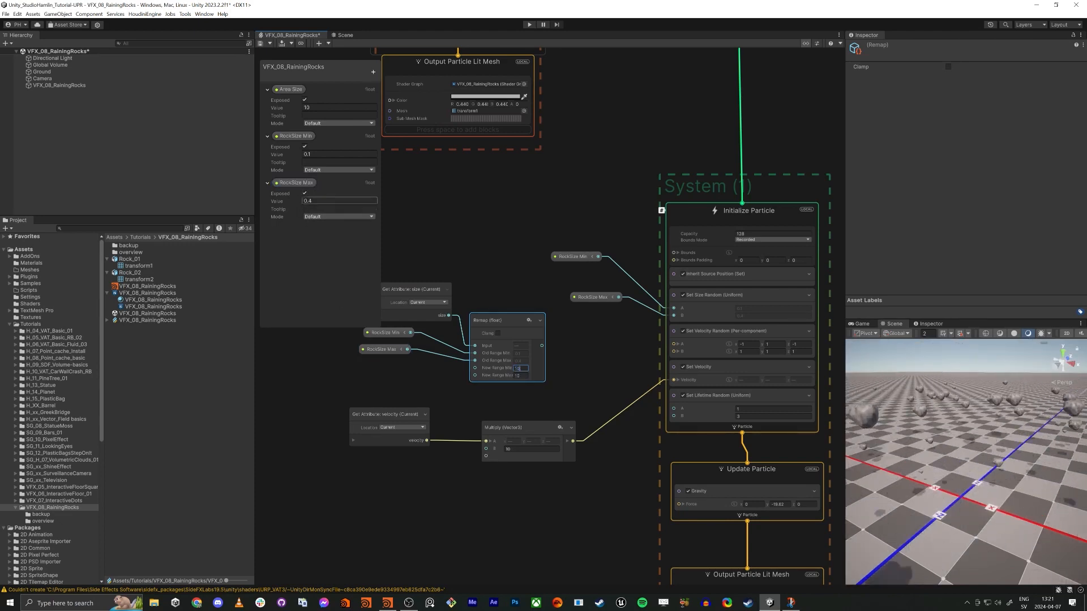
pyautogui.click(519, 375)
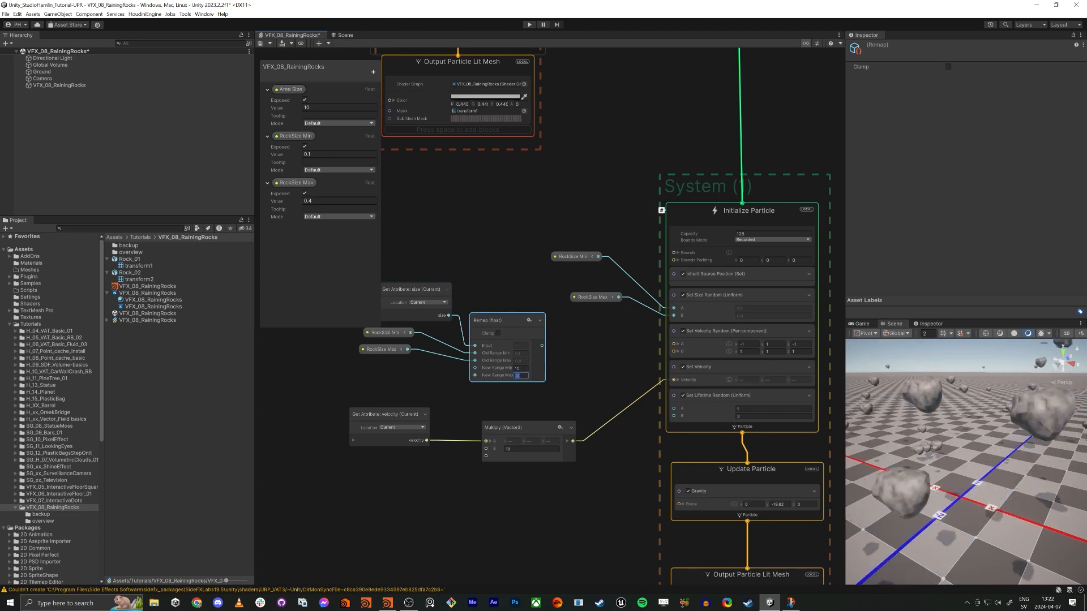
pyautogui.write('1')
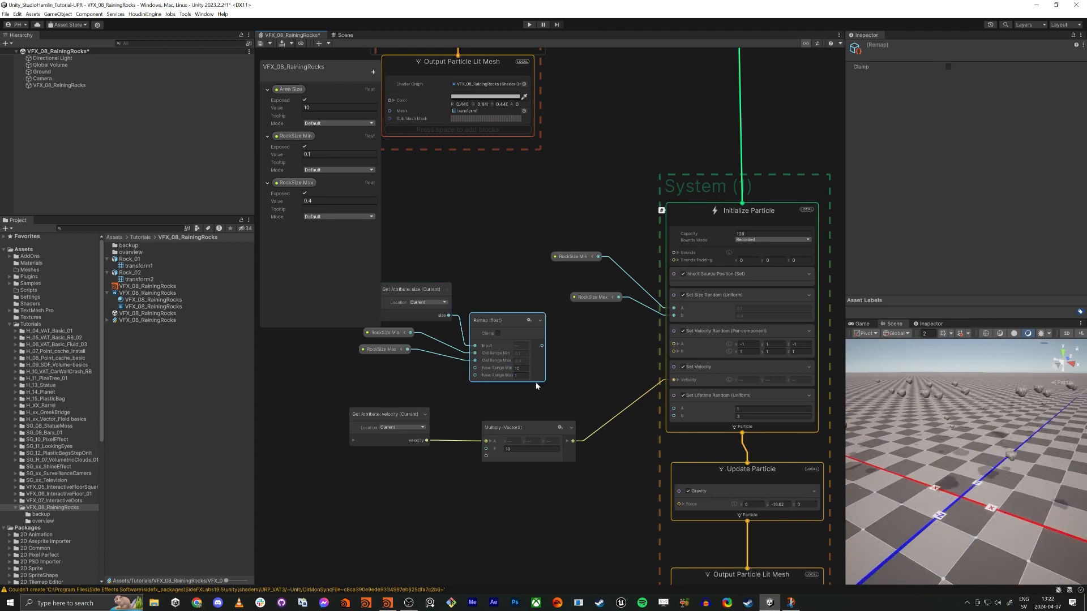
# Step: Connect the Remap output to input B of the velocity Multiply node and check the debris in the scene view
pyautogui.moveTo(485, 441); pyautogui.dragTo(542, 346)
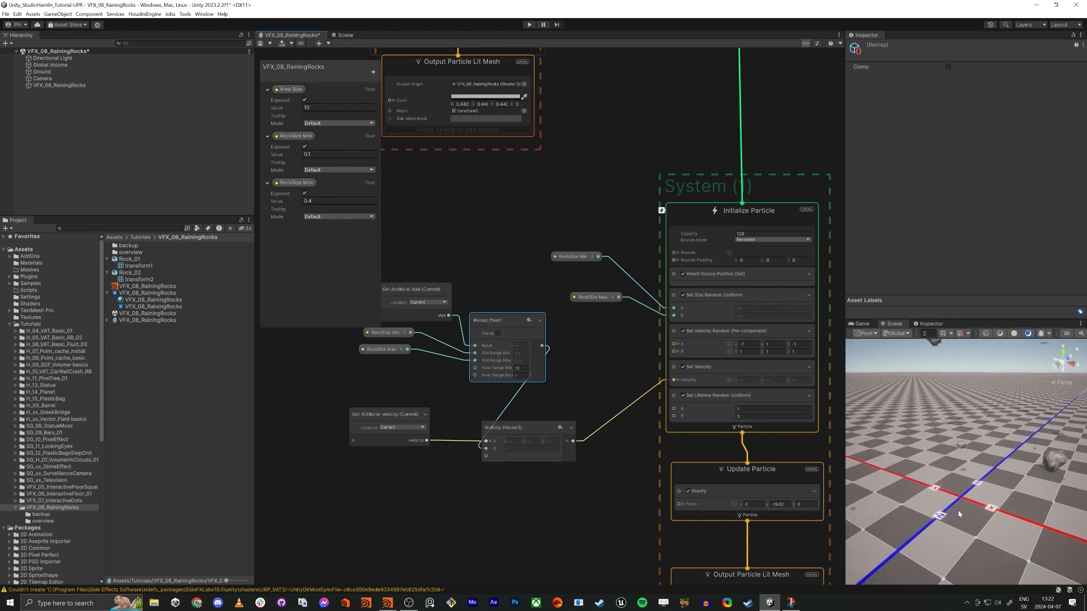
pyautogui.press('s')
pyautogui.moveTo(948, 507); pyautogui.dragTo(981, 461, button='right')
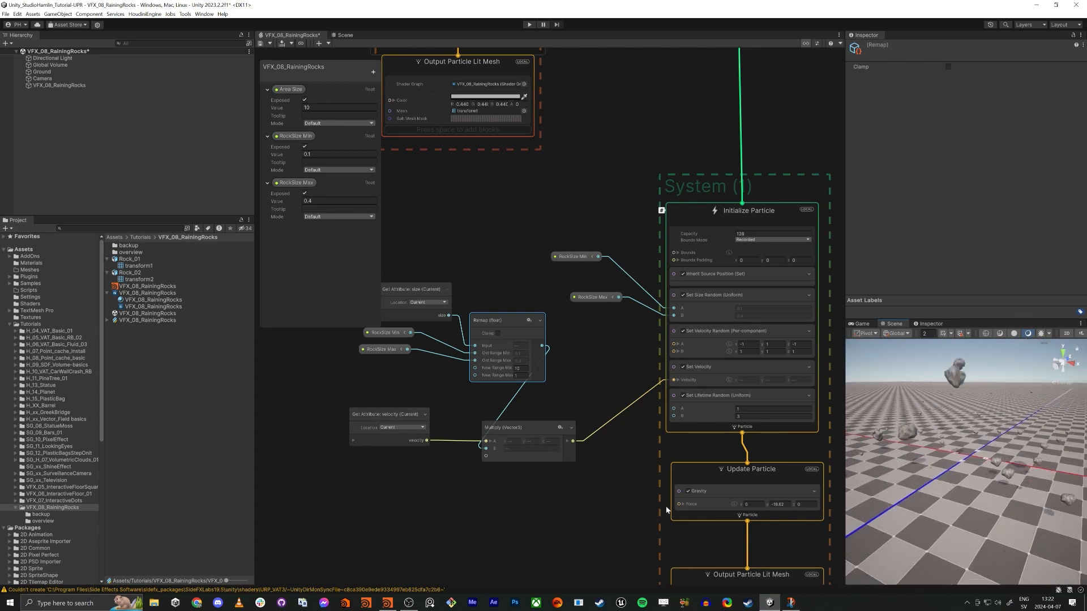
# Step: Copy the Set Angle.XYZ Random block from the falling rocks' initialization into the Initialize Particle context of System (1)
pyautogui.moveTo(564, 520); pyautogui.dragTo(525, 489, button='middle')
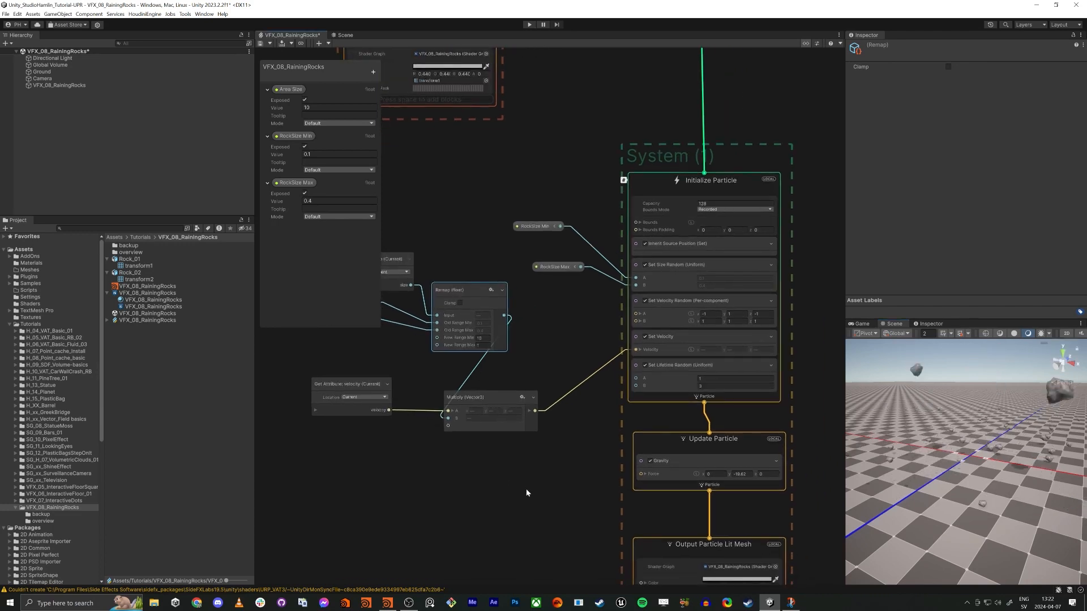
pyautogui.scroll(-2, 552, 498)
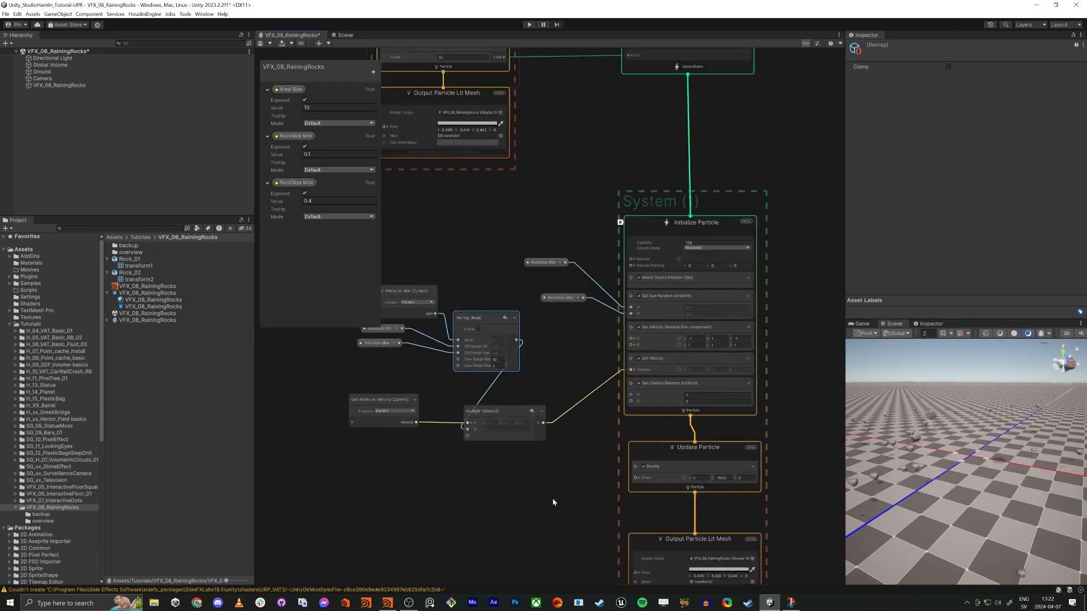
pyautogui.scroll(-2, 553, 502)
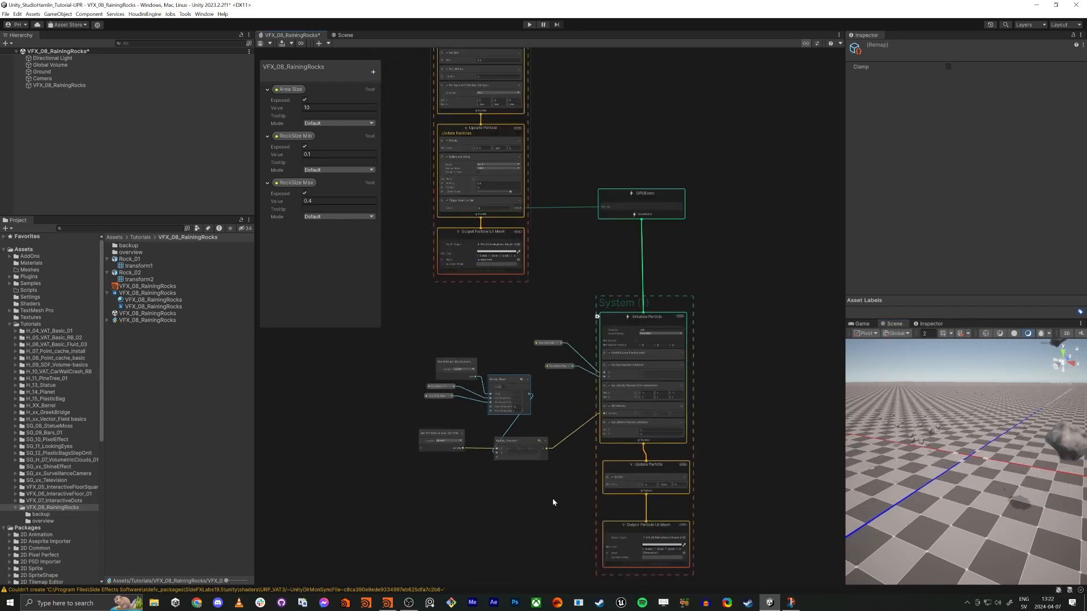
pyautogui.click(481, 203)
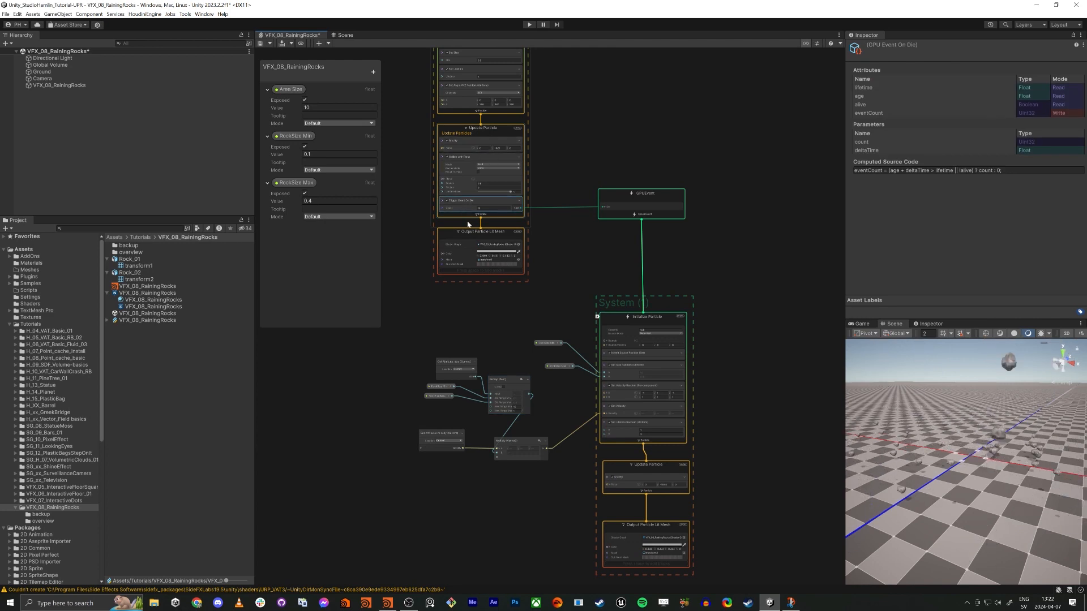
pyautogui.scroll(4, 467, 224)
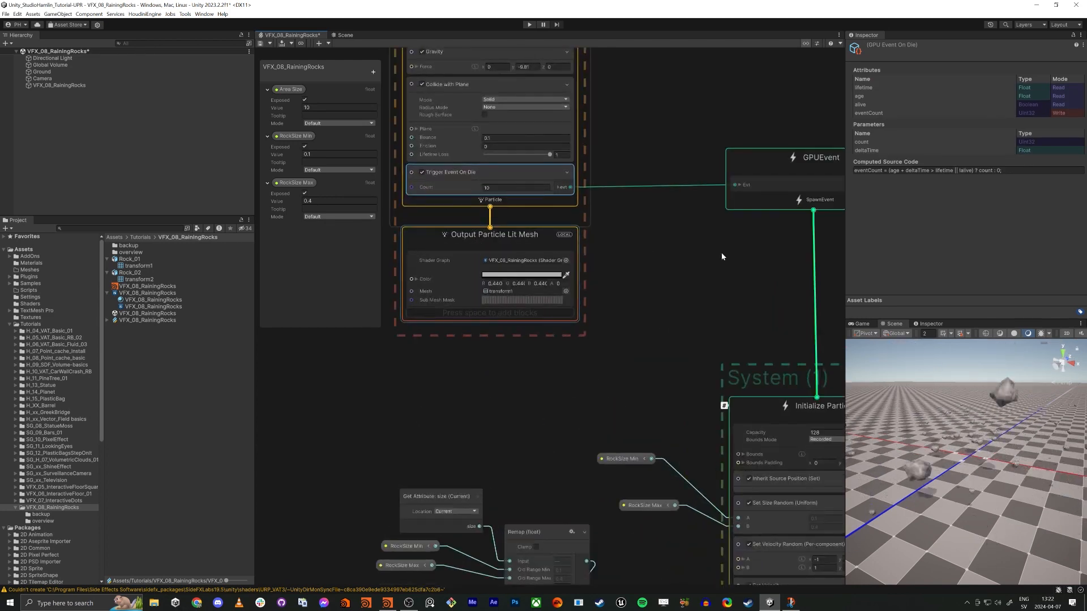
pyautogui.moveTo(719, 73); pyautogui.dragTo(709, 320, button='middle')
pyautogui.click(441, 192)
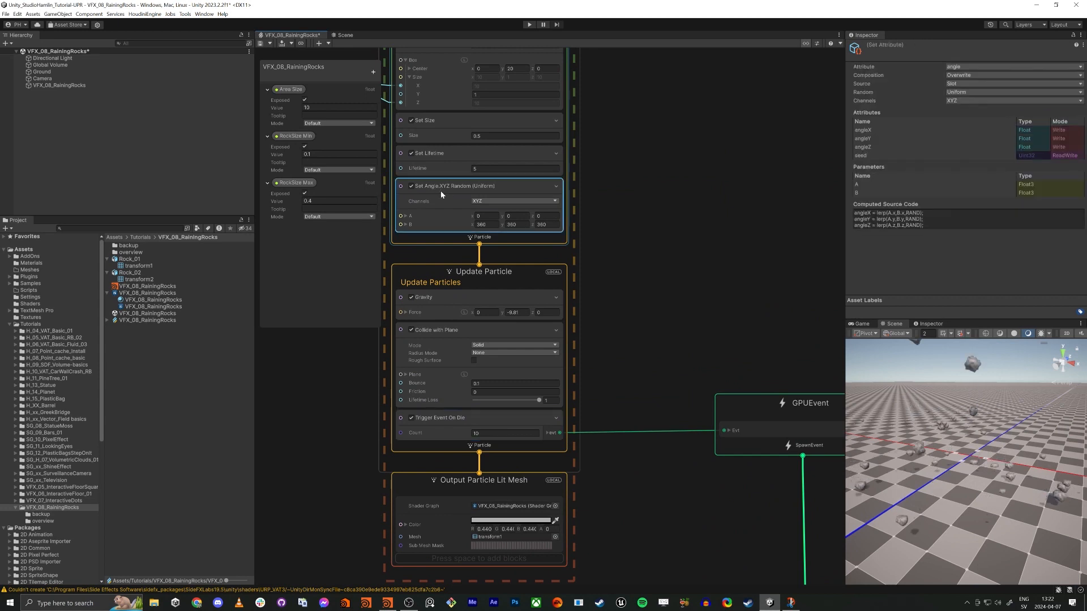
pyautogui.moveTo(699, 333); pyautogui.dragTo(614, 117, button='middle')
pyautogui.moveTo(594, 368); pyautogui.dragTo(540, 135, button='middle')
pyautogui.click(617, 211)
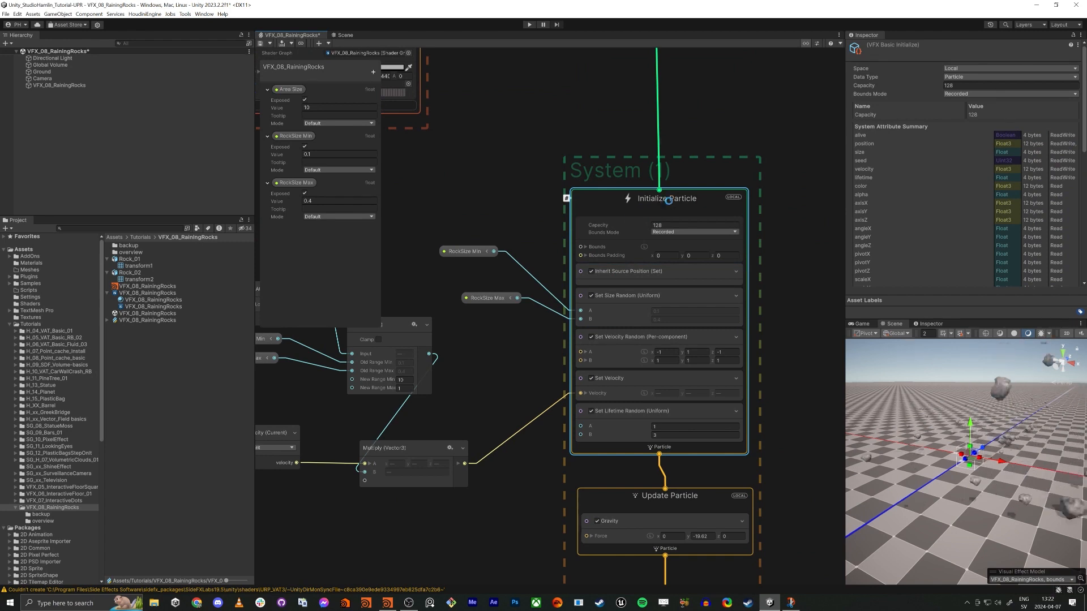
pyautogui.hotkey('ctrl', 'v')
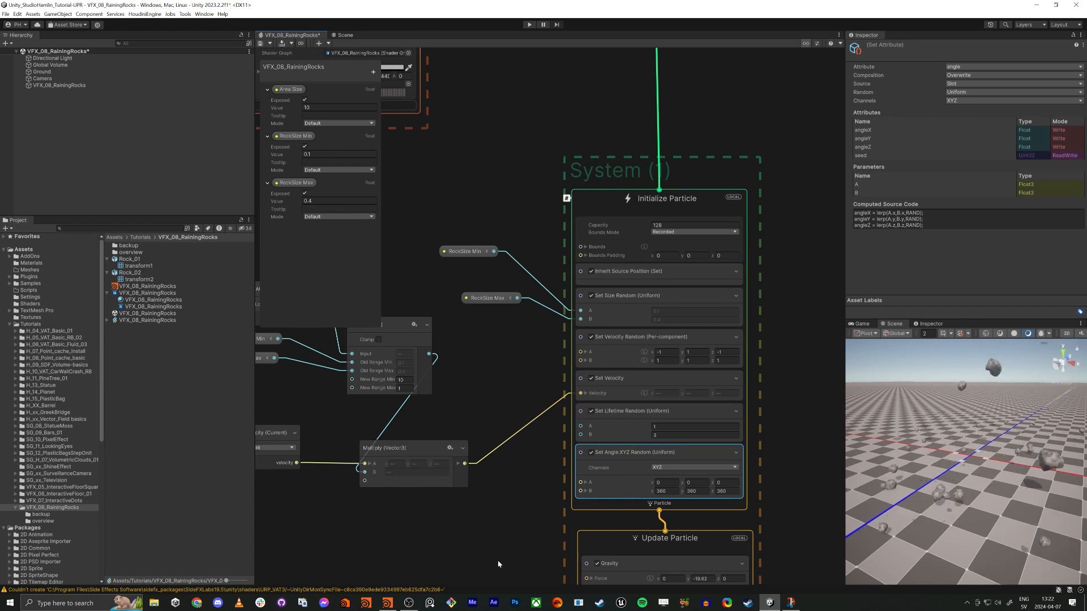
# Step: Add a Multiply Size over Life block to the Output Particle Lit Mesh context of System (1)
pyautogui.moveTo(490, 416); pyautogui.dragTo(485, 197, button='middle')
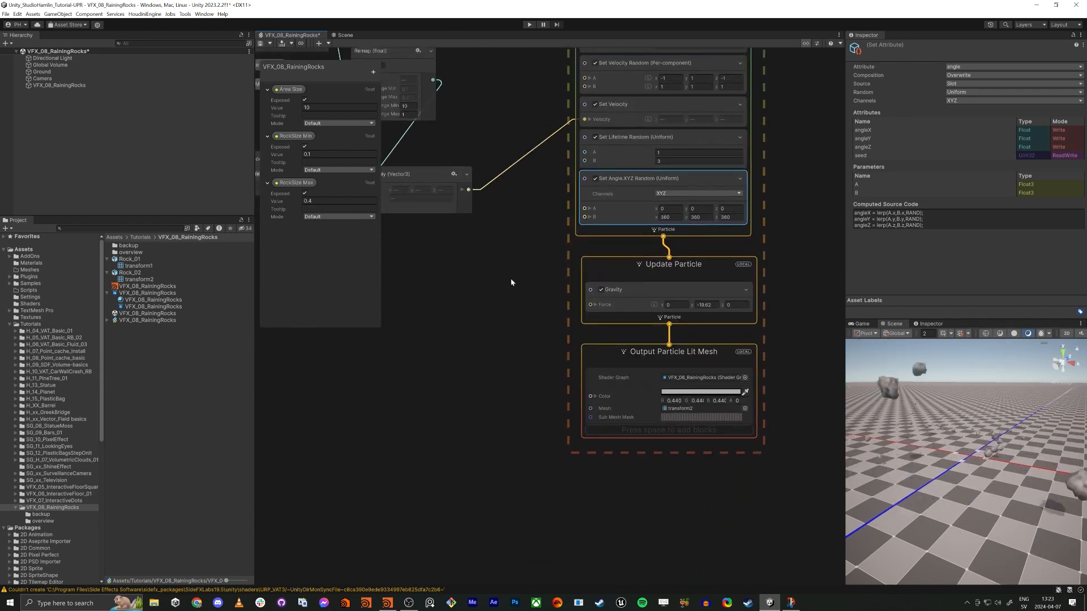
pyautogui.click(600, 350)
pyautogui.press('space')
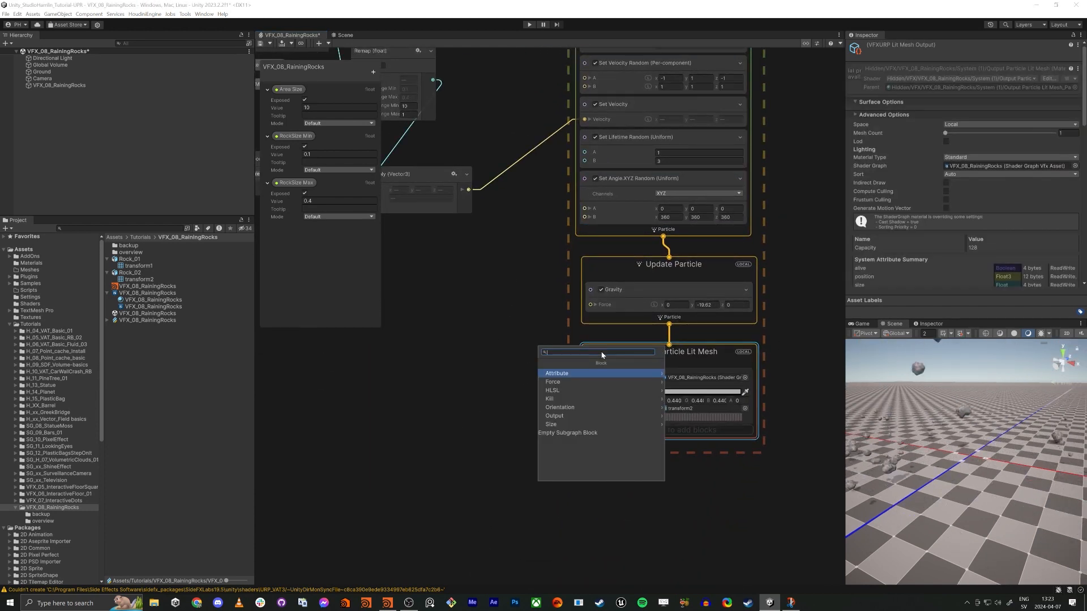
pyautogui.press('Escape')
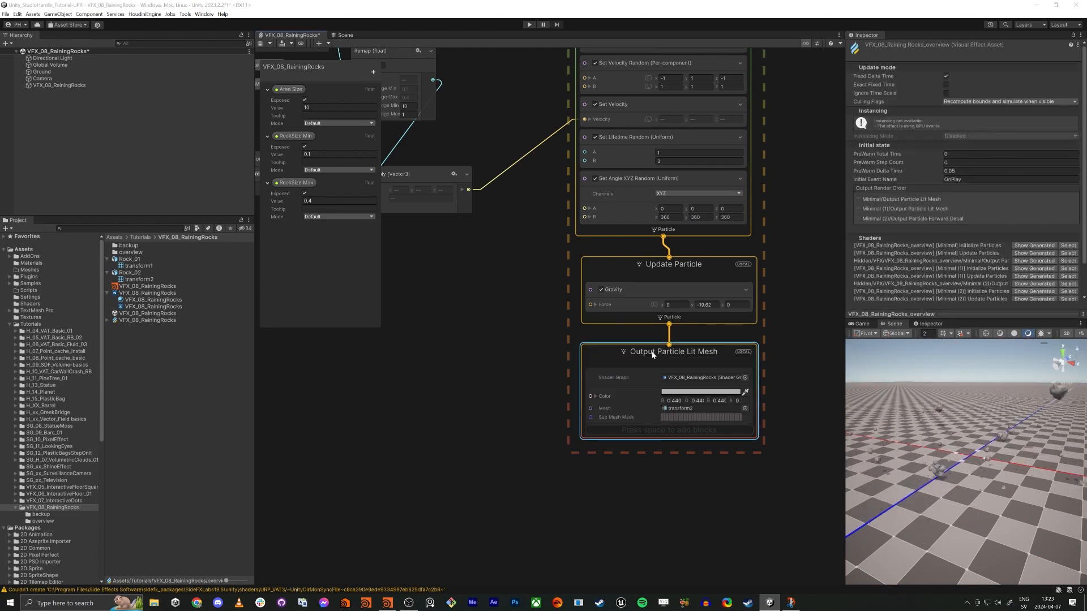
pyautogui.press('space')
pyautogui.write('multi')
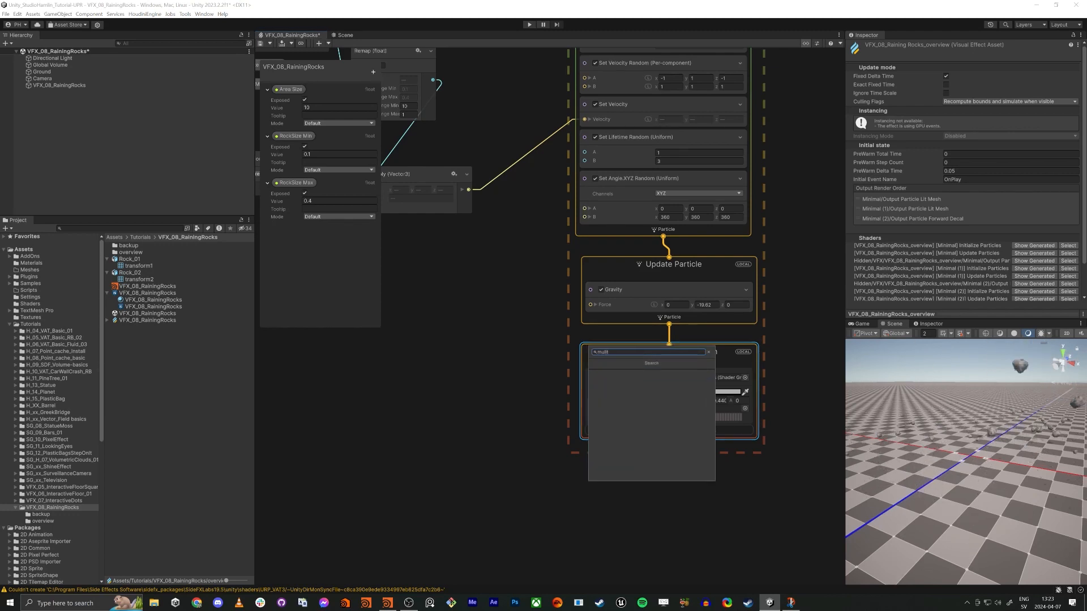
pyautogui.press('BackSpace')
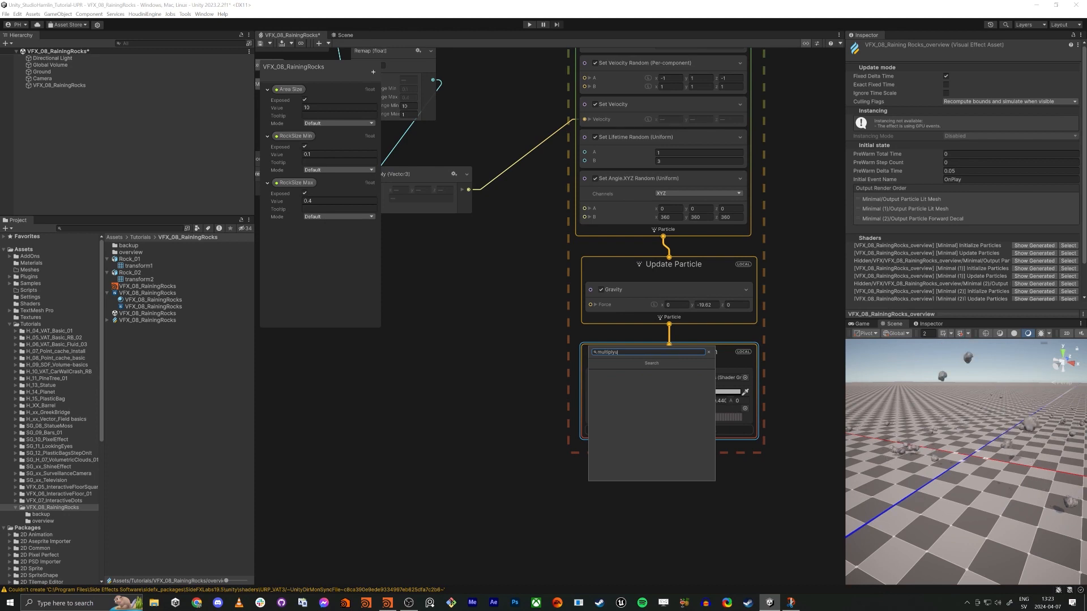
pyautogui.press('BackSpace')
pyautogui.press('BackSpace')
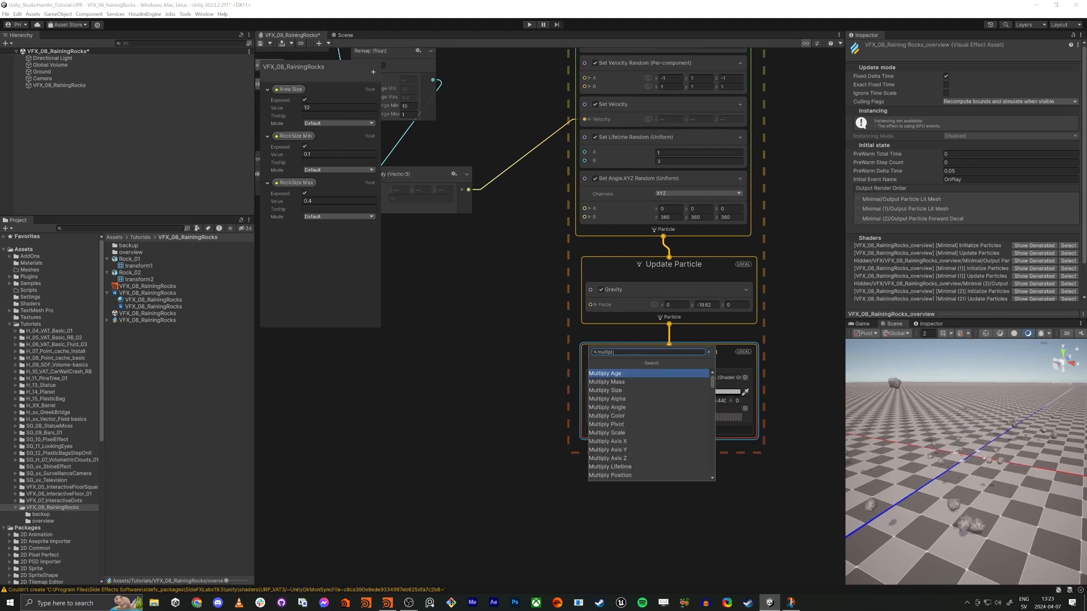
pyautogui.write('size')
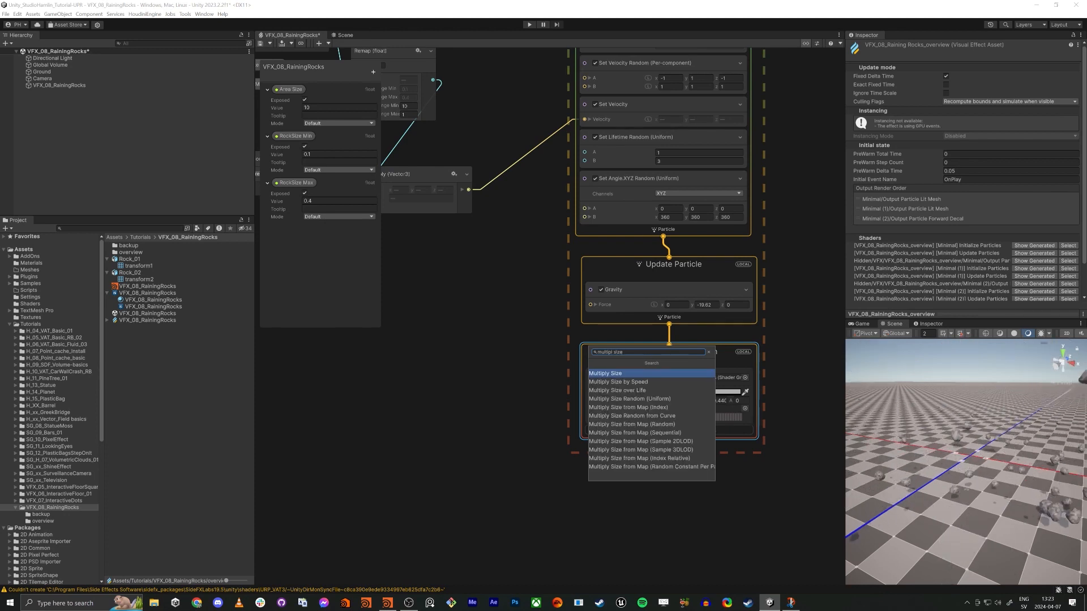
pyautogui.write(' lof')
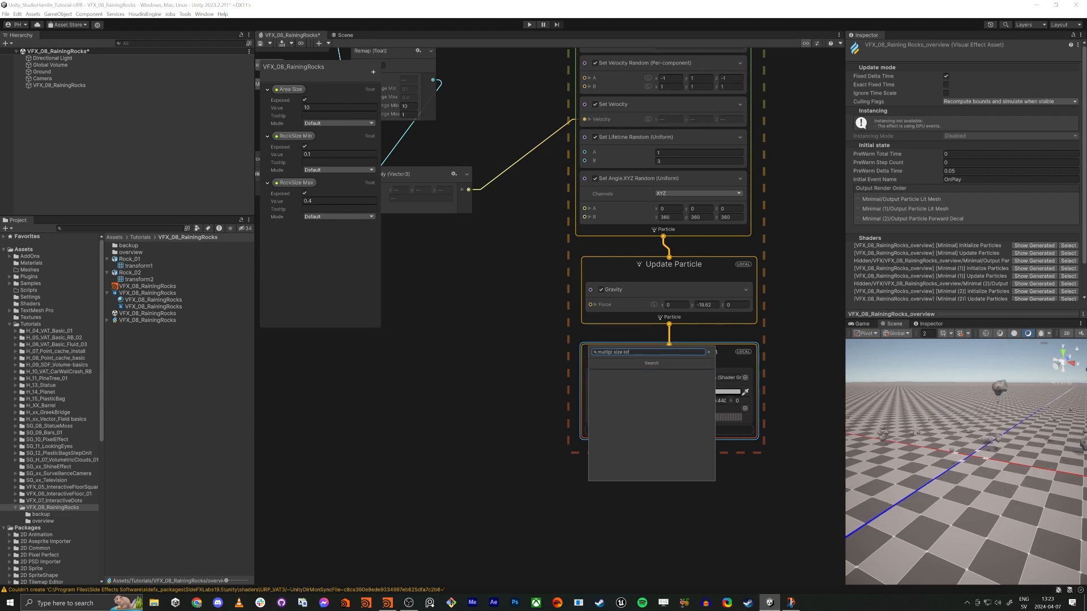
pyautogui.press('Return')
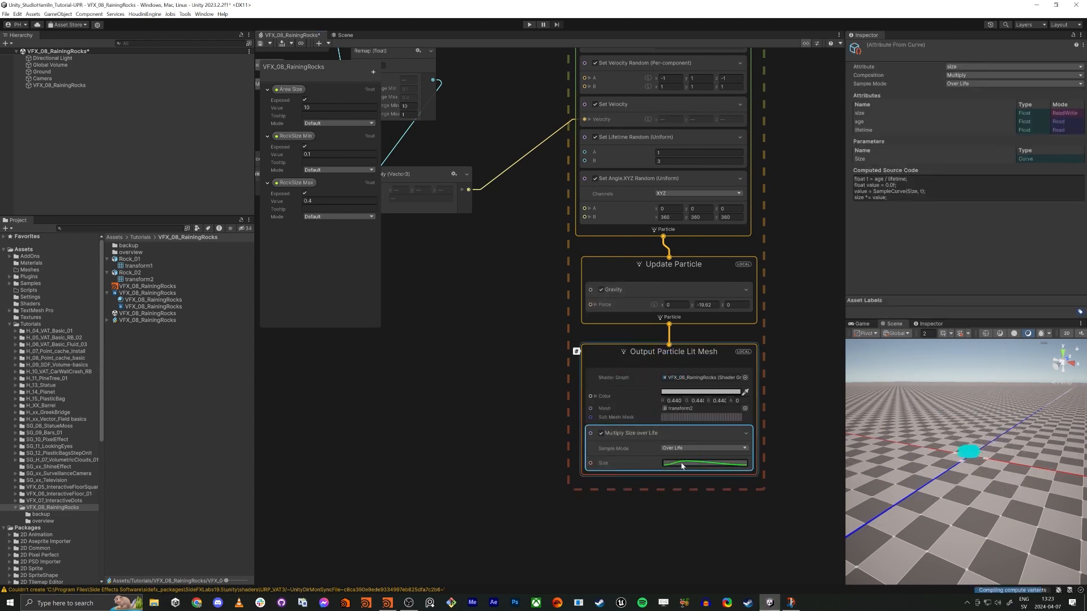
# Step: Shape the Multiply Size over Life curve as a smooth decline from its maximum at birth to zero at the end of life
pyautogui.click(682, 464)
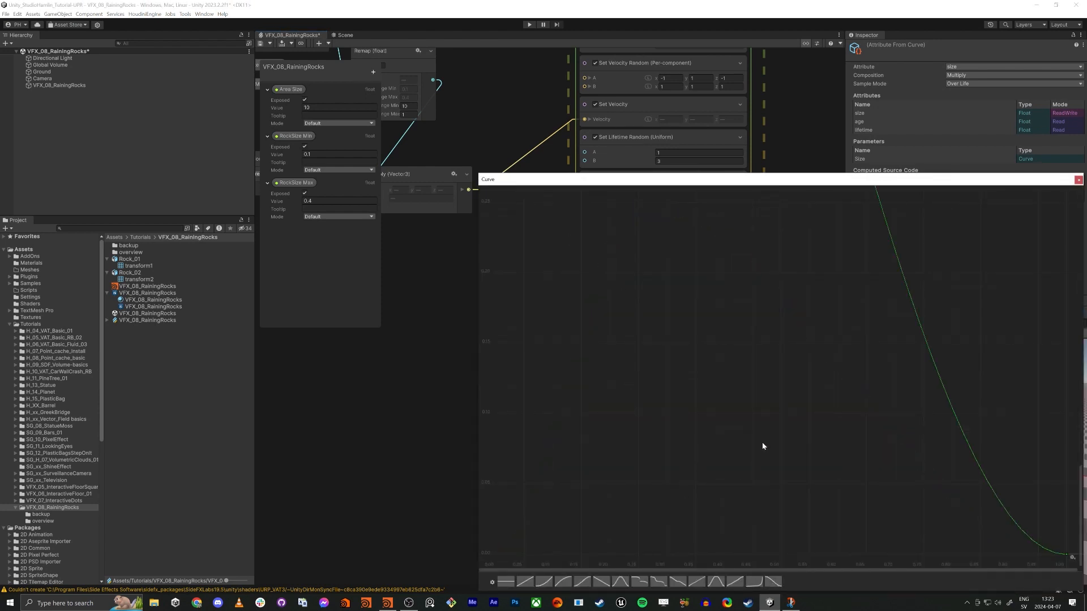
pyautogui.press('f')
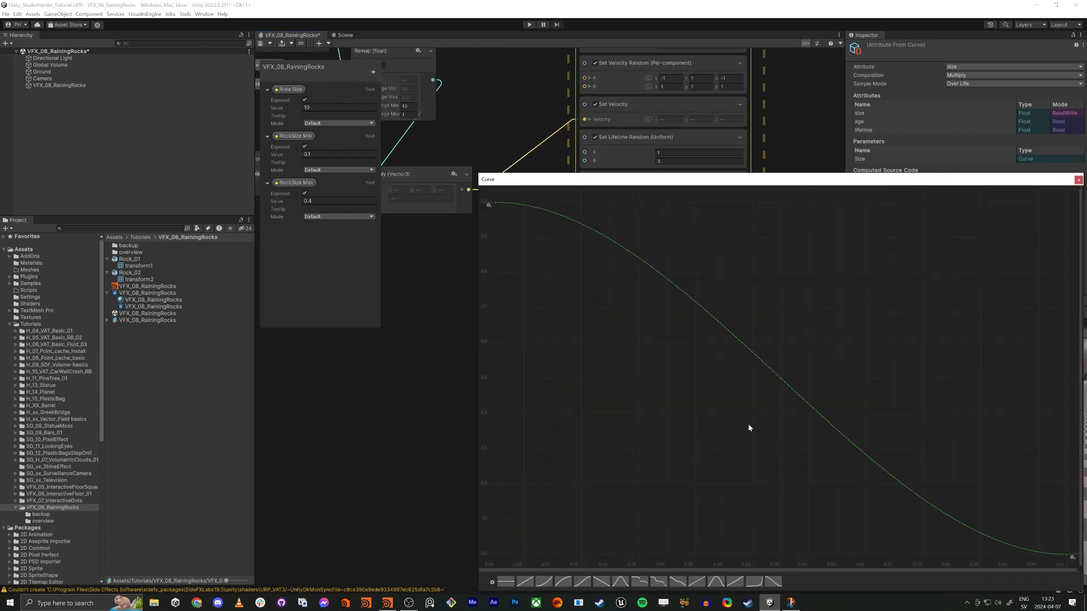
pyautogui.click(1077, 180)
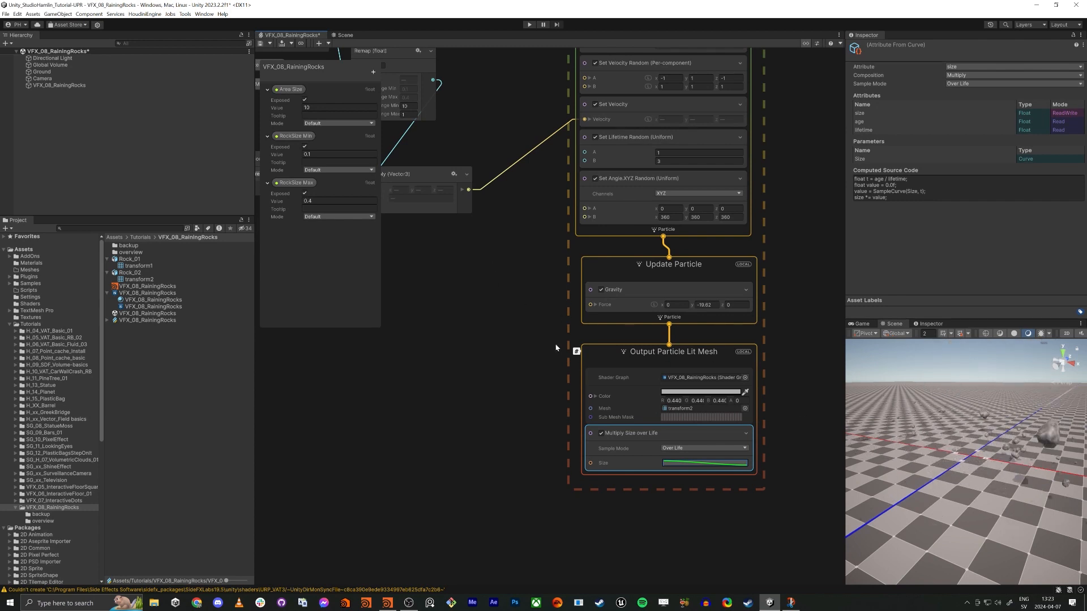
pyautogui.scroll(-1, 679, 368)
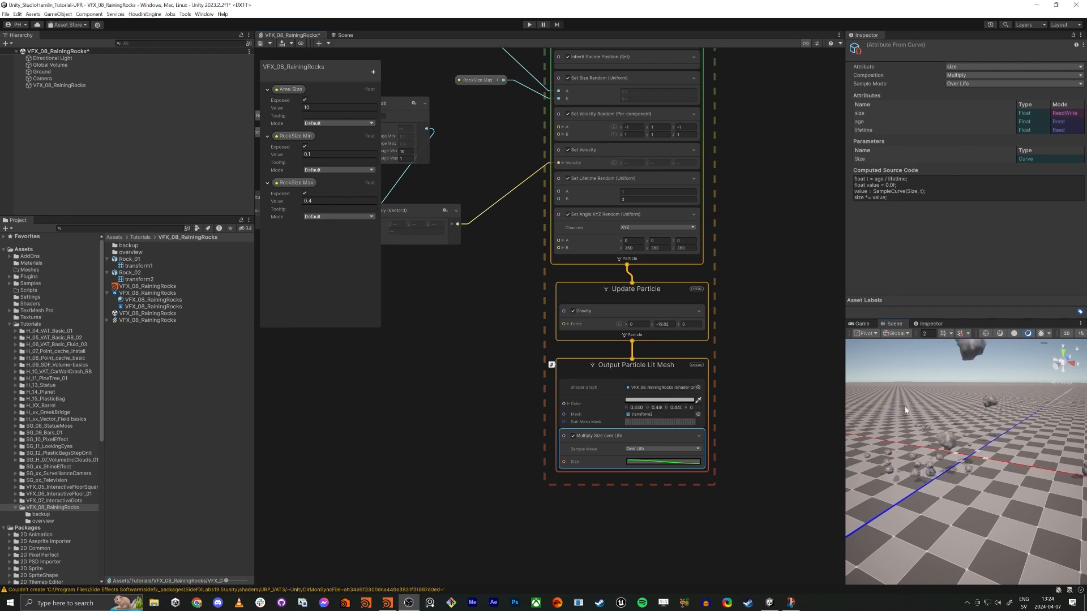
# Step: Save the VFX graph and inspect the falling rocks and debris in the enlarged scene view
pyautogui.hotkey('ctrl', 's')
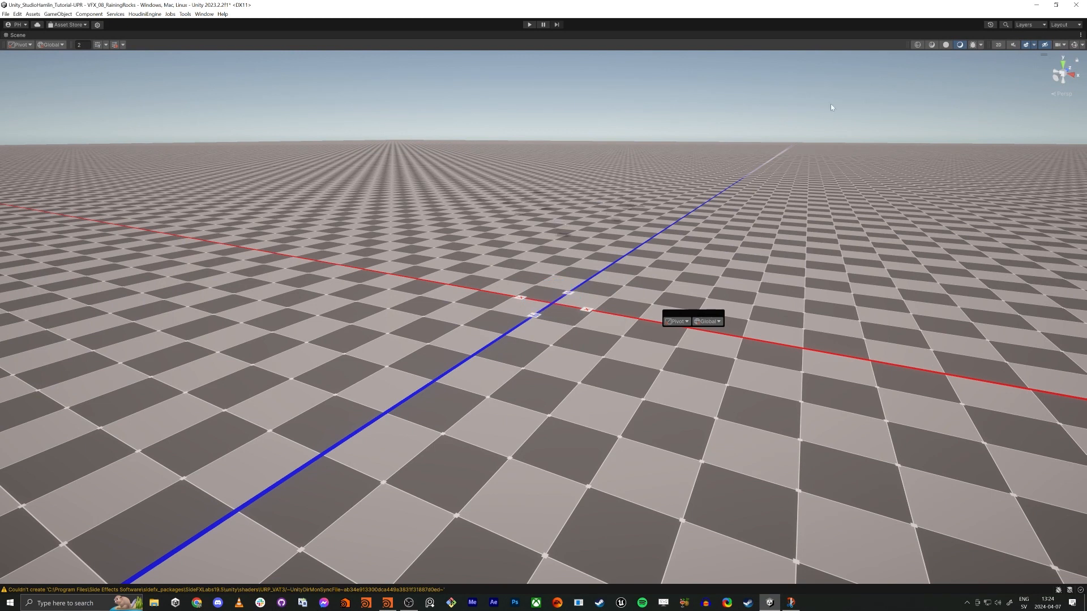
pyautogui.moveTo(418, 261); pyautogui.dragTo(422, 243, button='right')
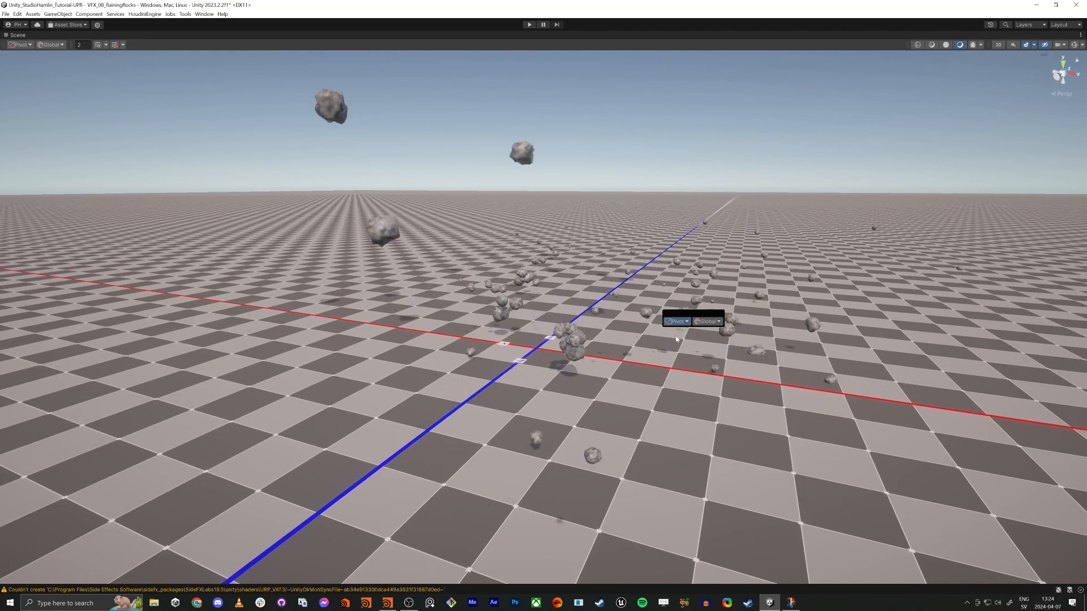
pyautogui.click(733, 304)
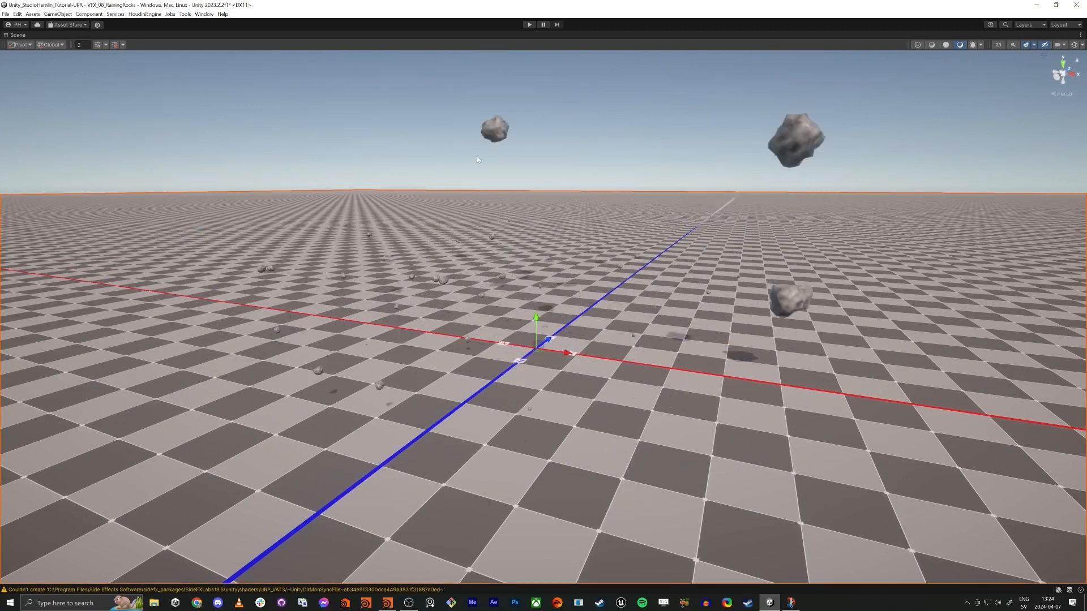
pyautogui.click(369, 324)
pyautogui.moveTo(369, 325); pyautogui.dragTo(522, 386, button='right')
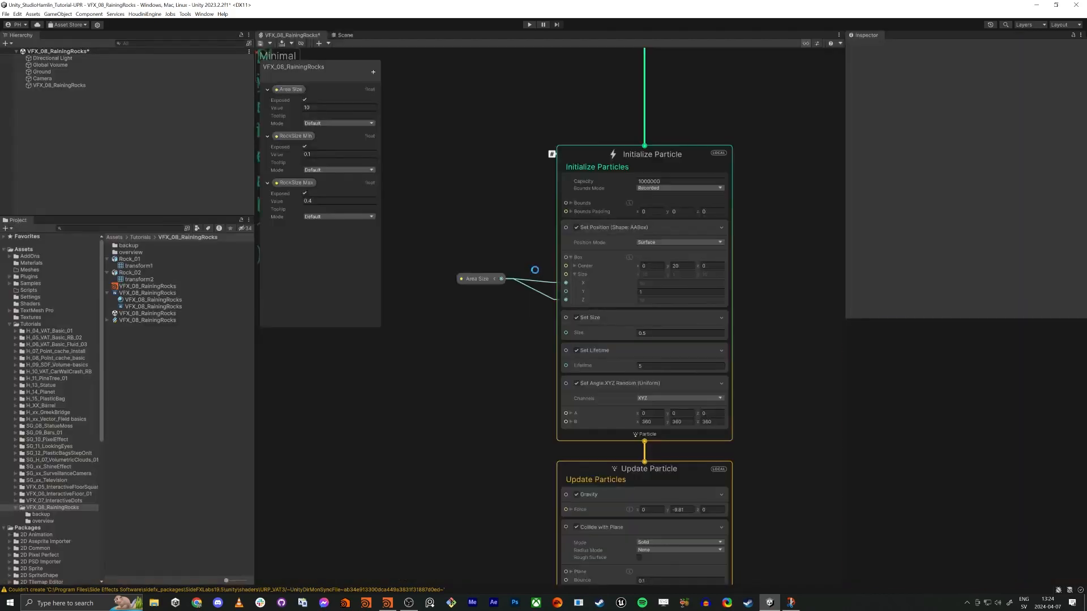
# Step: Set the debris Set Lifetime Random range in System (1) to A 2 and B 4, and check it in the scene view
pyautogui.hotkey('shift', 'space')
pyautogui.press('a')
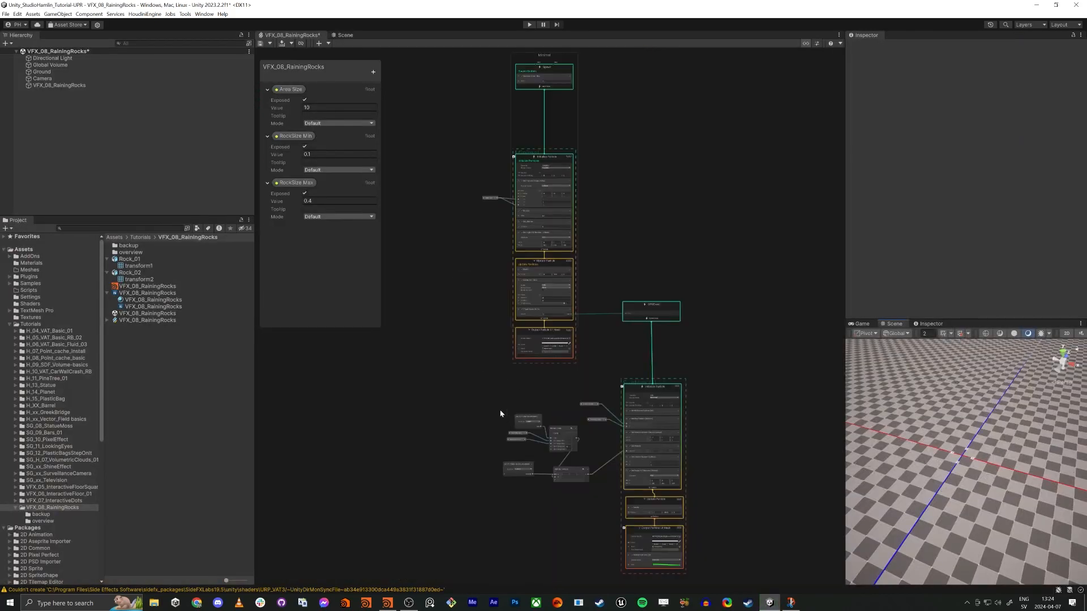
pyautogui.scroll(8, 555, 493)
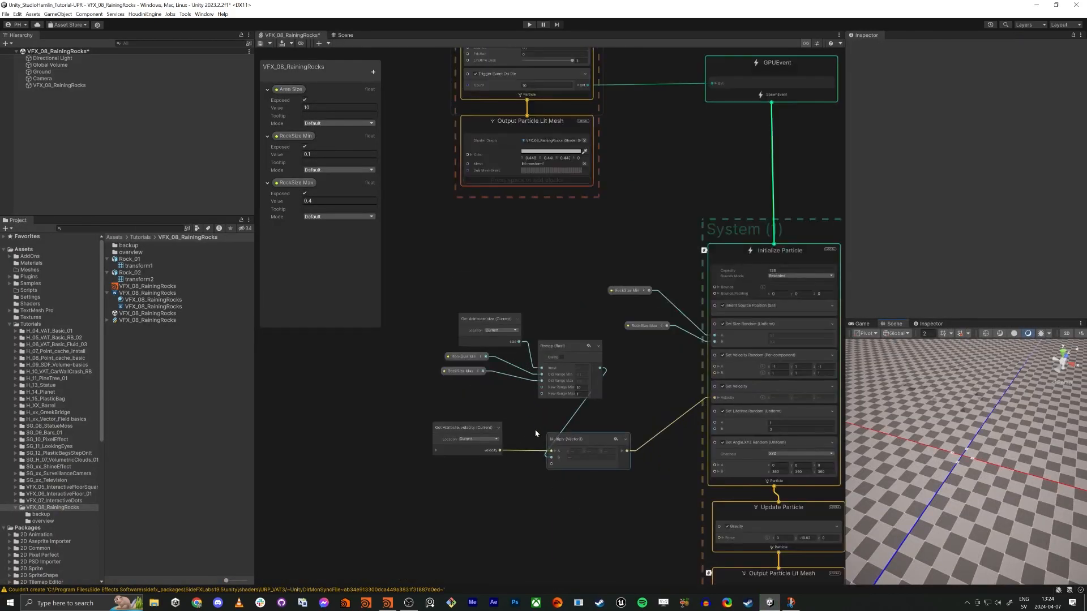
pyautogui.click(596, 377)
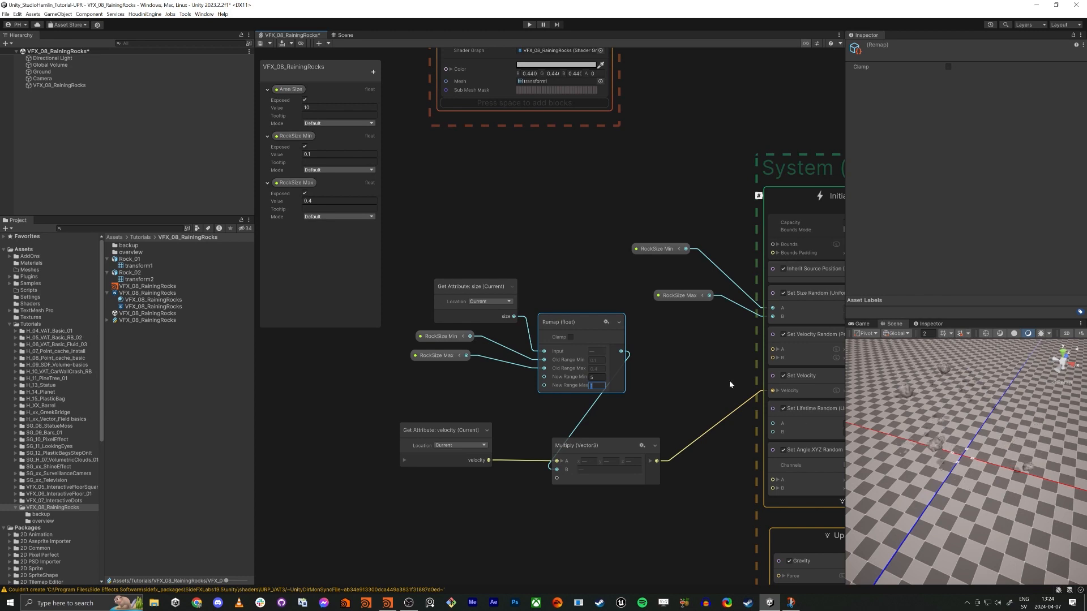
pyautogui.moveTo(697, 409); pyautogui.dragTo(592, 396, button='middle')
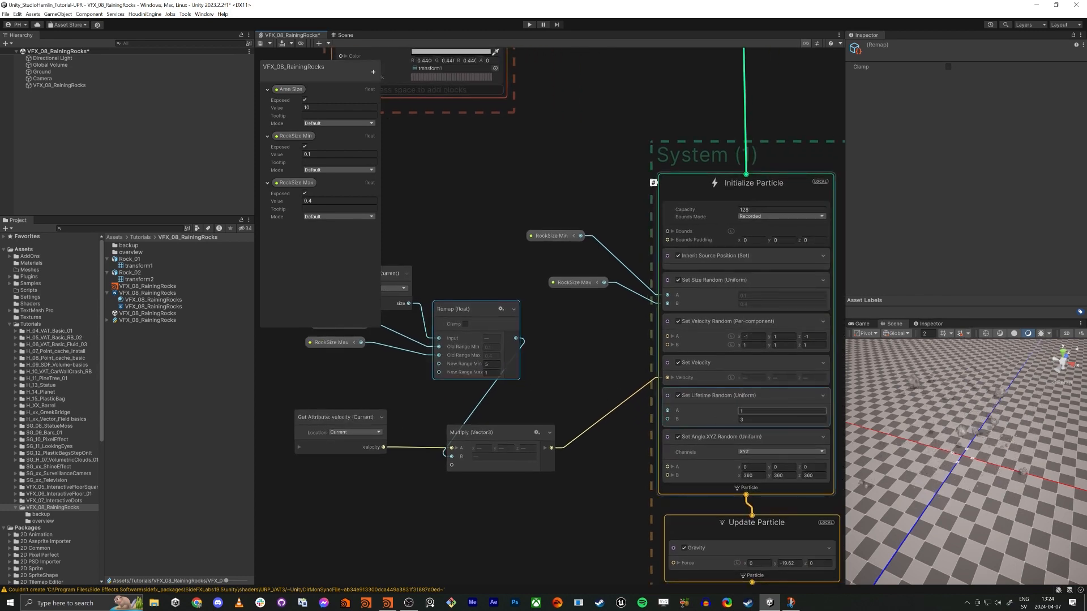
pyautogui.click(741, 411)
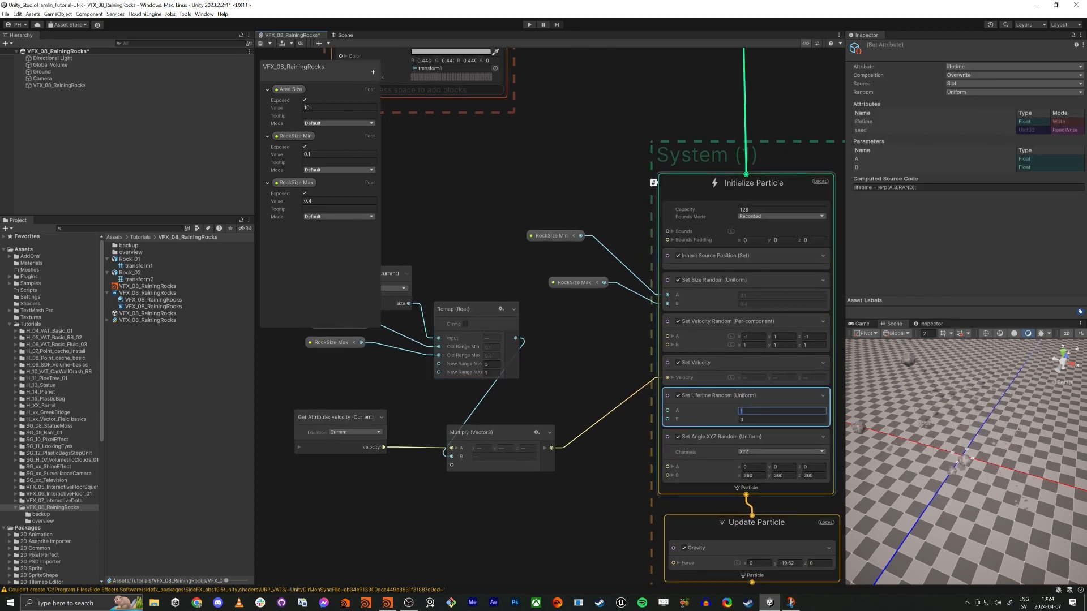
pyautogui.write('4')
pyautogui.click(721, 471)
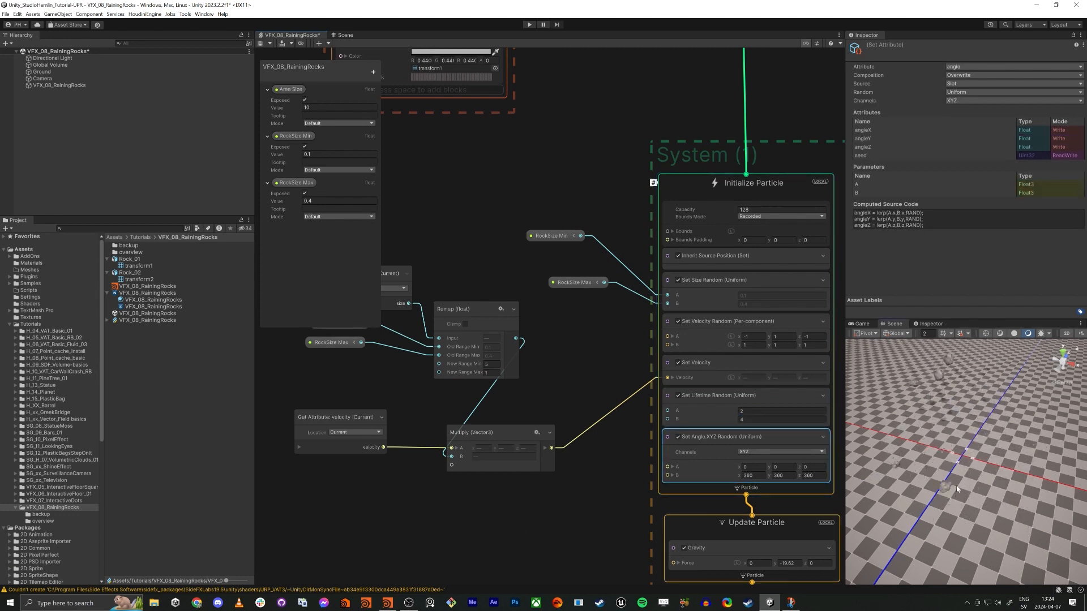
pyautogui.hotkey('shift', 'space')
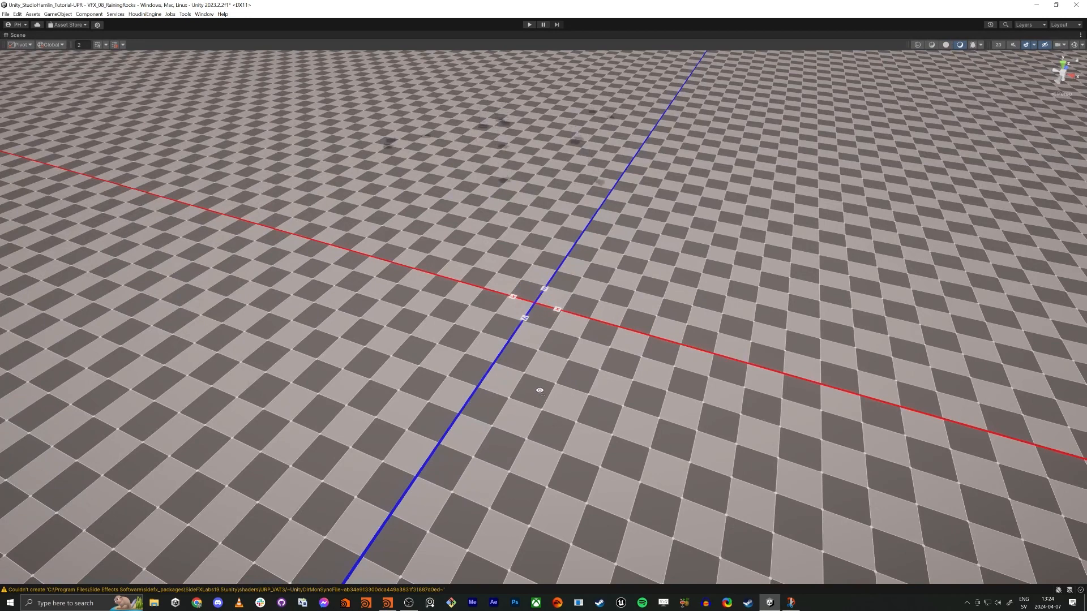
pyautogui.moveTo(539, 391); pyautogui.dragTo(538, 377, button='right')
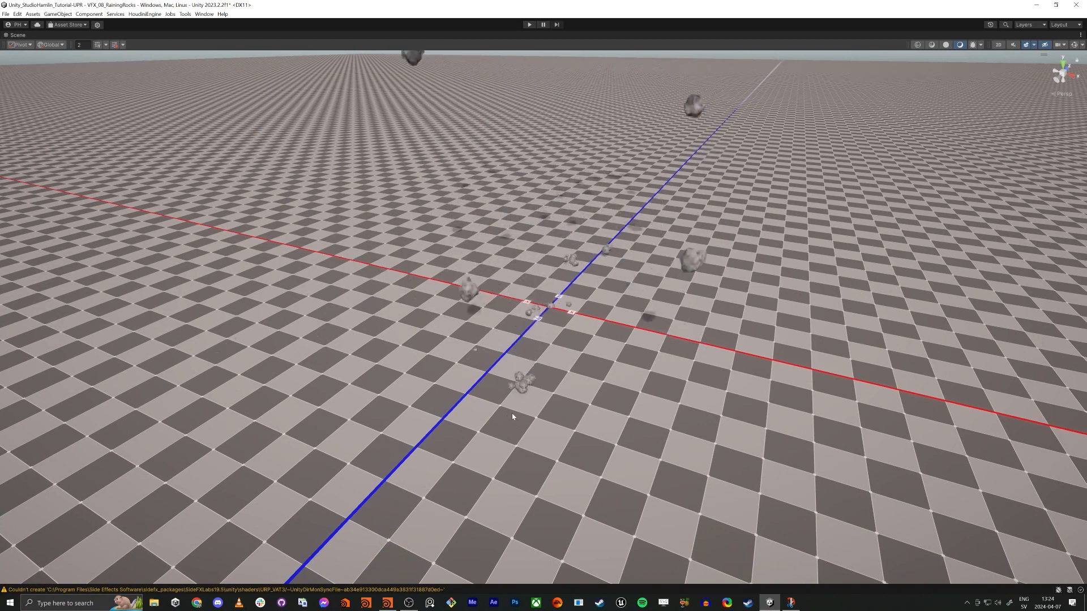
pyautogui.hotkey('shift', 'space')
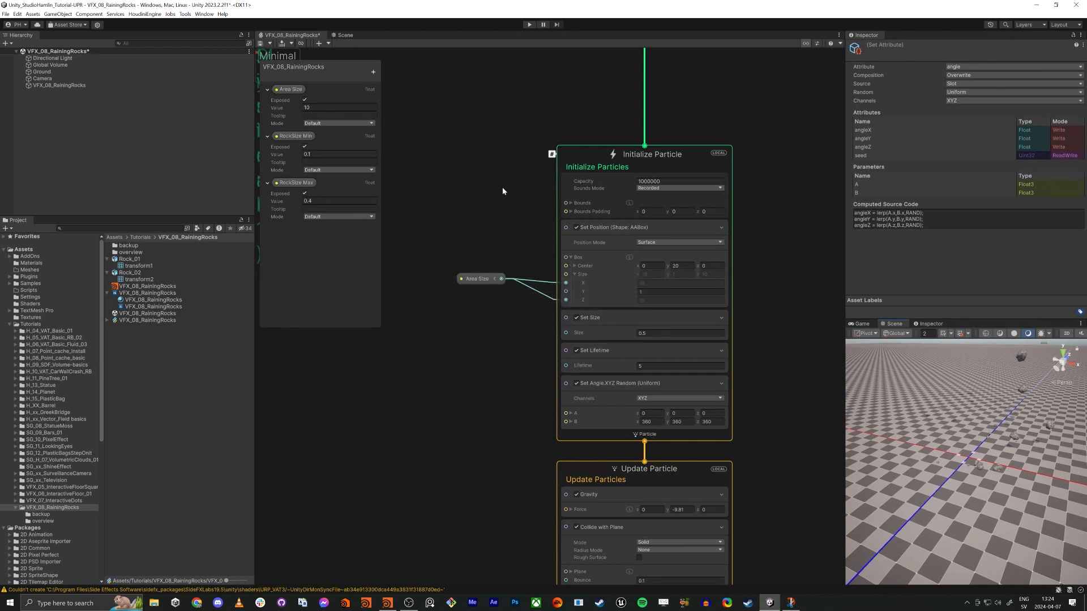
# Step: Set the Initialize Particle capacity of System (1) to 100000 and check the debris in the enlarged scene view
pyautogui.click(502, 188)
pyautogui.scroll(-10, 499, 208)
pyautogui.scroll(5, 597, 324)
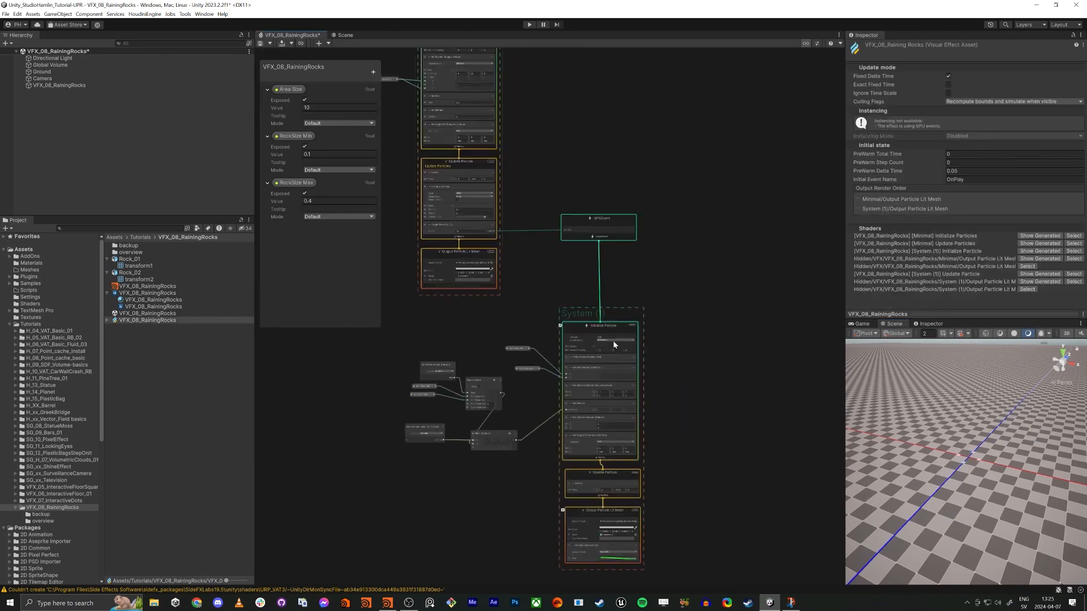
pyautogui.scroll(5, 612, 341)
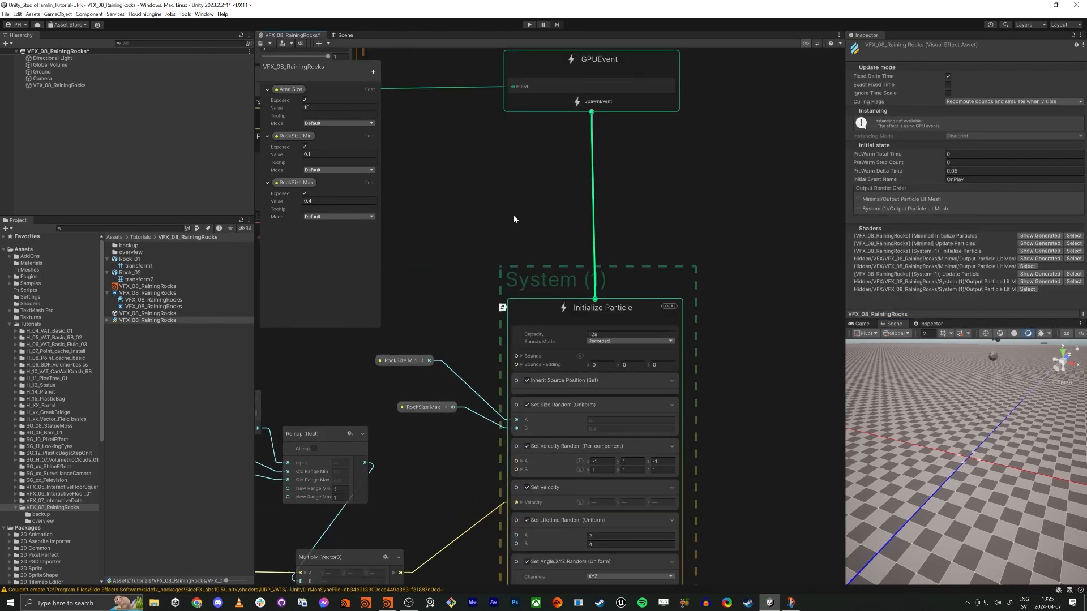
pyautogui.moveTo(514, 219); pyautogui.dragTo(508, 223, button='middle')
pyautogui.scroll(2, 535, 340)
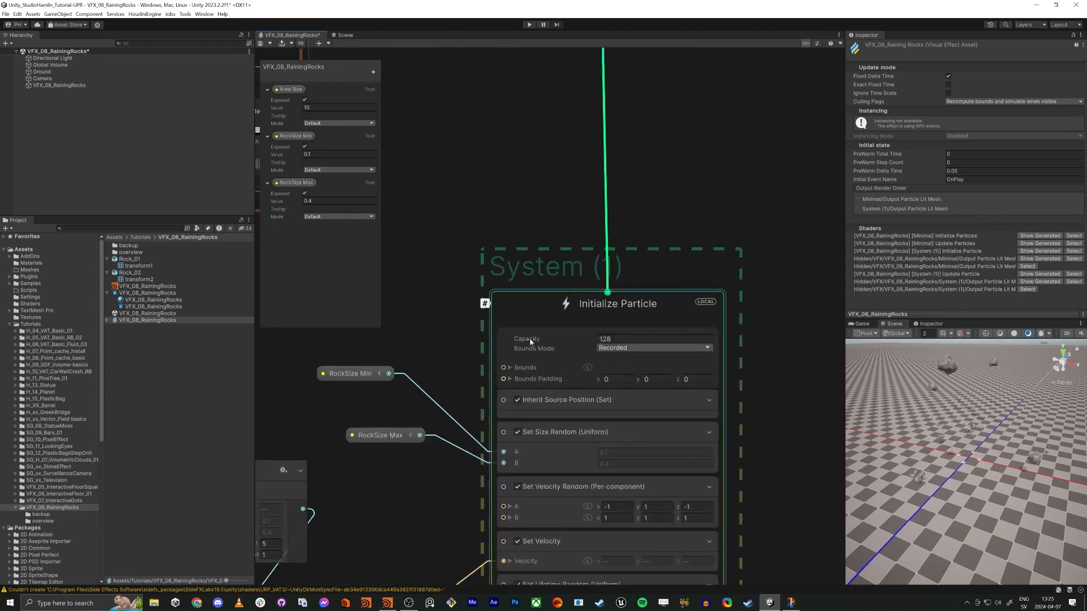
pyautogui.click(613, 338)
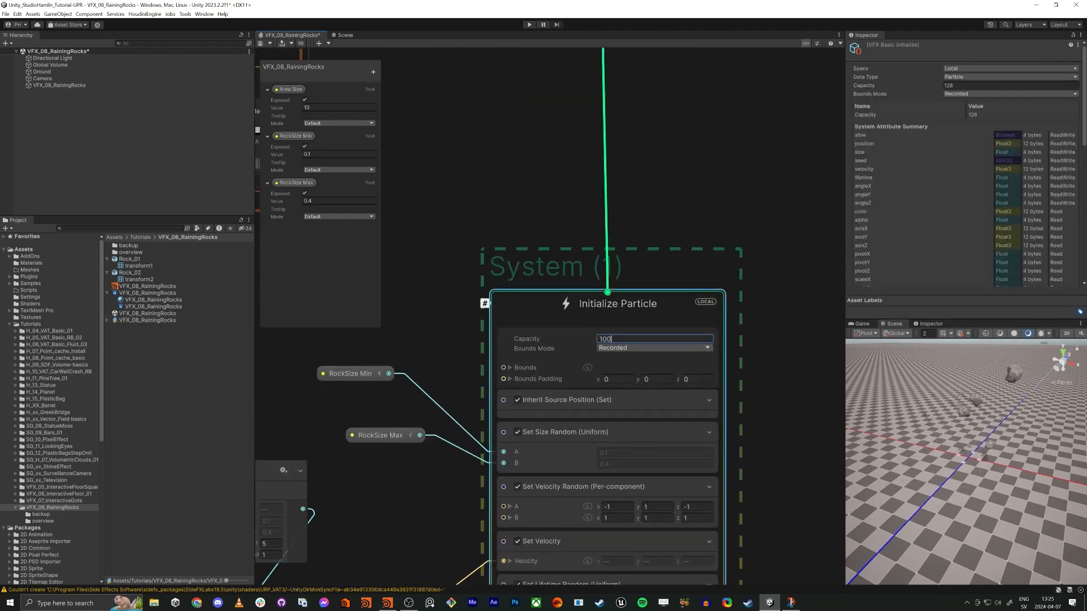
pyautogui.press('Return')
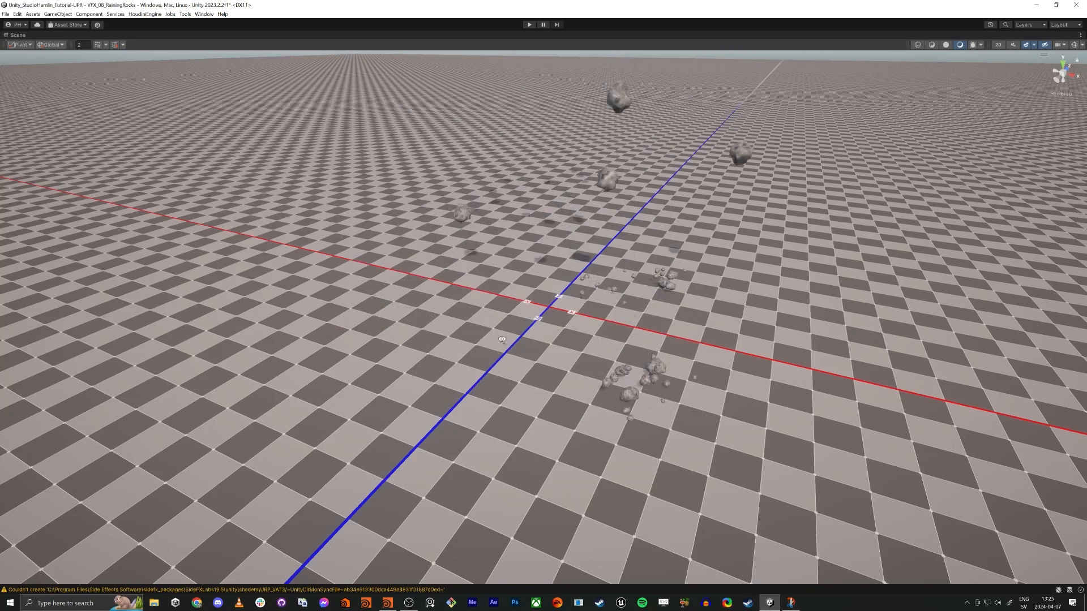
pyautogui.keyDown('alt'); pyautogui.moveTo(502, 339); pyautogui.dragTo(514, 366); pyautogui.keyUp('alt')
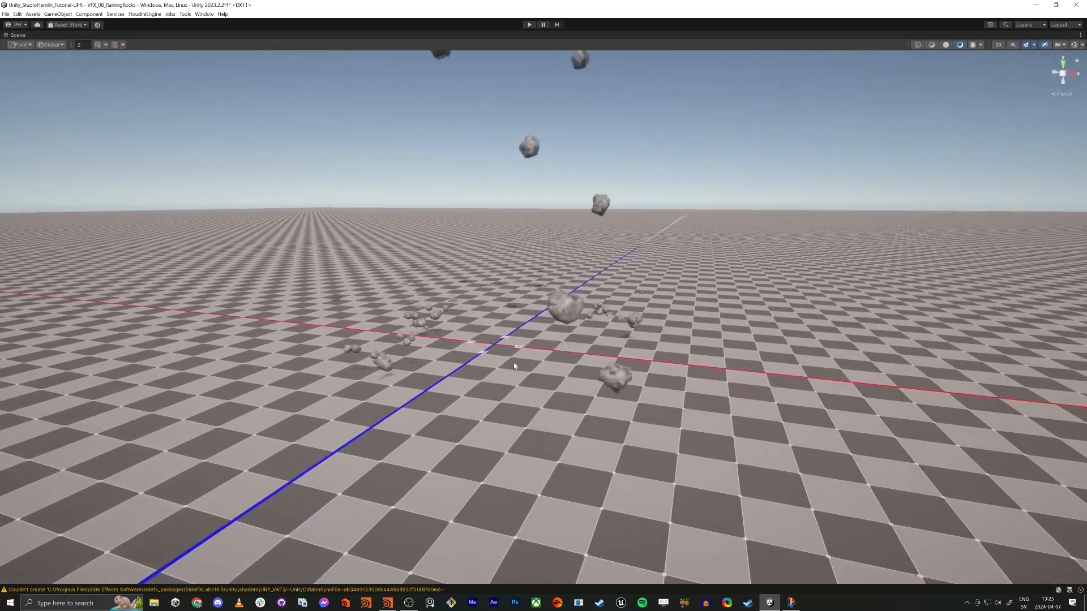
# Step: Set the Constant Spawn Rate of the falling rocks' Spawn context to 100
pyautogui.hotkey('shift', 'space')
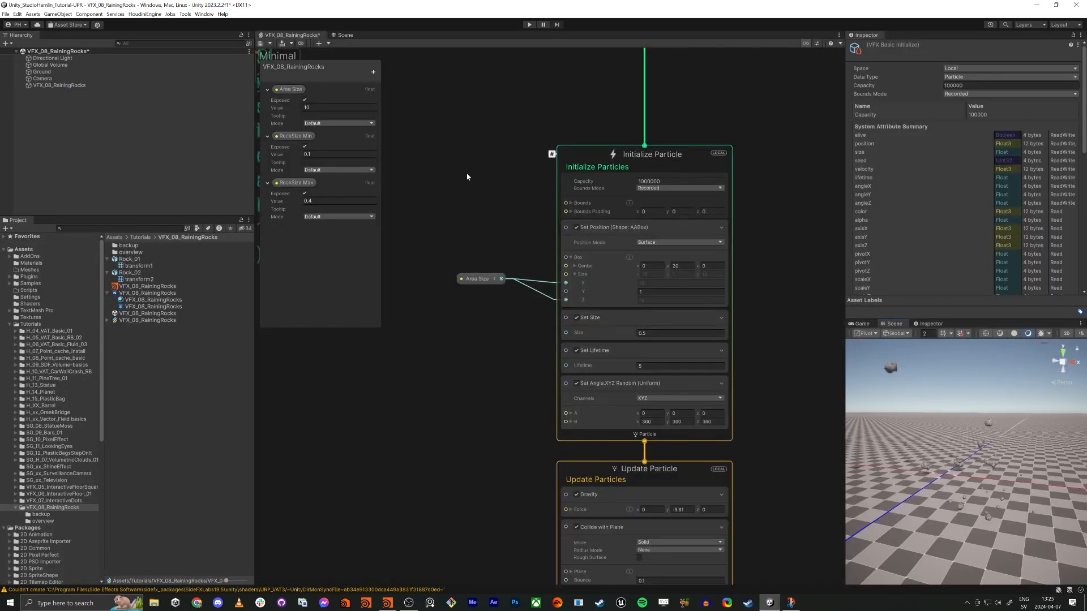
pyautogui.scroll(-8, 485, 167)
pyautogui.moveTo(476, 81); pyautogui.dragTo(478, 210, button='middle')
pyautogui.scroll(4, 542, 214)
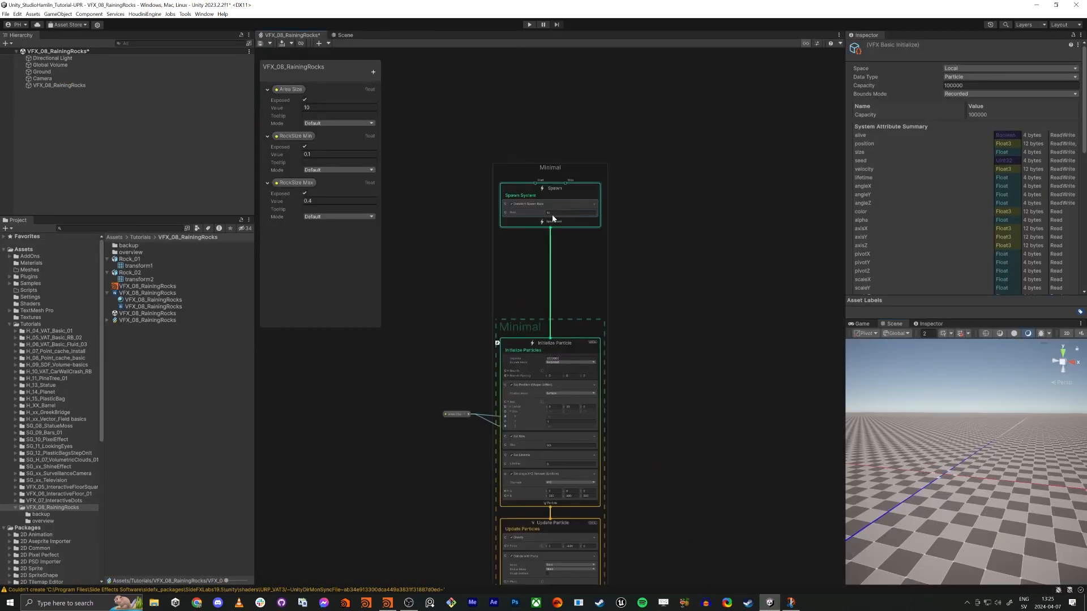
pyautogui.scroll(3, 552, 218)
pyautogui.click(555, 211)
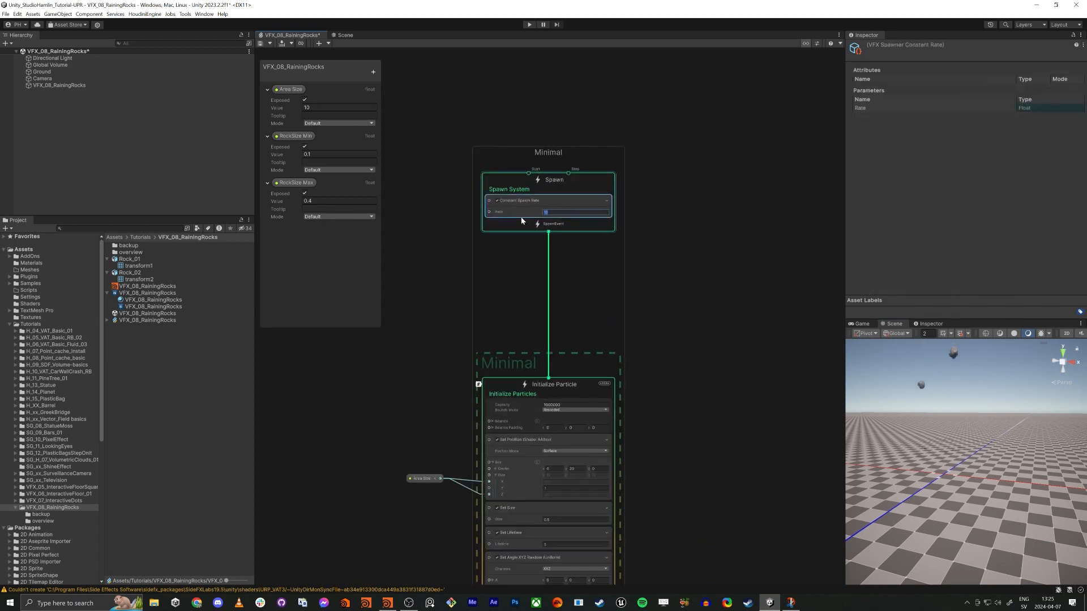
pyautogui.press('Tab')
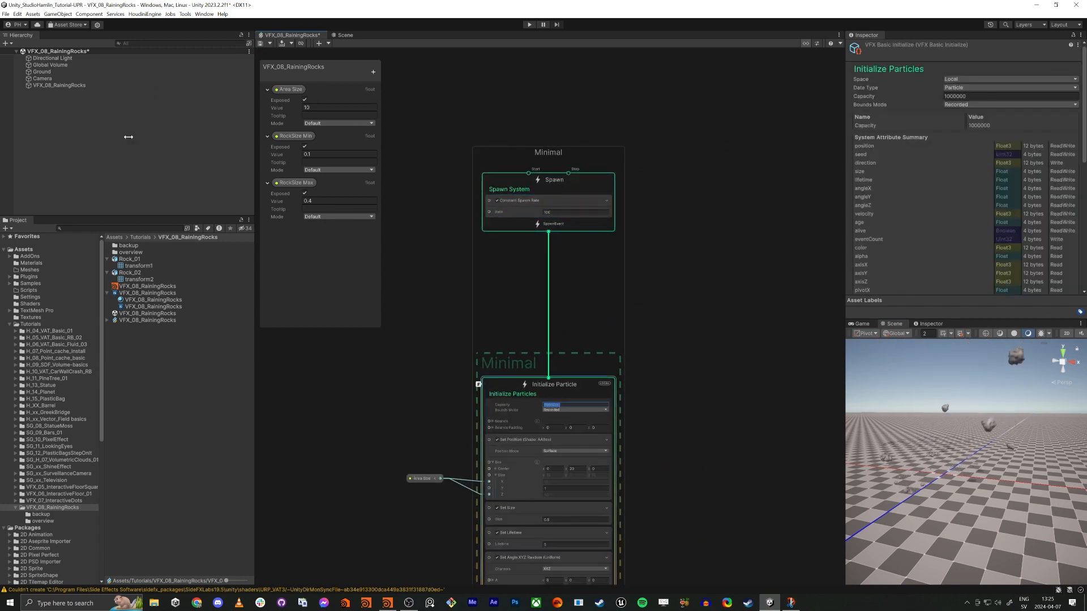
# Step: Set the Area Size property of the VFX_08_RainingRocks scene object to 50 and save
pyautogui.click(56, 86)
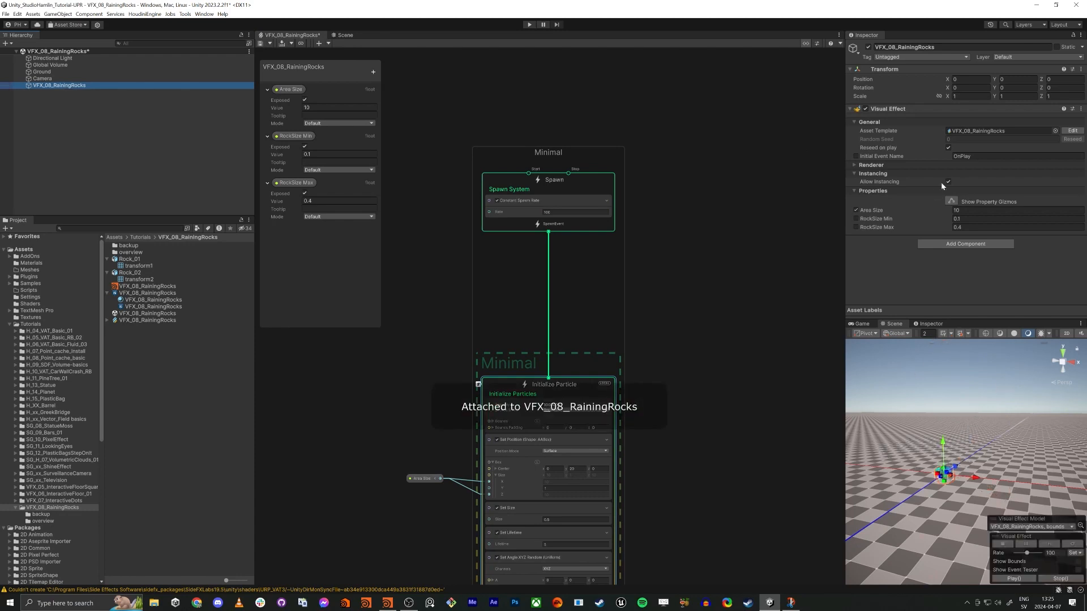
pyautogui.click(962, 210)
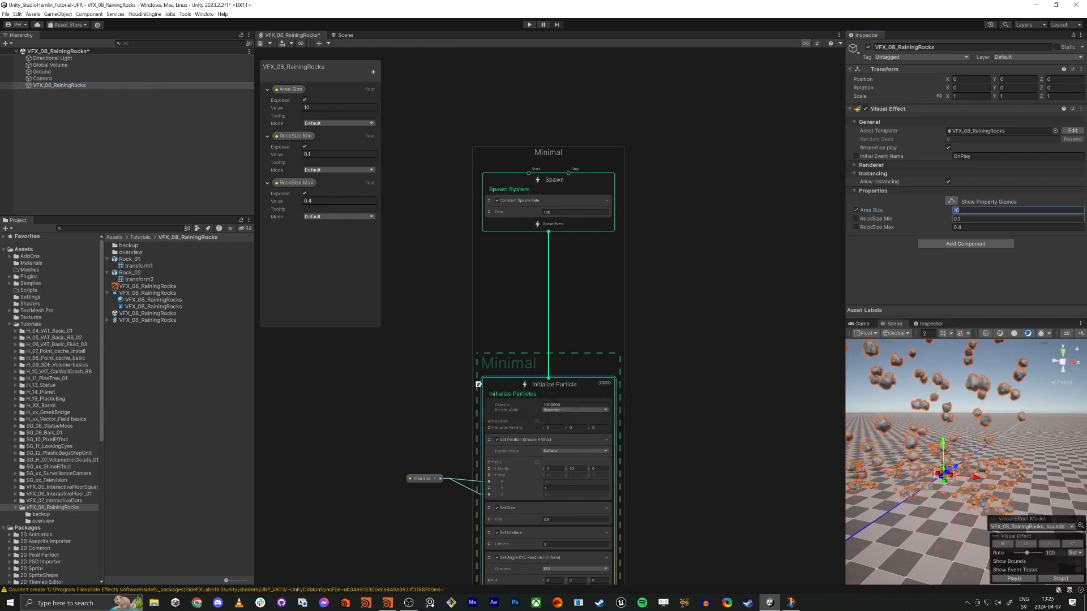
pyautogui.write('50')
pyautogui.press('Return')
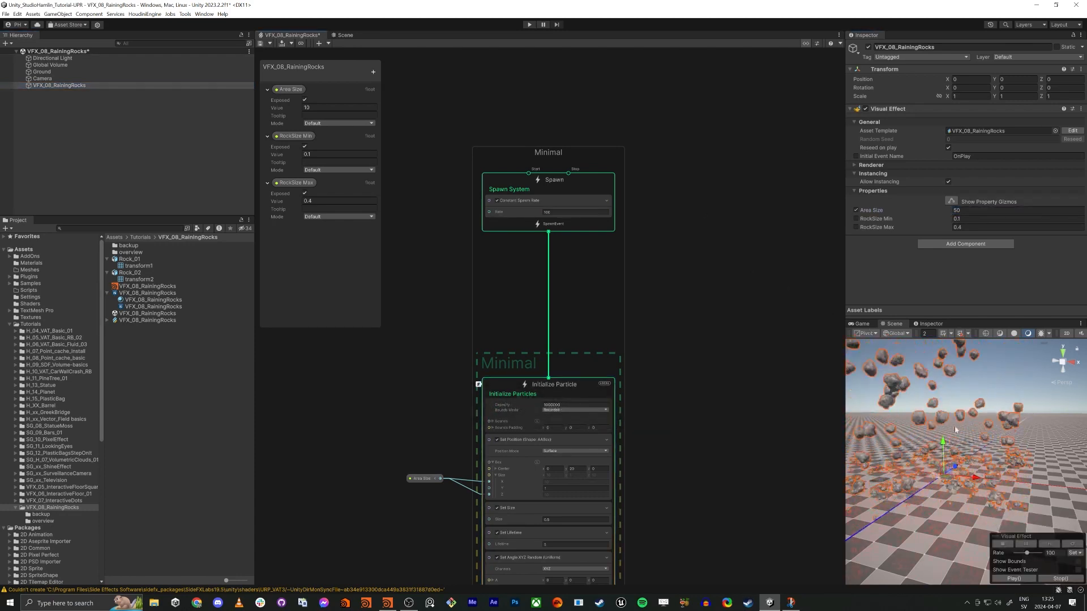
pyautogui.hotkey('ctrl', 's')
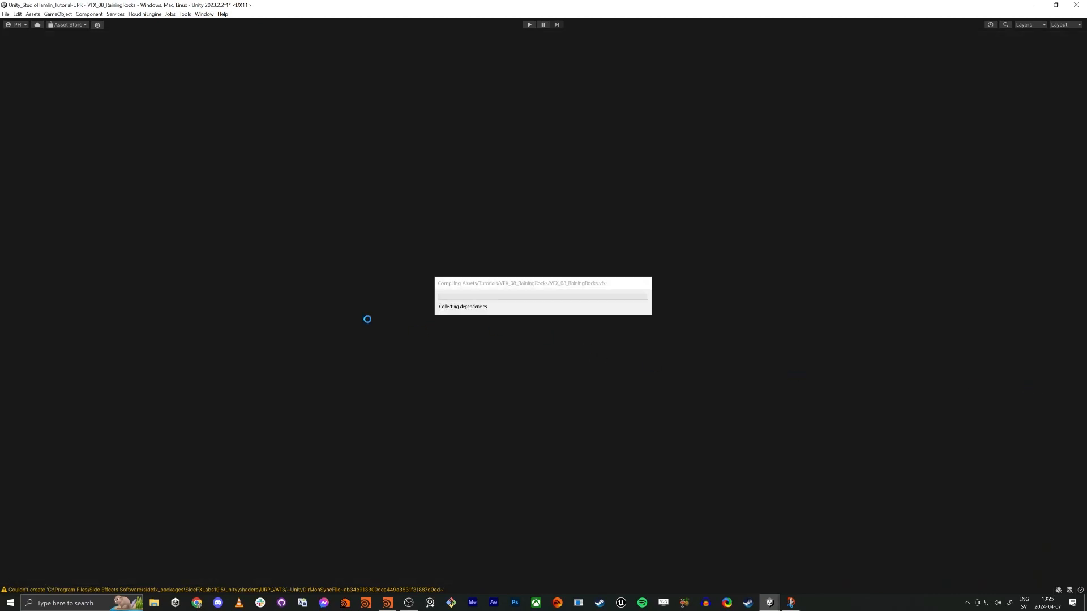